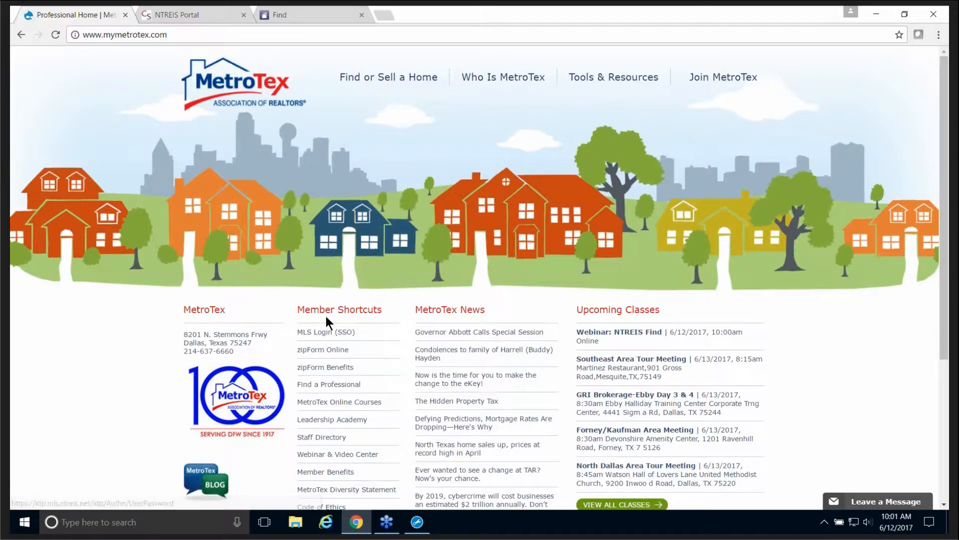
Step: Switch to the NTREIS Portal tab to see its Matrix, Find and other applications
left_click(183, 14)
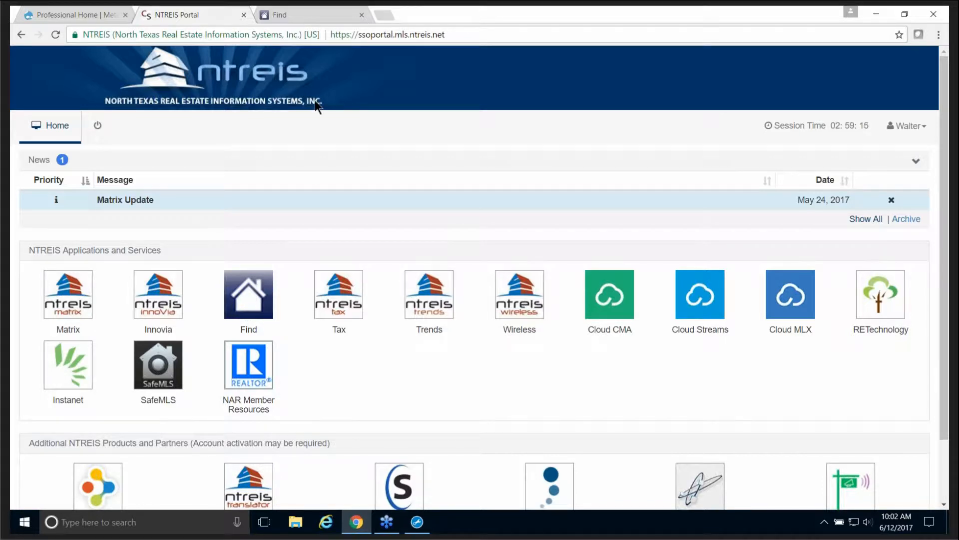
Step: Switch to the Find tab showing 105,383,644 properties sorted by Price
left_click(310, 16)
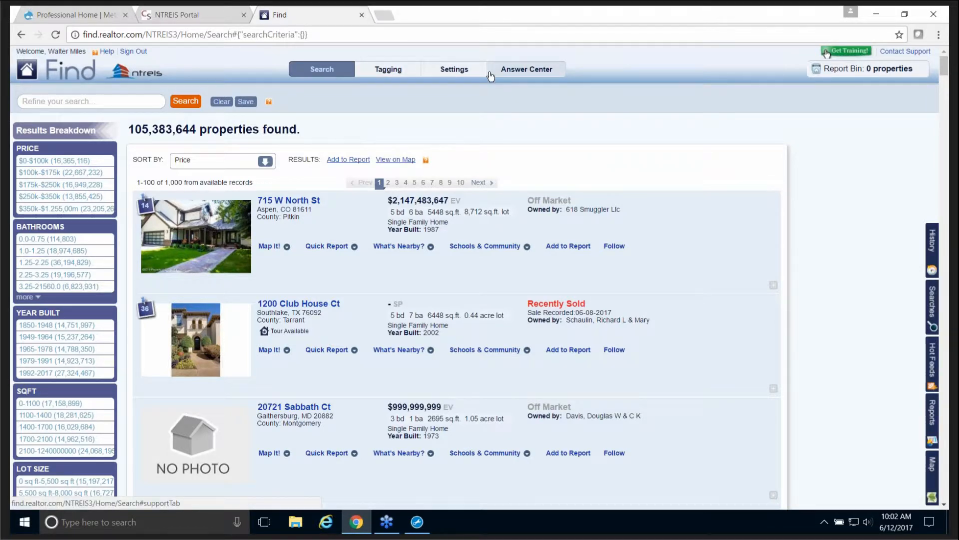
Step: Look over the Settings profile form and Profile Preview card, ending on Display Preferences
left_click(461, 73)
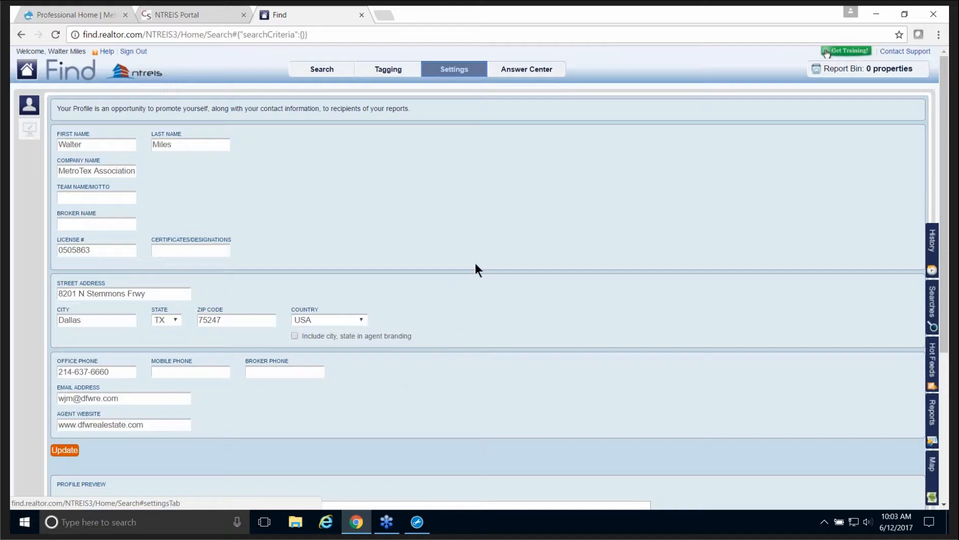
scroll(473, 264, "down", 3)
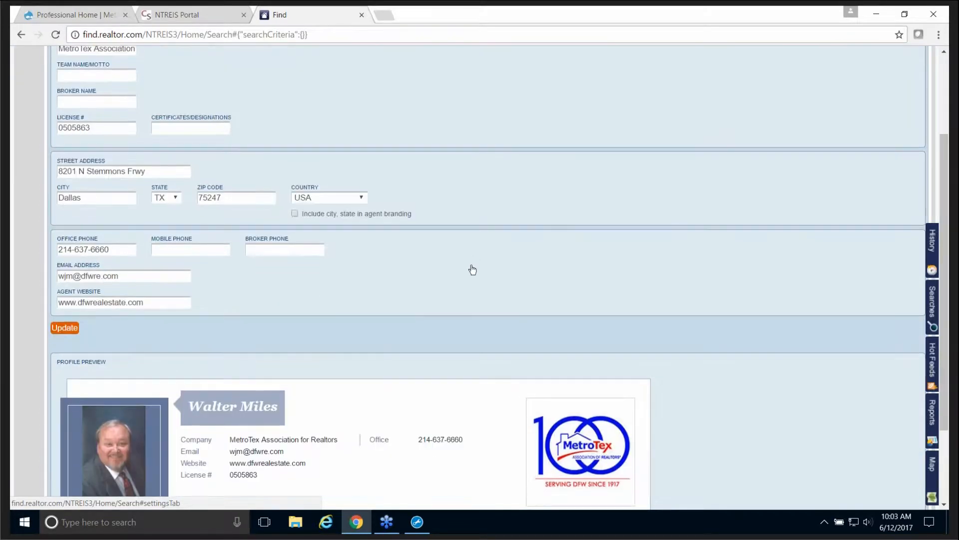
scroll(472, 271, "down", 1)
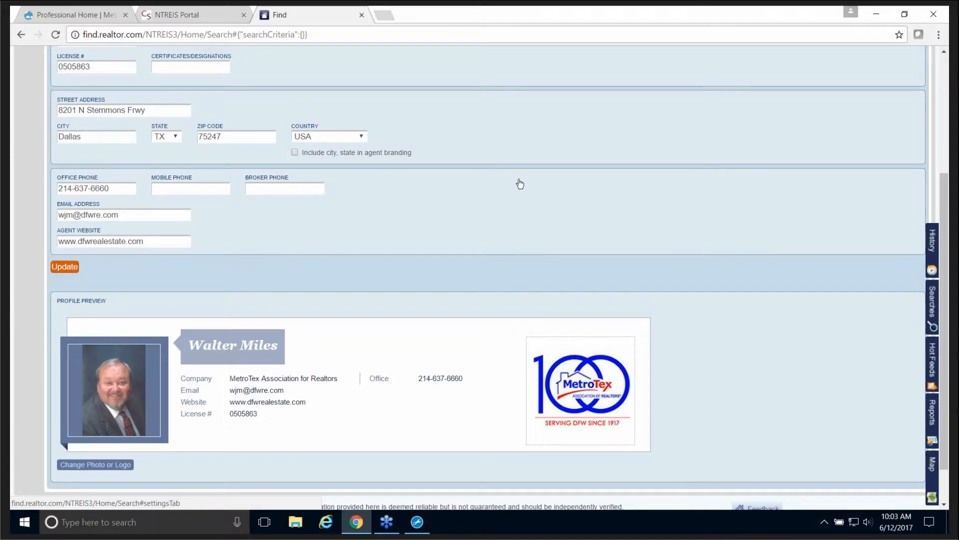
scroll(404, 249, "down", 1)
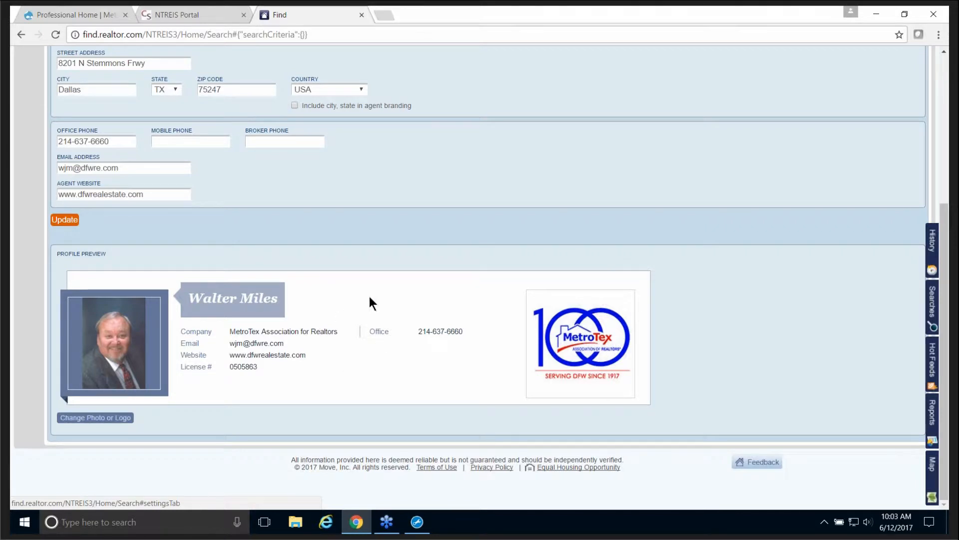
scroll(373, 293, "up", 4)
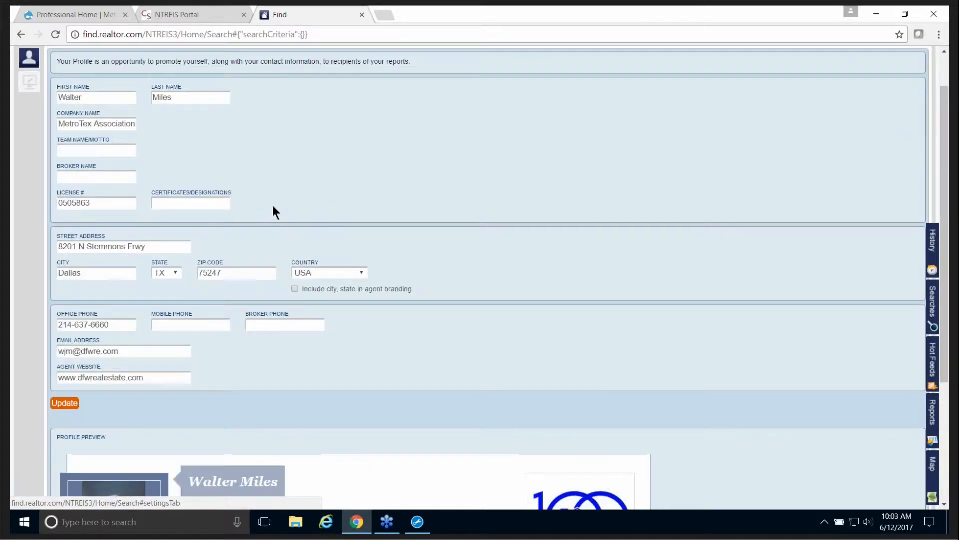
scroll(351, 221, "down", 4)
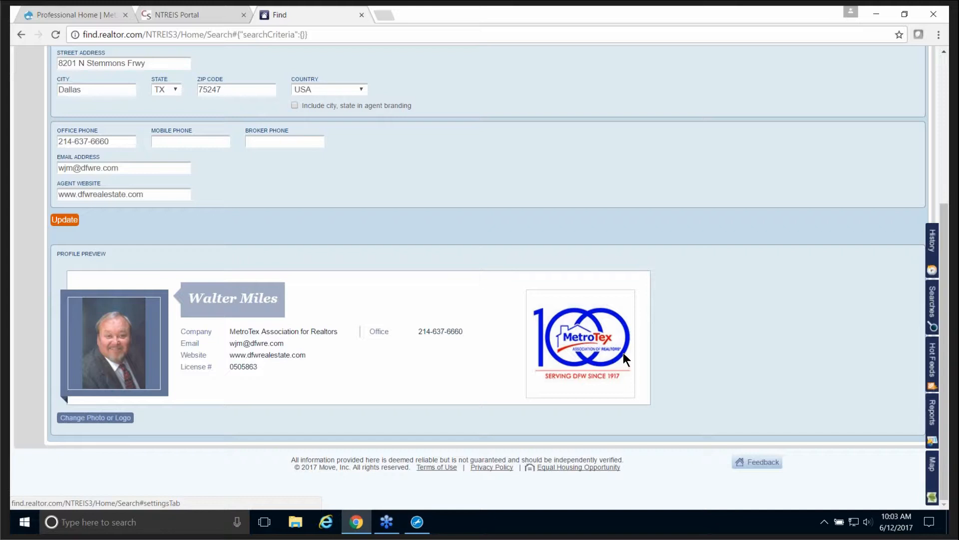
scroll(622, 349, "up", 3)
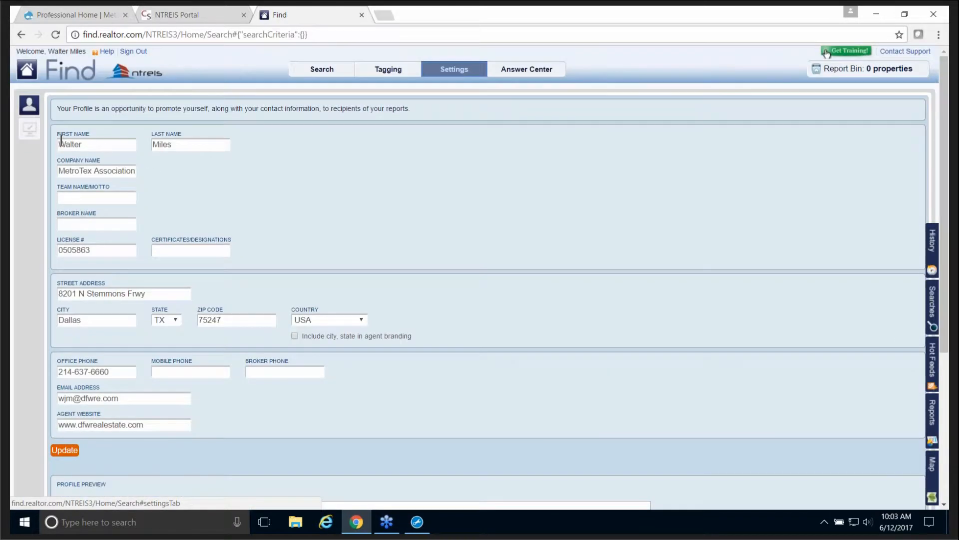
left_click(29, 134)
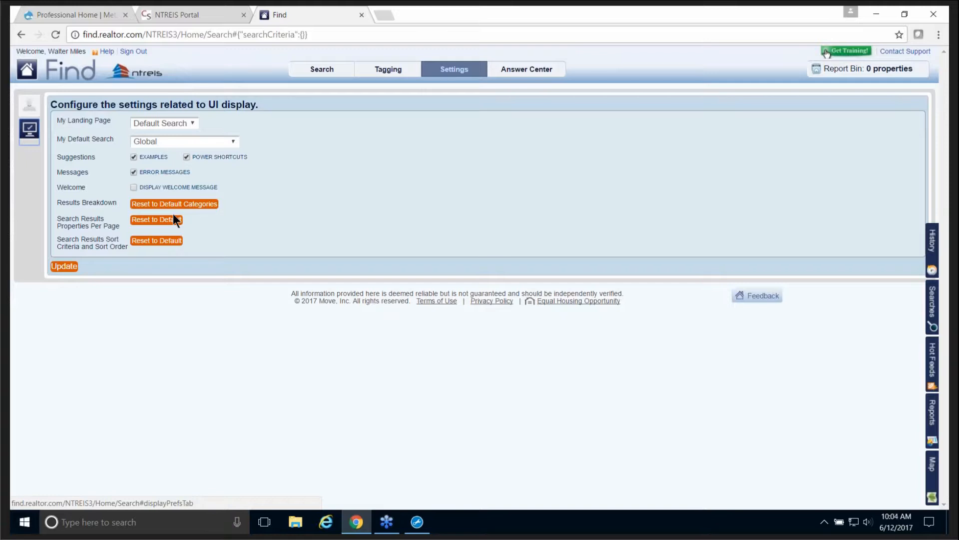
Step: Return from Display Preferences to the Search page listing 105,383,644 properties
left_click(322, 73)
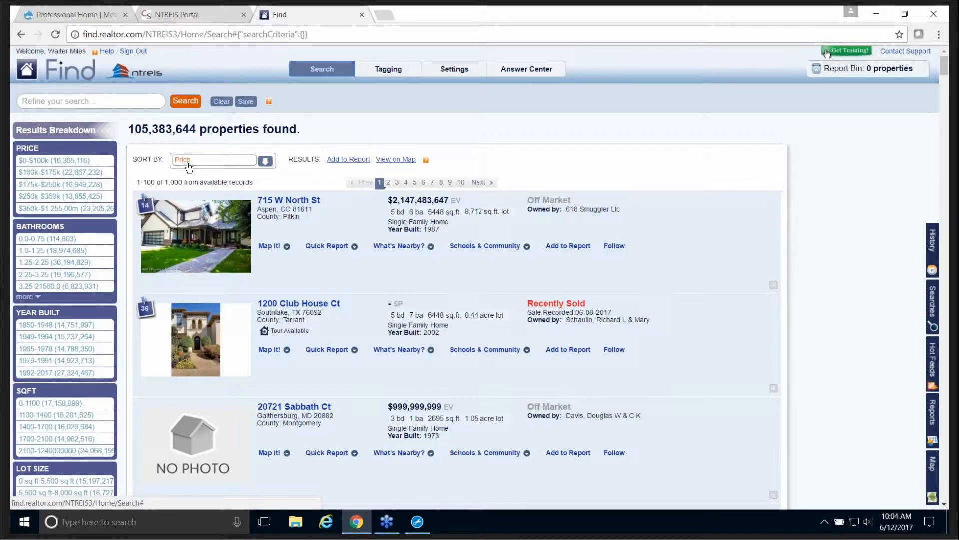
left_click(265, 161)
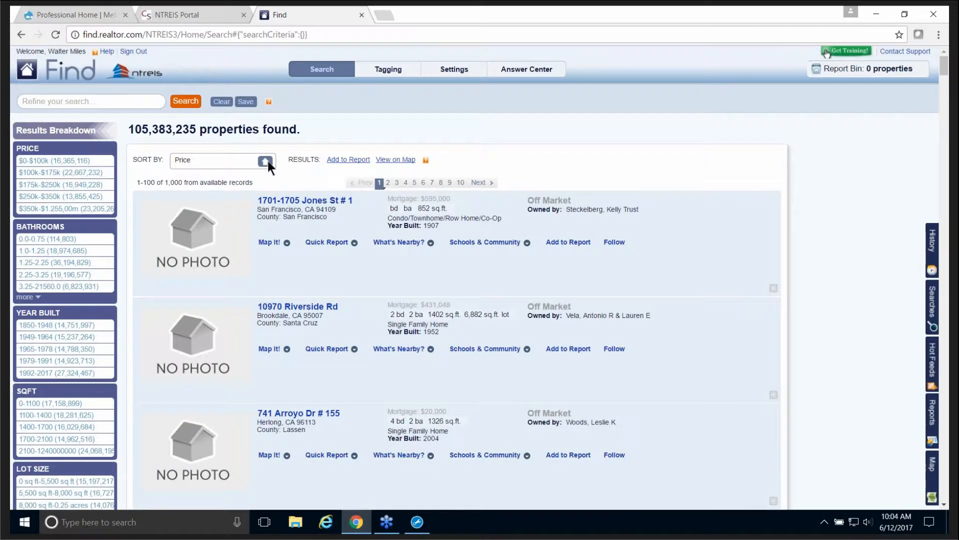
left_click(267, 161)
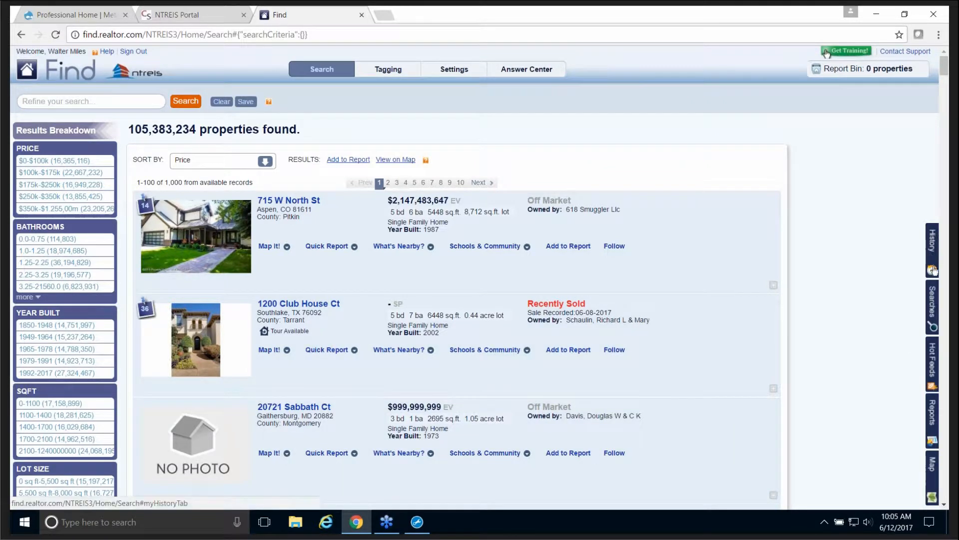
left_click(932, 251)
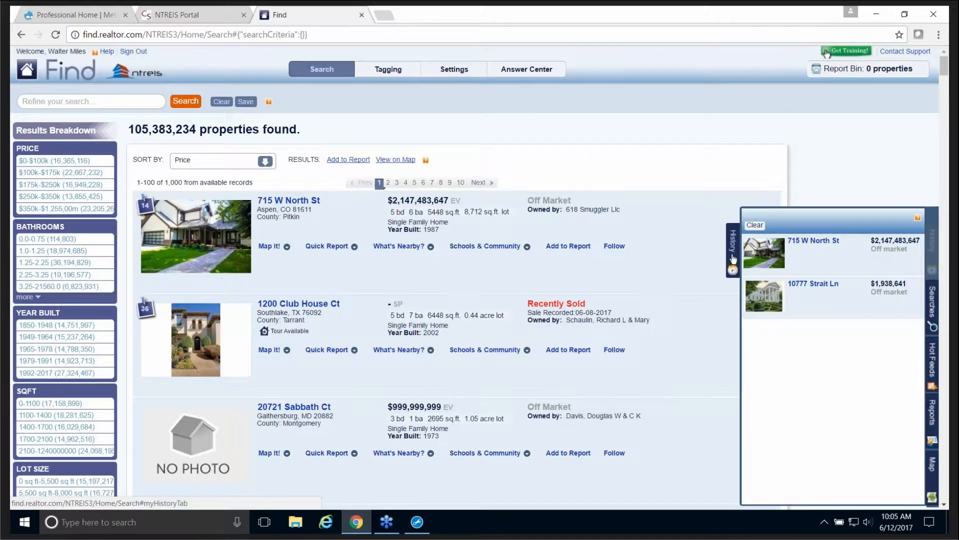
left_click(733, 260)
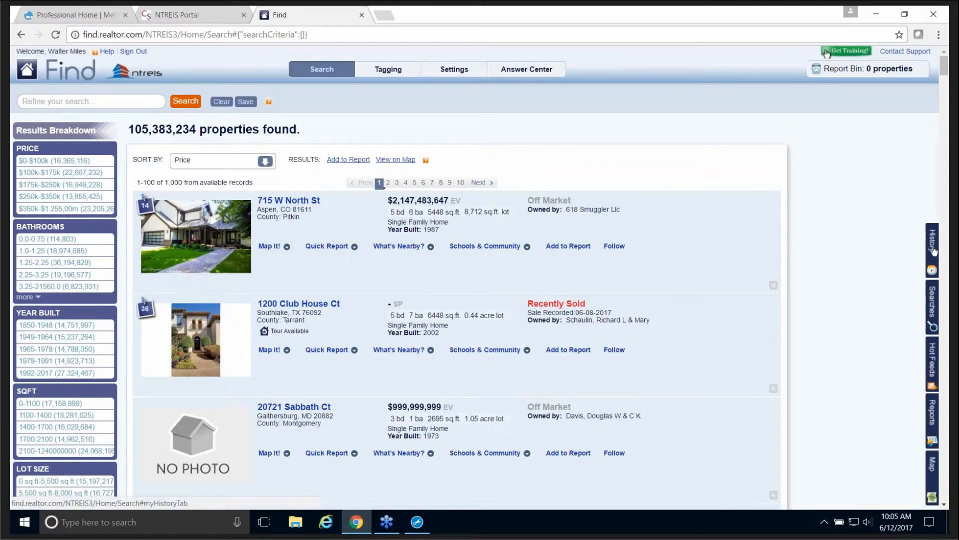
left_click(932, 250)
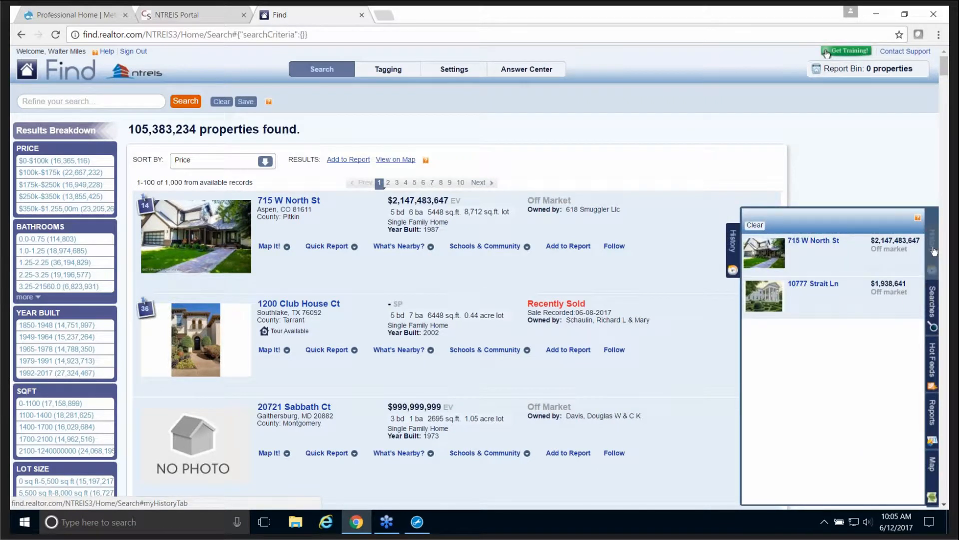
left_click(737, 260)
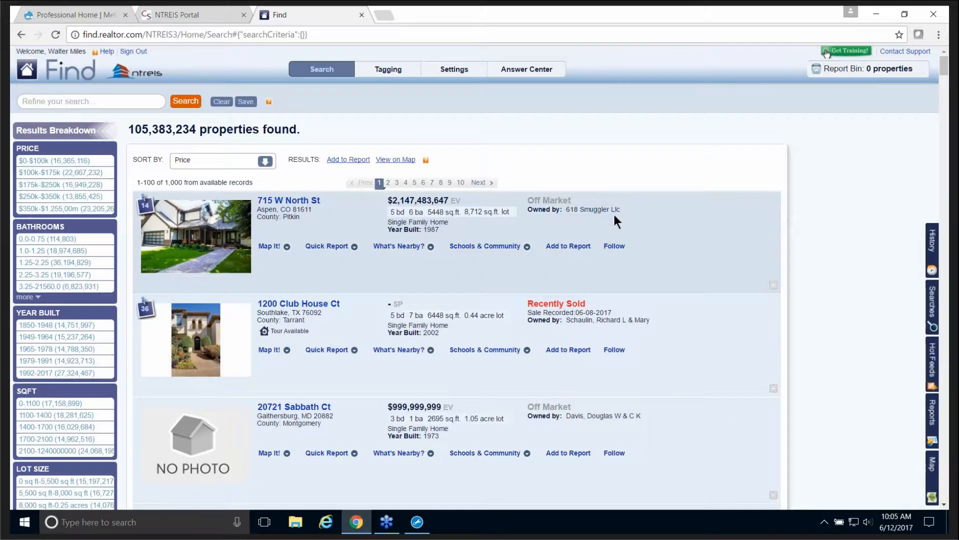
left_click(52, 102)
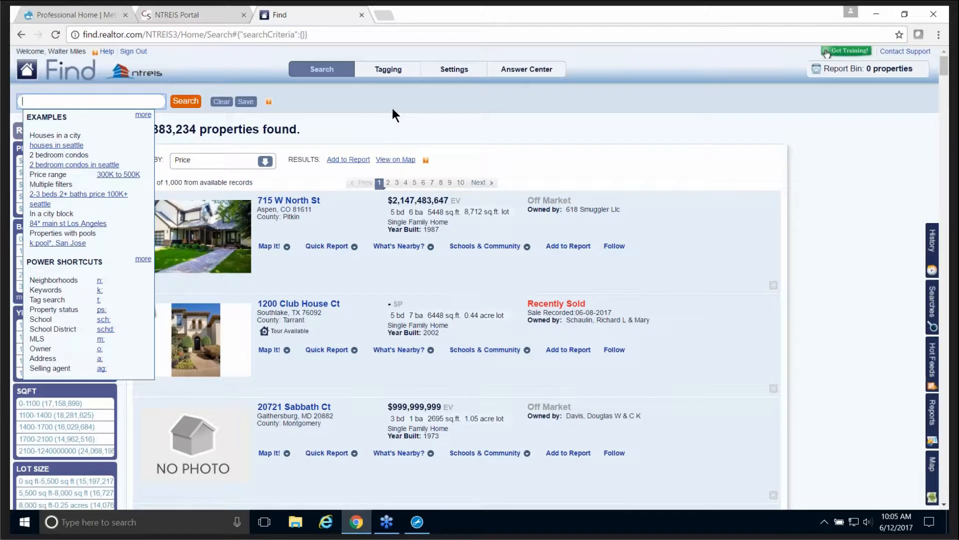
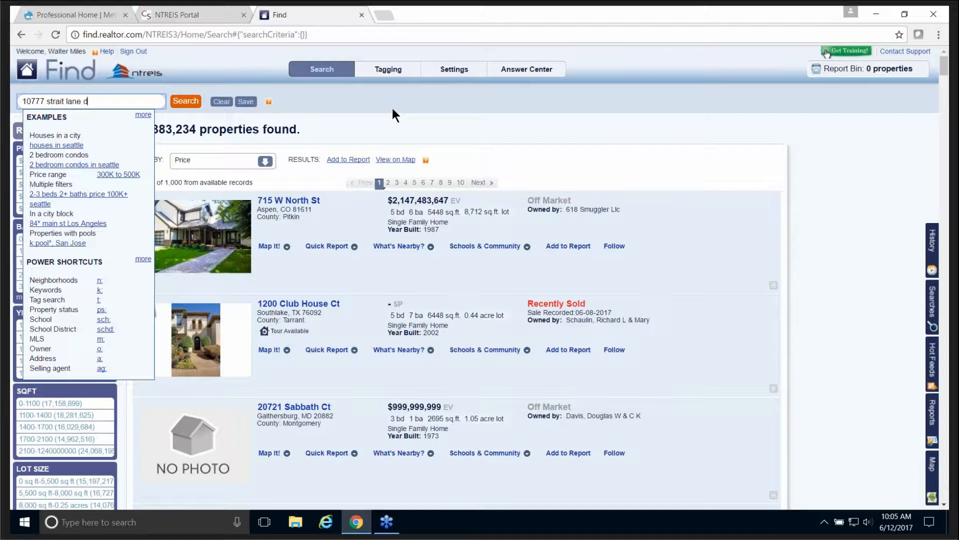
left_click(190, 102)
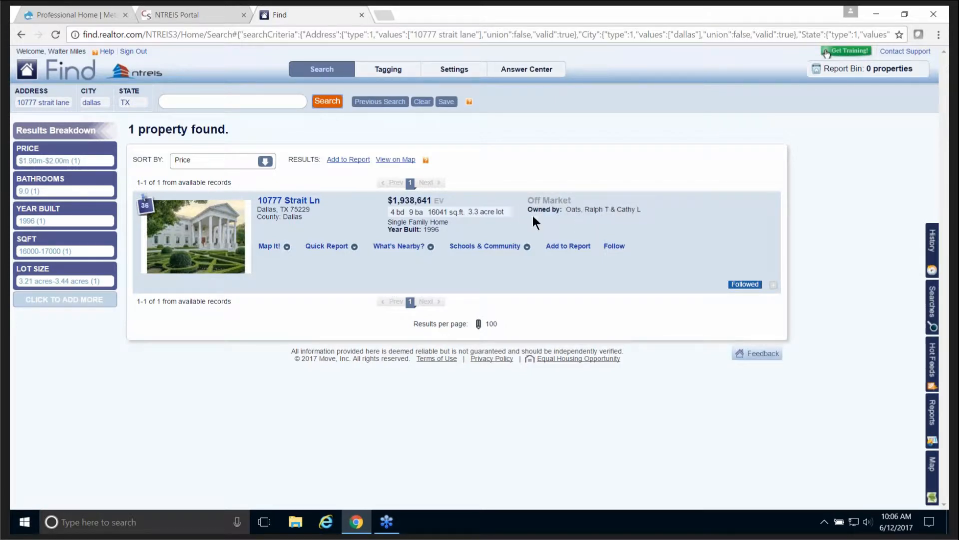
left_click(196, 235)
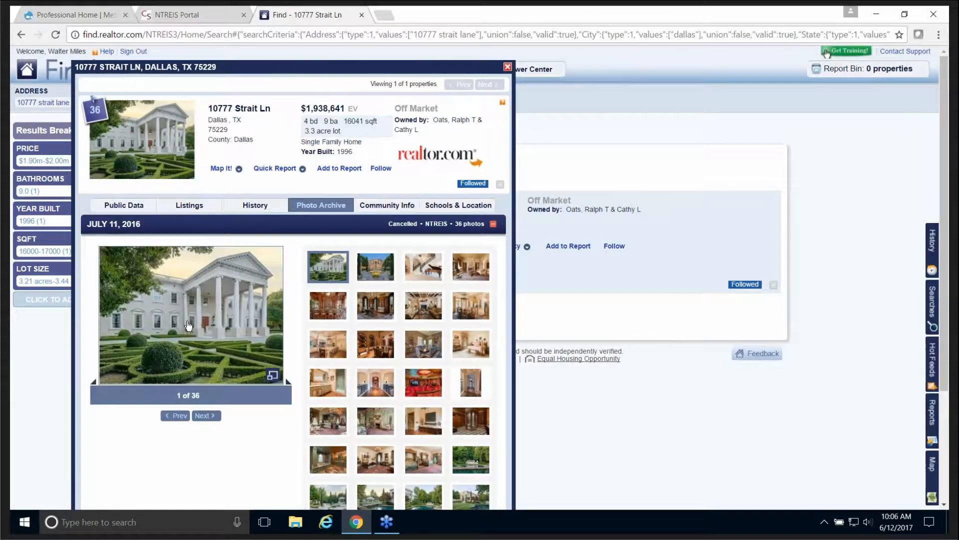
left_click(188, 325)
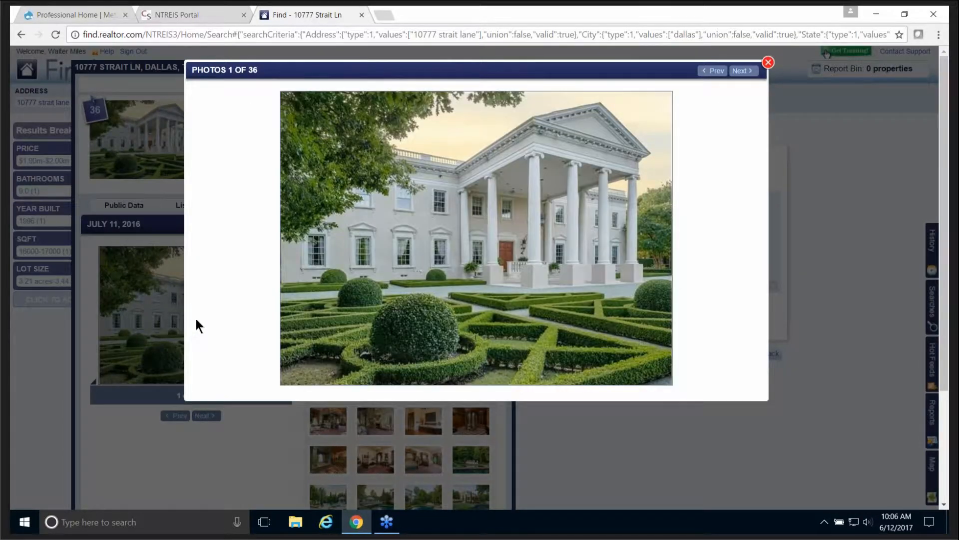
left_click(743, 71)
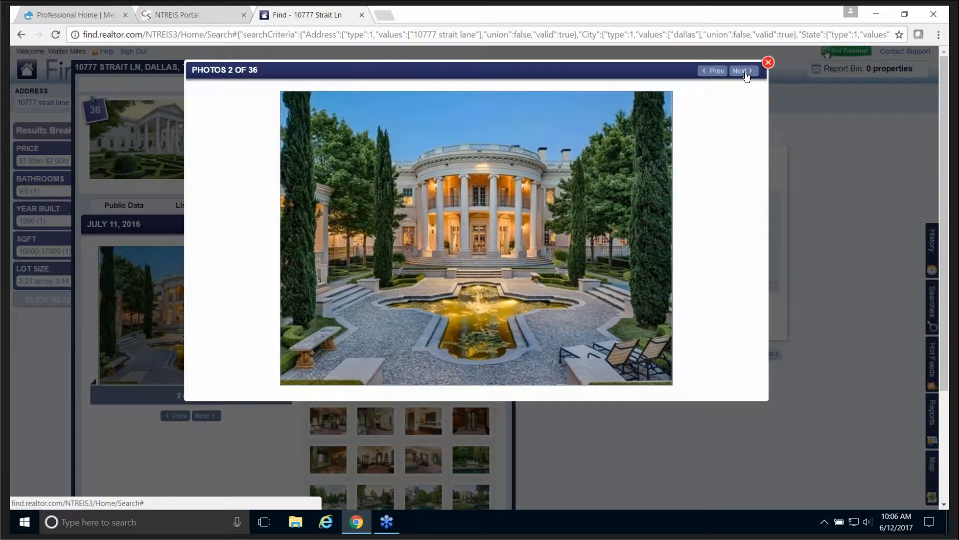
left_click(743, 71)
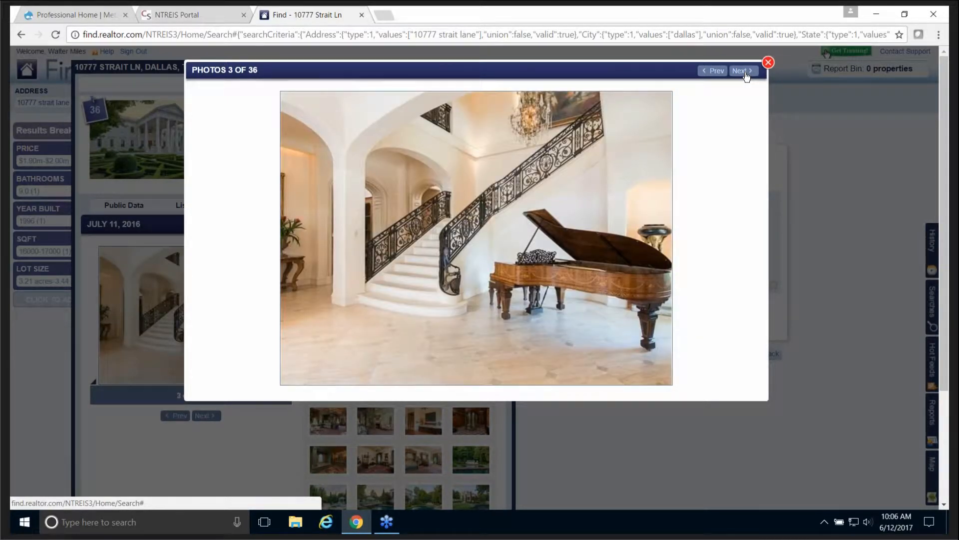
left_click(746, 76)
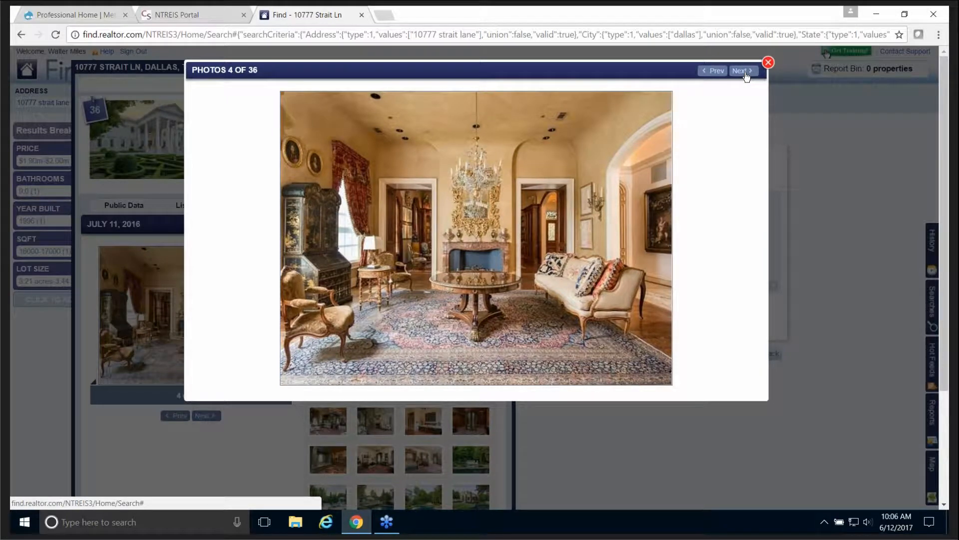
left_click(746, 76)
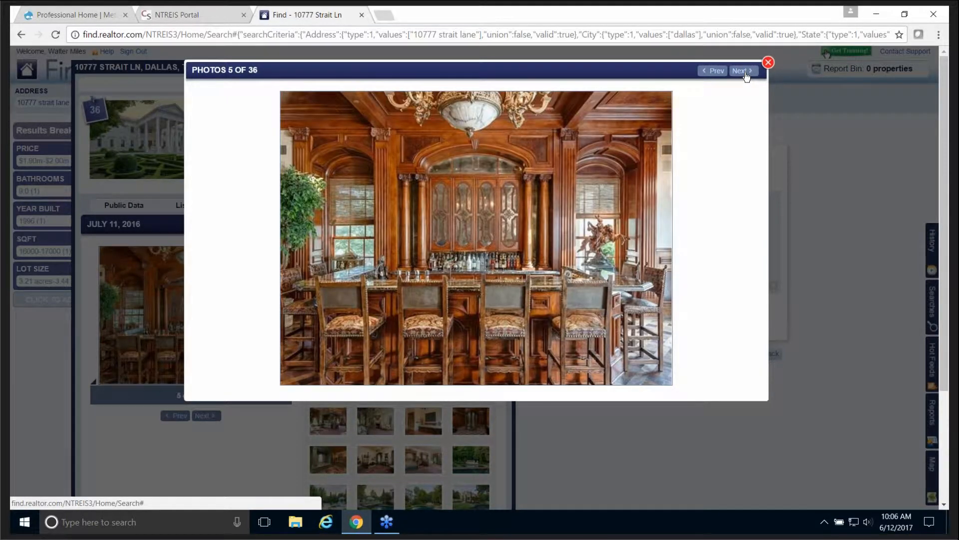
left_click(746, 76)
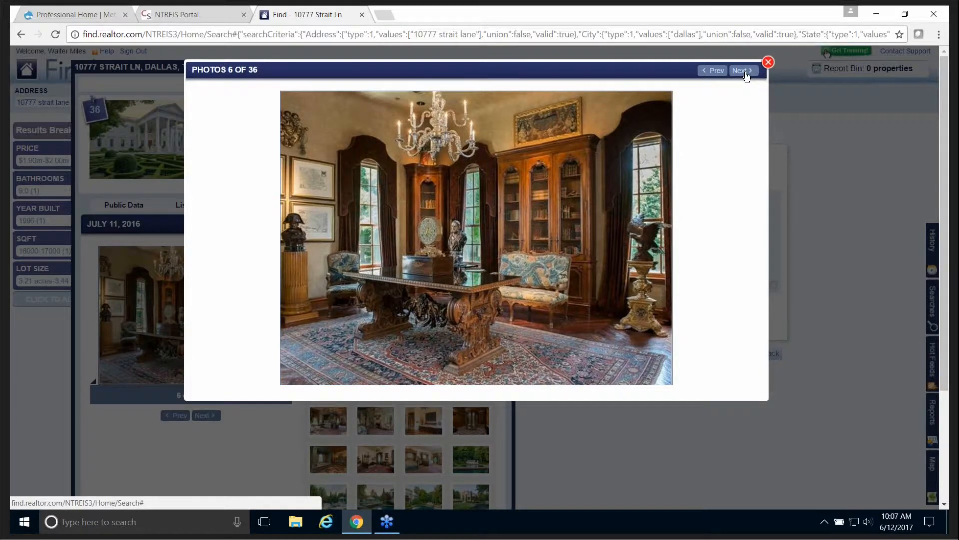
left_click(746, 76)
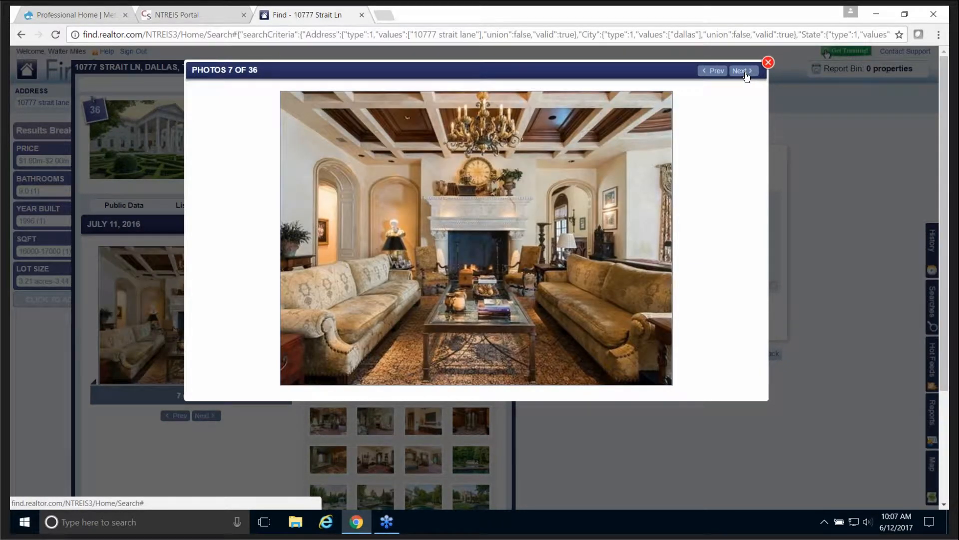
left_click(747, 75)
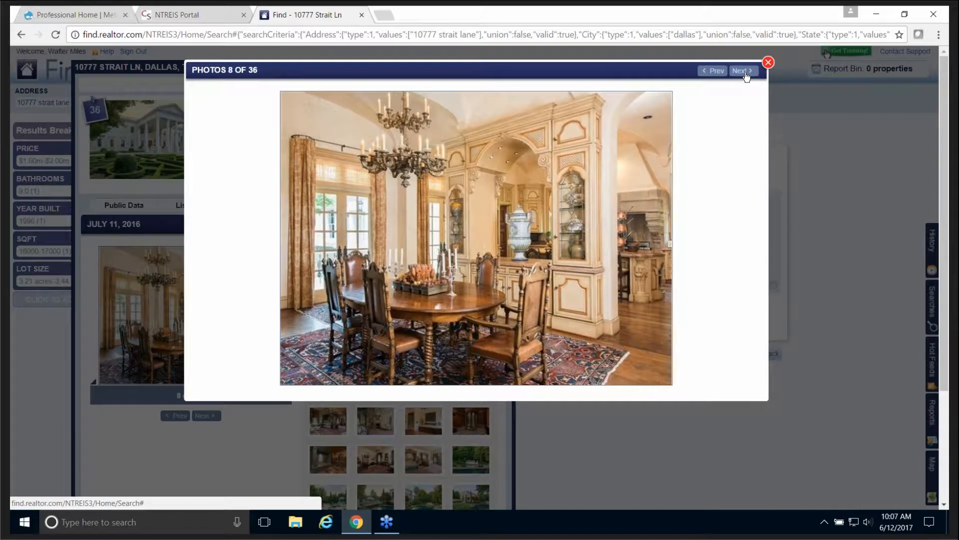
left_click(747, 75)
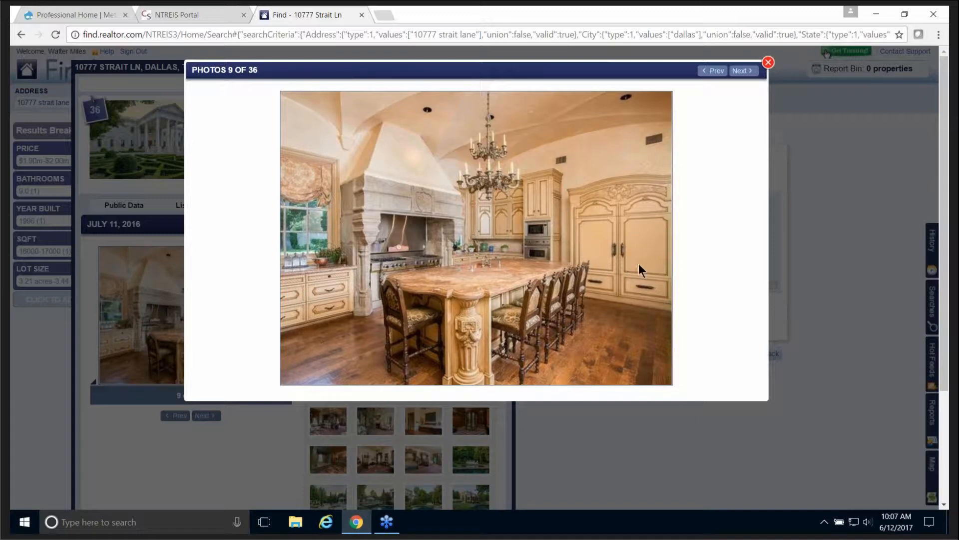
left_click(744, 73)
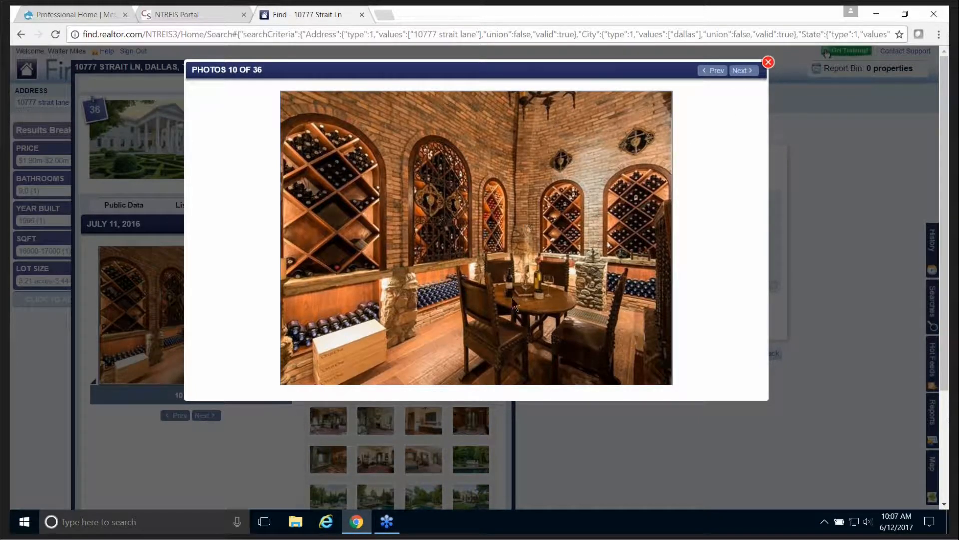
Step: Continue through photos 11–15 to the home theater, then close the viewer
left_click(741, 71)
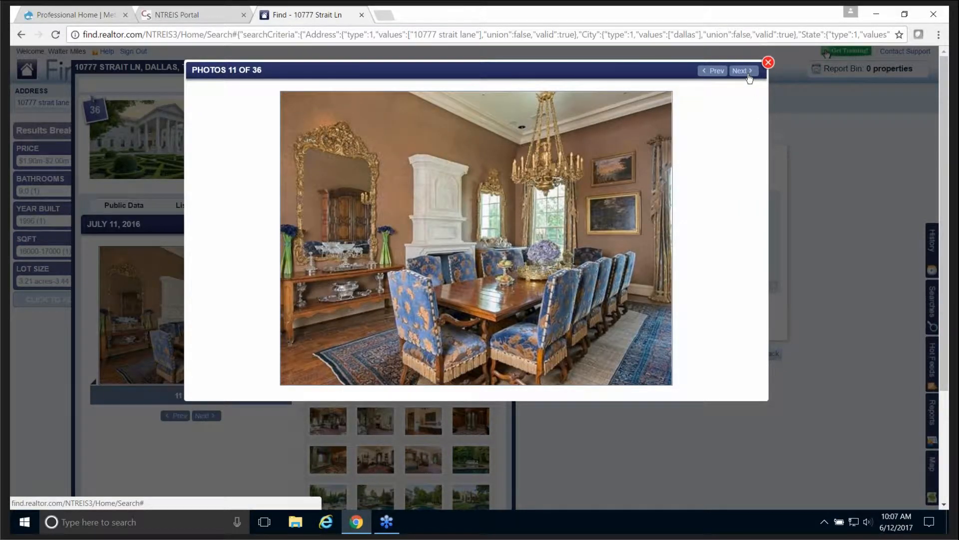
left_click(741, 71)
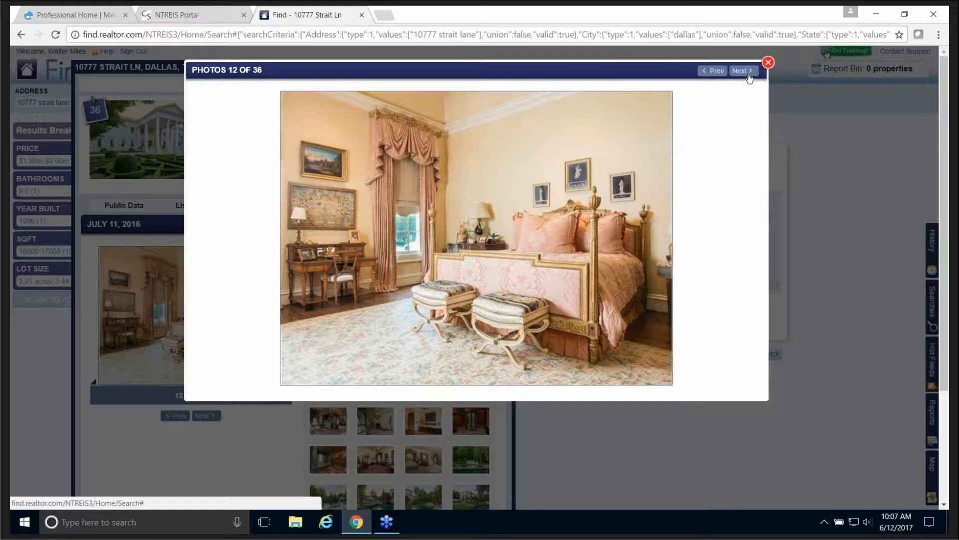
left_click(748, 75)
left_click(749, 74)
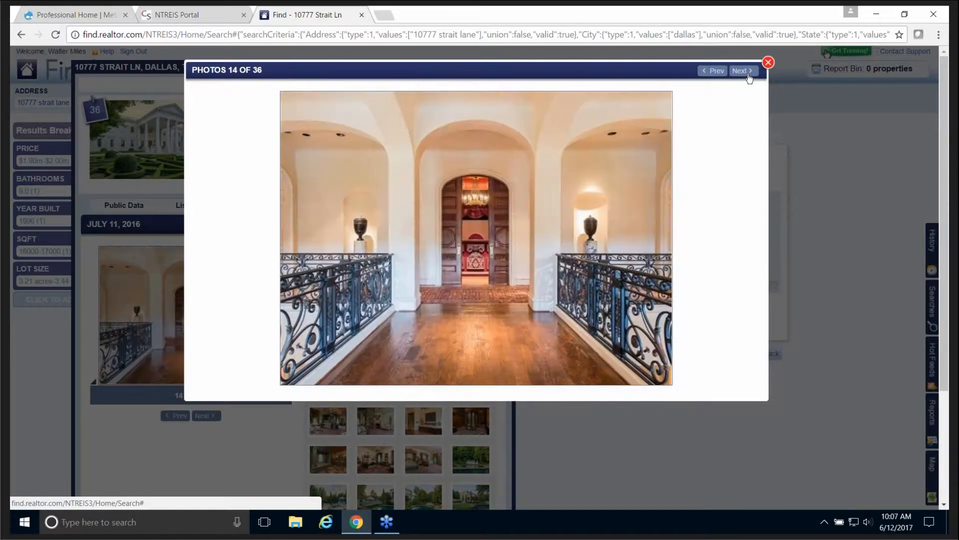
left_click(748, 75)
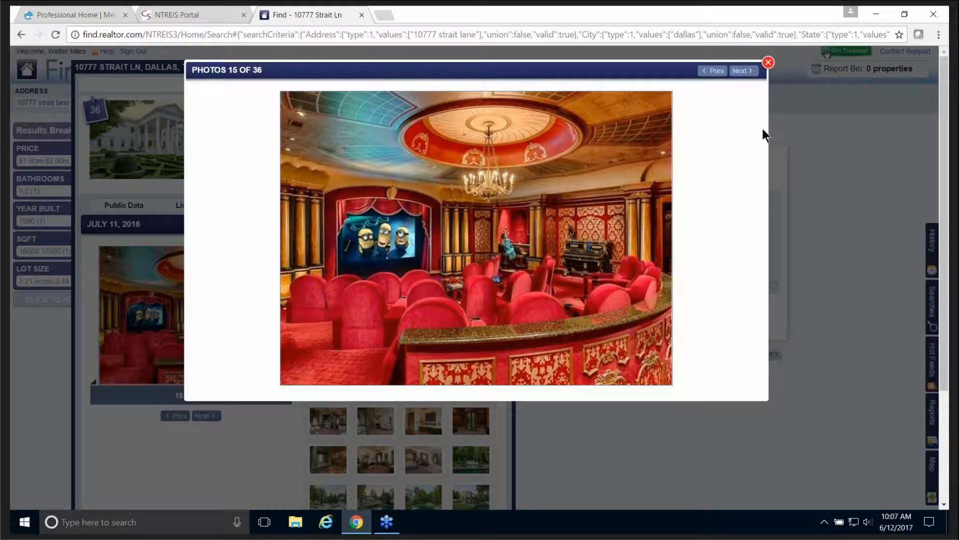
left_click(768, 62)
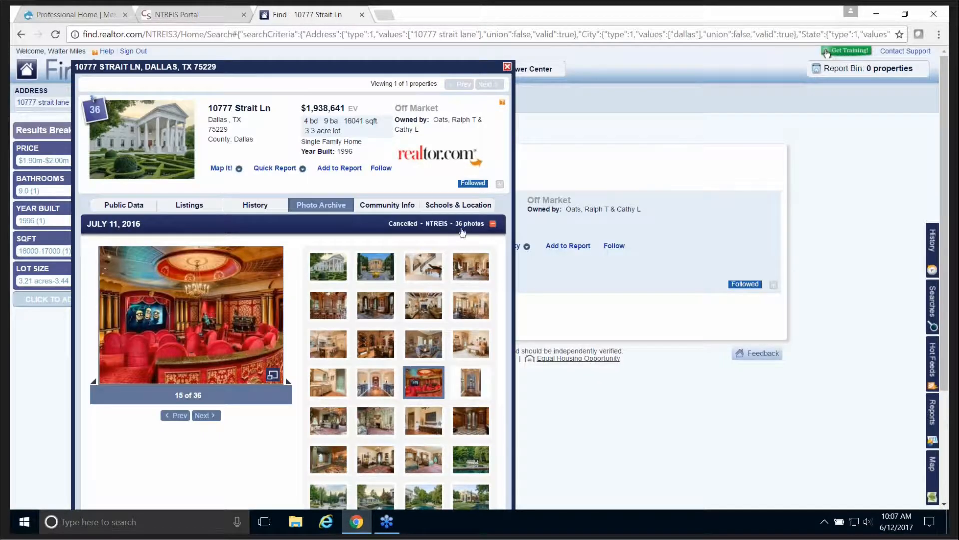
Step: Collapse the July 11, 2016 photo group and expand then collapse June 24, 2015
left_click(493, 225)
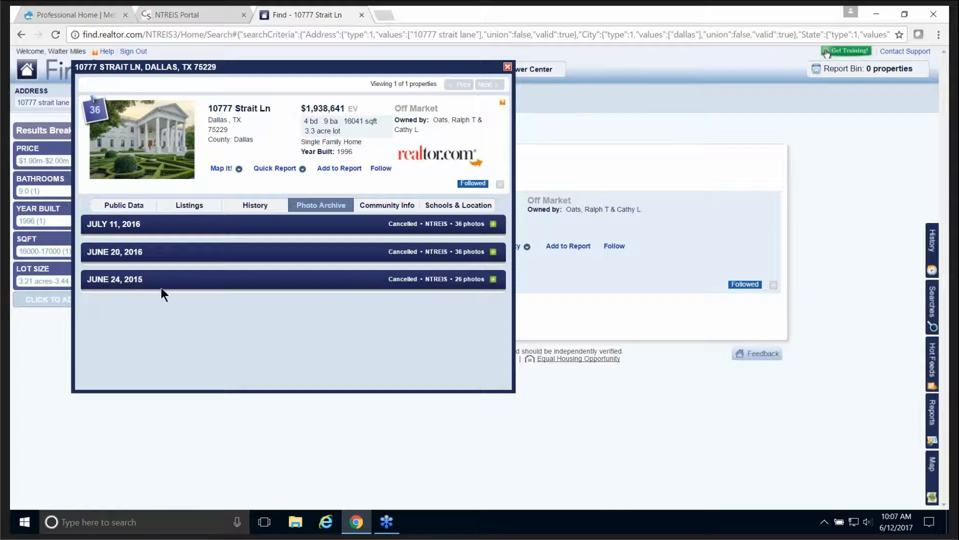
left_click(493, 280)
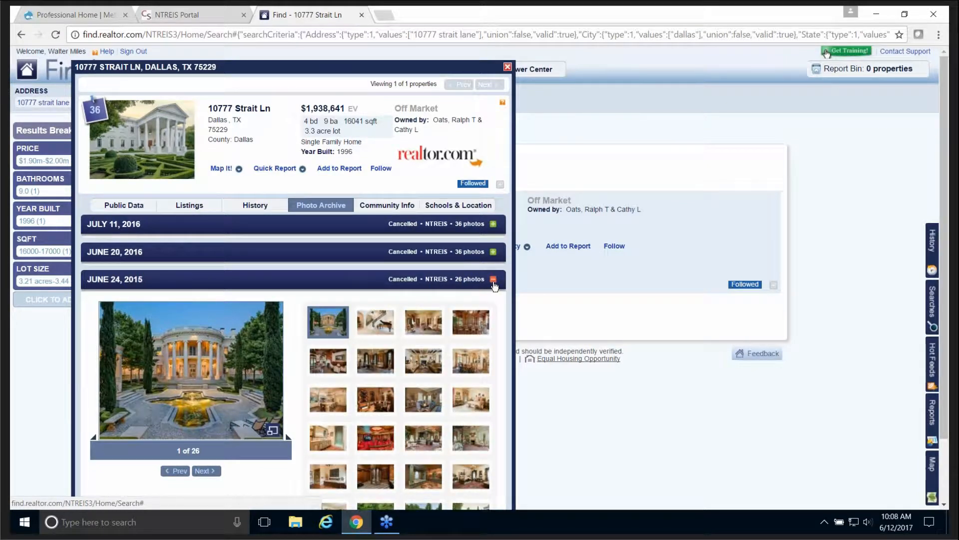
left_click(493, 279)
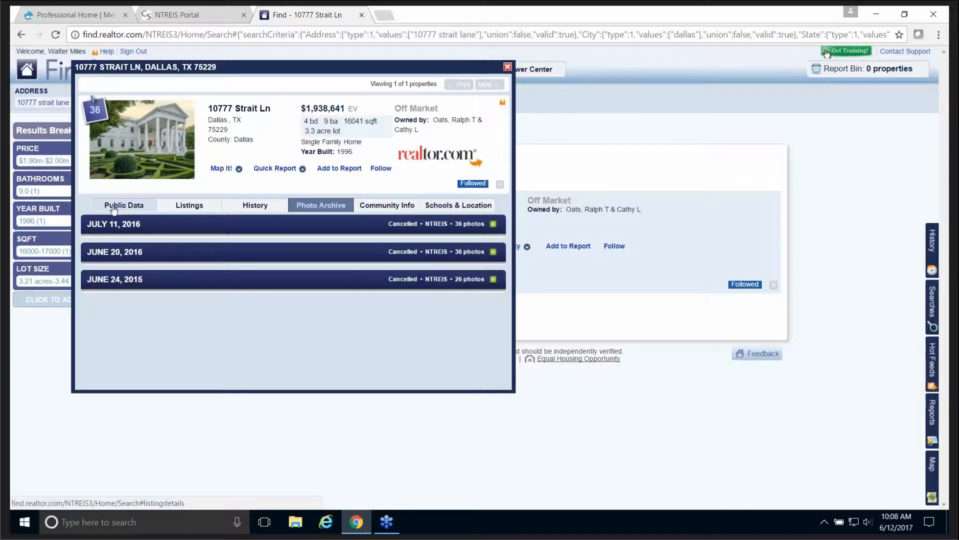
Step: Read the Public Data record and AVM tooltips: $1,938,641, hedonic $1,406,000, emulation $2,092,000
left_click(131, 206)
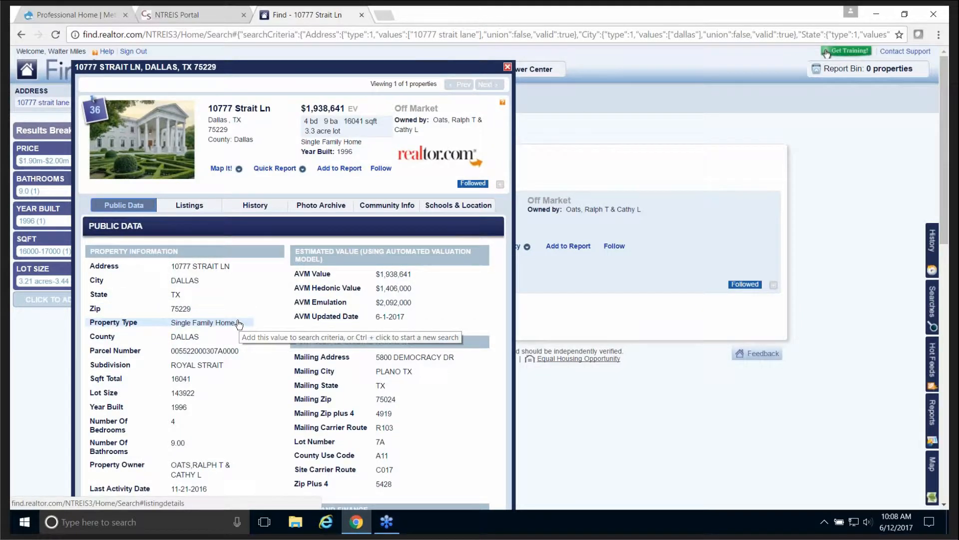
scroll(238, 323, "down", 2)
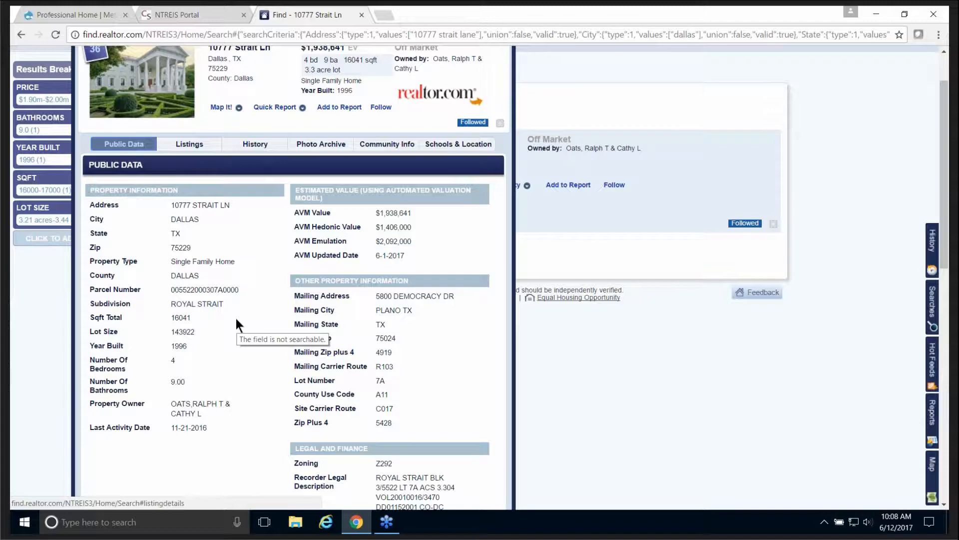
scroll(237, 325, "down", 4)
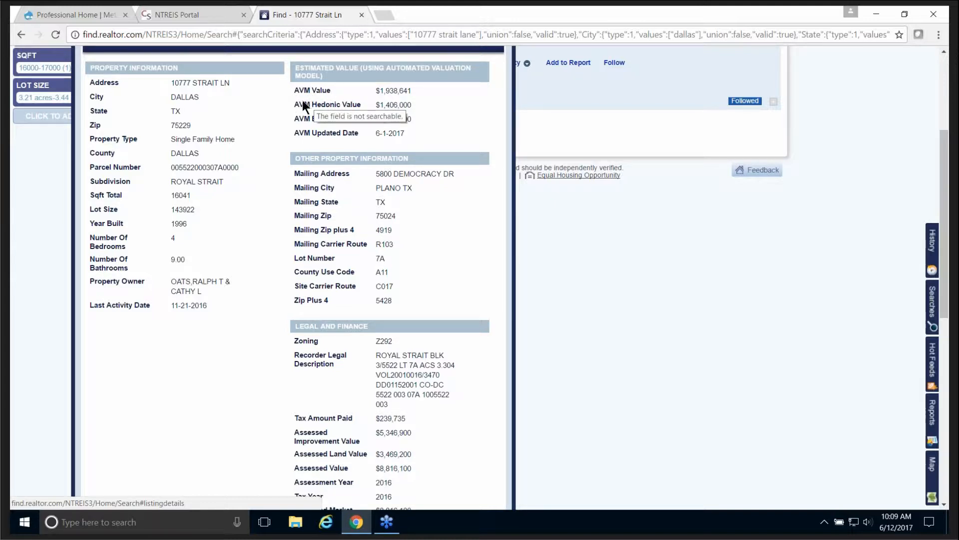
mouse_move(307, 104)
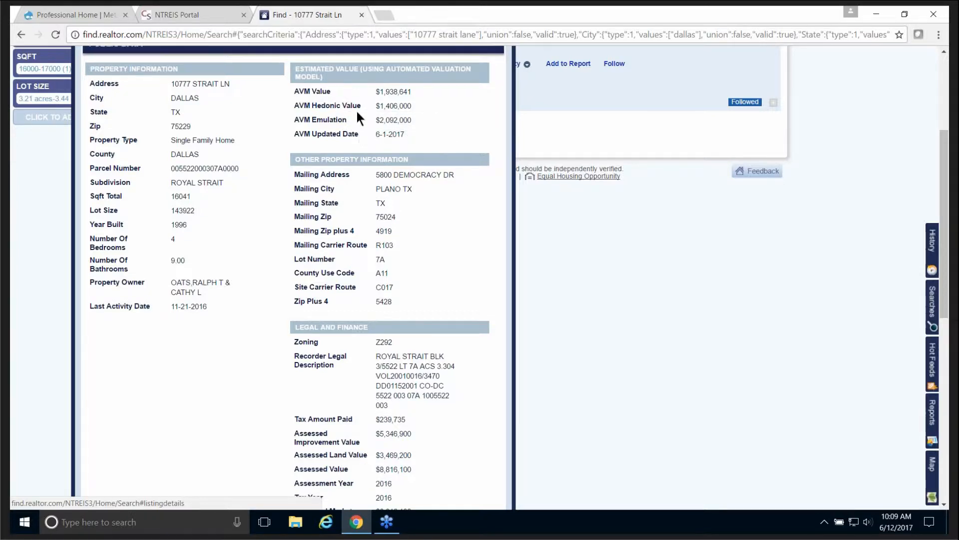
scroll(346, 235, "up", 2)
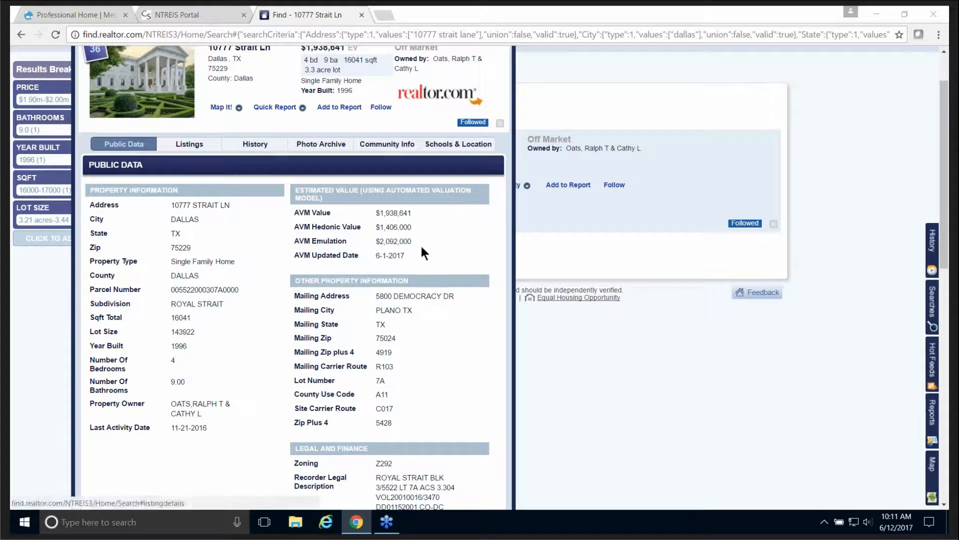
scroll(442, 227, "up", 2)
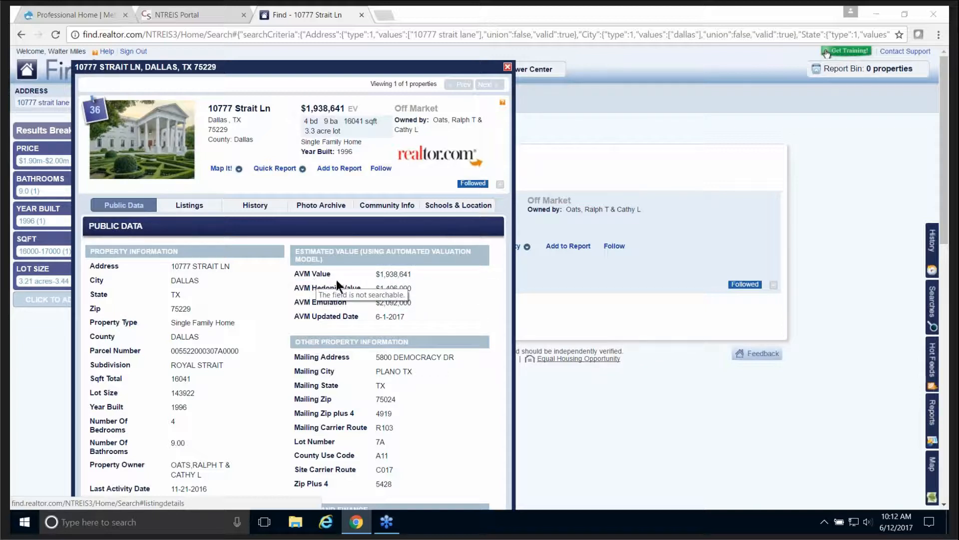
mouse_move(415, 284)
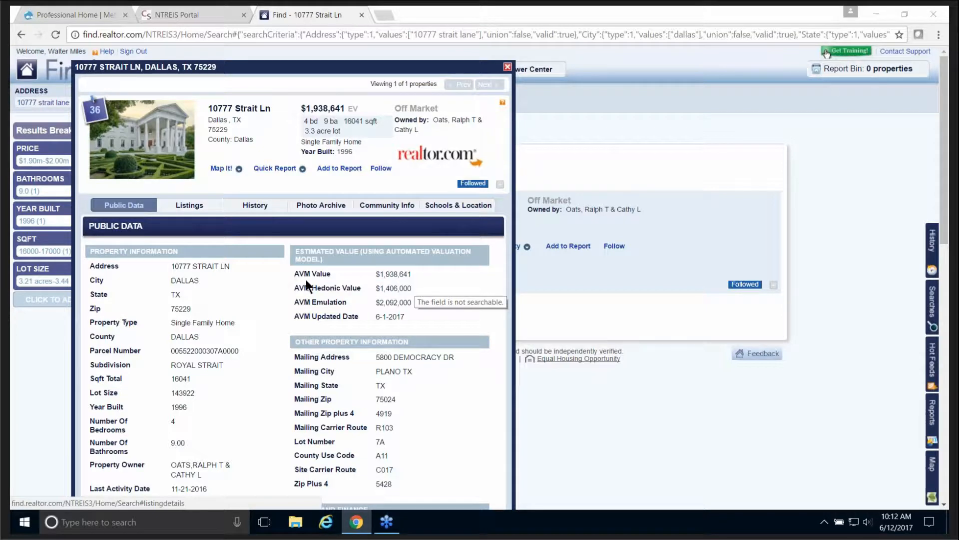
mouse_move(330, 282)
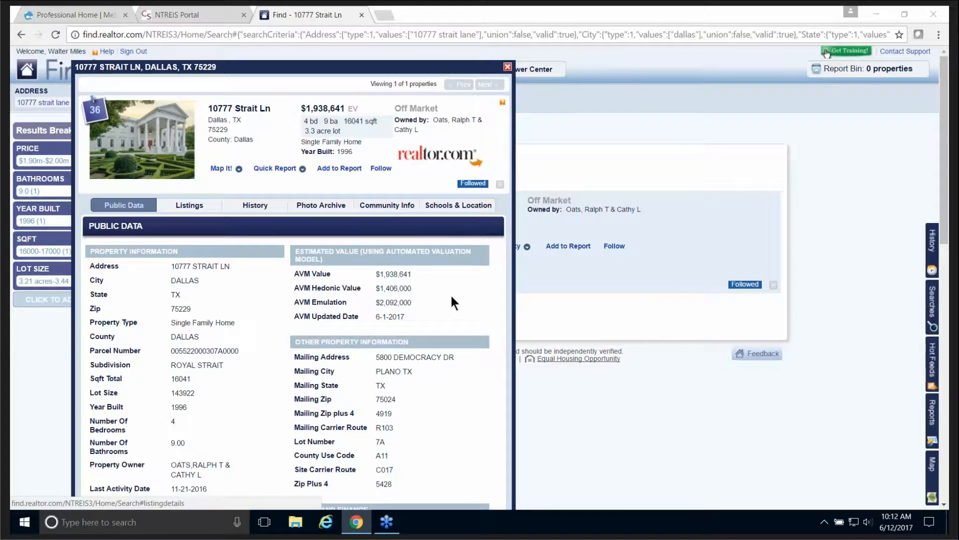
scroll(247, 289, "down", 1)
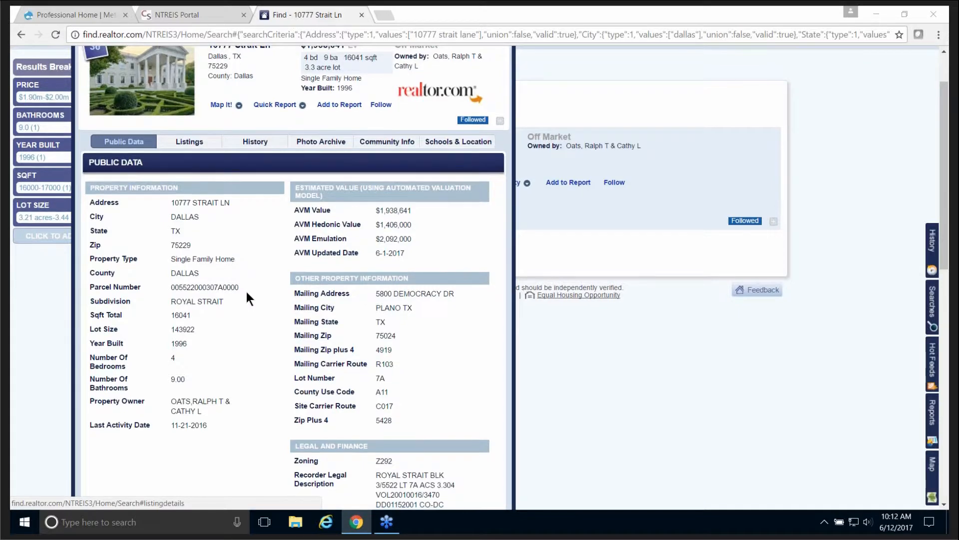
scroll(247, 295, "down", 2)
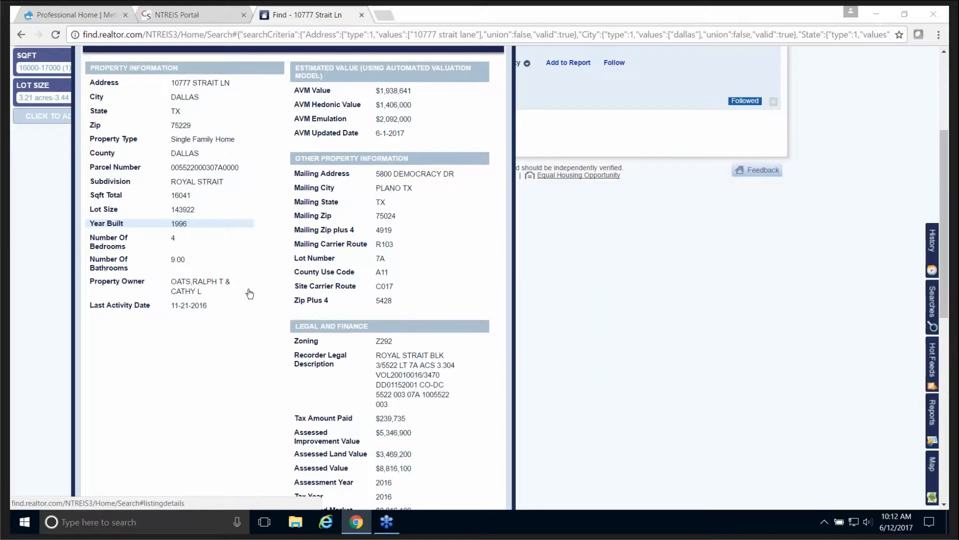
scroll(250, 293, "down", 2)
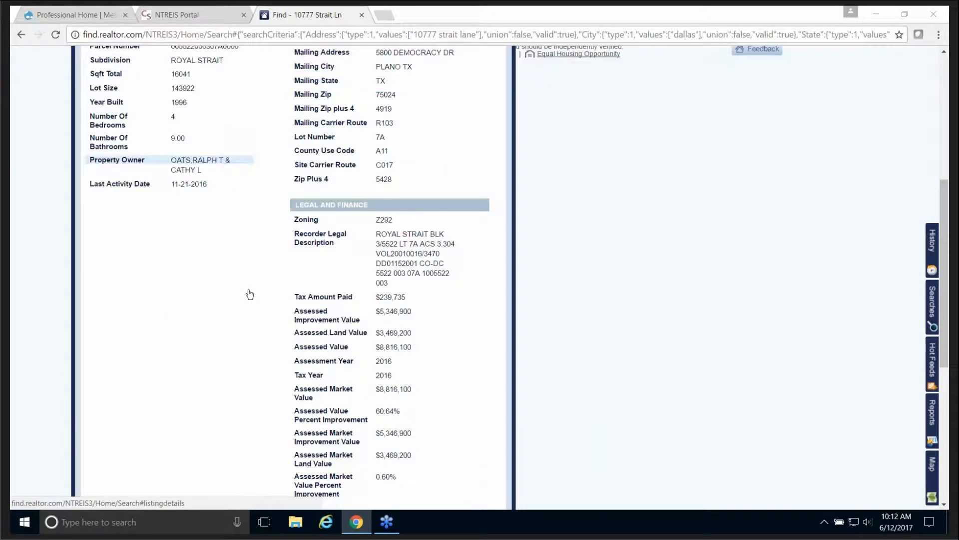
scroll(250, 294, "down", 2)
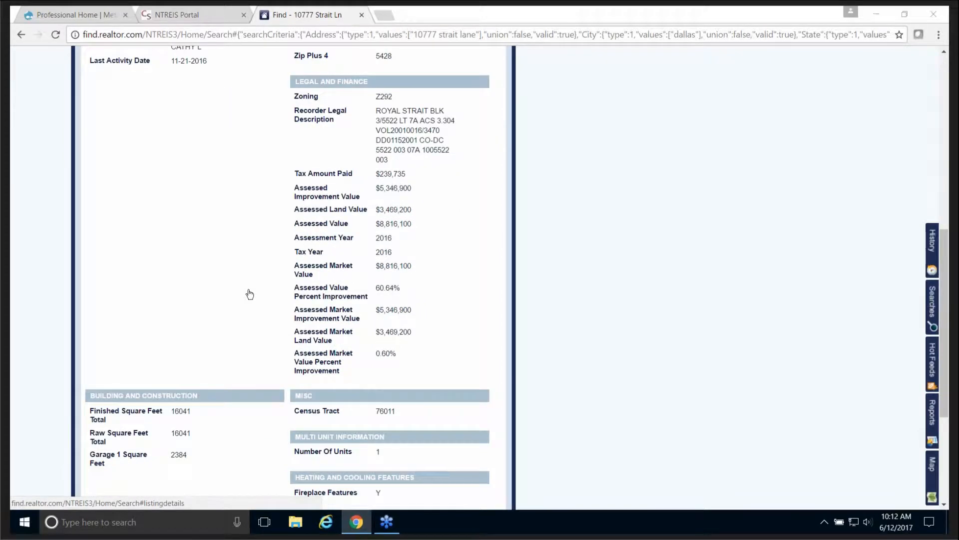
scroll(249, 294, "down", 3)
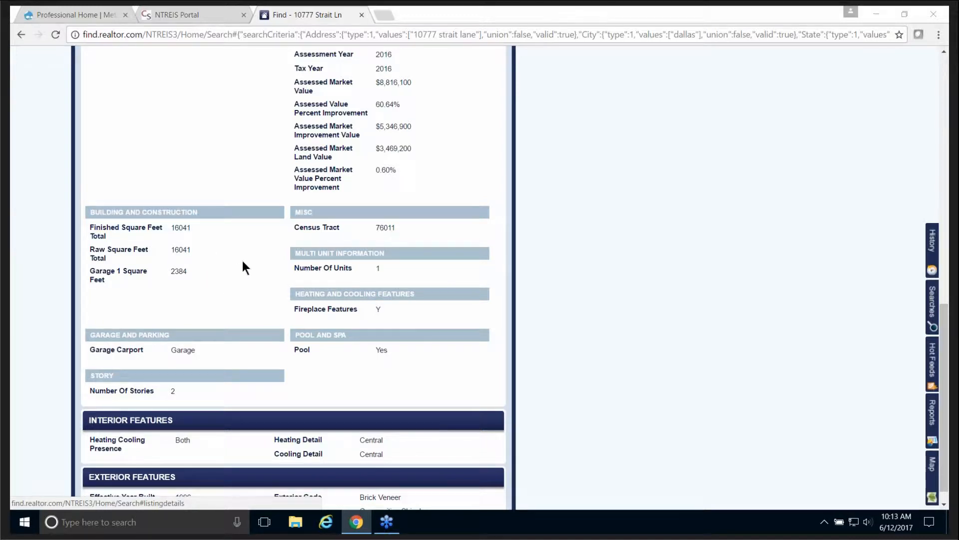
scroll(242, 261, "down", 1)
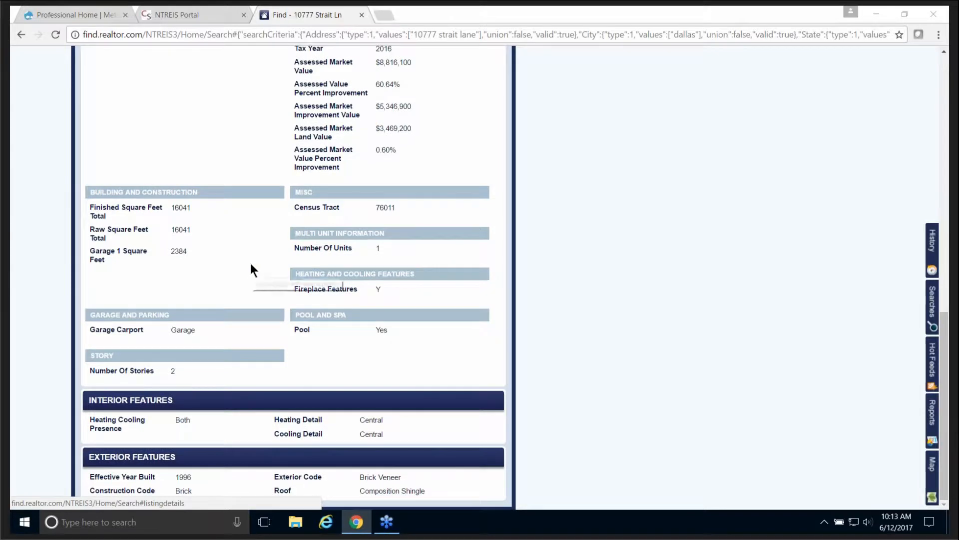
scroll(254, 260, "up", 6)
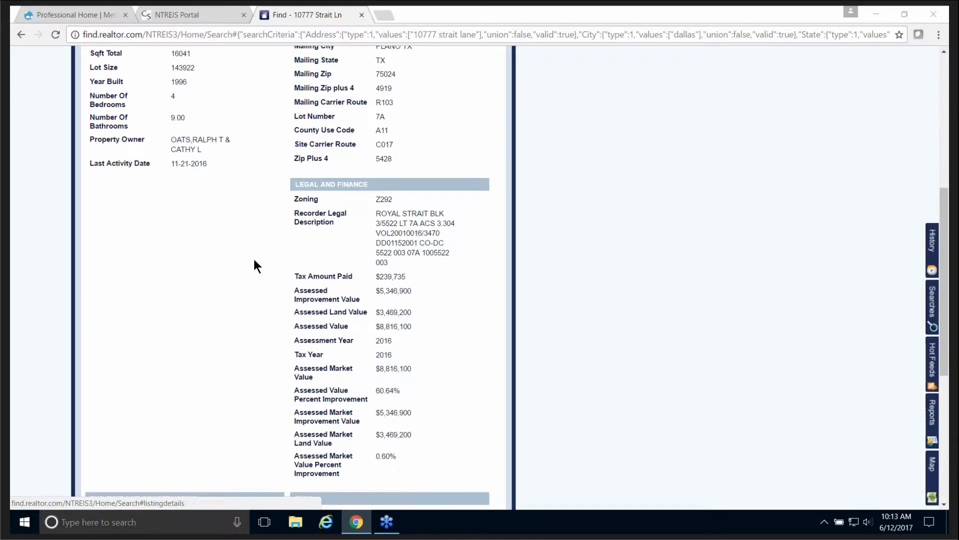
scroll(254, 262, "up", 7)
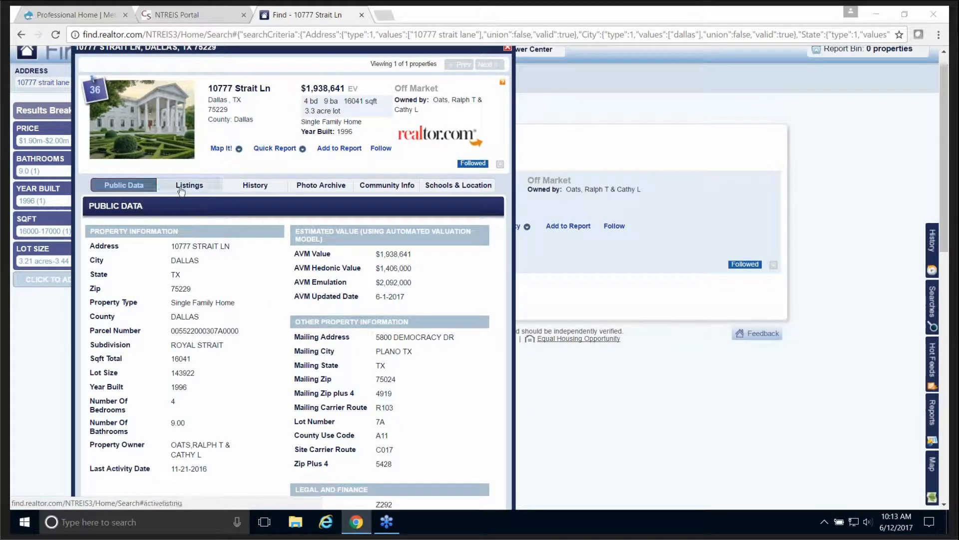
left_click(187, 187)
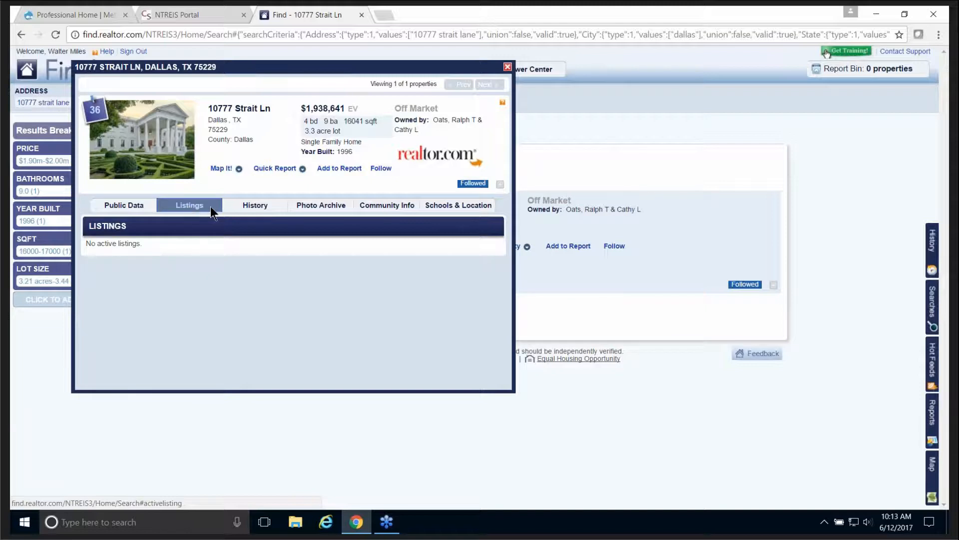
Step: Scroll through the property's History valuation and tax charts
left_click(258, 207)
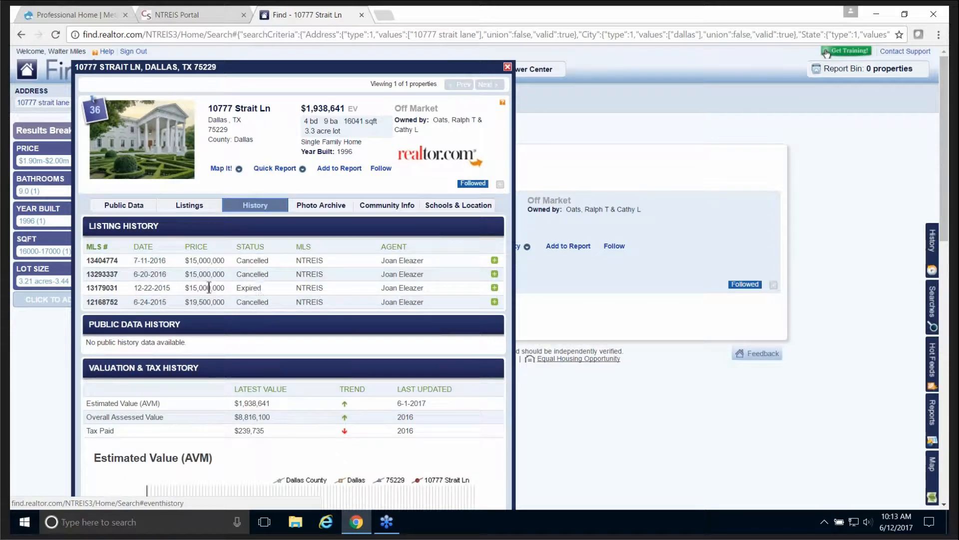
scroll(207, 280, "down", 3)
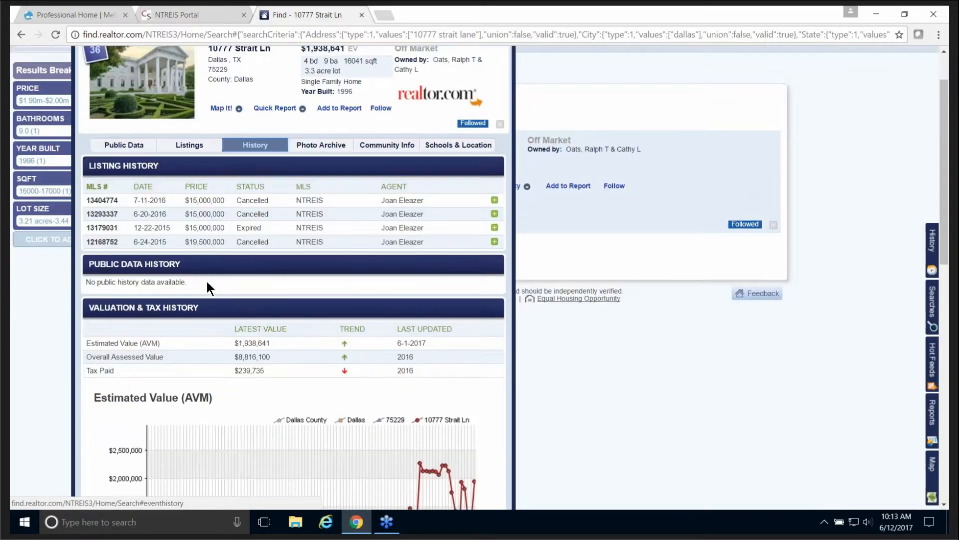
scroll(206, 280, "down", 2)
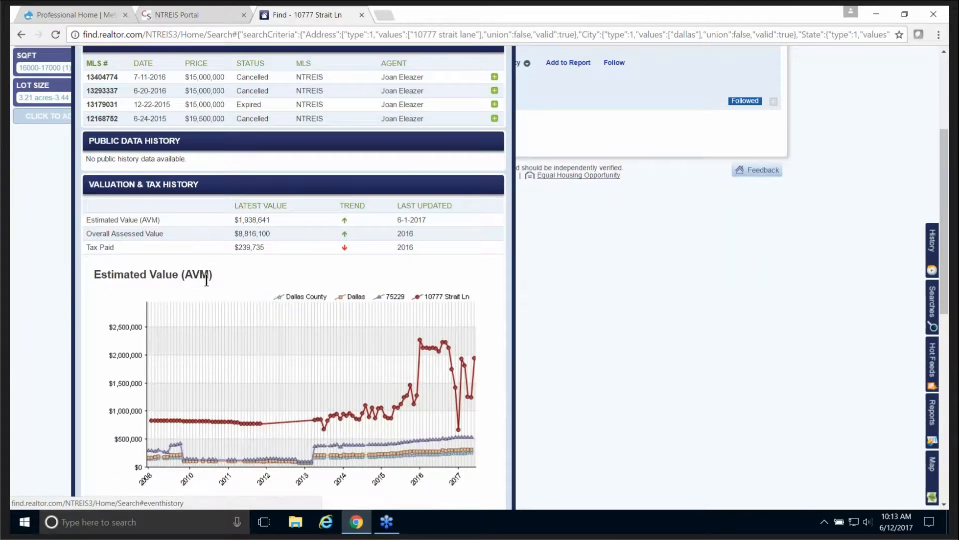
scroll(209, 281, "down", 1)
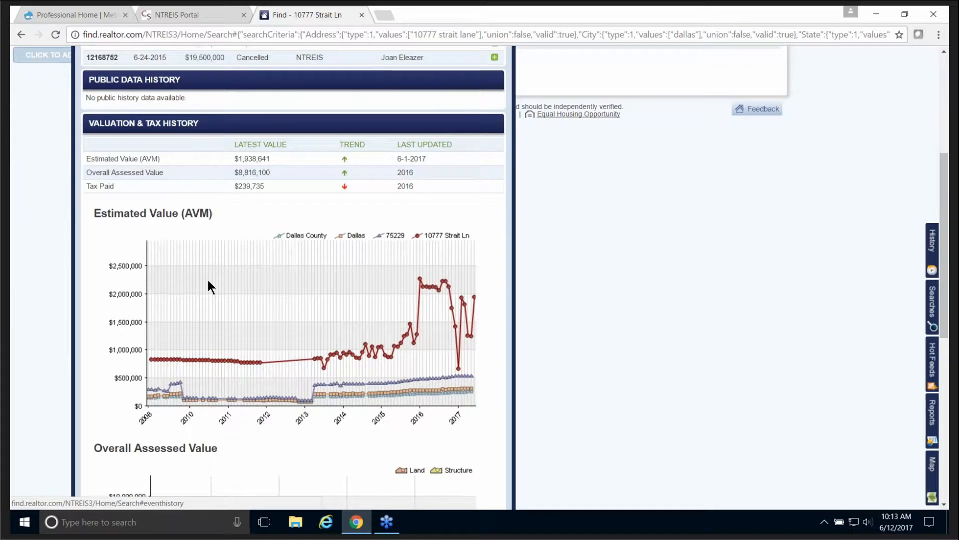
scroll(209, 281, "down", 2)
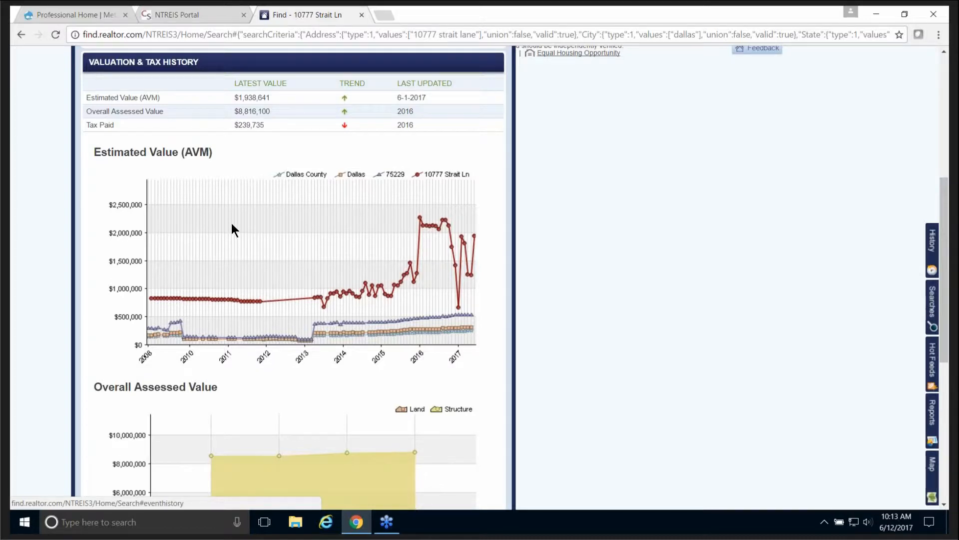
scroll(232, 224, "down", 1)
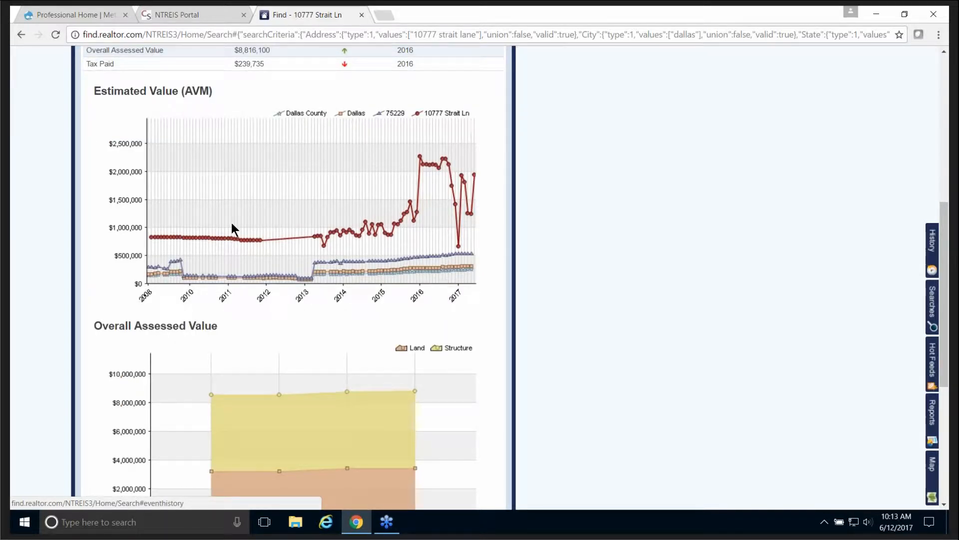
scroll(232, 223, "down", 1)
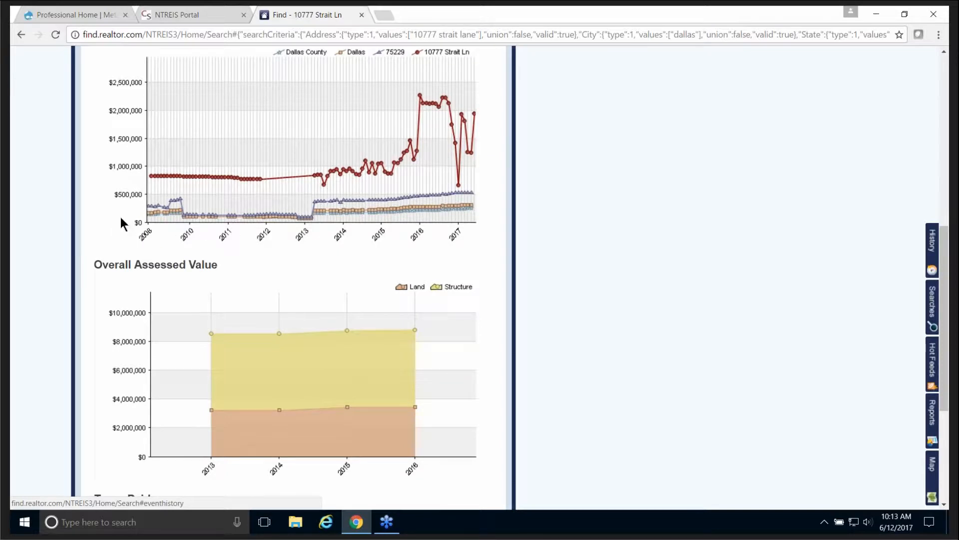
scroll(100, 220, "down", 1)
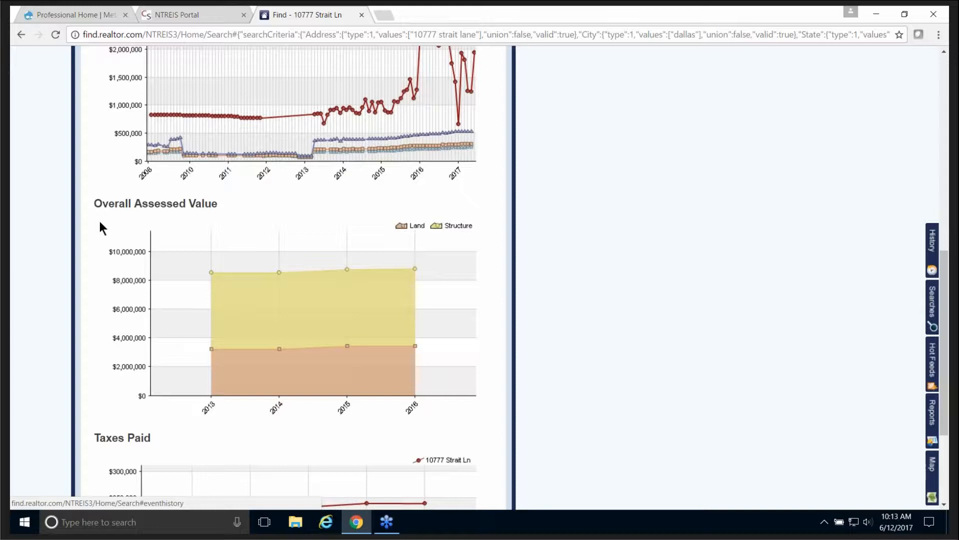
scroll(100, 221, "down", 1)
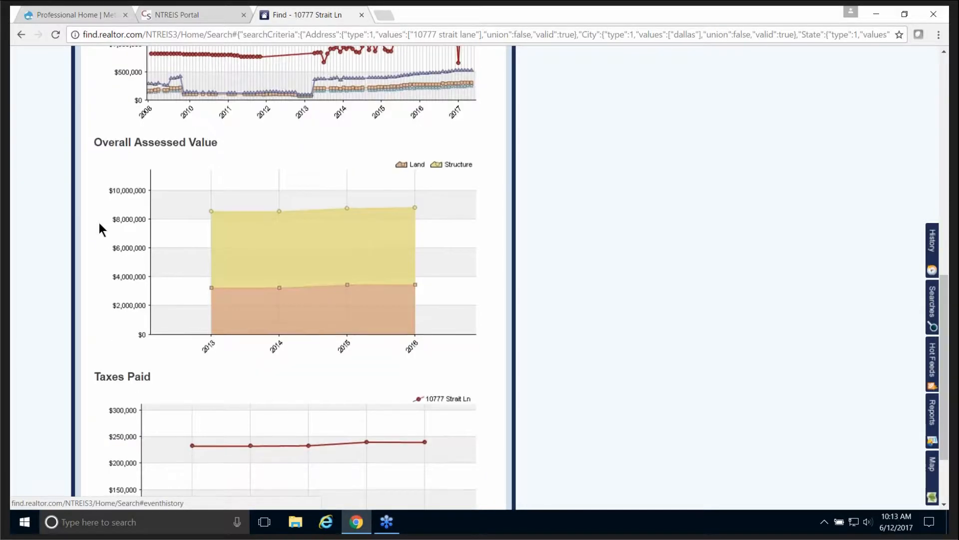
scroll(99, 223, "down", 1)
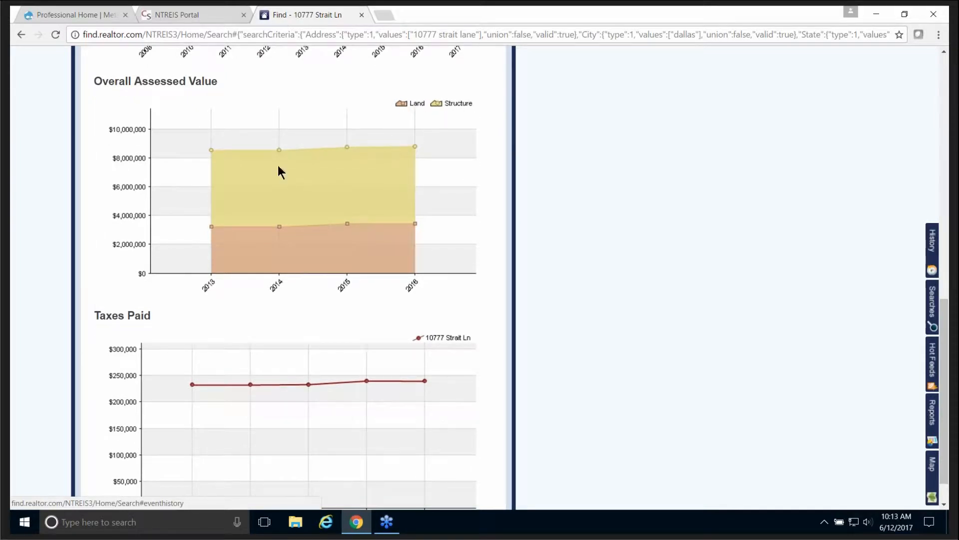
scroll(101, 233, "down", 1)
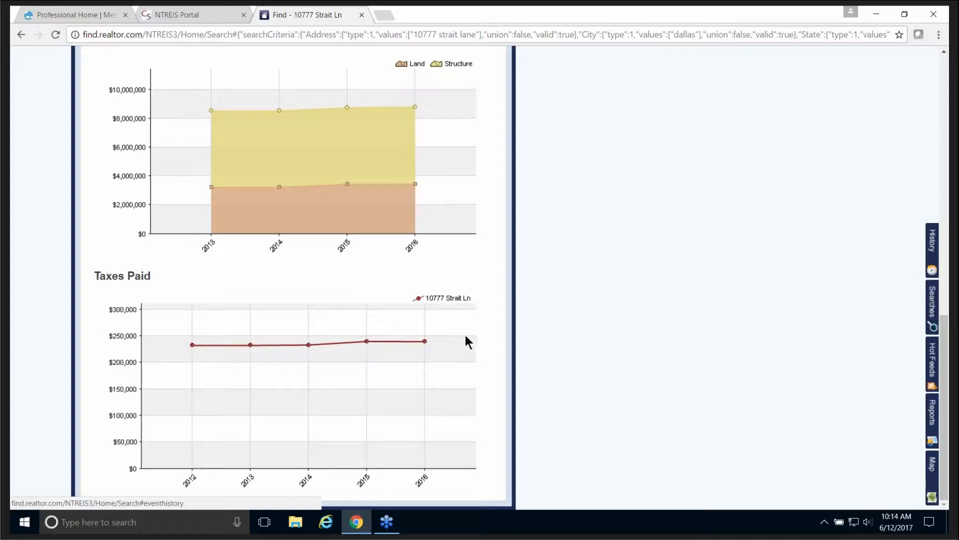
Step: Open the Photo Archive with the July 11, 2016 set collapsed
scroll(481, 311, "up", 9)
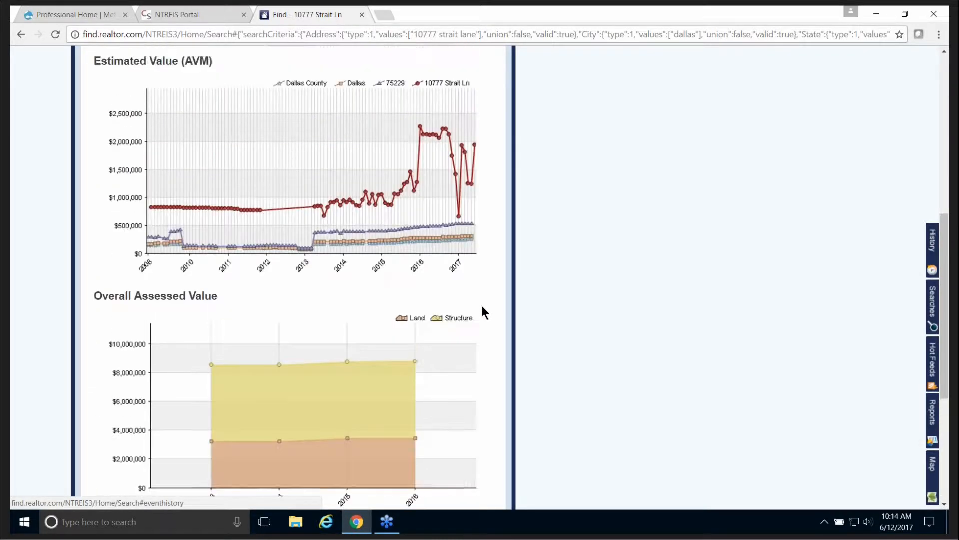
scroll(481, 304, "up", 4)
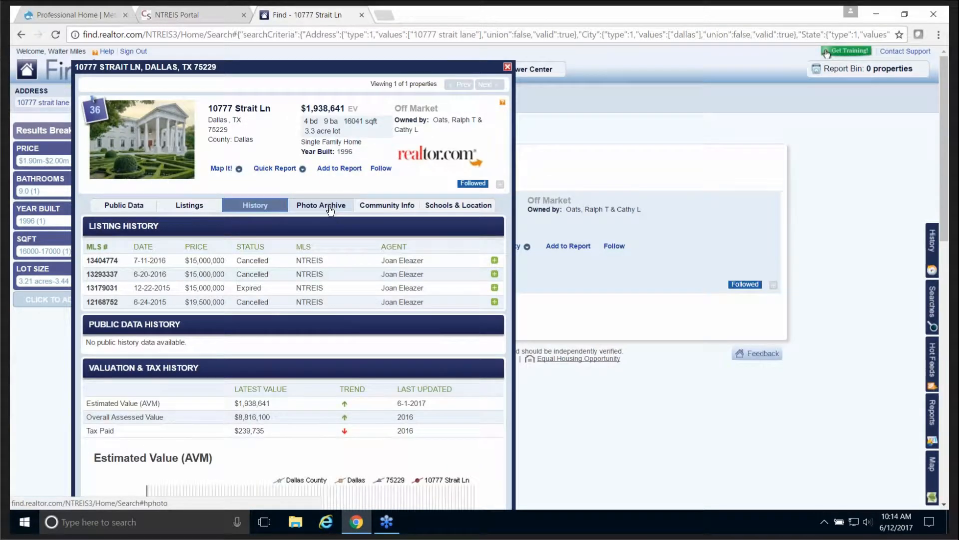
left_click(330, 206)
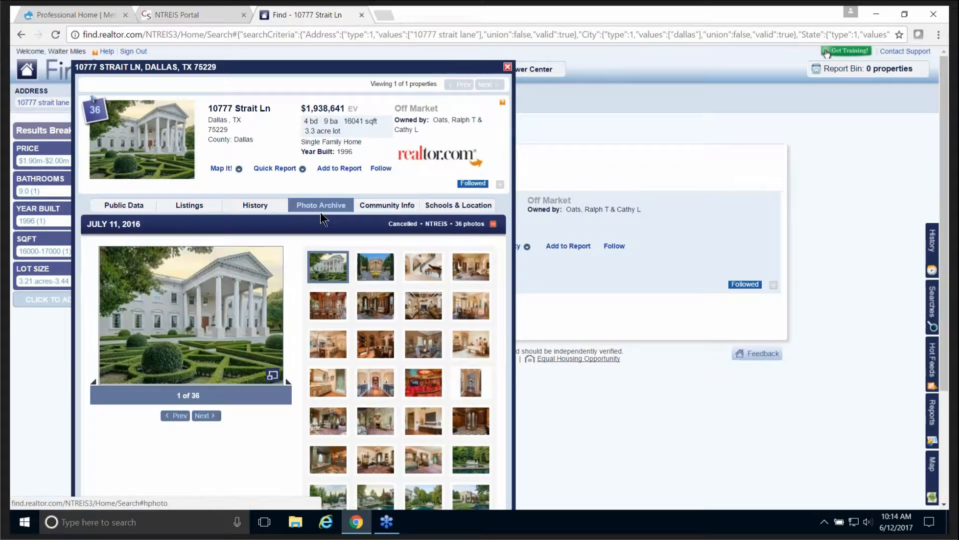
left_click(494, 225)
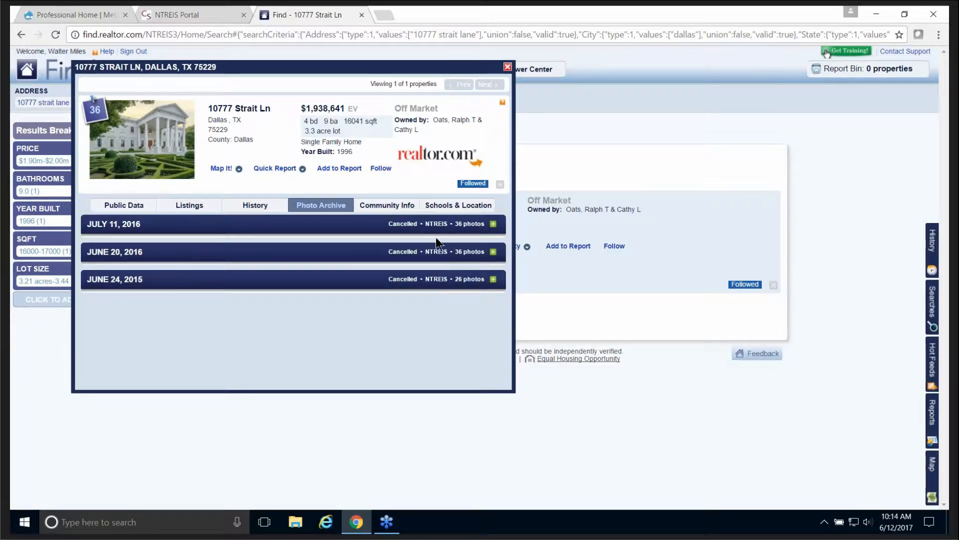
Step: Open the 75229 Community Report and scan its listing price, ownership and population figures
left_click(388, 211)
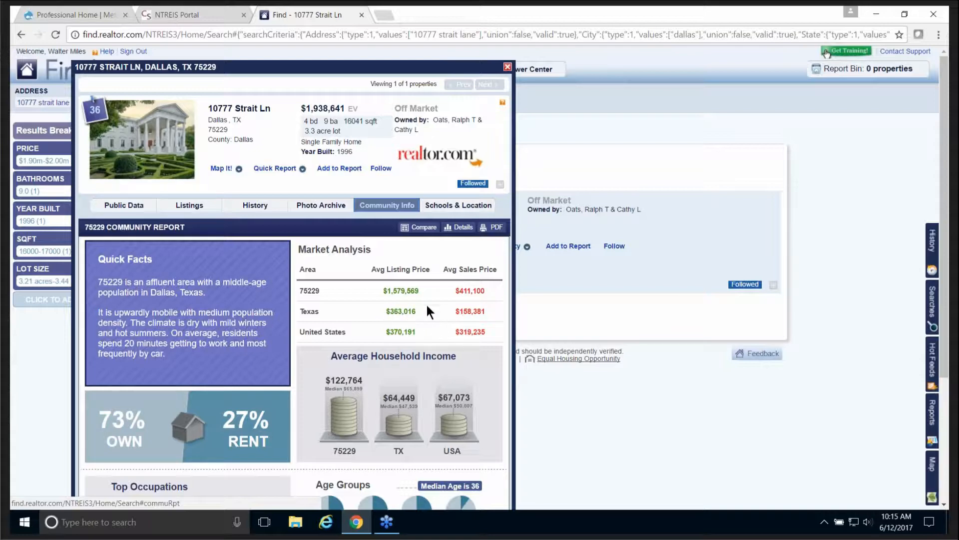
scroll(428, 298, "down", 3)
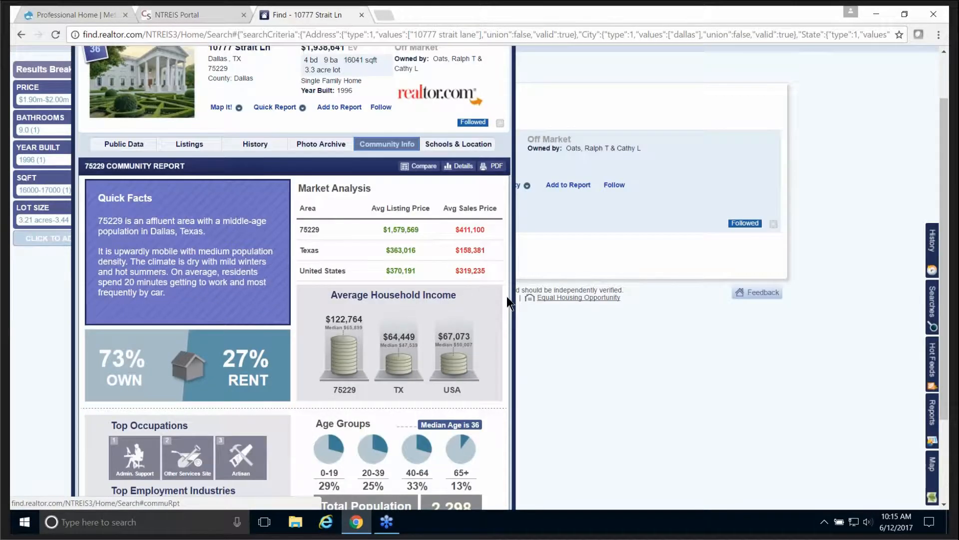
scroll(505, 296, "down", 1)
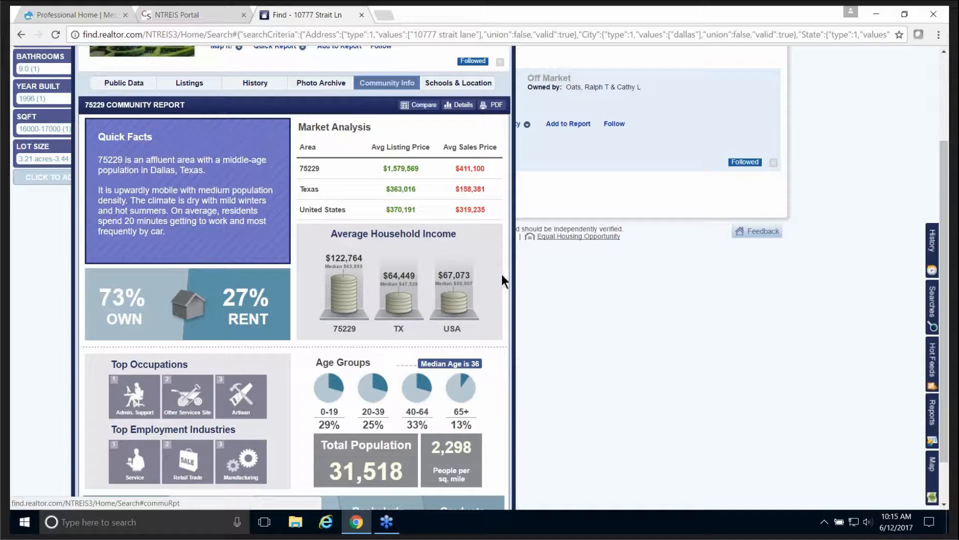
scroll(501, 275, "down", 1)
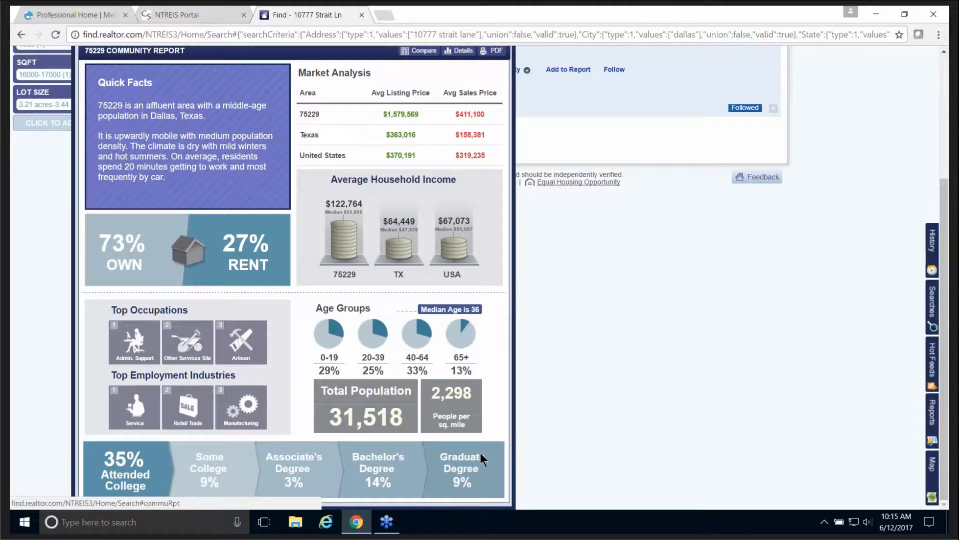
scroll(480, 451, "up", 4)
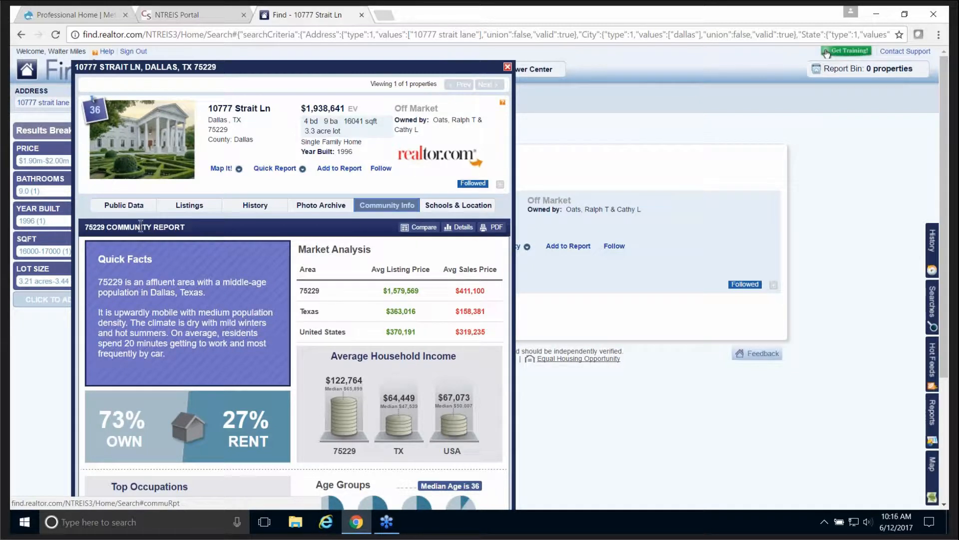
Step: Switch the 75229 report to a comparison table against ZIP 91210, Texas and the USA
left_click(420, 227)
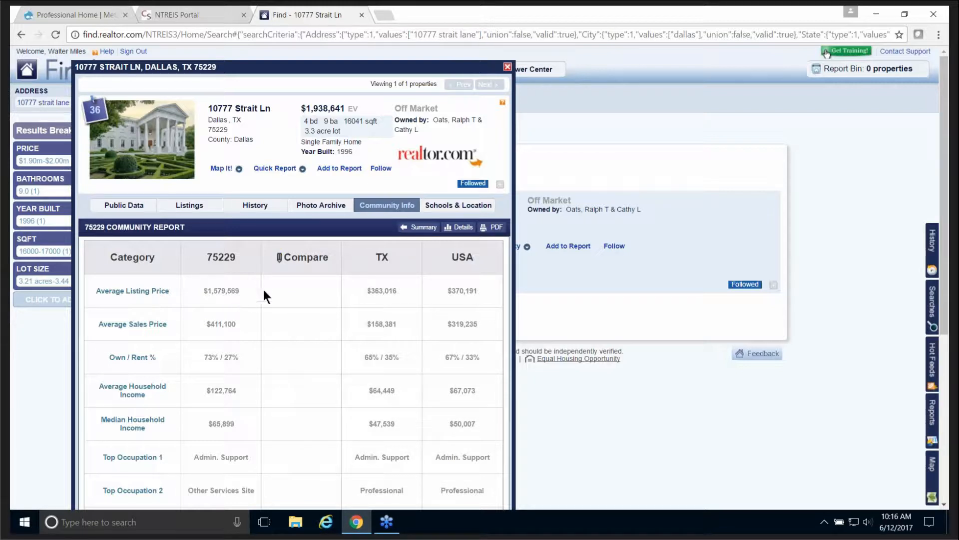
left_click(279, 259)
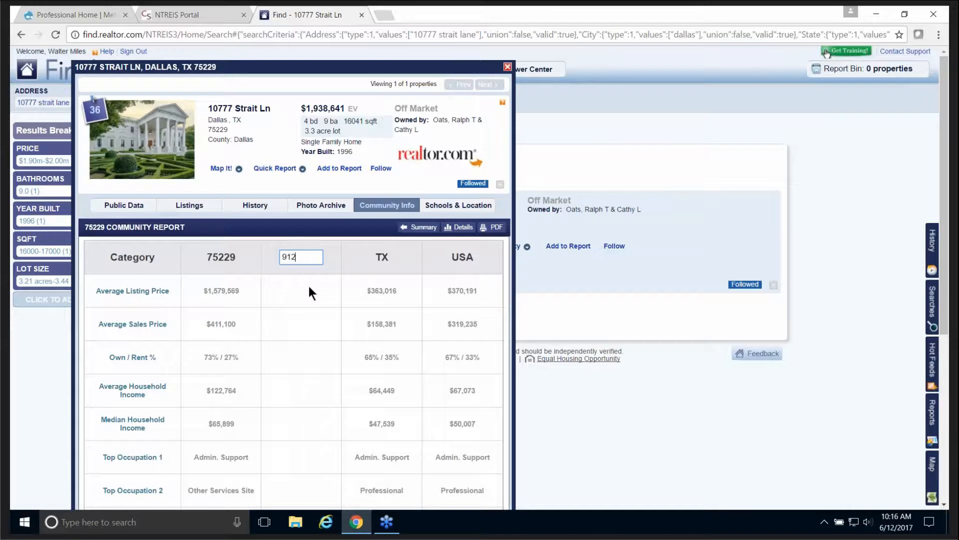
type("10")
key("Return")
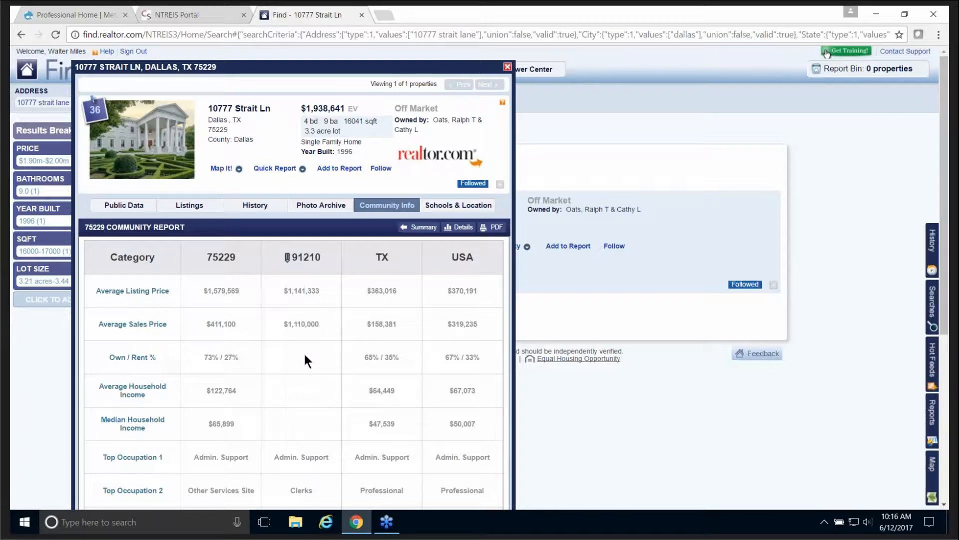
Step: Review the comparison table figures and begin editing the 91210 comparison area
scroll(305, 354, "down", 1)
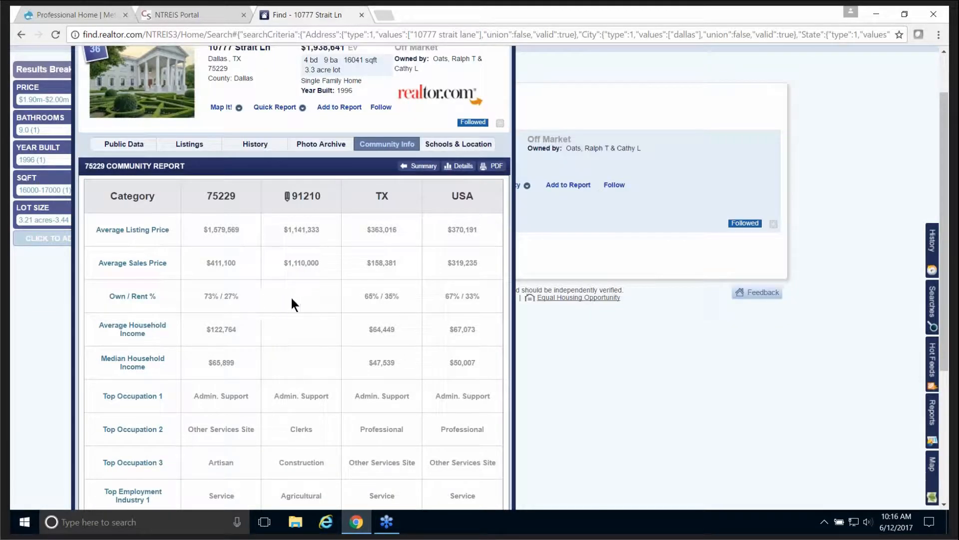
scroll(310, 322, "down", 1)
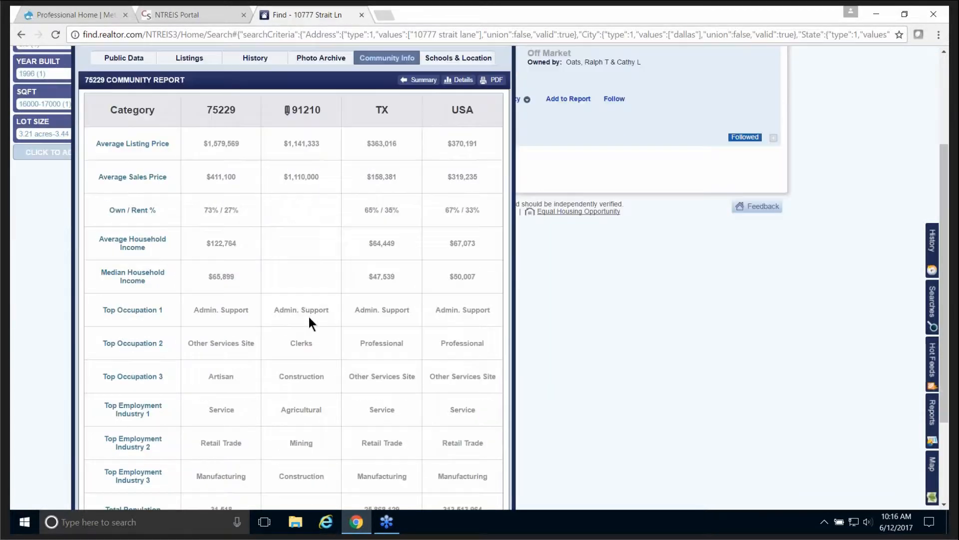
scroll(309, 317, "down", 1)
scroll(310, 313, "down", 1)
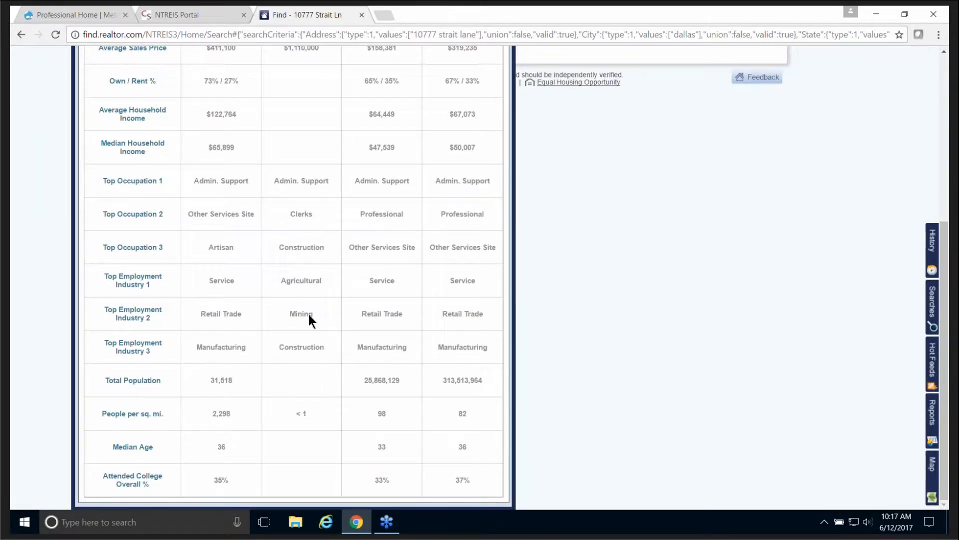
scroll(310, 315, "up", 3)
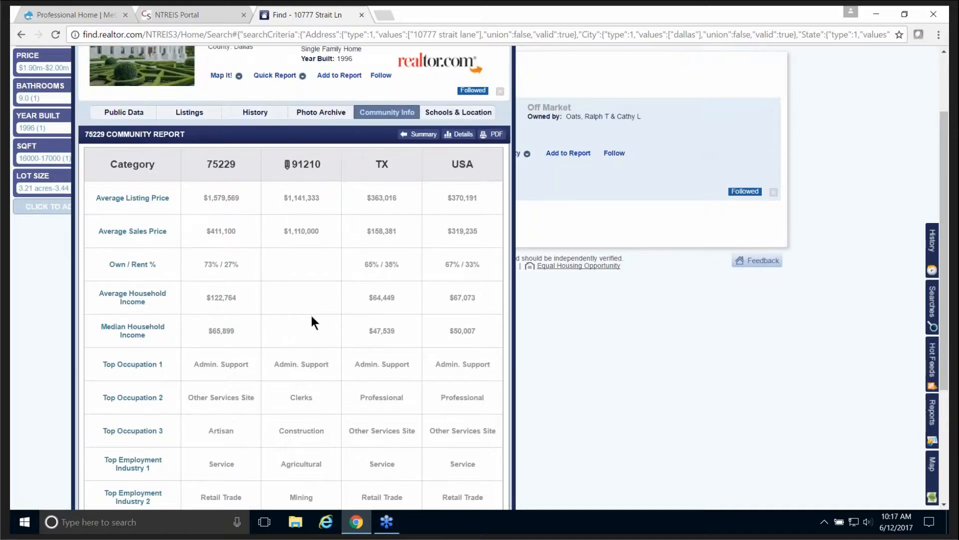
scroll(310, 315, "up", 2)
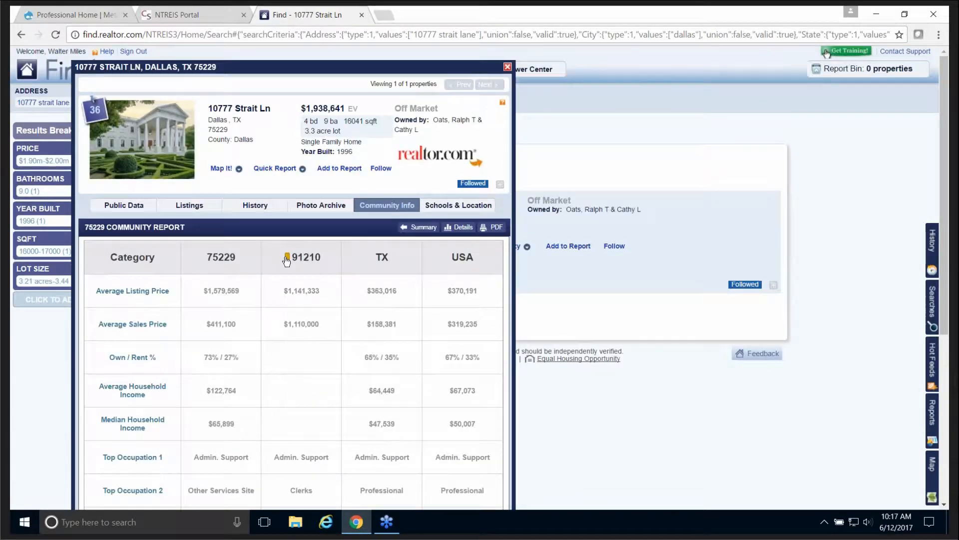
left_click(286, 258)
Step: Compare 75229 against ZIP 72116 instead, then generate the comparison PDF report
type("72116")
key("Return")
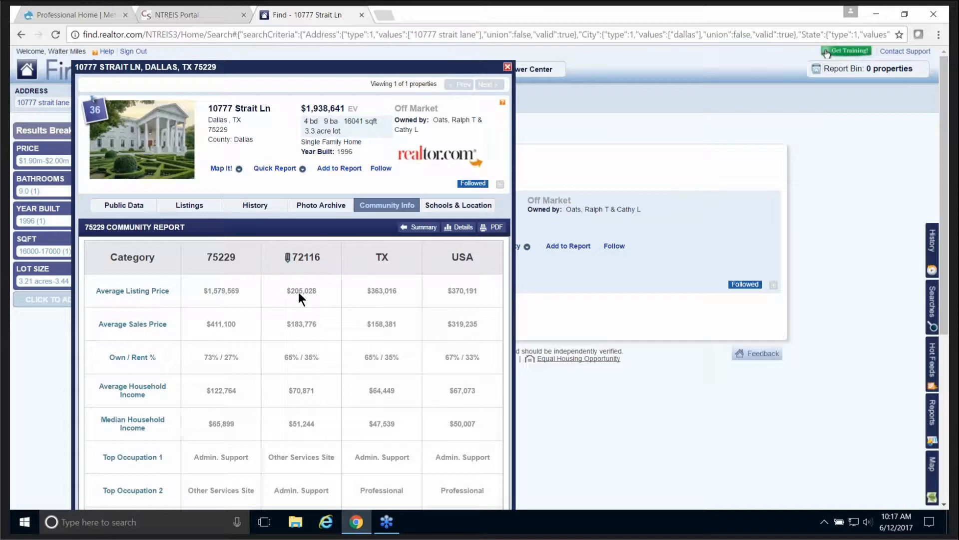
left_click(488, 229)
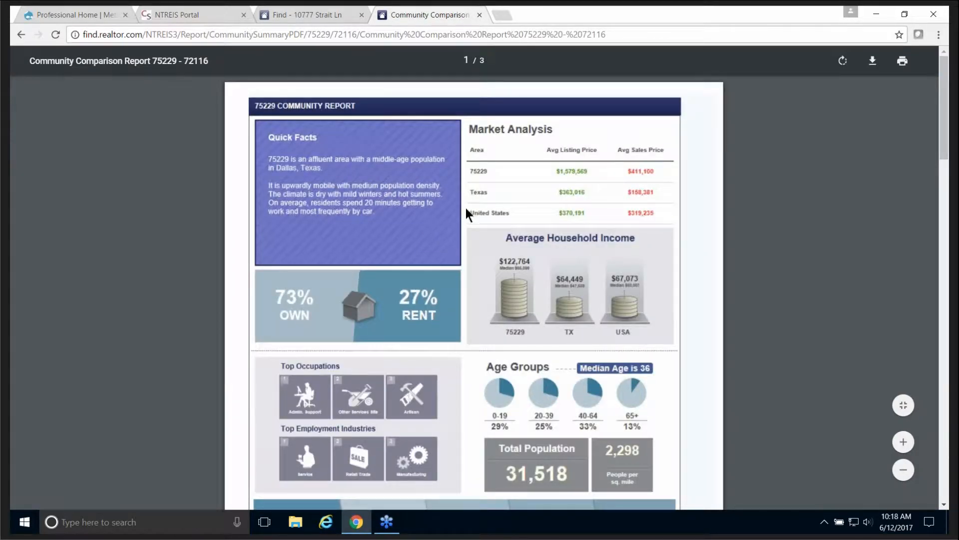
scroll(465, 209, "down", 7)
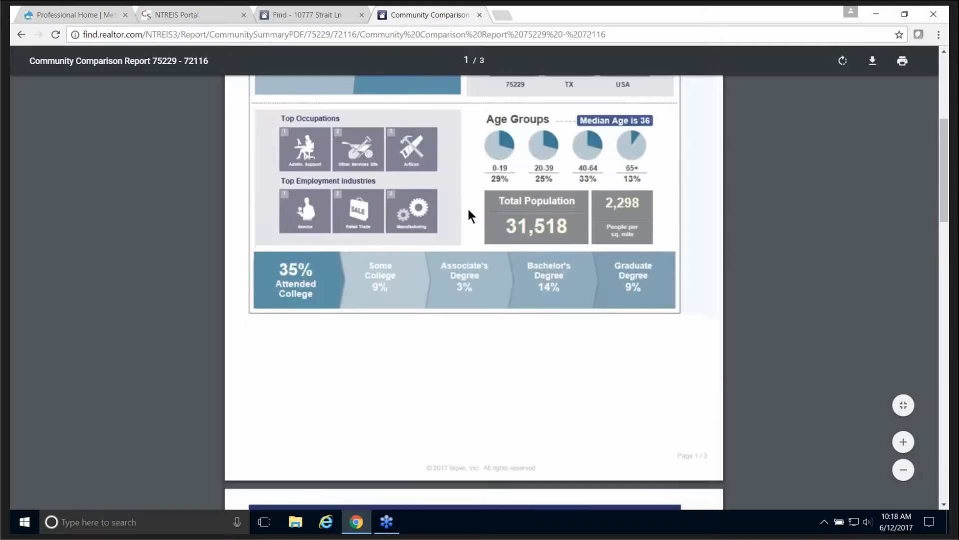
scroll(467, 208, "down", 14)
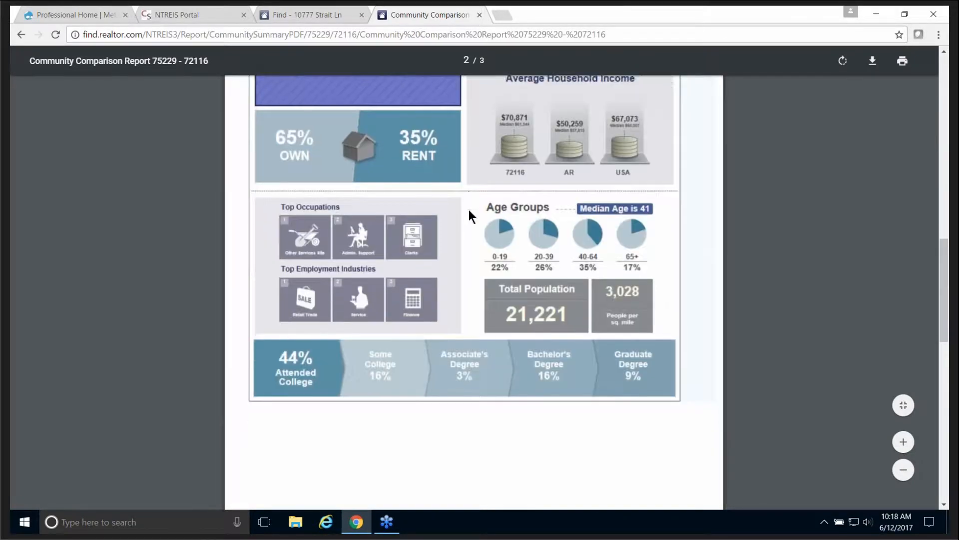
scroll(473, 214, "down", 12)
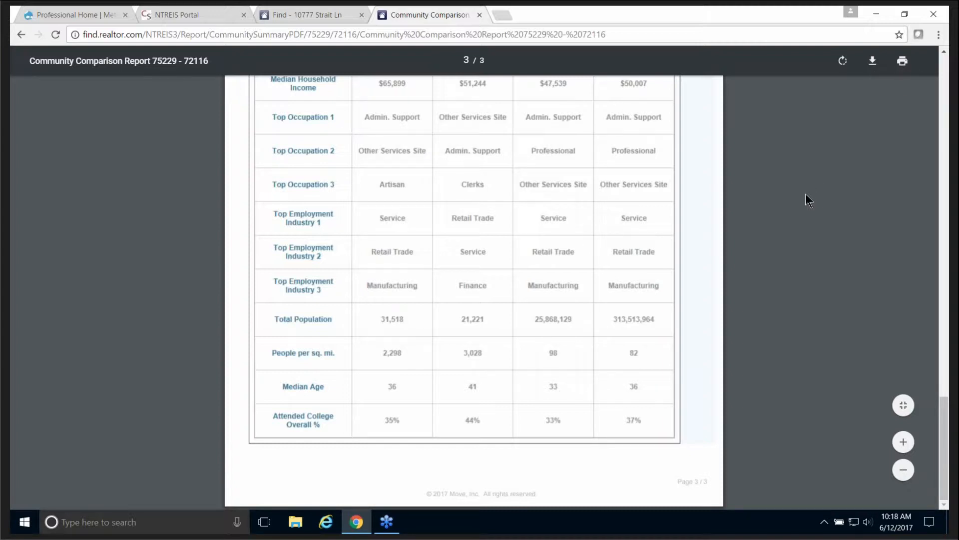
scroll(795, 190, "up", 5)
scroll(799, 183, "up", 15)
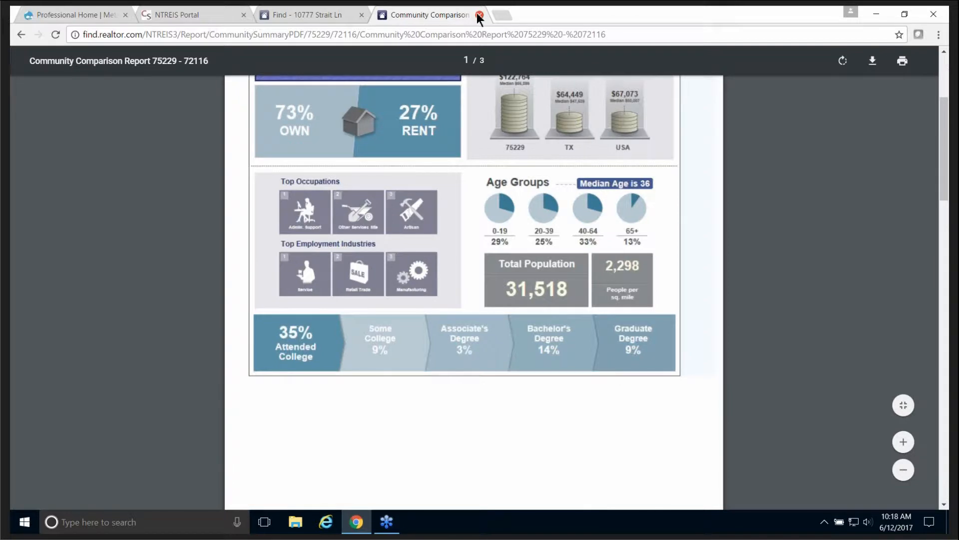
left_click(479, 15)
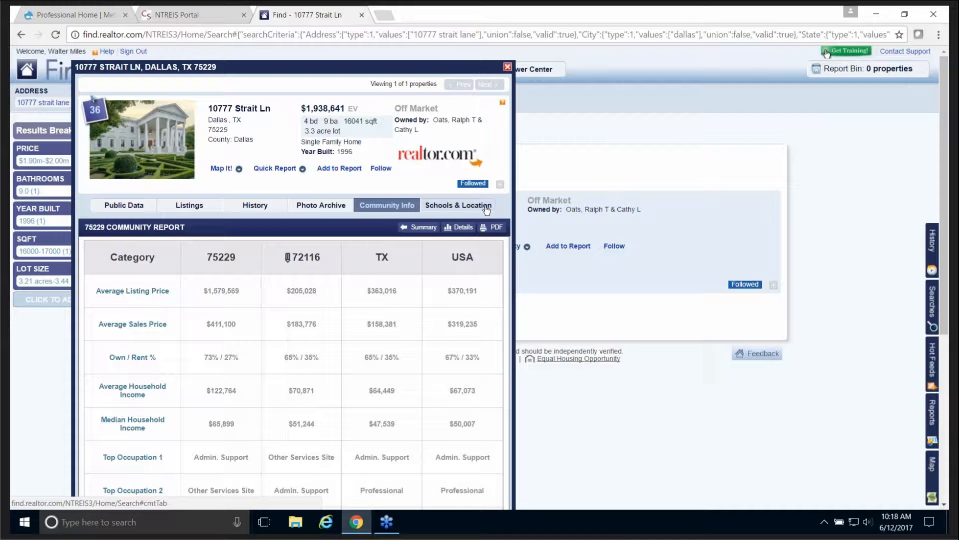
left_click(454, 209)
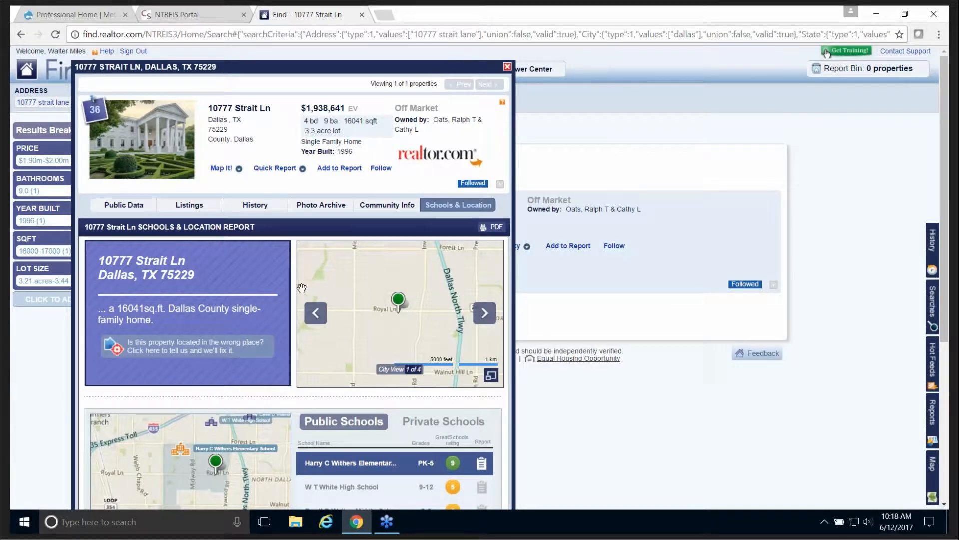
scroll(295, 277, "down", 3)
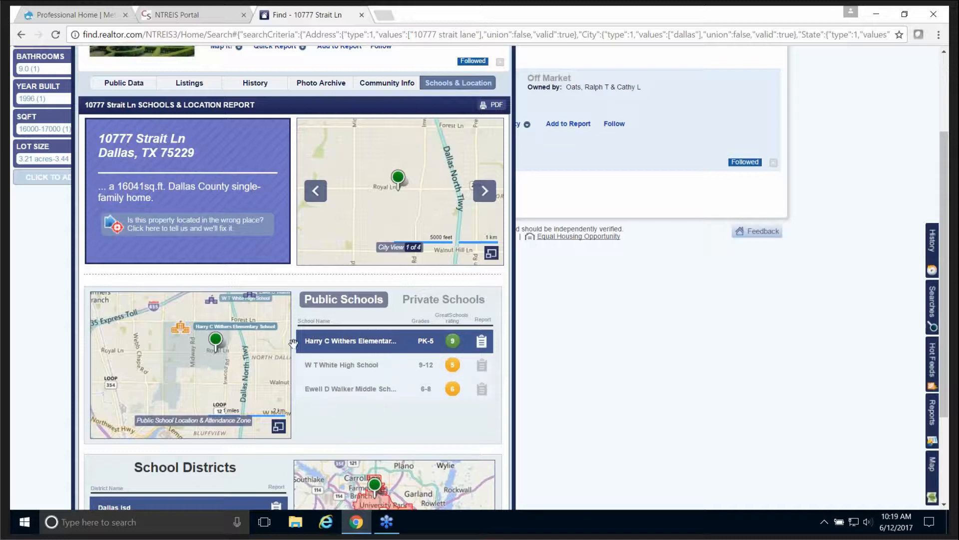
scroll(290, 324, "down", 5)
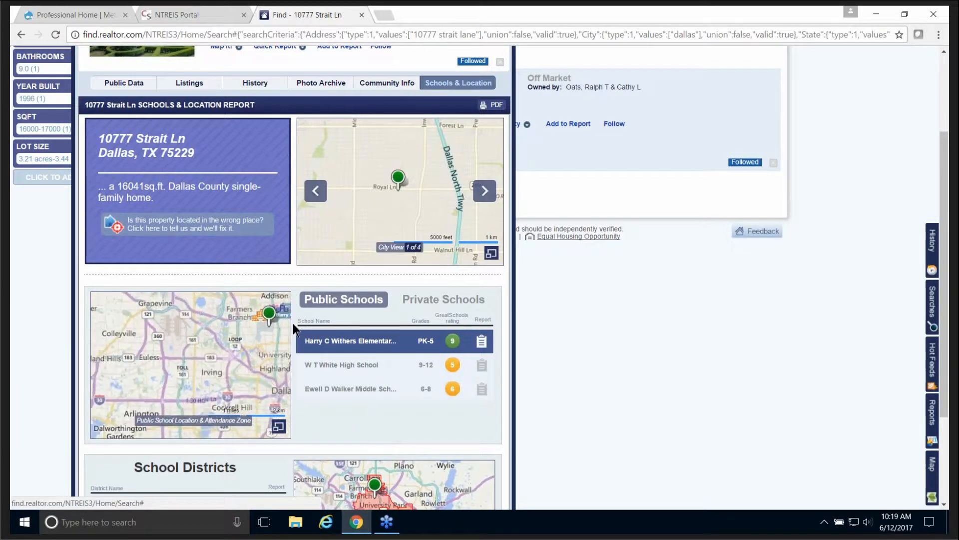
scroll(294, 328, "down", 5)
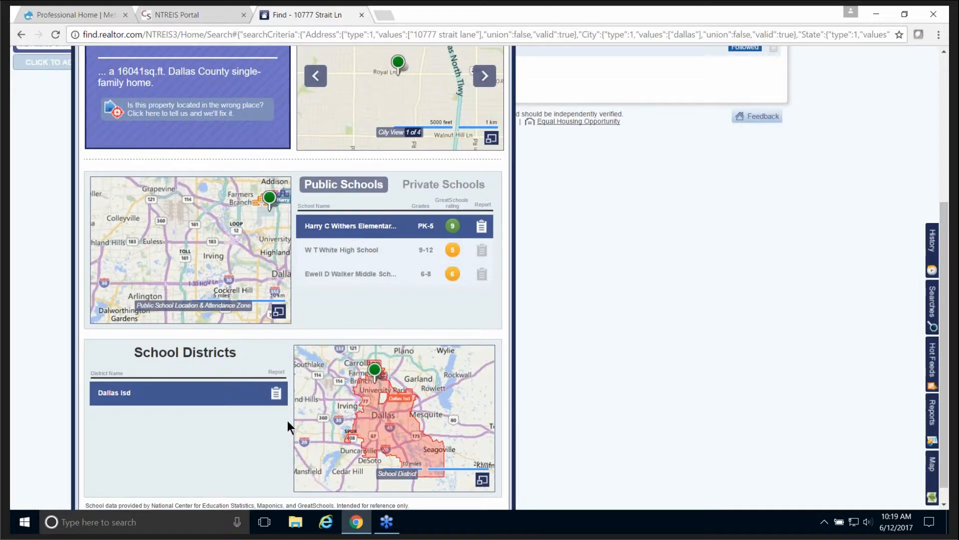
scroll(287, 421, "up", 5)
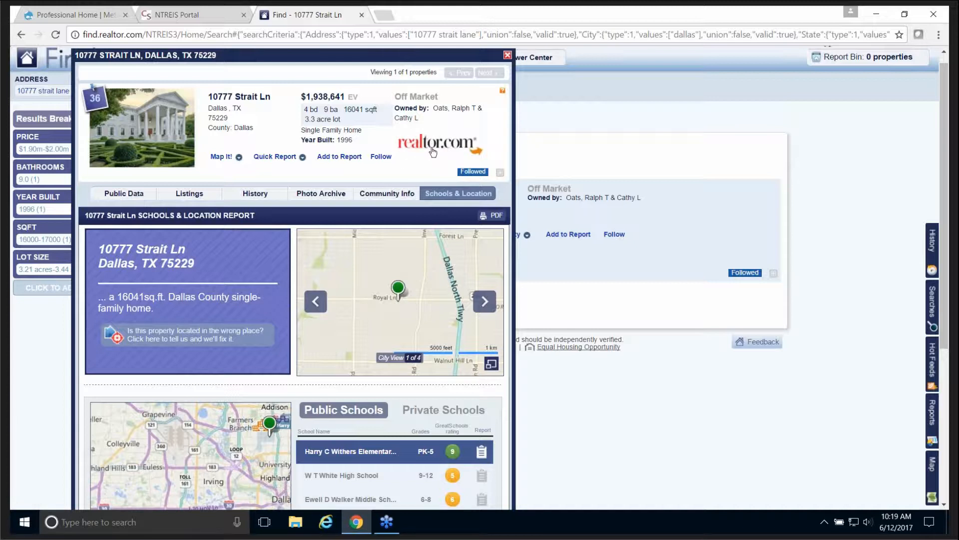
left_click(432, 150)
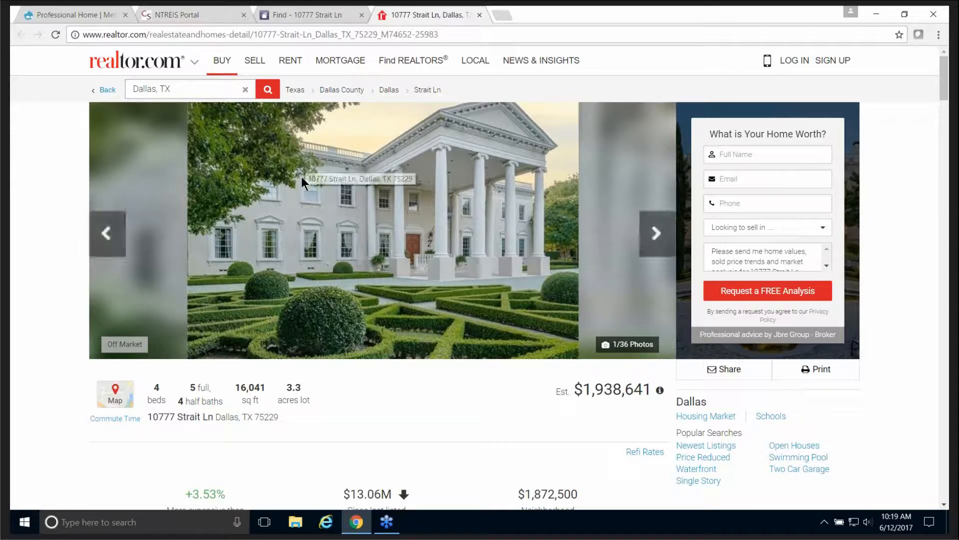
Step: Advance the listing gallery five photos to the library photo (6/36)
left_click(656, 234)
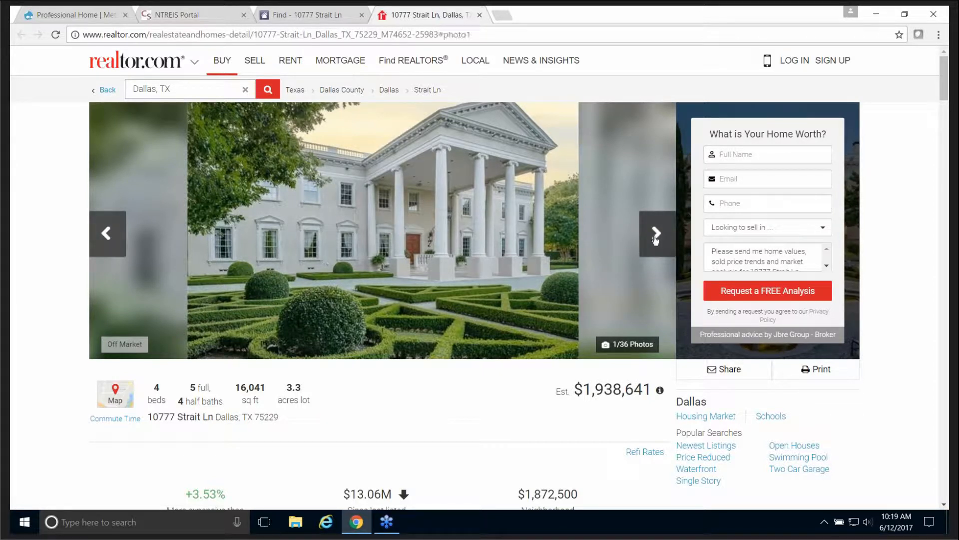
left_click(655, 233)
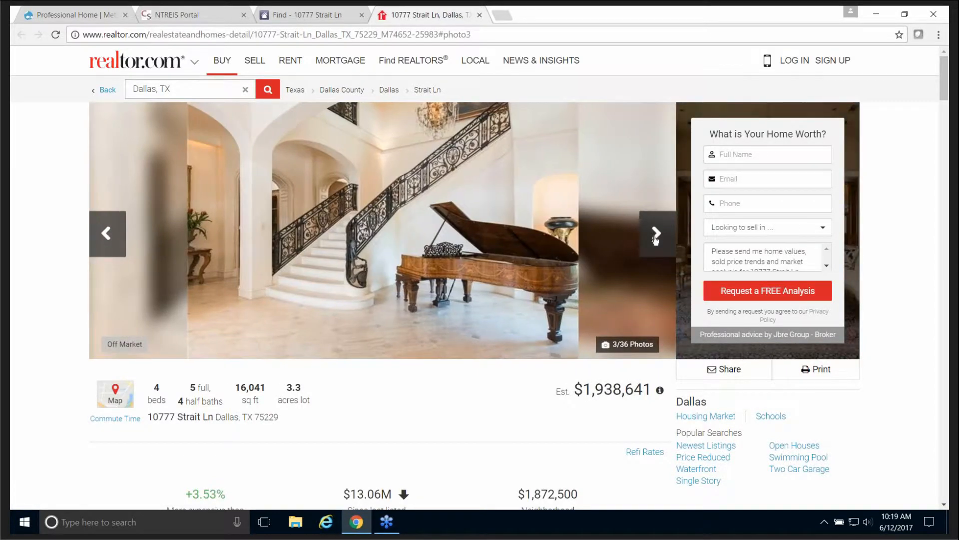
left_click(656, 234)
left_click(655, 234)
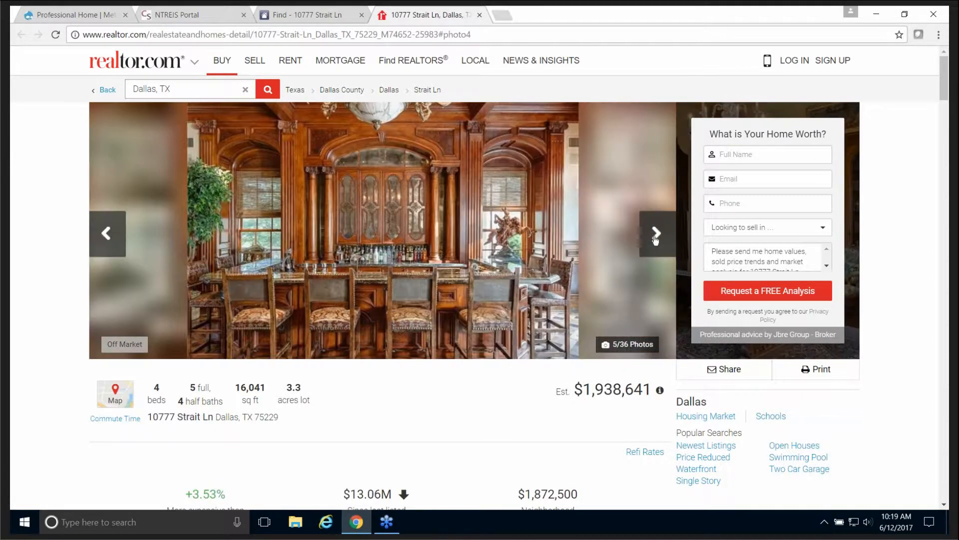
left_click(656, 234)
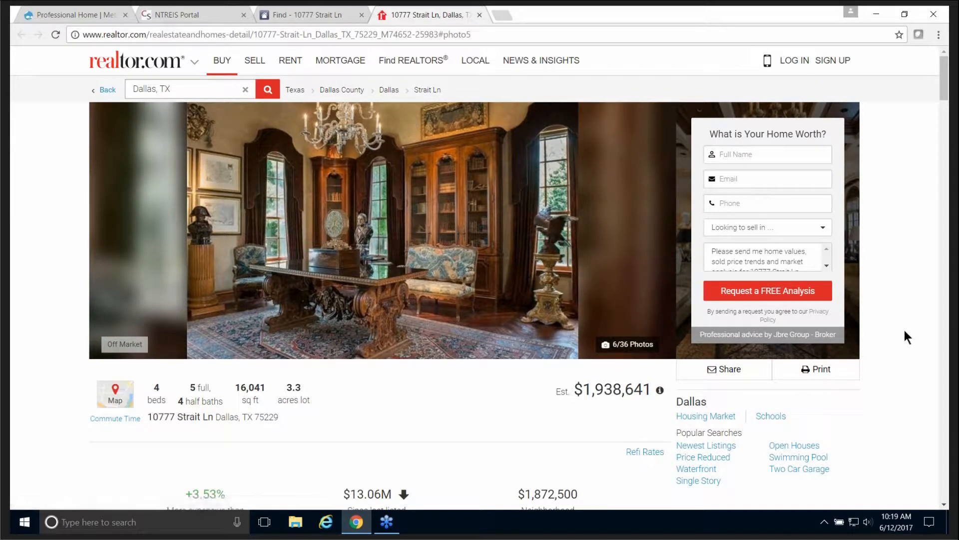
Step: Read through the overview, history, schools and tax sections, then close the realtor.com tab
scroll(895, 324, "down", 3)
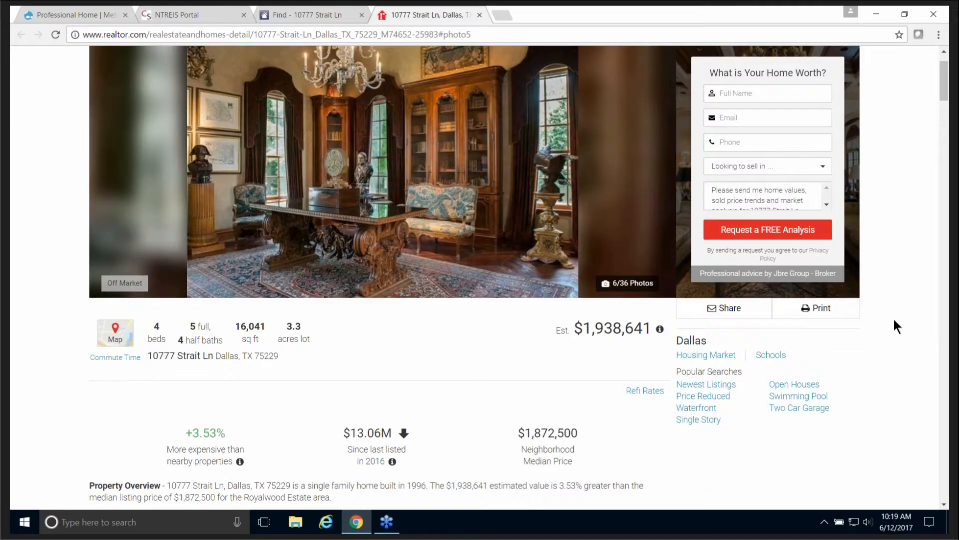
scroll(121, 209, "down", 1)
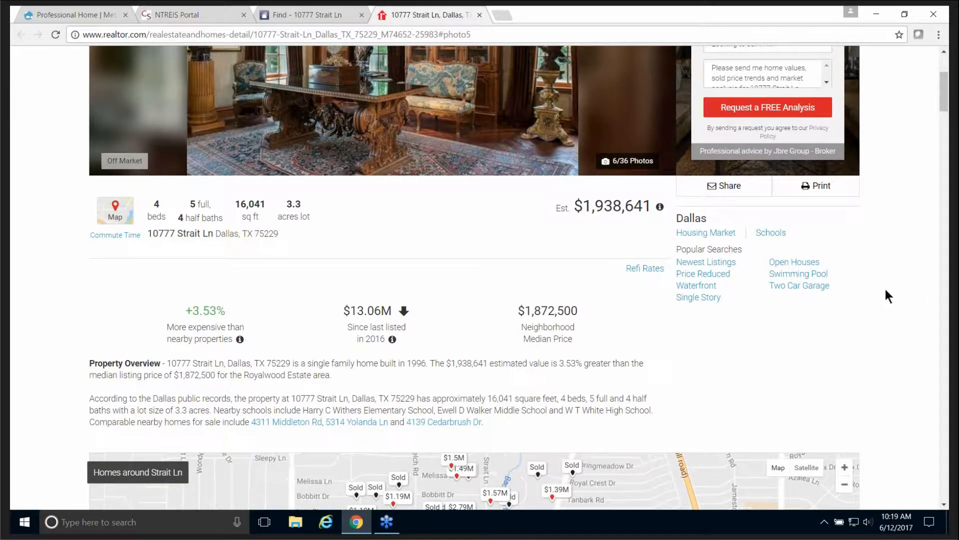
scroll(886, 289, "down", 5)
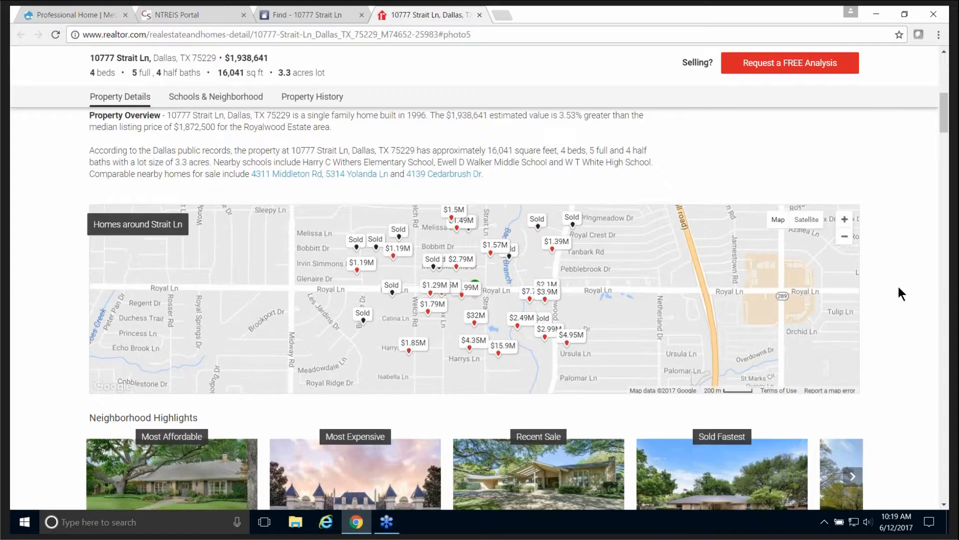
scroll(898, 286, "down", 8)
scroll(901, 290, "down", 10)
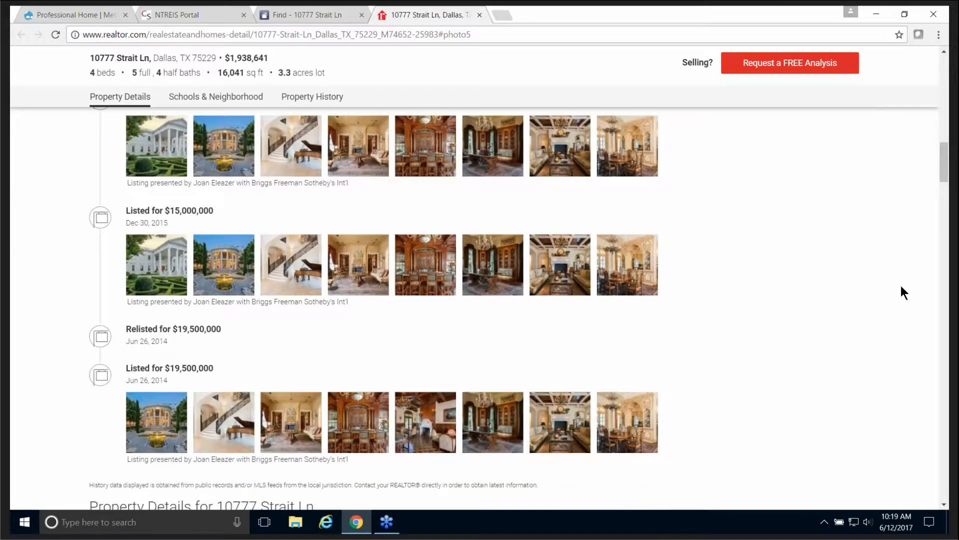
scroll(901, 287, "down", 8)
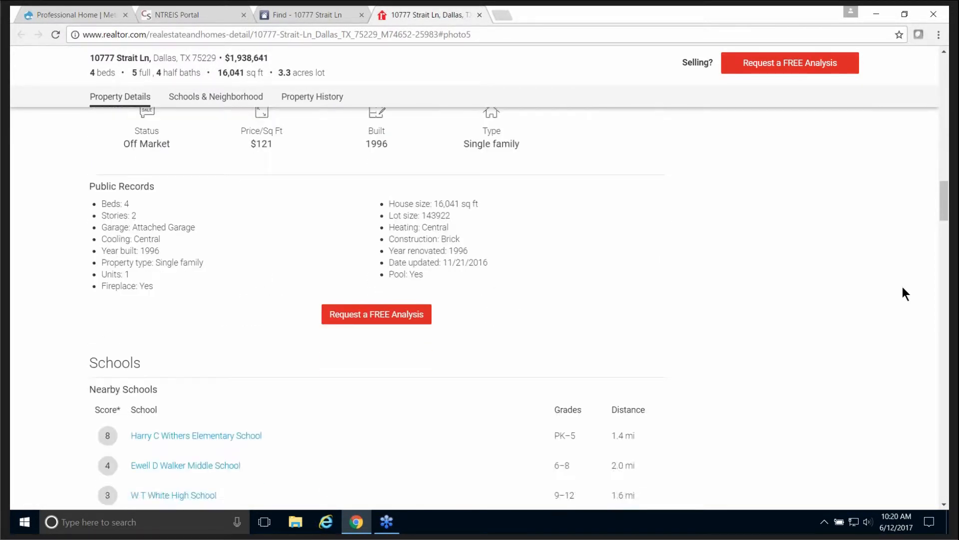
scroll(907, 292, "down", 1)
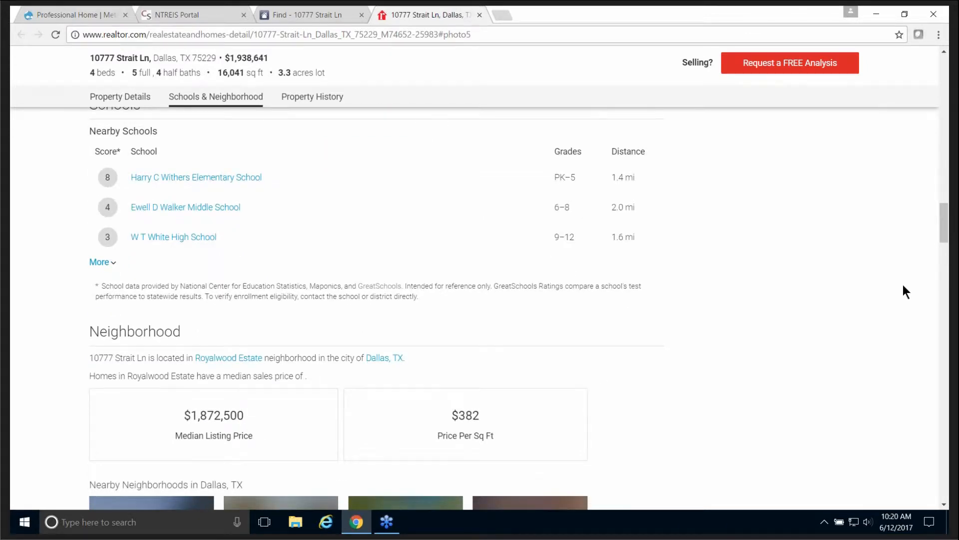
scroll(905, 292, "down", 6)
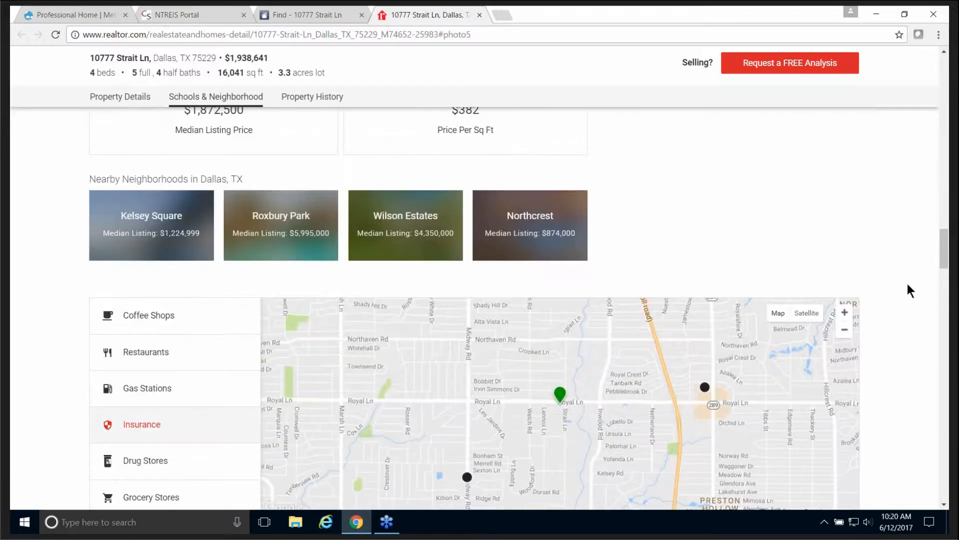
scroll(910, 283, "down", 11)
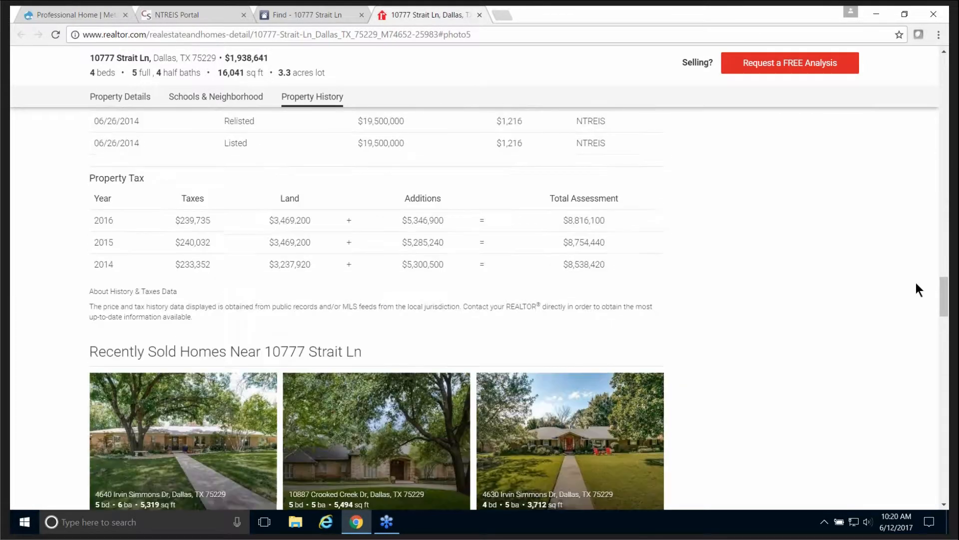
scroll(916, 283, "down", 2)
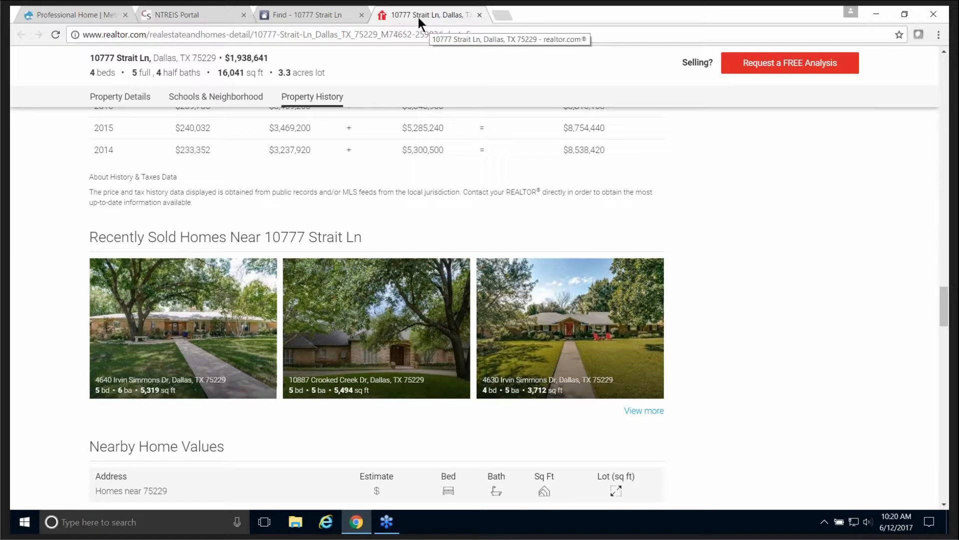
left_click(480, 15)
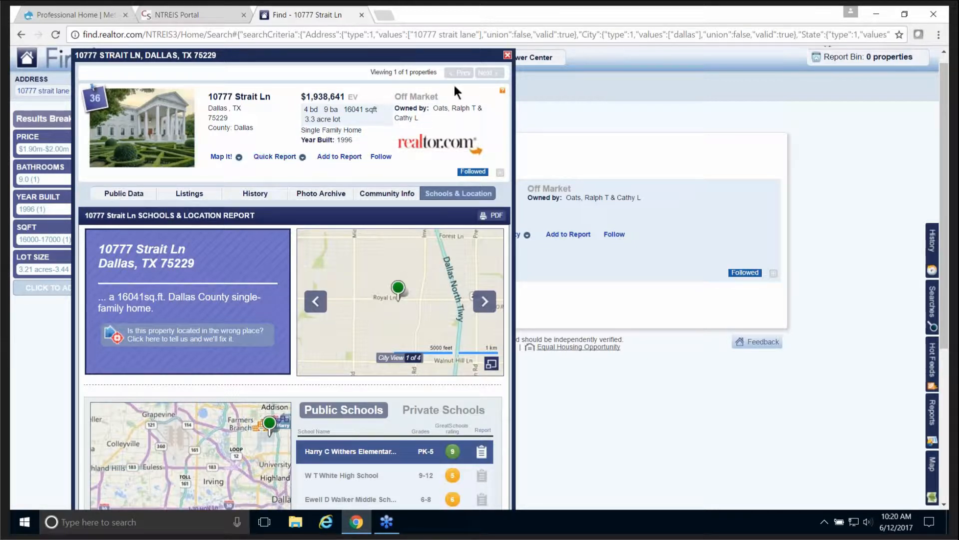
left_click(507, 55)
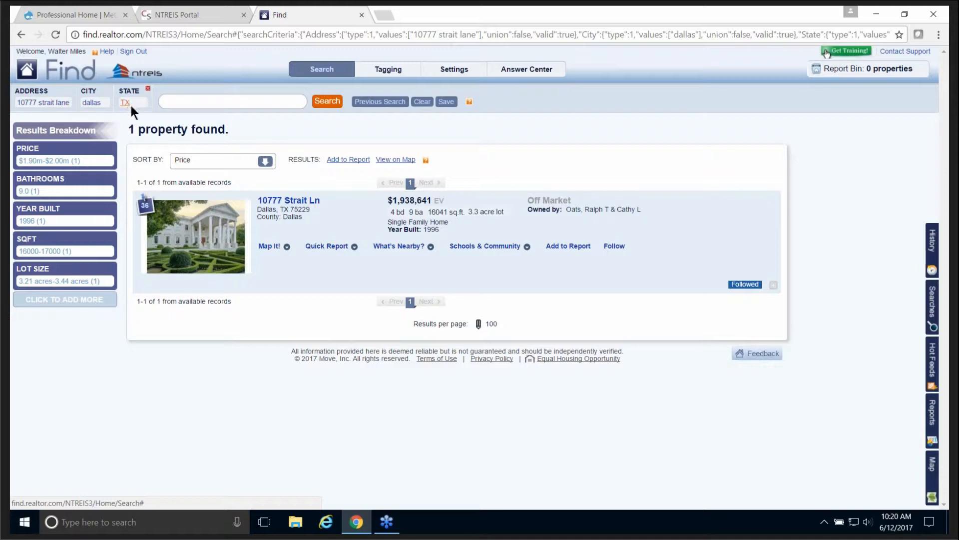
left_click(422, 101)
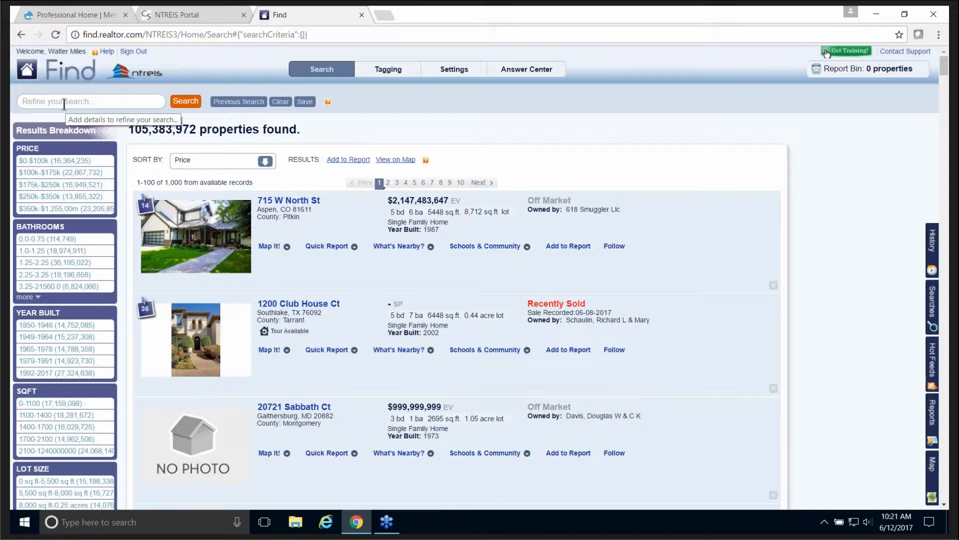
Step: Enter the query 'for sale coppell tx 3 bed 2 baths' in the refine-search box
left_click(64, 103)
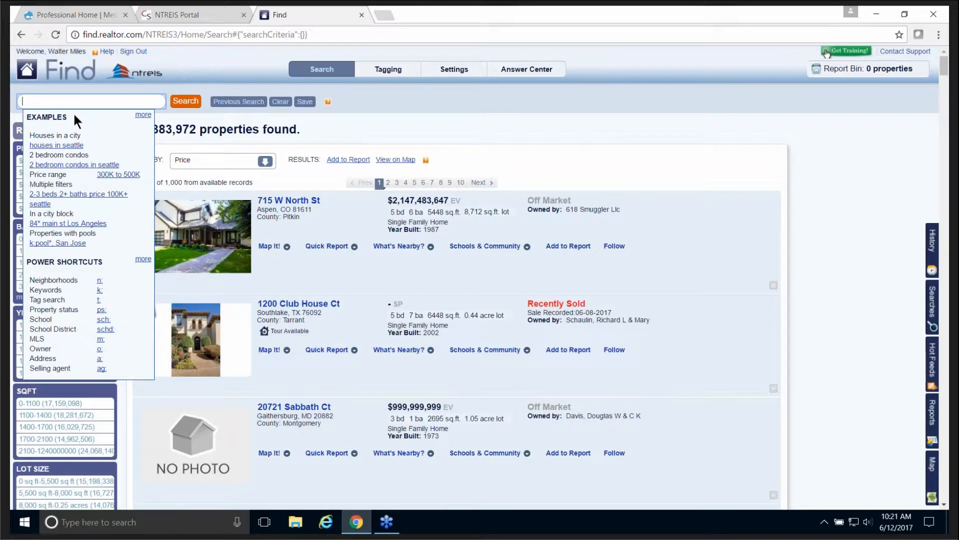
type("tor sale coppell tx 3 b")
type("ed 2 baths")
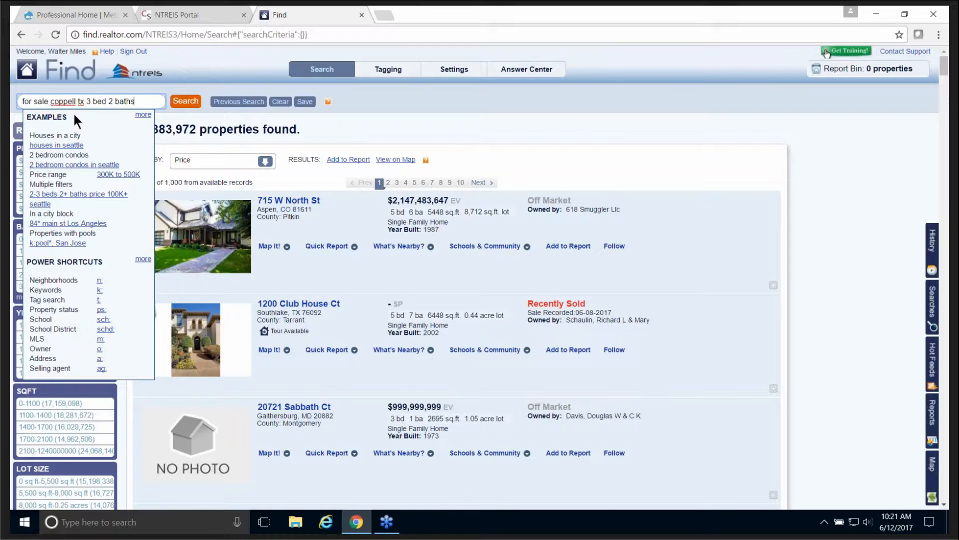
Step: Run the Coppell search to get 27 for-sale 3 bed, 2 bath properties
left_click(186, 102)
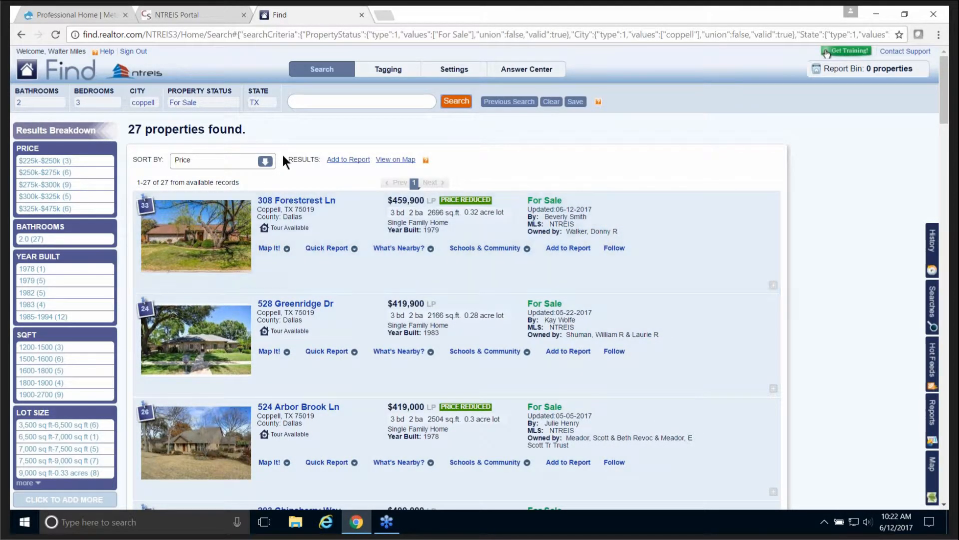
left_click(306, 102)
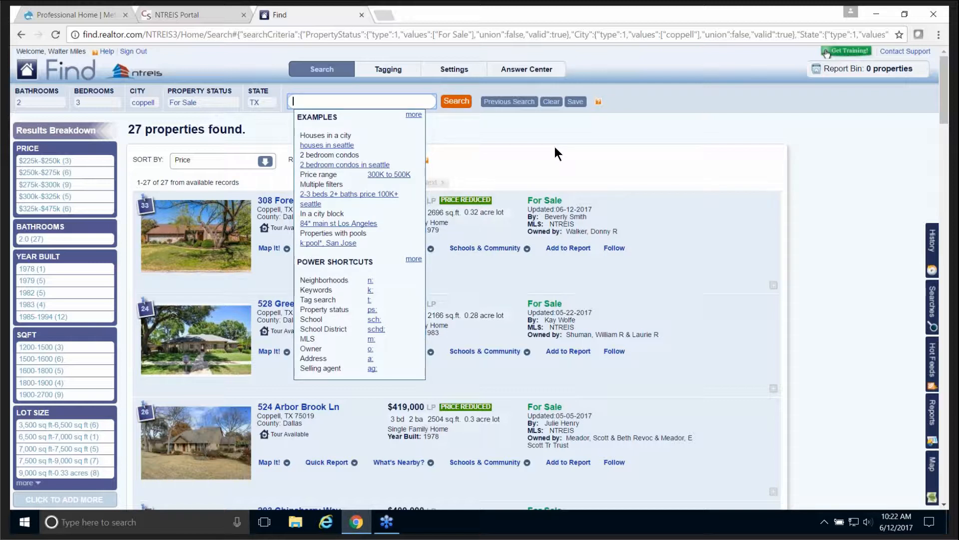
Step: Add the keyword 'granite' to the Coppell search, then remove it again
type("granite")
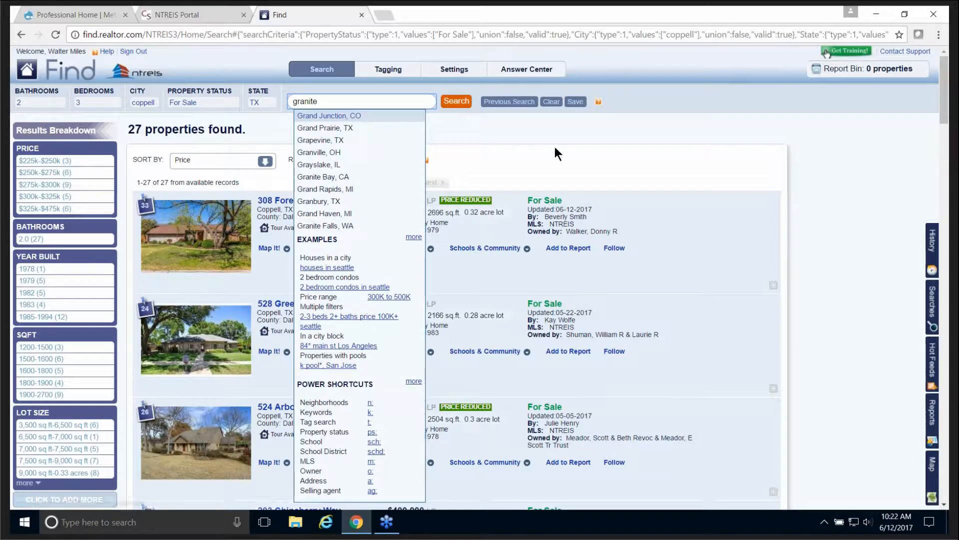
left_click(454, 102)
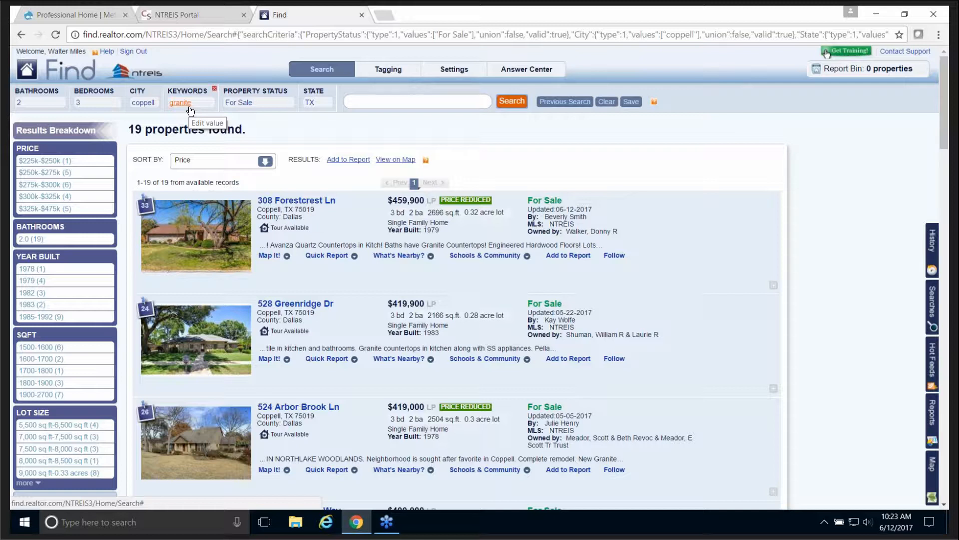
left_click(215, 92)
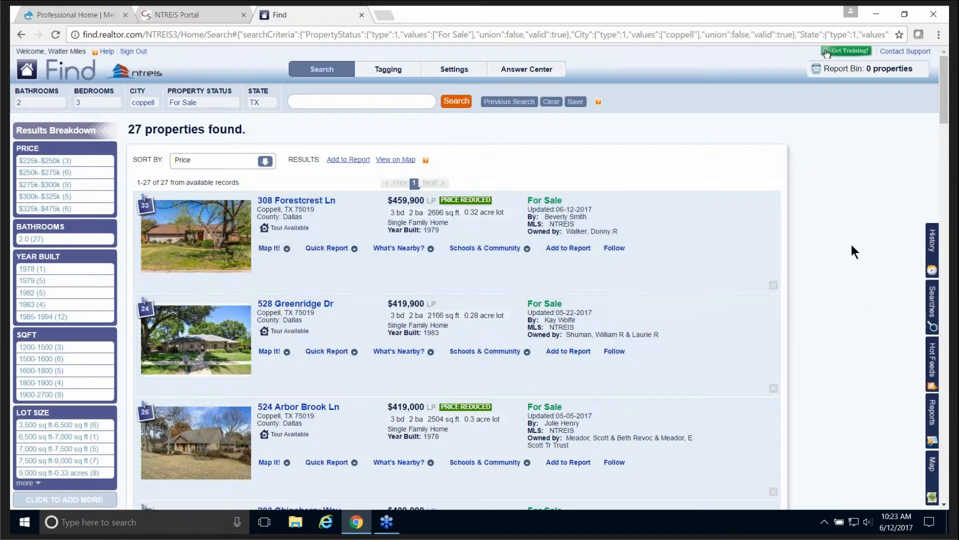
Step: Scroll through the 27 Coppell results and clear all search criteria
scroll(854, 246, "down", 1)
scroll(853, 242, "down", 8)
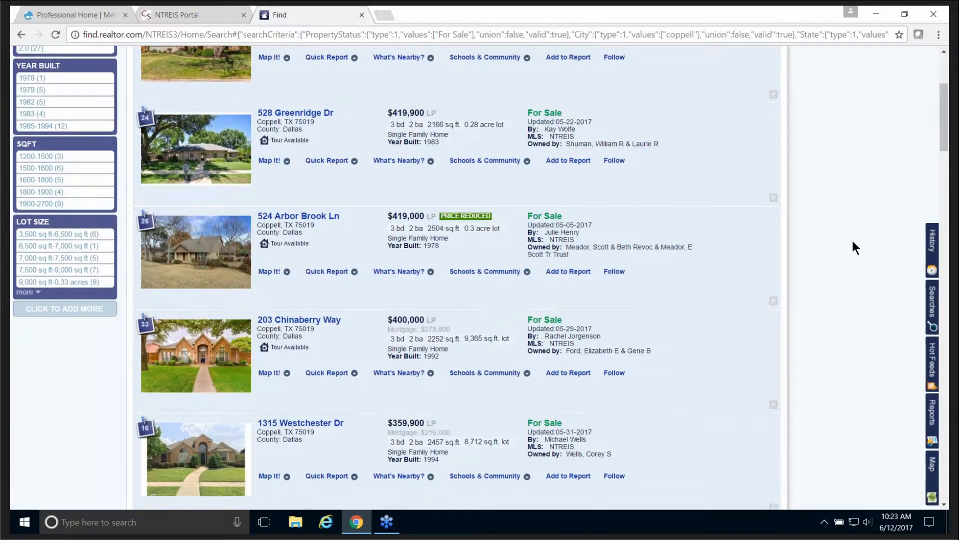
scroll(855, 238, "down", 5)
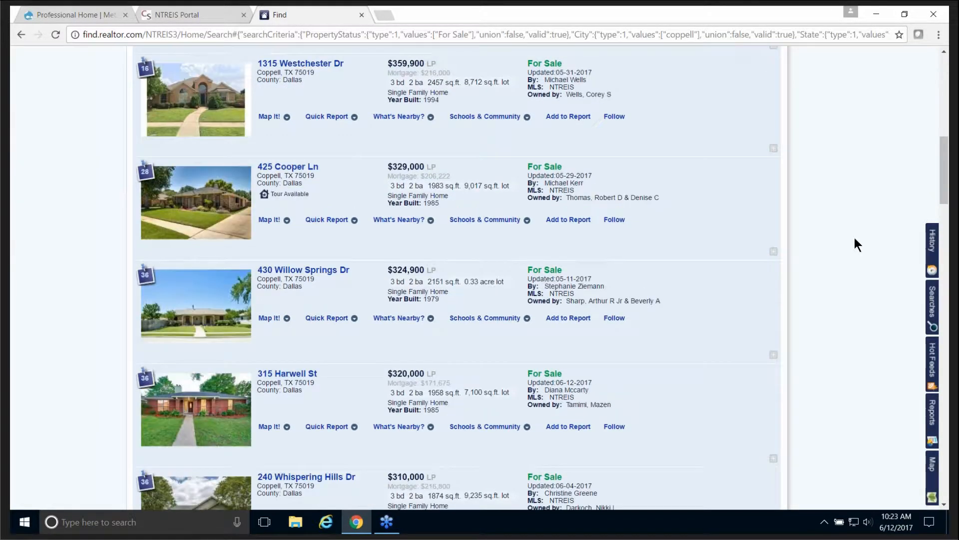
scroll(850, 236, "up", 5)
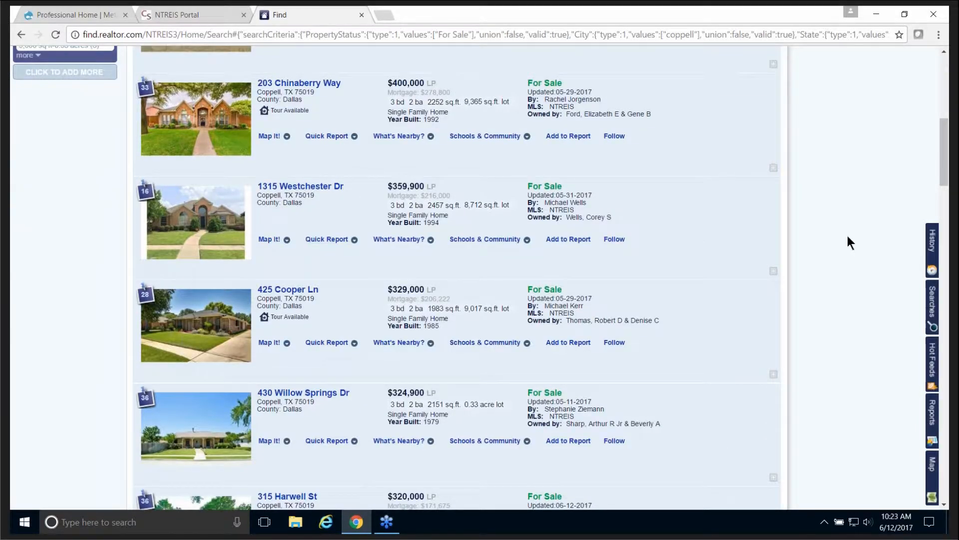
scroll(846, 235, "up", 6)
scroll(846, 242, "up", 3)
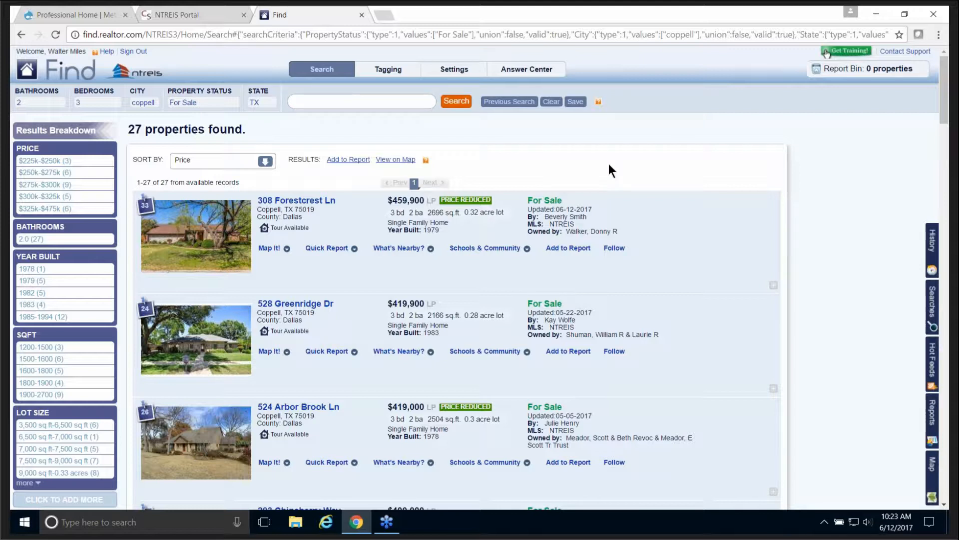
left_click(552, 101)
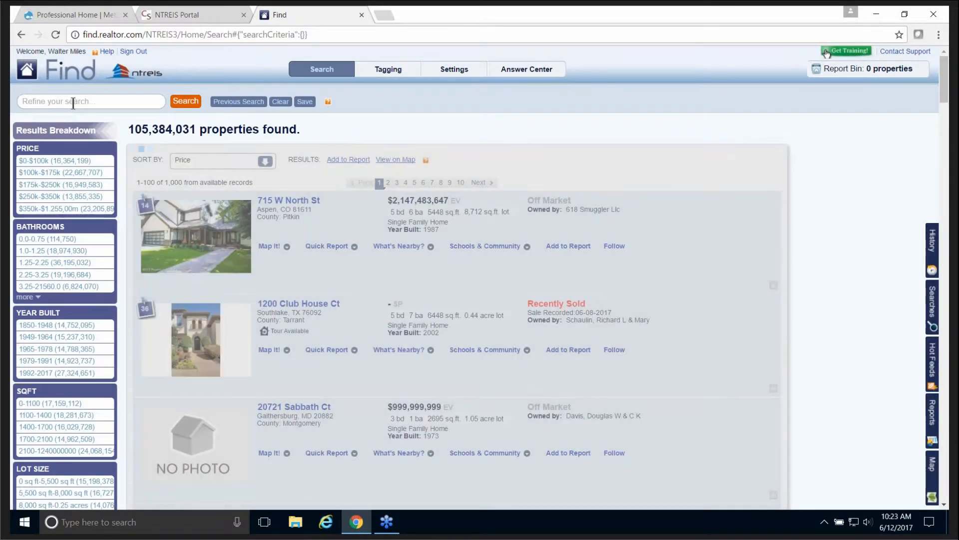
Step: Search for 'for rent dallas' to list Dallas rentals
left_click(72, 103)
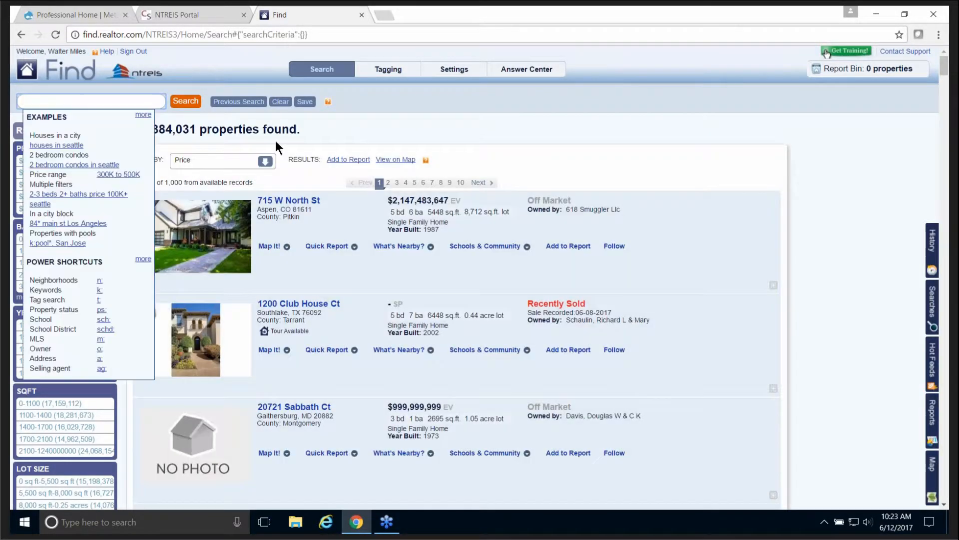
type("for rent dallas tx")
left_click(186, 101)
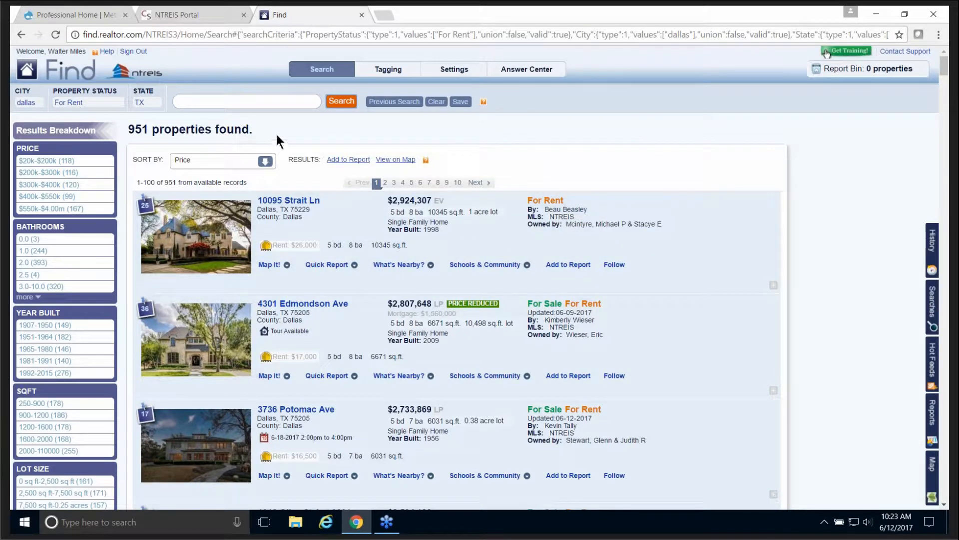
Step: Add a '$2000-$2500' price to the Dallas rental search, which finds no properties
left_click(273, 103)
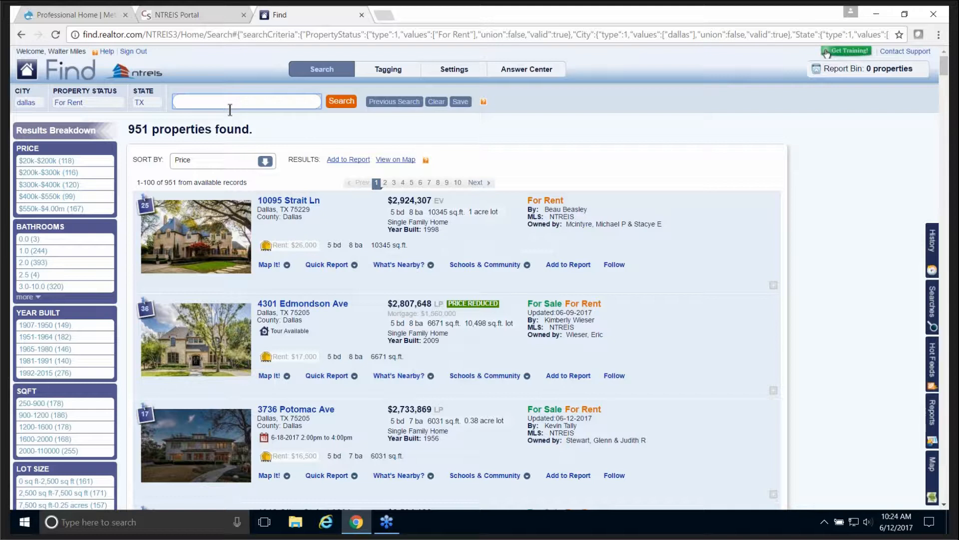
type("2000")
key("Home")
type("$")
key("Right")
type("-$2500")
left_click(342, 101)
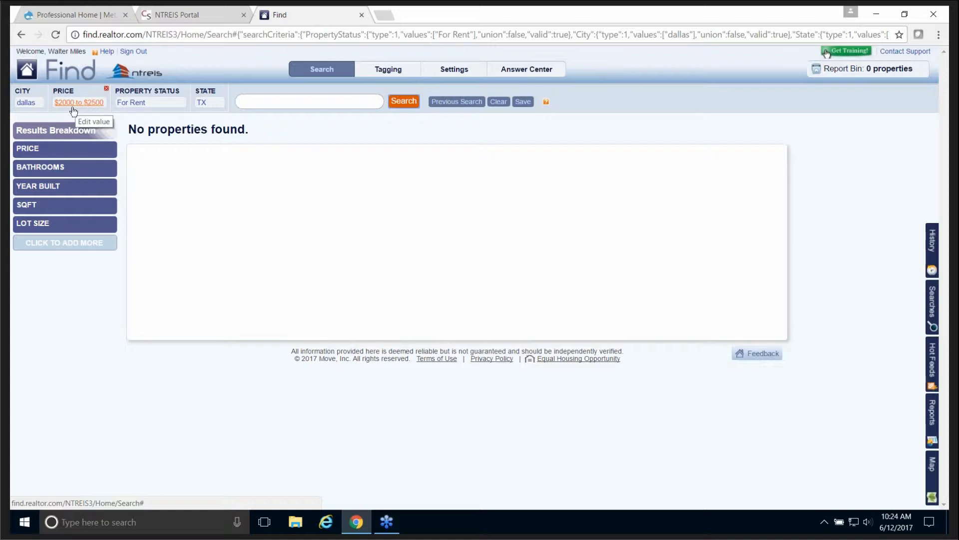
Step: Replace the price chip with the shortcut 'rp:$2000-$2500', yielding 141 Dallas rentals
left_click(106, 89)
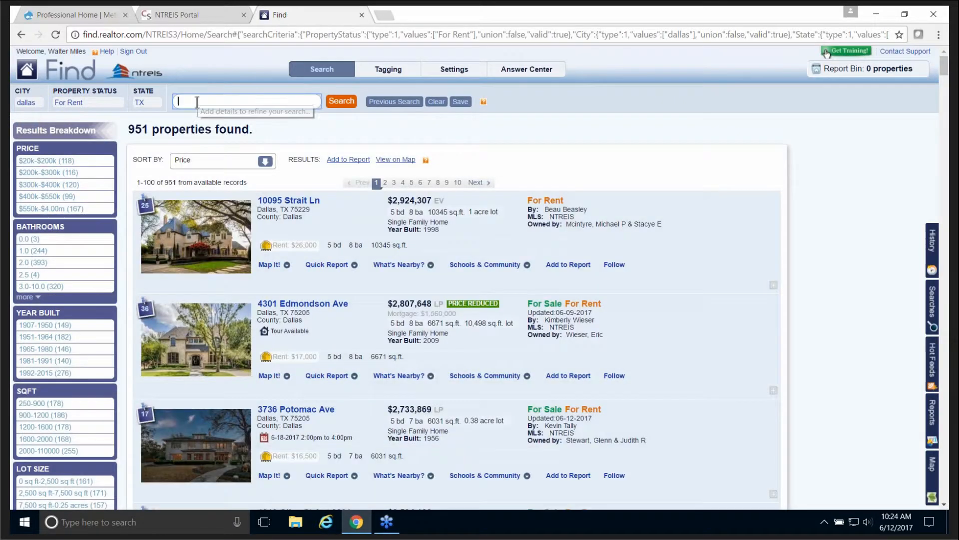
left_click(205, 102)
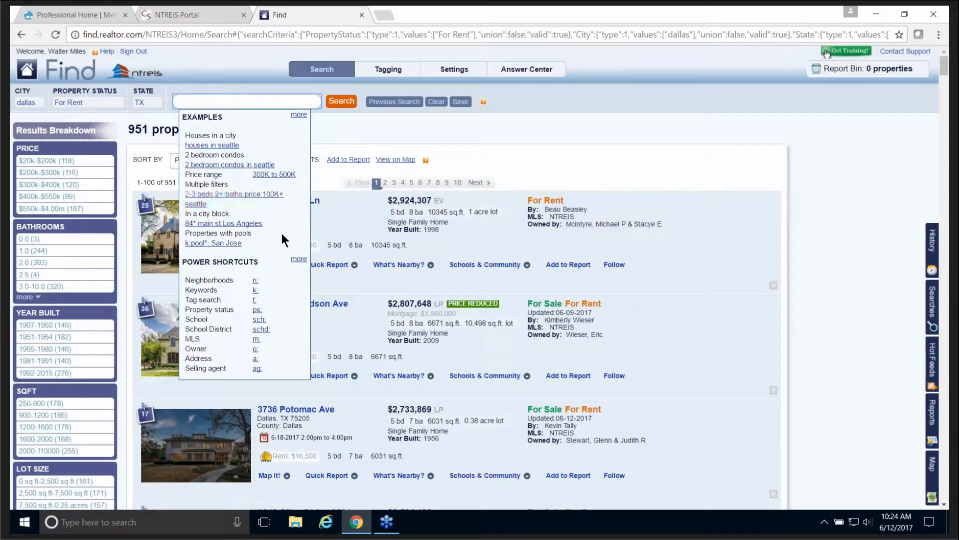
left_click(299, 260)
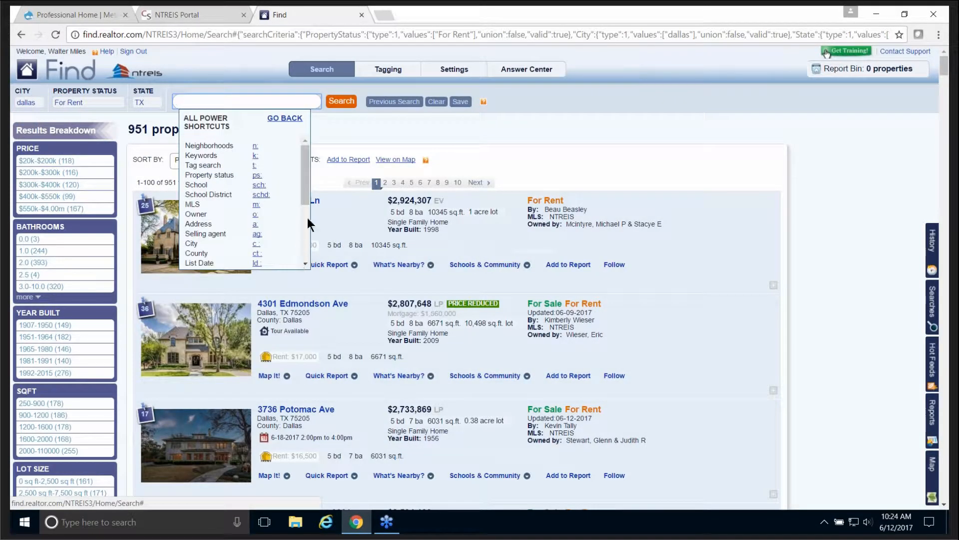
left_click_drag(304, 170, 294, 226)
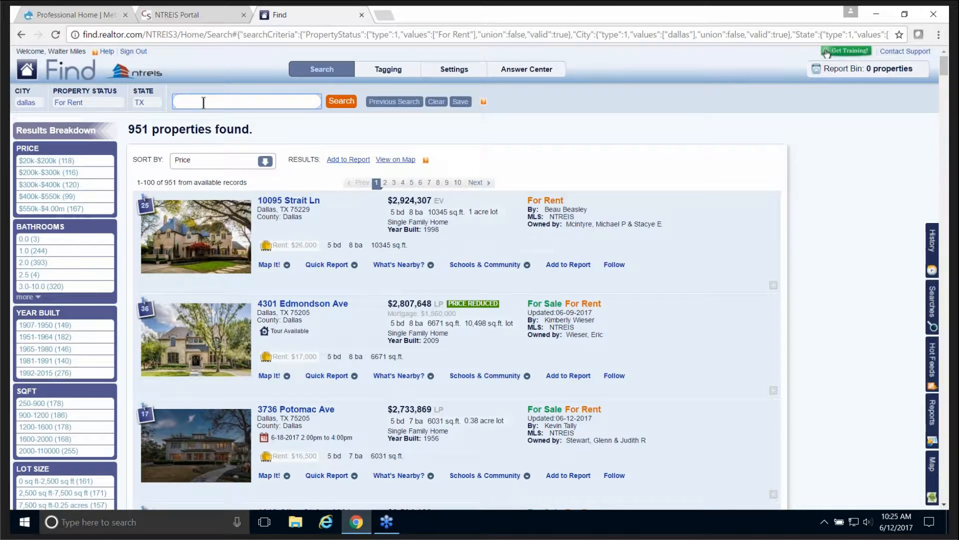
type("rp:$2000-$2500")
left_click(341, 101)
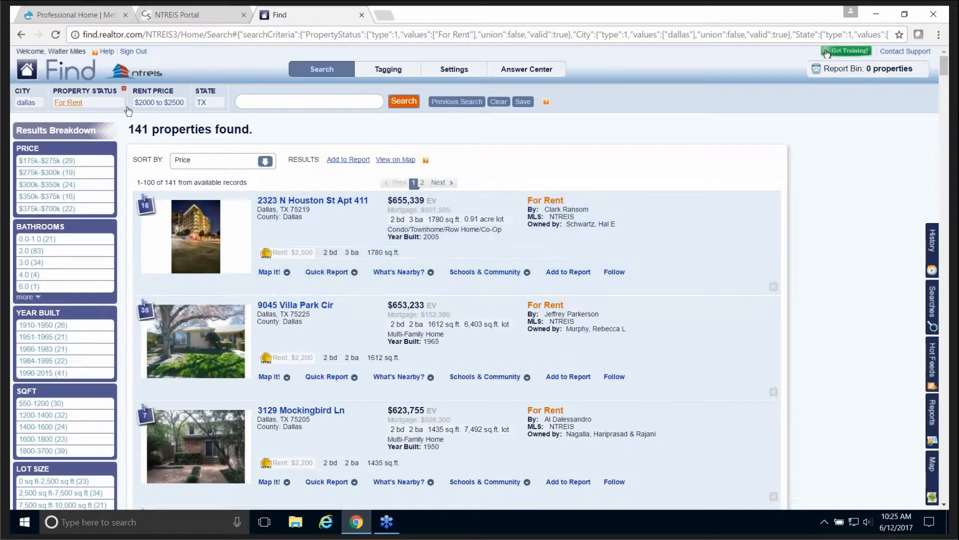
mouse_move(161, 115)
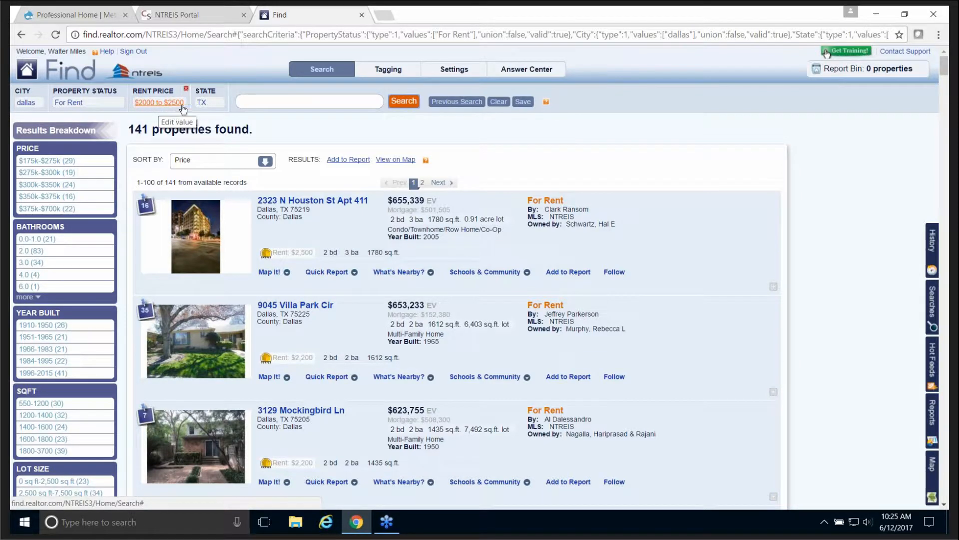
Step: Browse the full power shortcut list, then clear the Dallas rental search to show all 105,384,036 properties
left_click(364, 102)
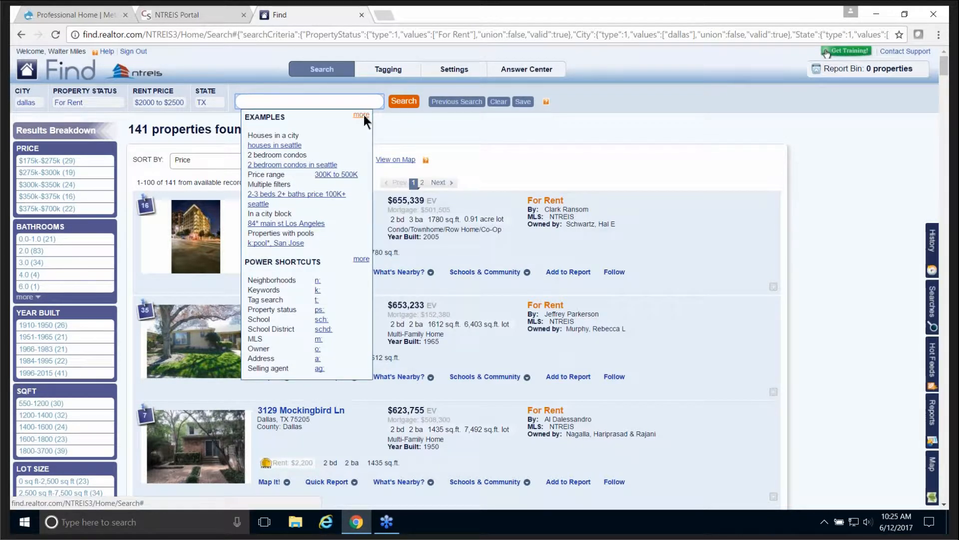
left_click(360, 259)
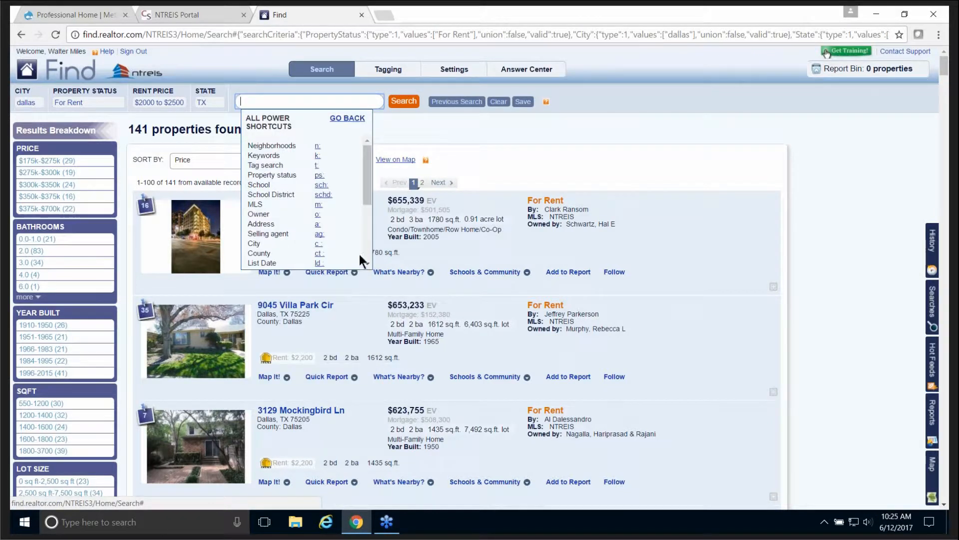
left_click_drag(367, 171, 365, 229)
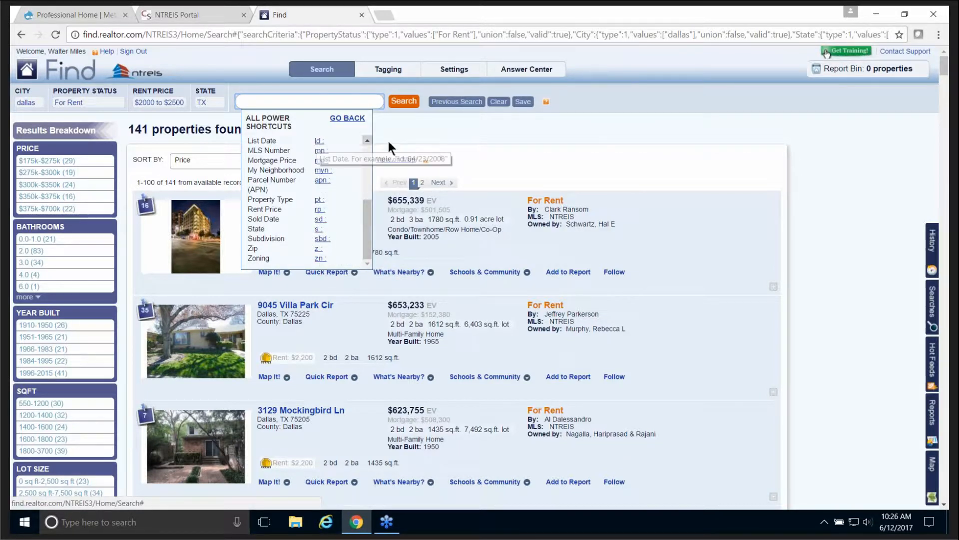
left_click(498, 103)
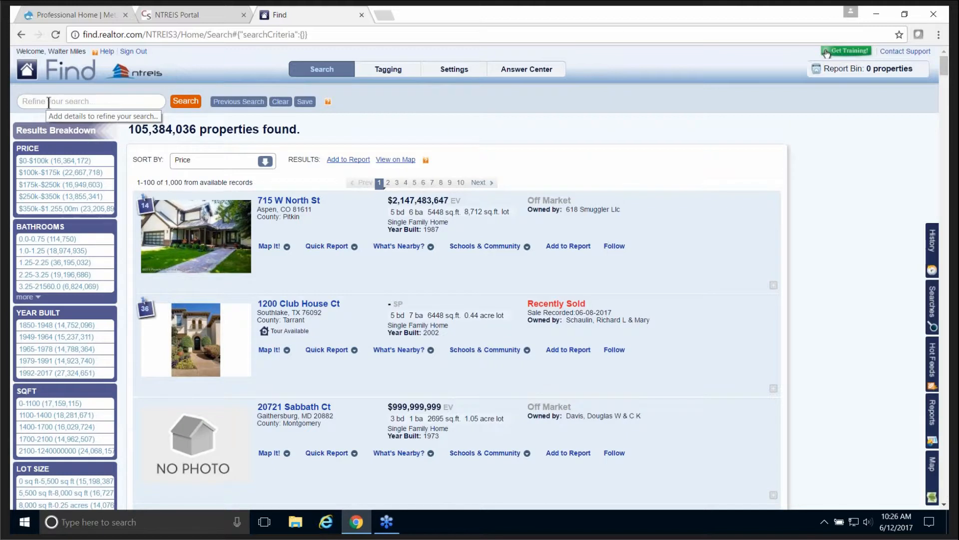
Step: Search for properties for sale, then narrow the results to condos
left_click(116, 101)
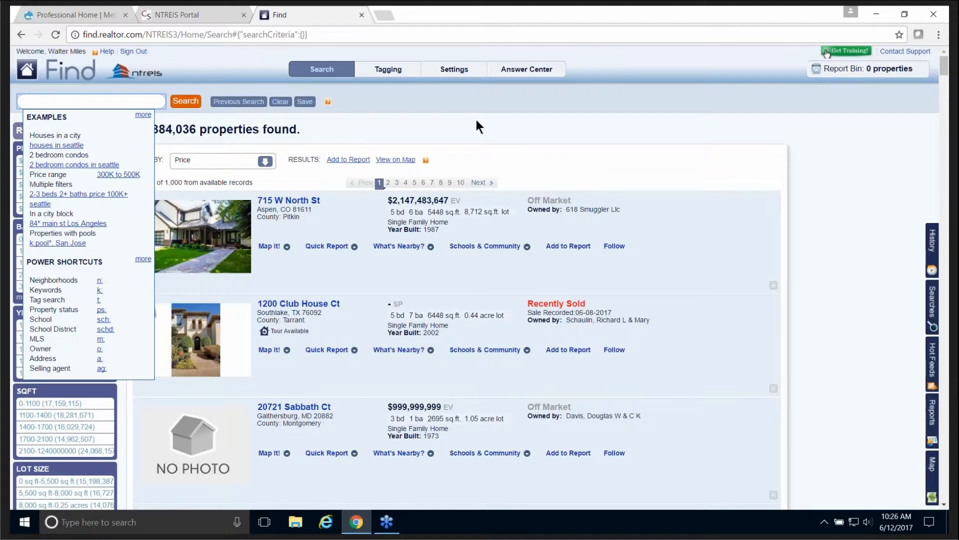
type("sale")
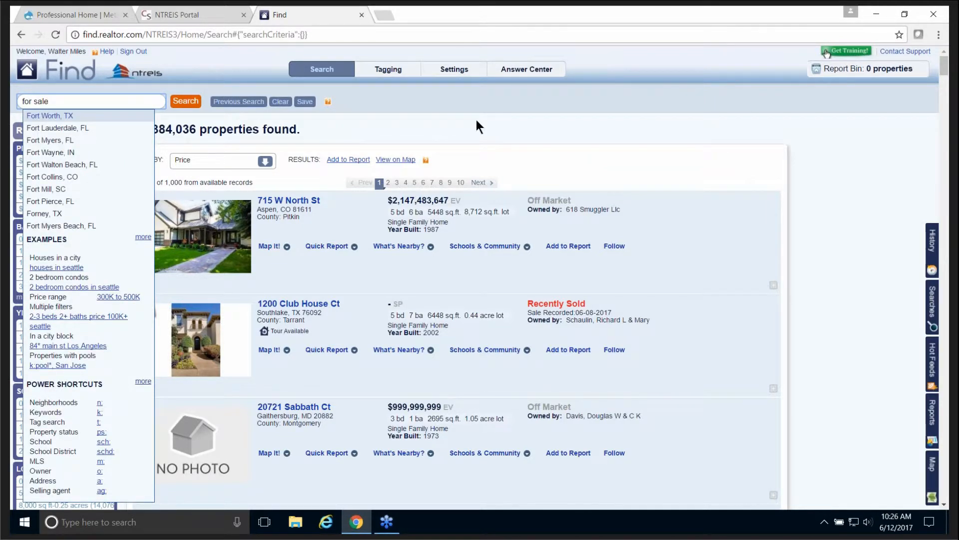
left_click(184, 102)
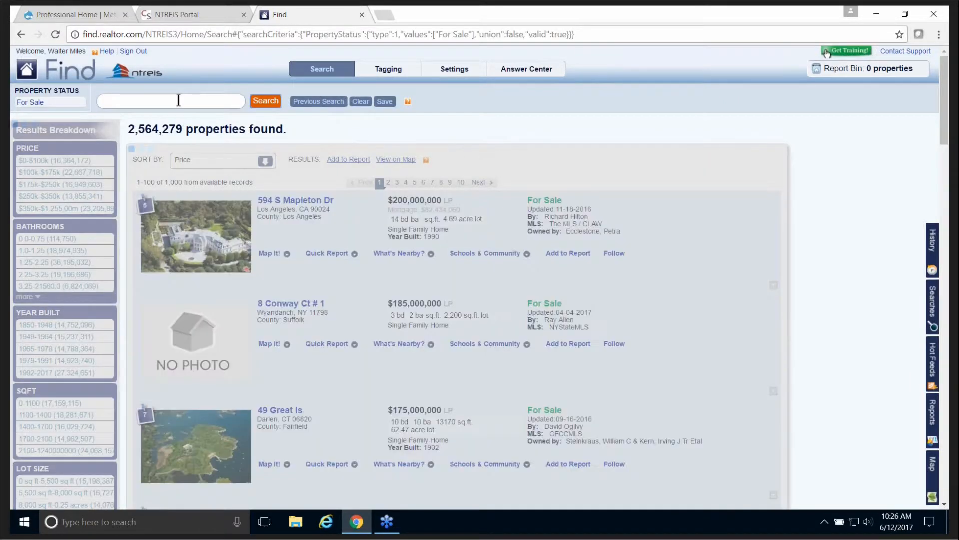
left_click(149, 100)
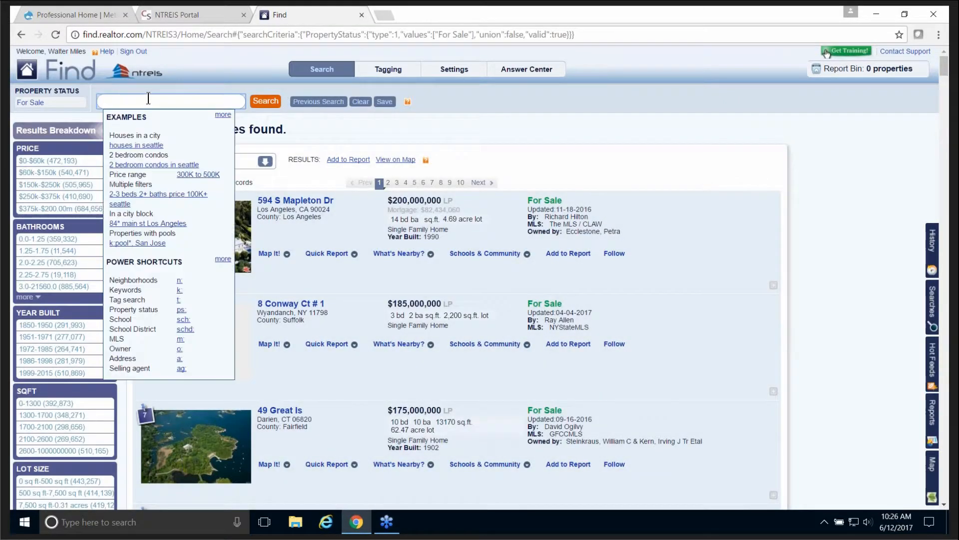
type("cor")
type("do")
left_click(273, 105)
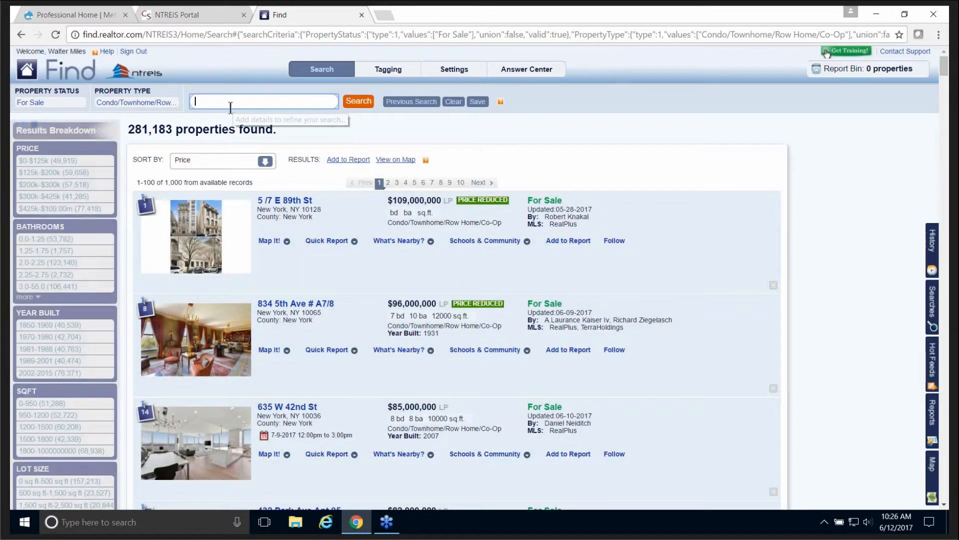
Step: Narrow the for-sale condo search to Houston, TX
left_click(245, 99)
type("hou")
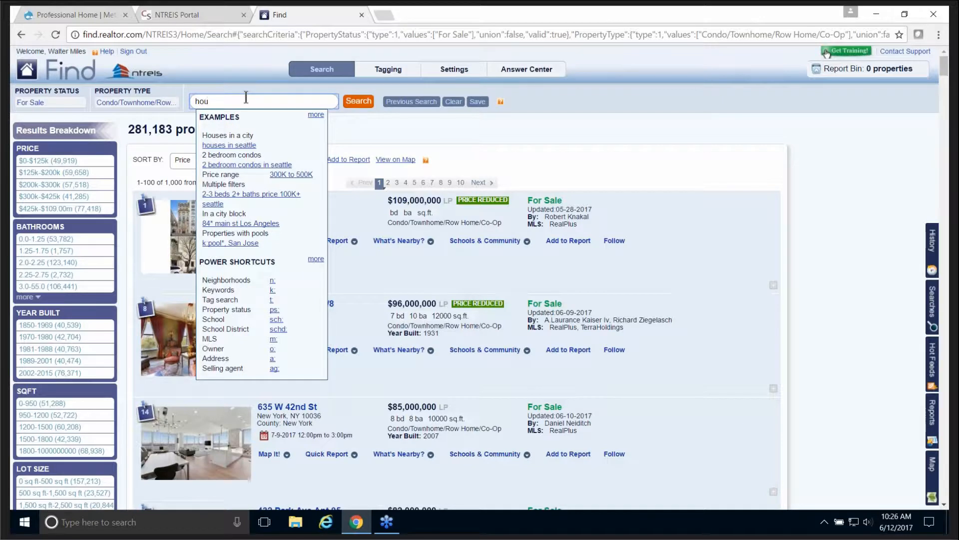
type("ston")
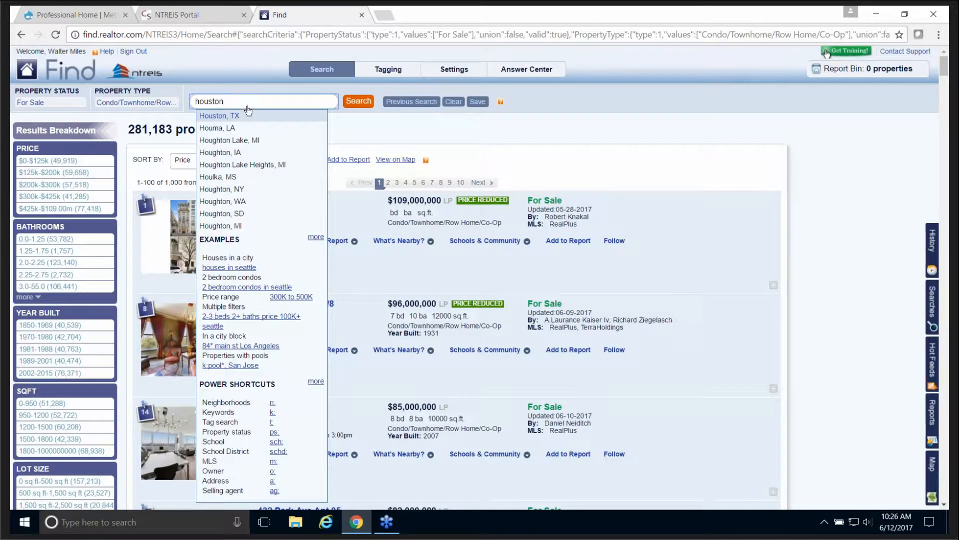
left_click(219, 118)
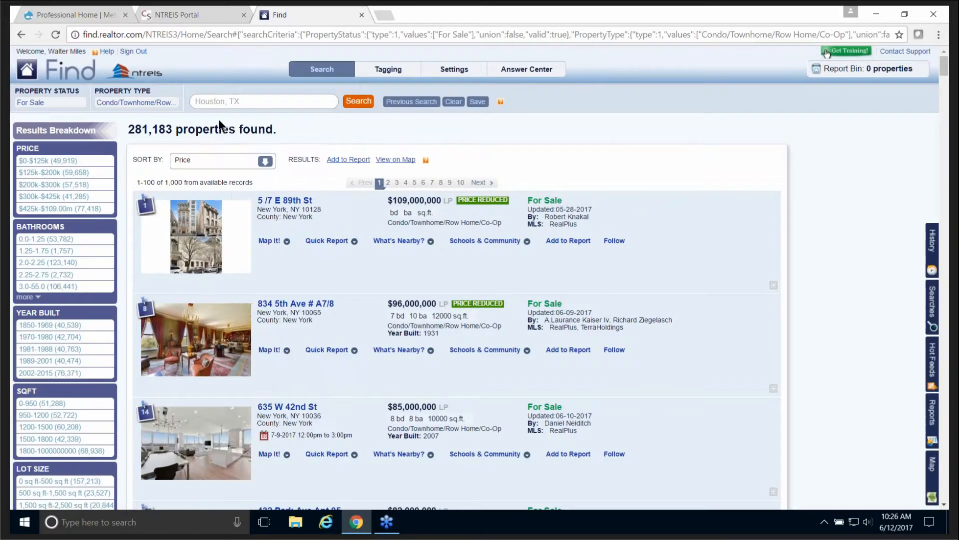
left_click(359, 103)
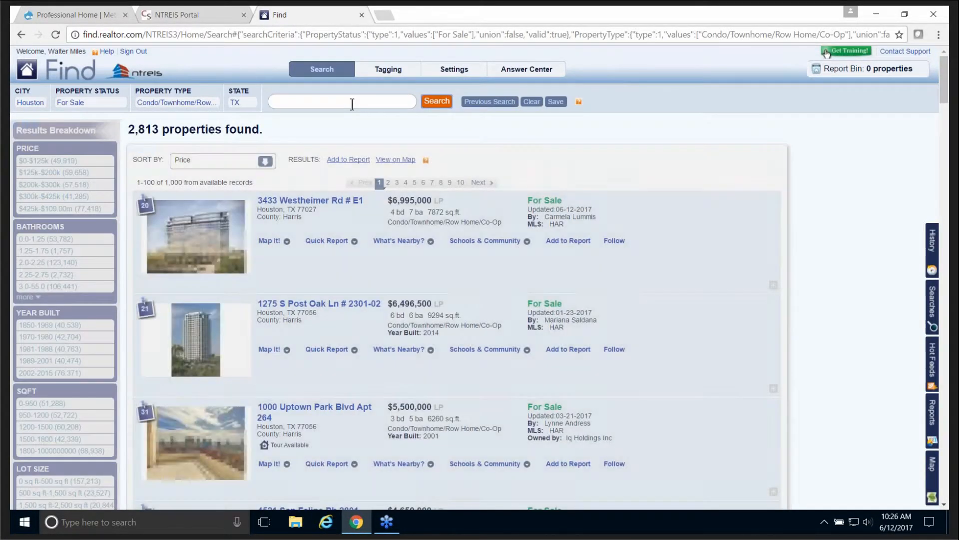
Step: Add a $300k to $400k price range for 494 condos, then clear all criteria
left_click(315, 102)
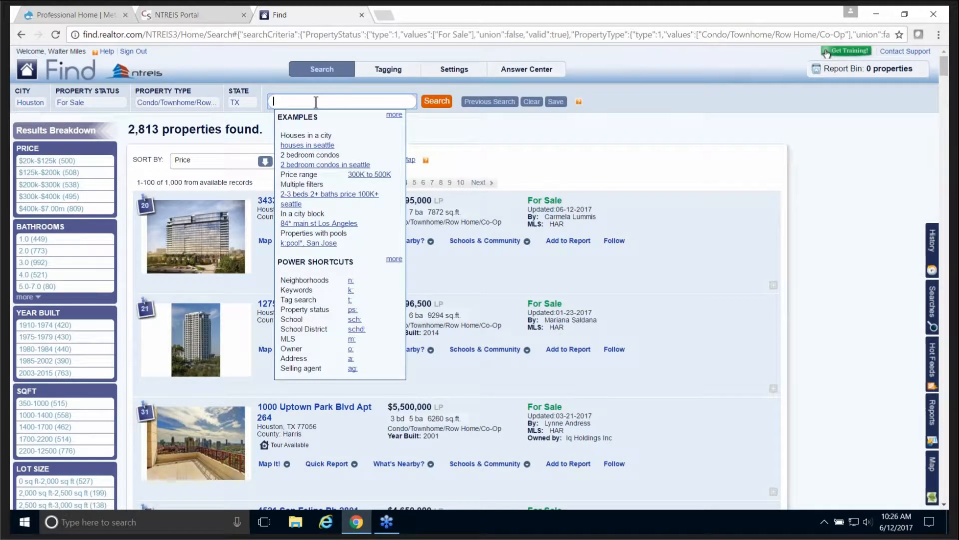
type("300k-400k")
left_click(438, 102)
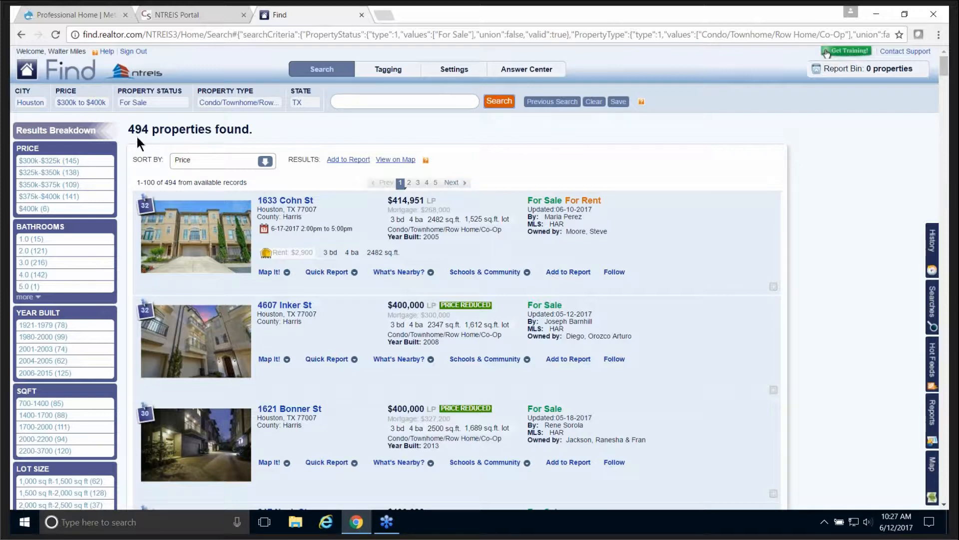
left_click(593, 101)
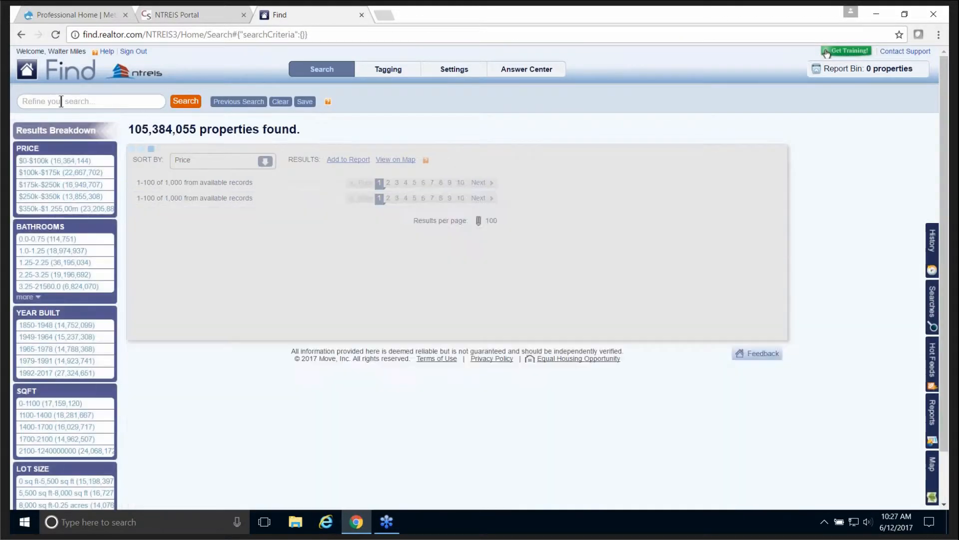
Step: Run the single query 'for sale condo houston tx 300k-400k' to get the 494 Houston condos
left_click(59, 101)
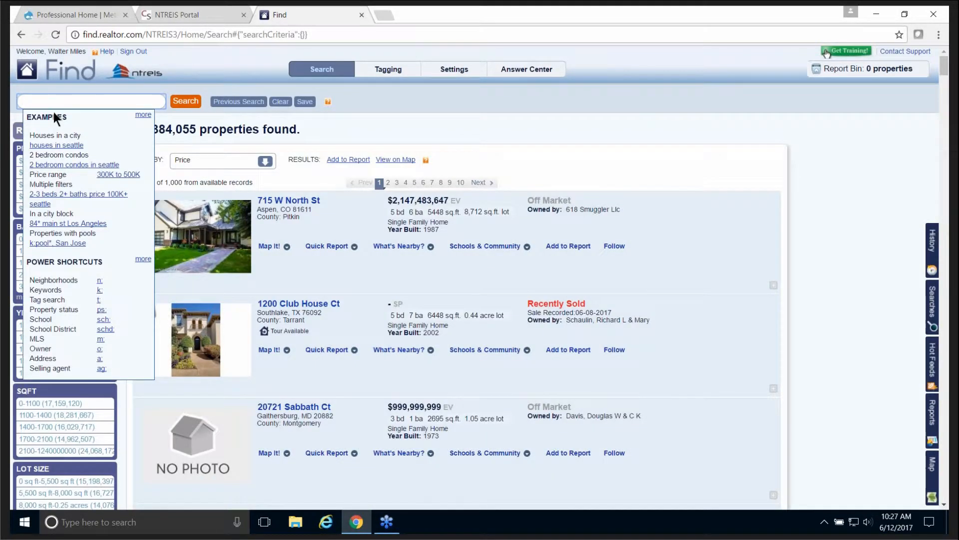
type("for sale condo houston tx ")
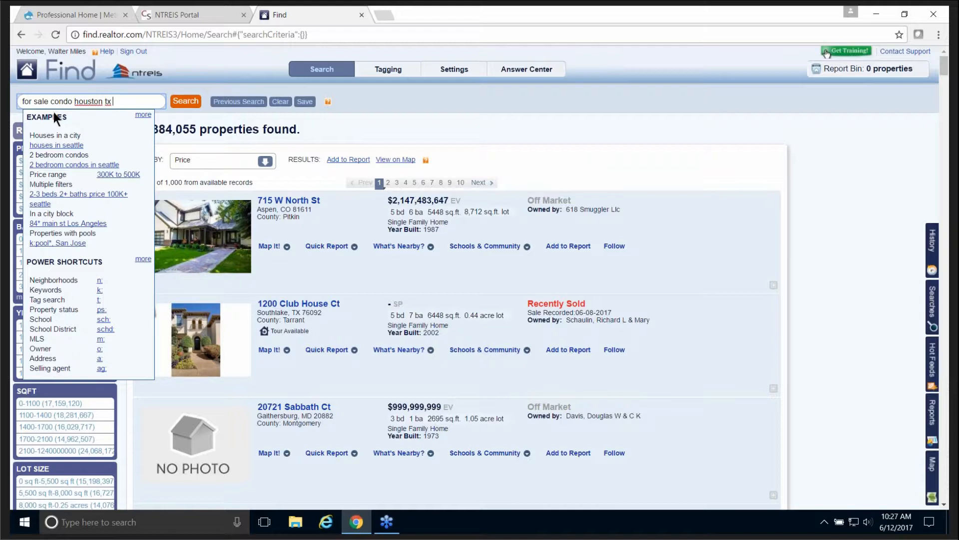
type("300")
type("-400k")
key("Left")
key("Left")
key("Left")
key("Left")
type("k")
left_click(196, 101)
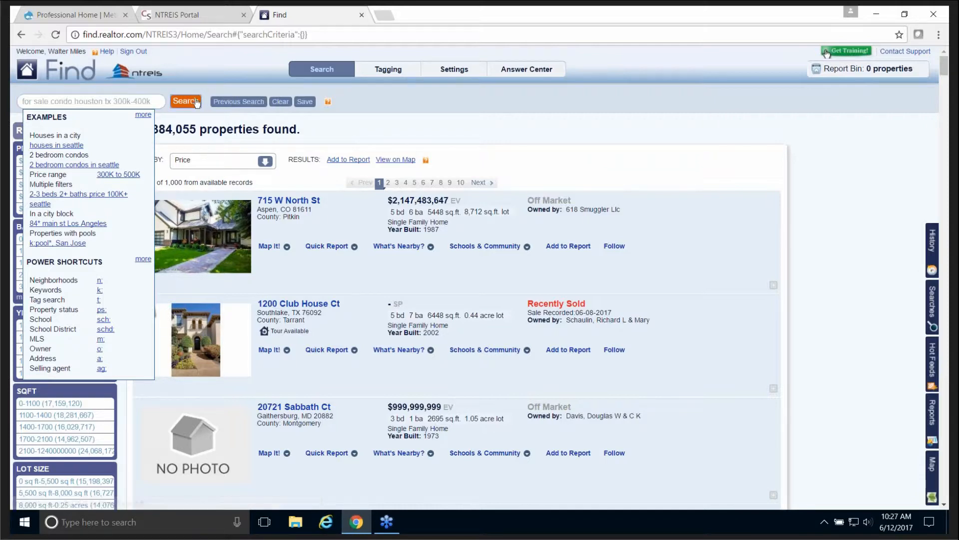
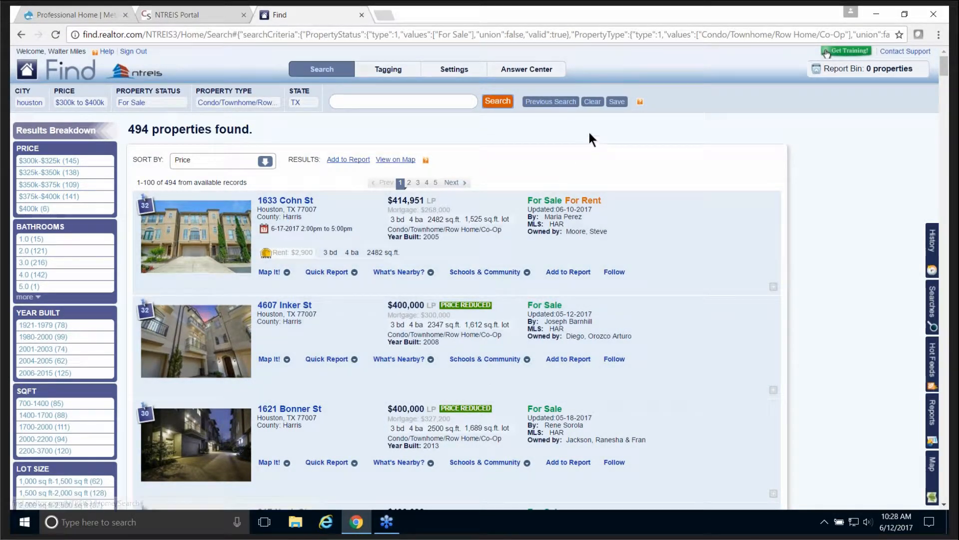
Step: Clear the Houston condo criteria so all 105,384,066 properties are listed
left_click(593, 102)
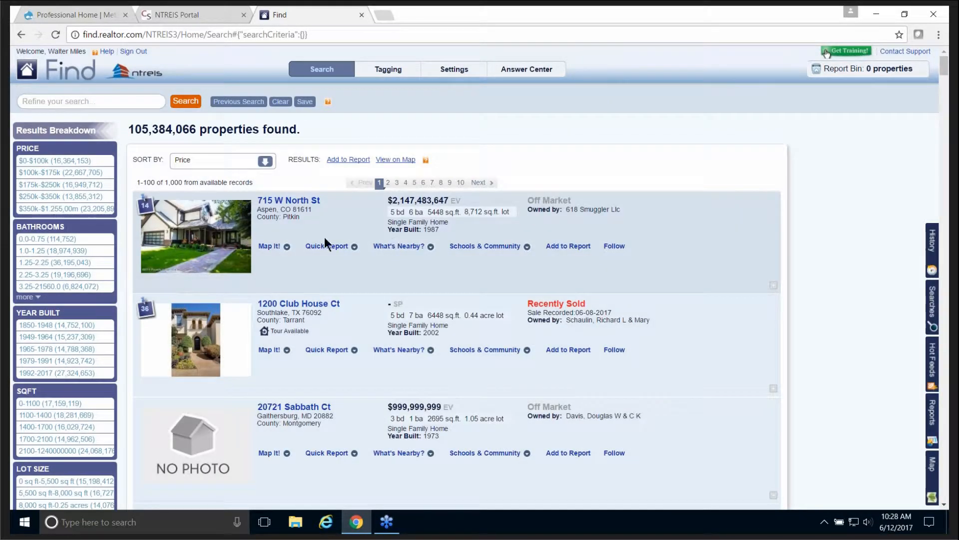
Step: Search for properties in Colorado Springs, CO
left_click(61, 101)
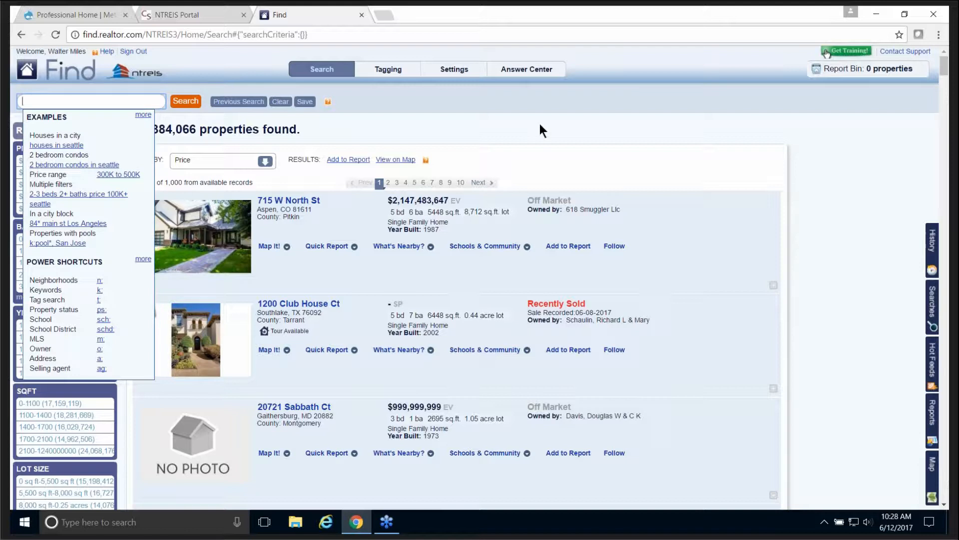
type("color")
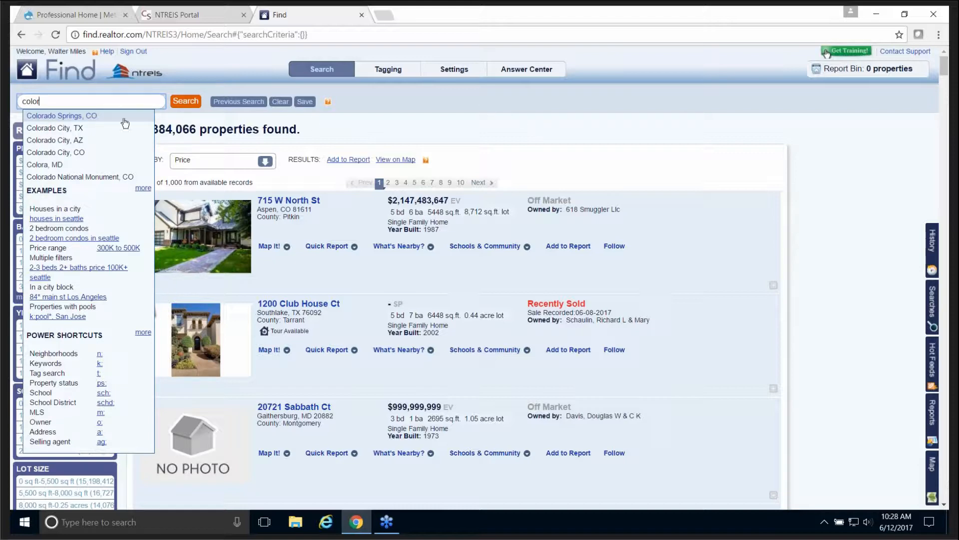
left_click(75, 117)
left_click(190, 102)
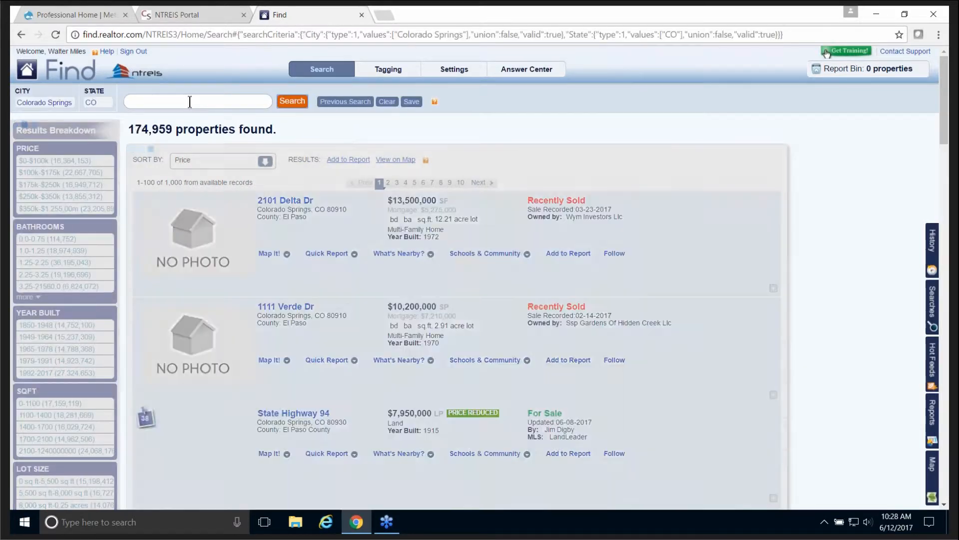
Step: Add a For Sale status filter, narrowing results to 2,700 properties
left_click(151, 103)
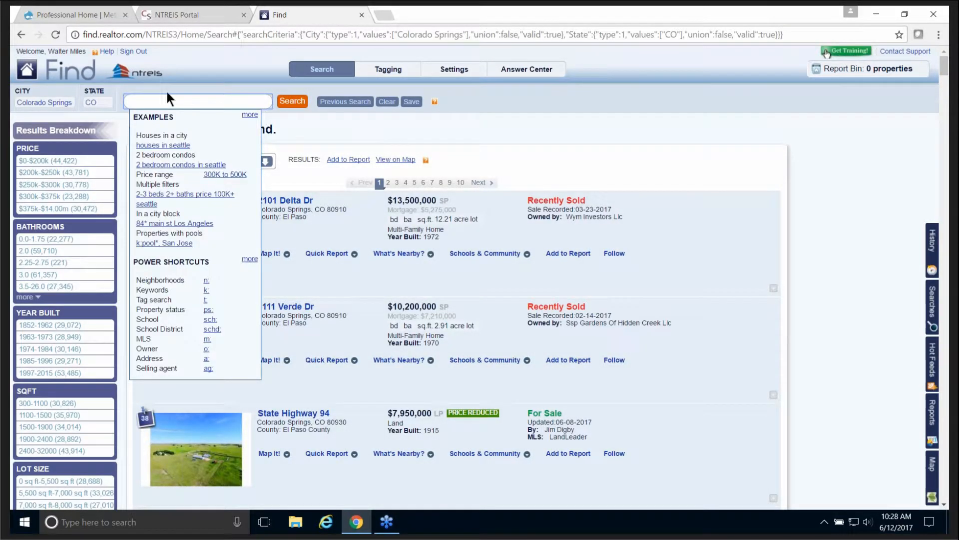
type("for sale")
left_click(300, 101)
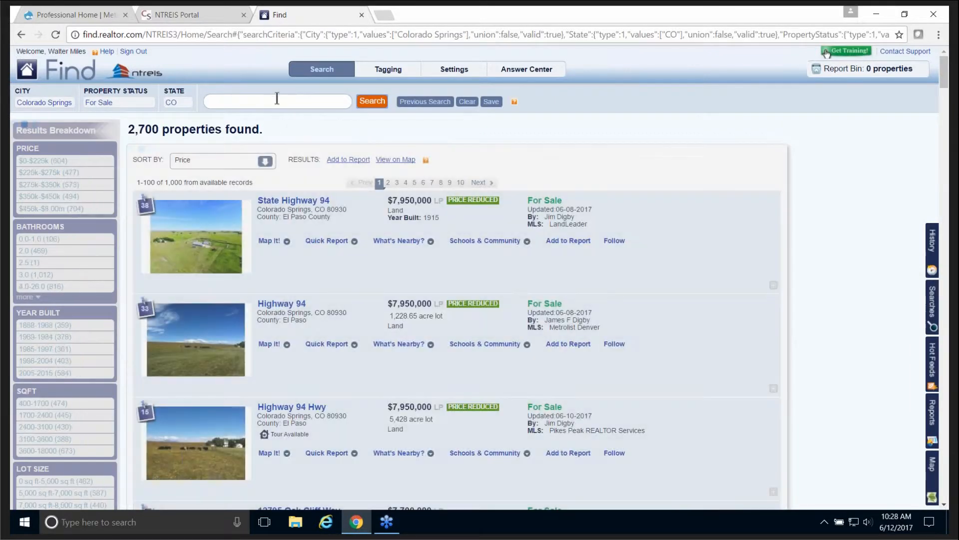
Step: Restrict the Colorado Springs results to single family homes
left_click(239, 101)
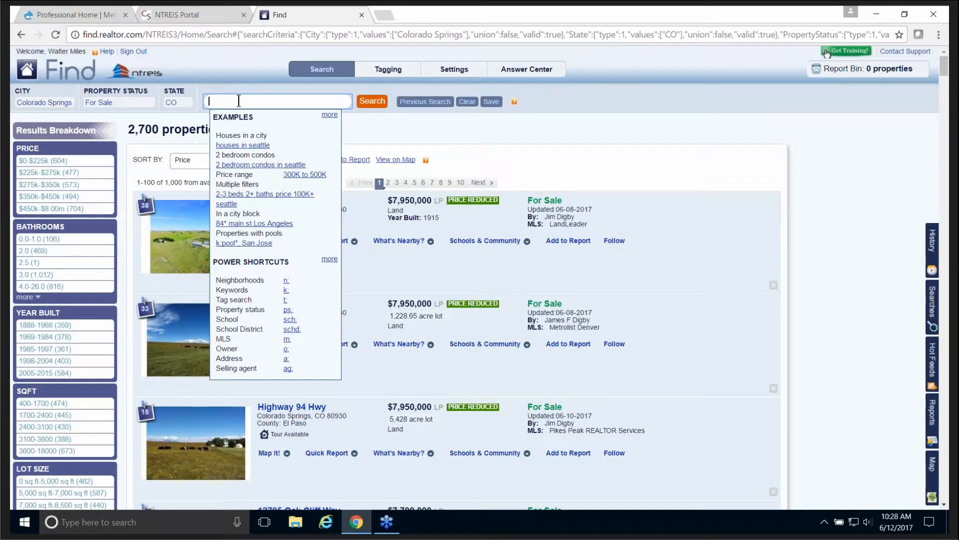
type("house")
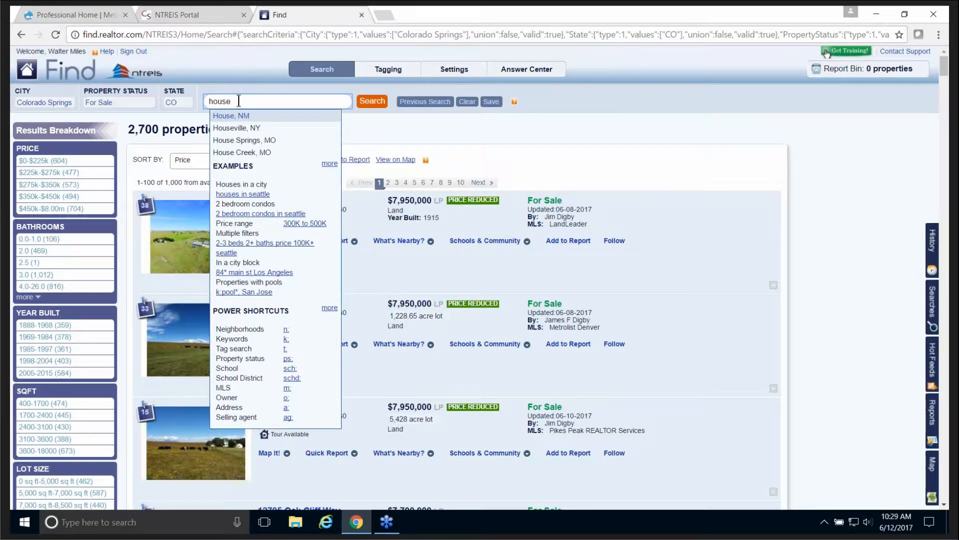
left_click(372, 103)
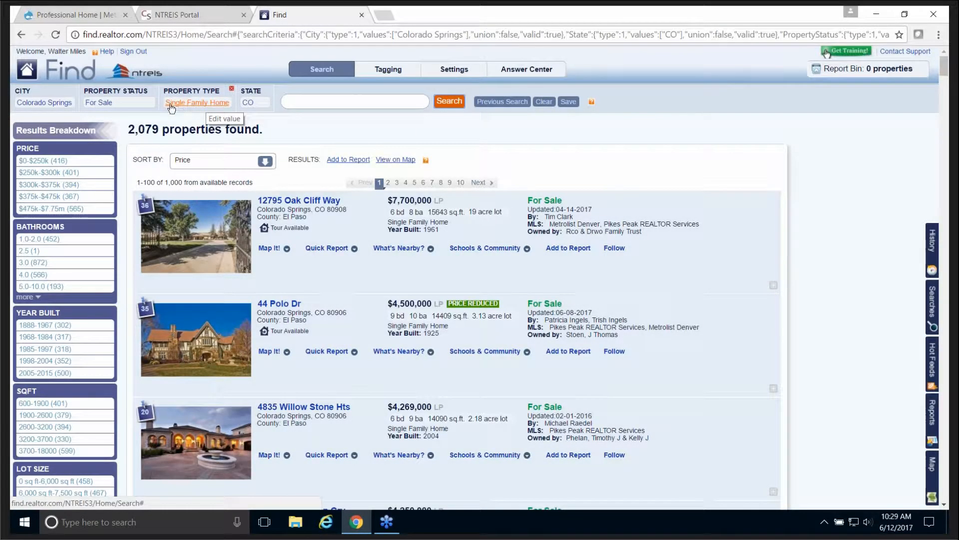
Step: Add a $300k to $350k price range, leaving 284 properties
left_click(332, 104)
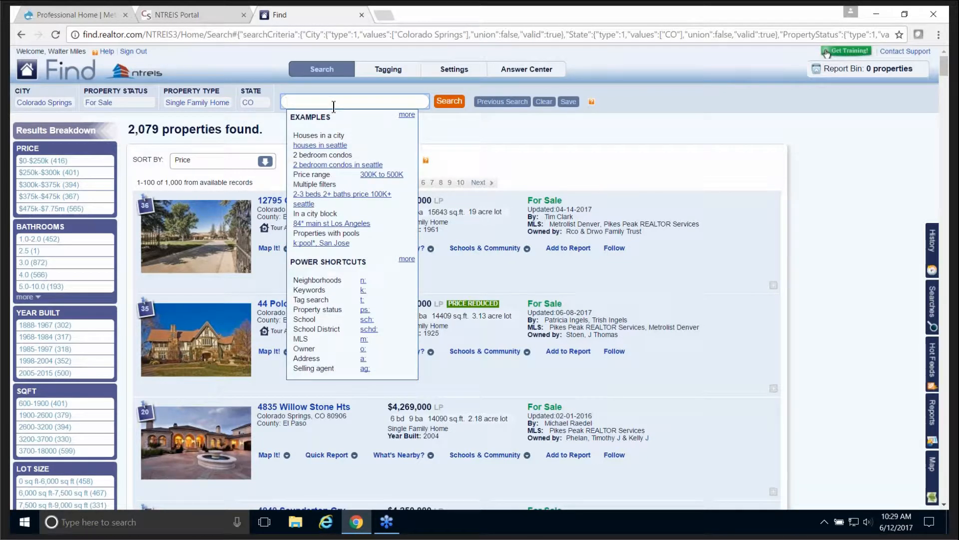
type("300k-350k")
left_click(452, 105)
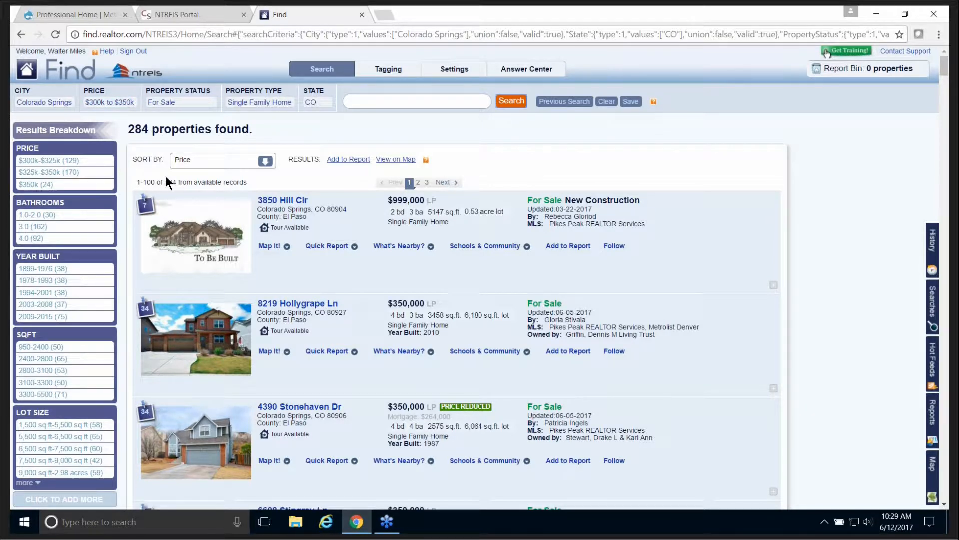
left_click(373, 103)
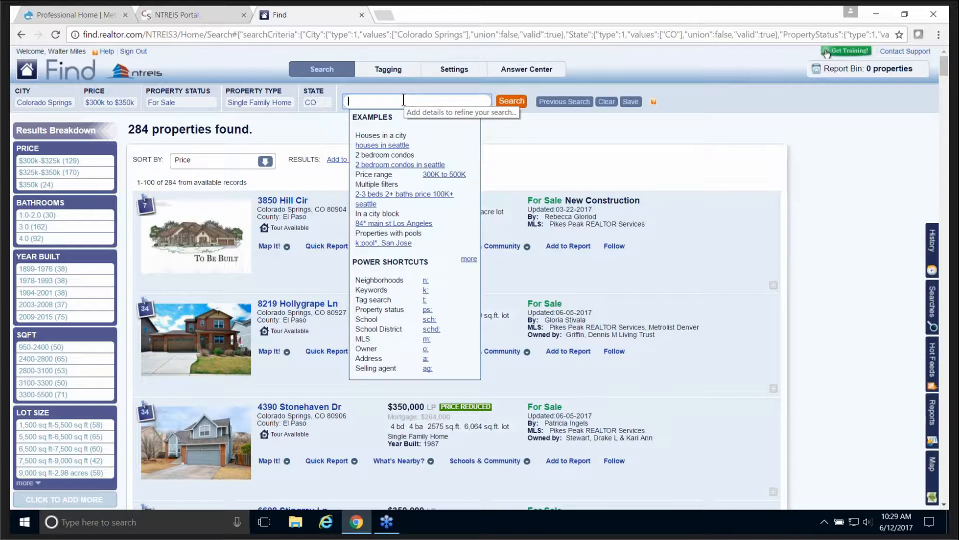
Step: Add the 'air condition' keyword and scroll through the remaining 28 properties
type("air condition")
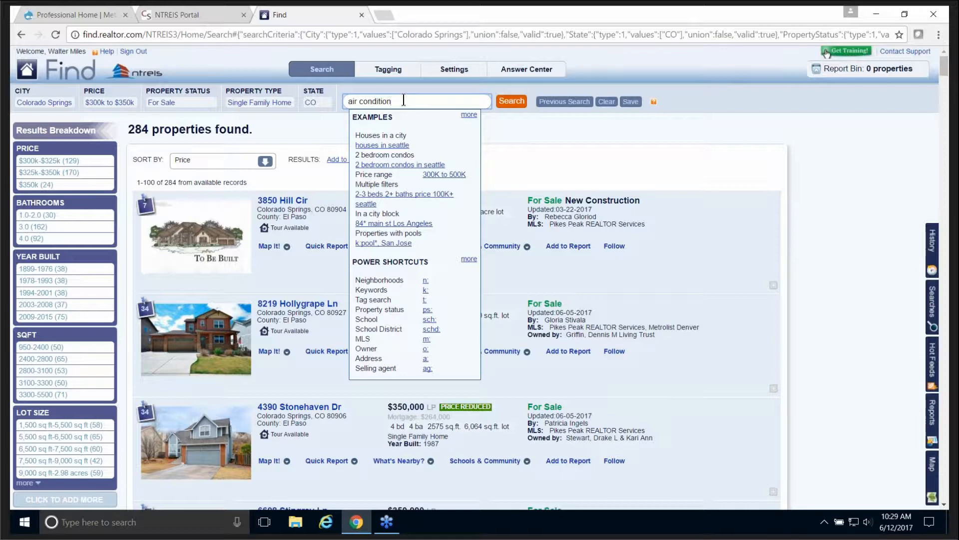
left_click(519, 105)
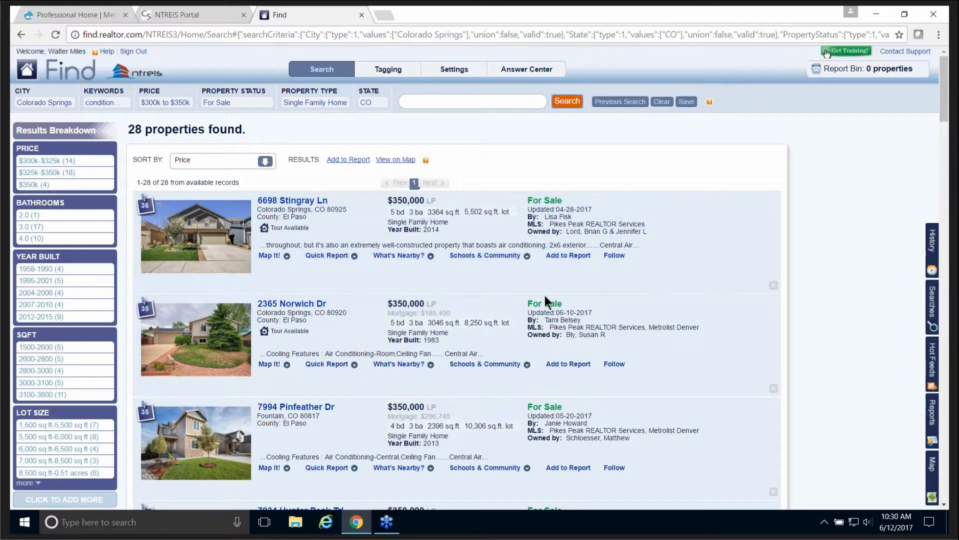
scroll(545, 295, "down", 1)
scroll(546, 299, "down", 2)
scroll(550, 292, "down", 7)
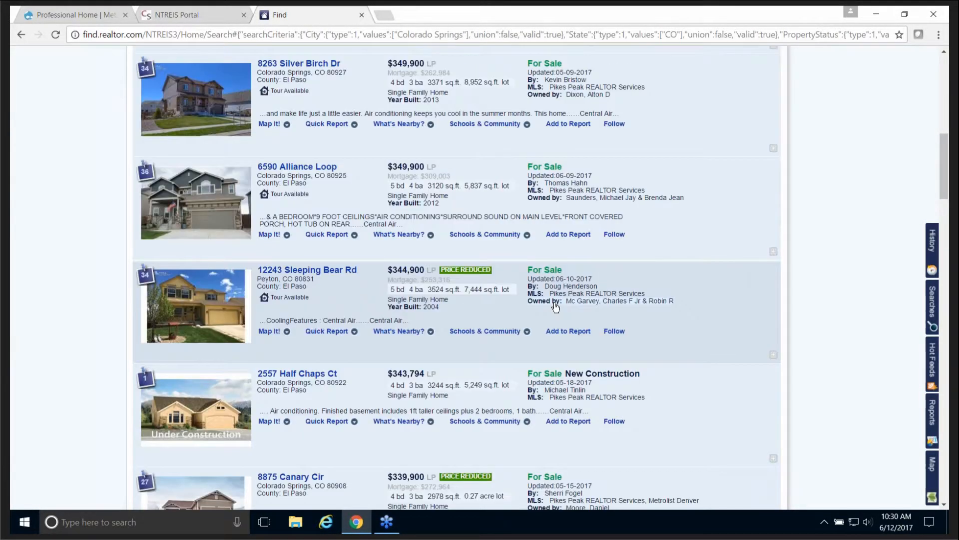
scroll(557, 300, "up", 3)
scroll(560, 304, "up", 7)
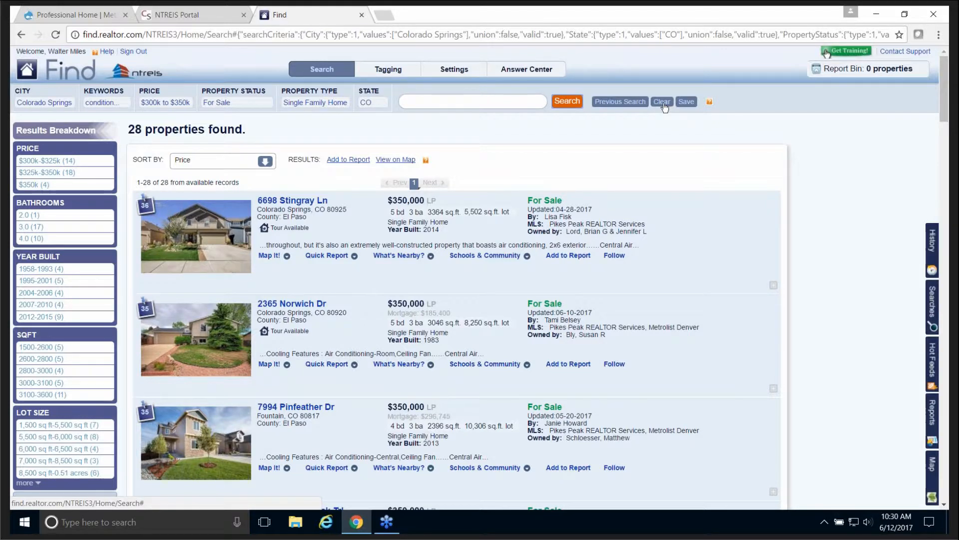
left_click(663, 103)
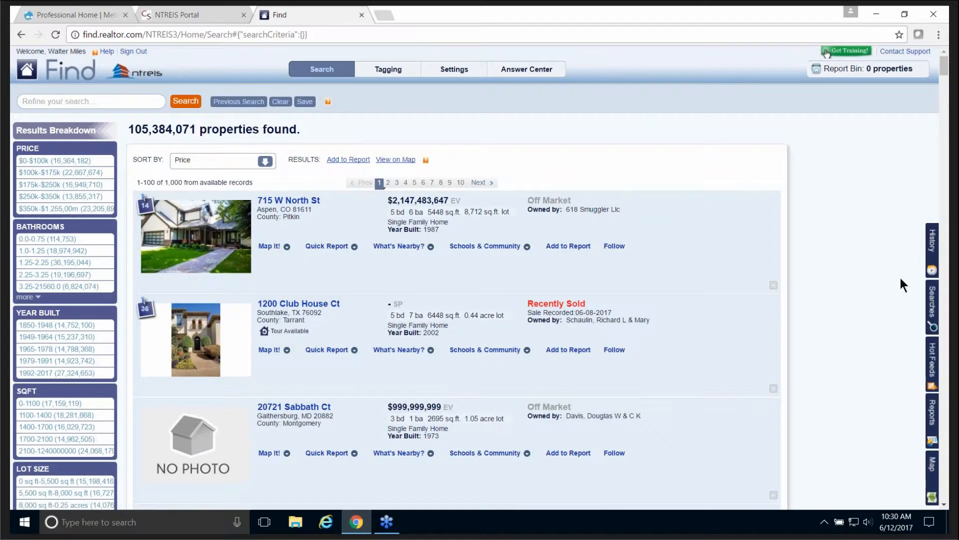
left_click(932, 247)
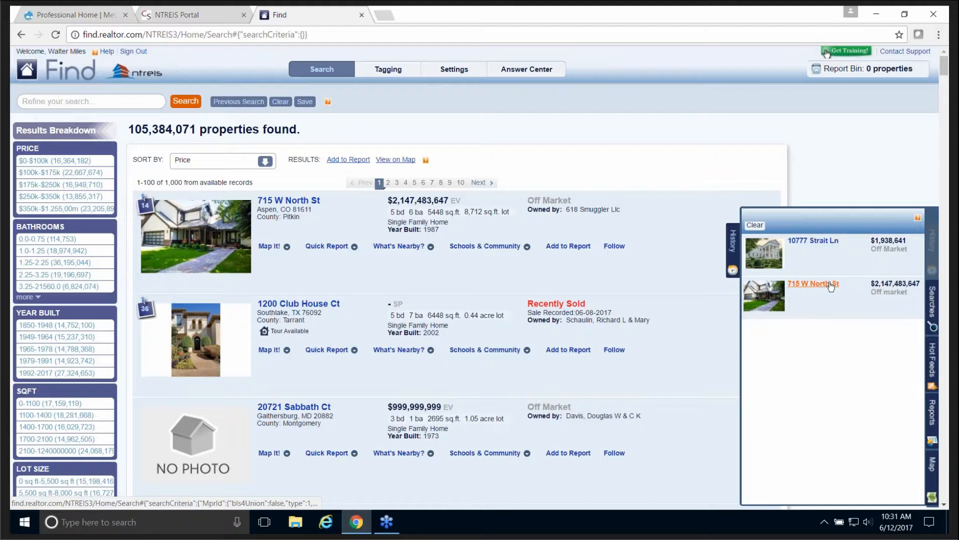
left_click(813, 242)
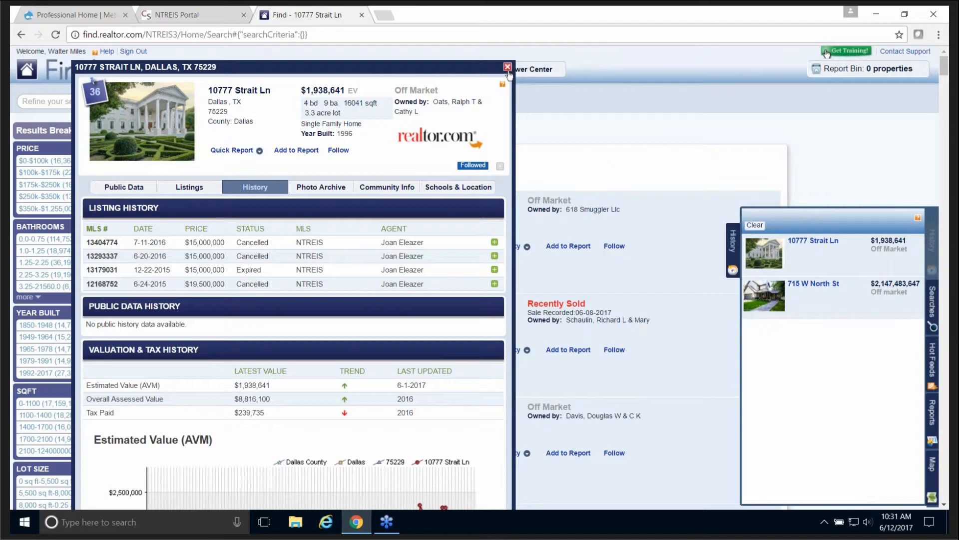
left_click(507, 67)
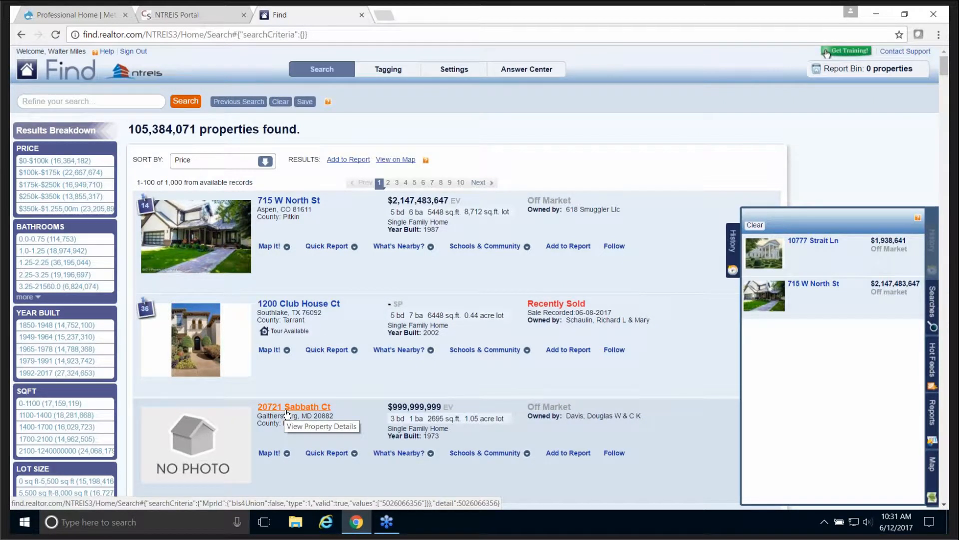
left_click(286, 410)
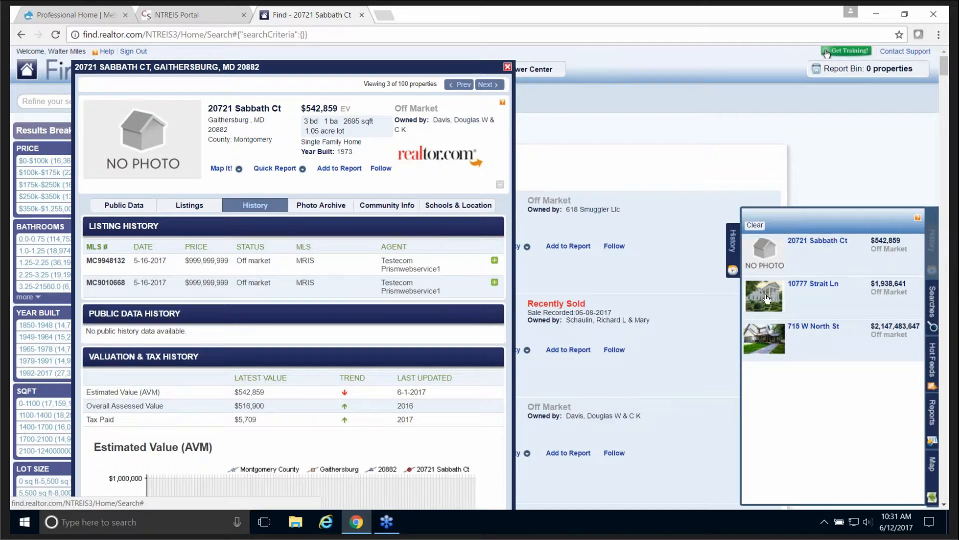
left_click(734, 256)
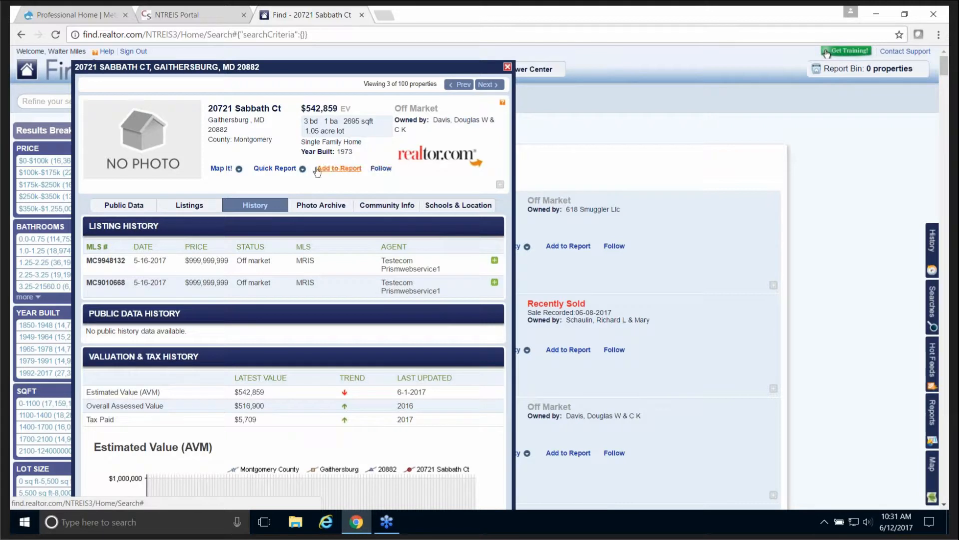
left_click(381, 168)
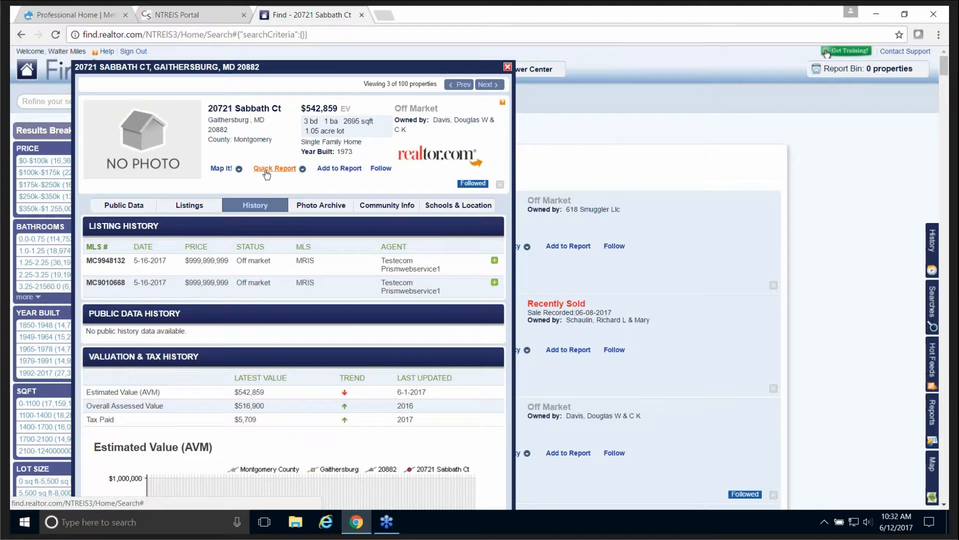
left_click(282, 171)
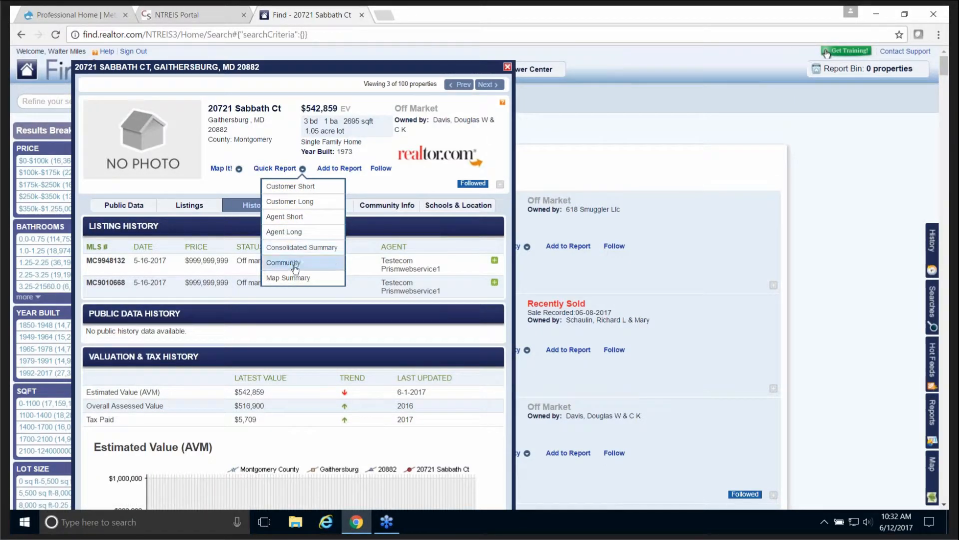
left_click(286, 233)
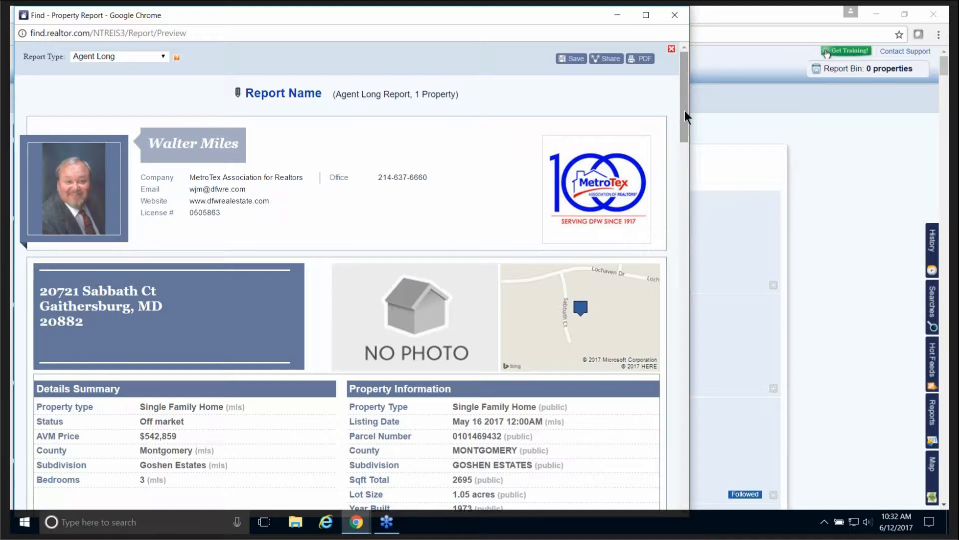
Step: Dismiss the Save Report prompt and open the Agent Long report as a PDF
left_click_drag(685, 110, 619, 90)
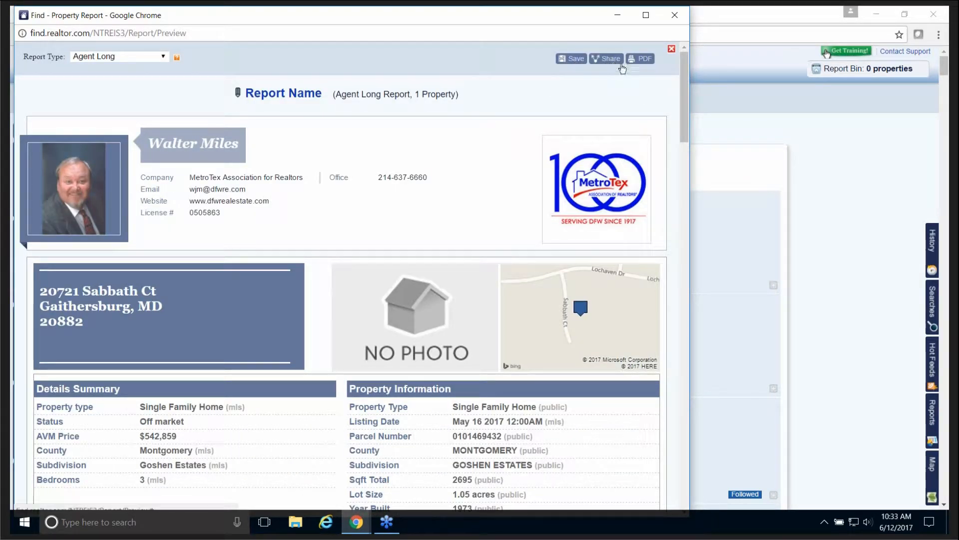
left_click(572, 60)
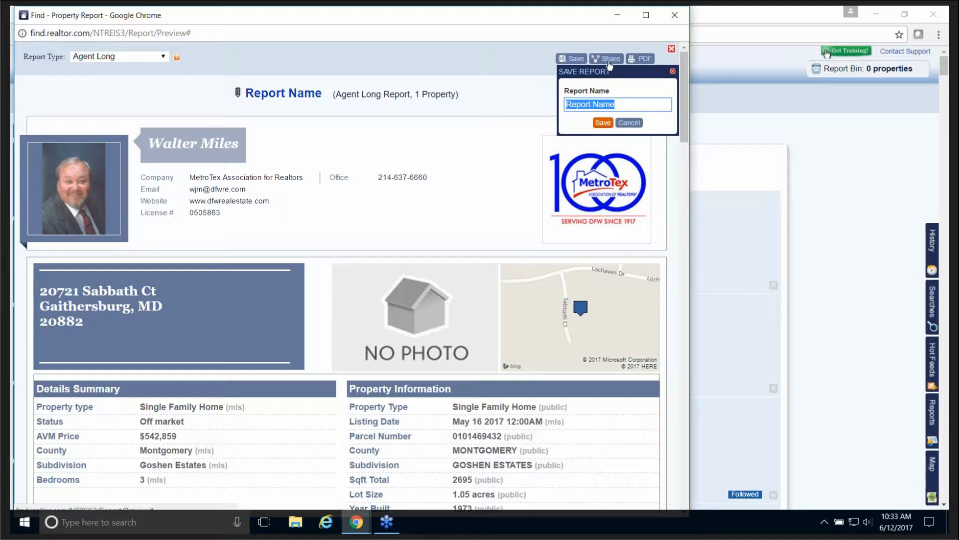
left_click(623, 92)
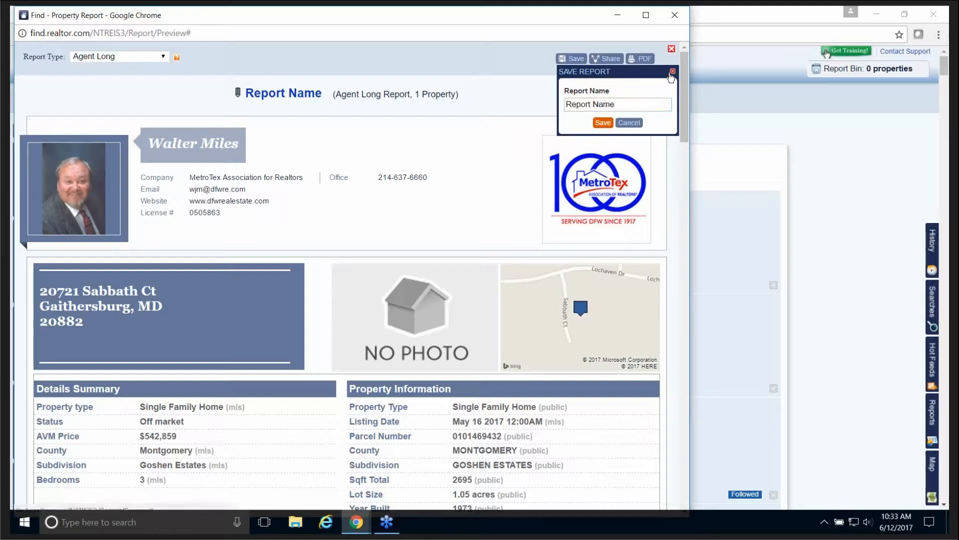
left_click(628, 124)
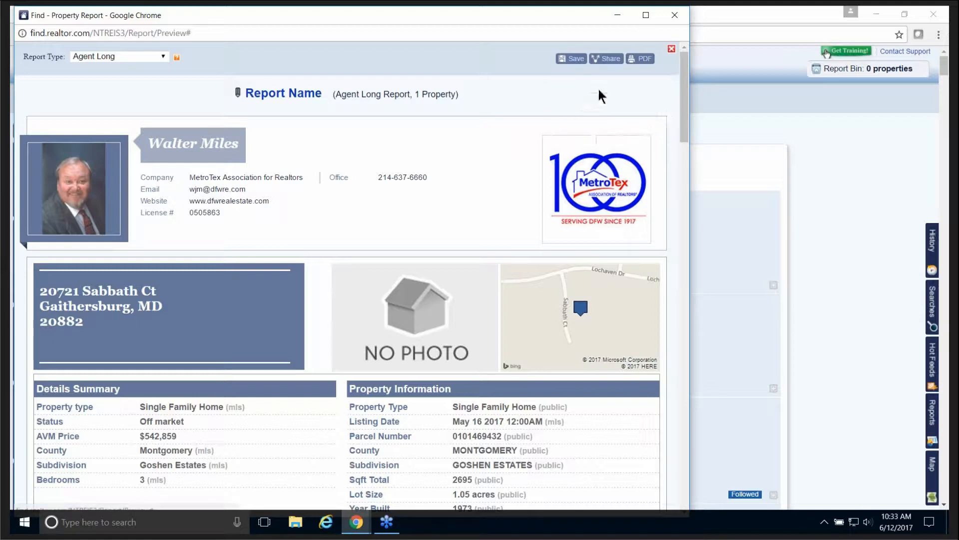
left_click(612, 60)
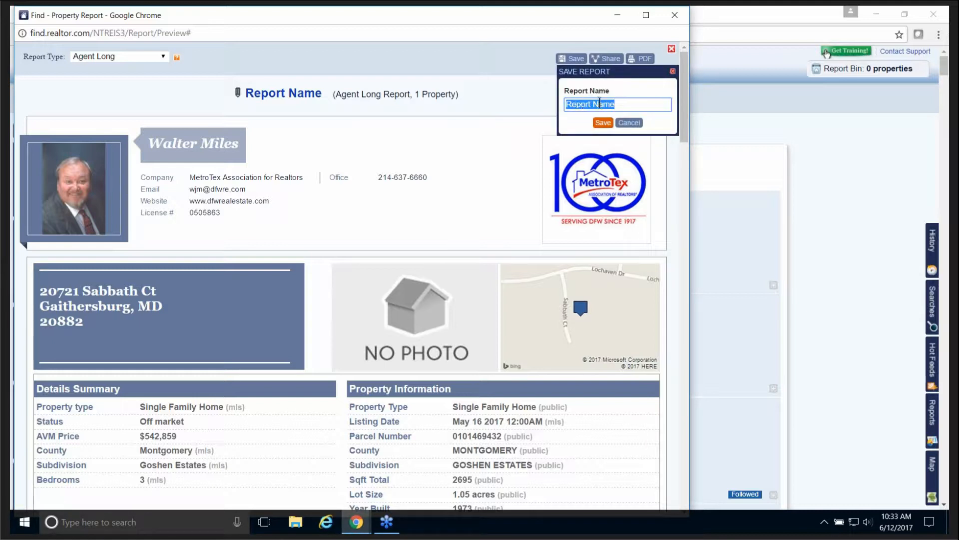
left_click(672, 71)
left_click(640, 59)
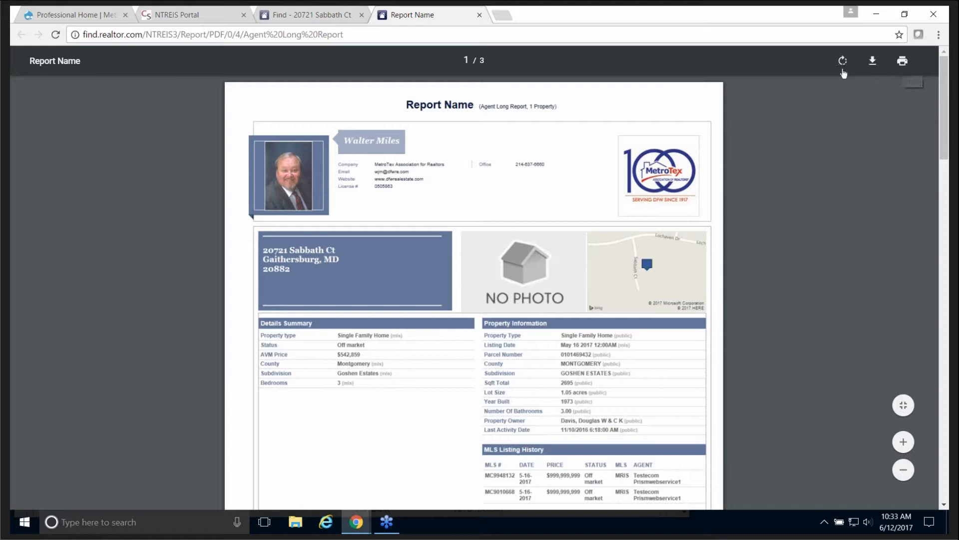
left_click(479, 15)
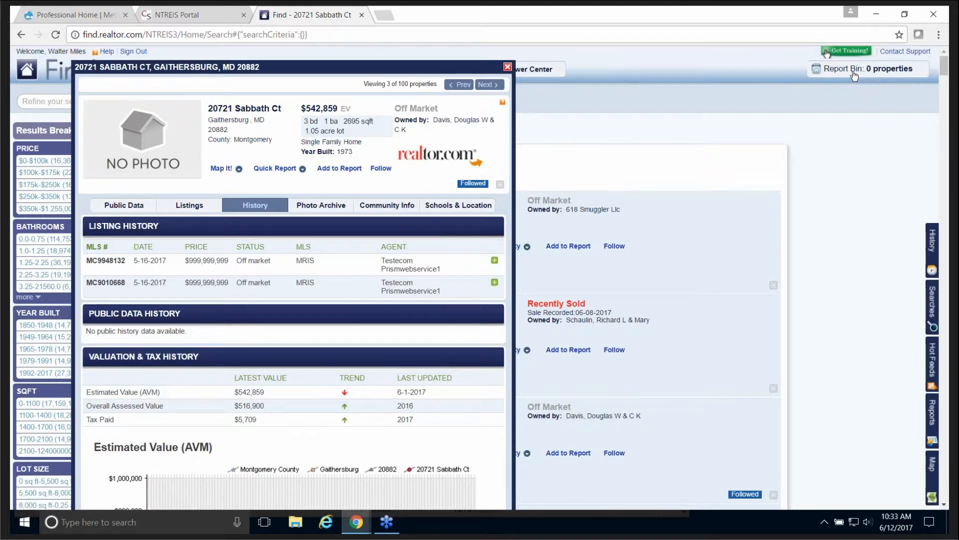
left_click(349, 170)
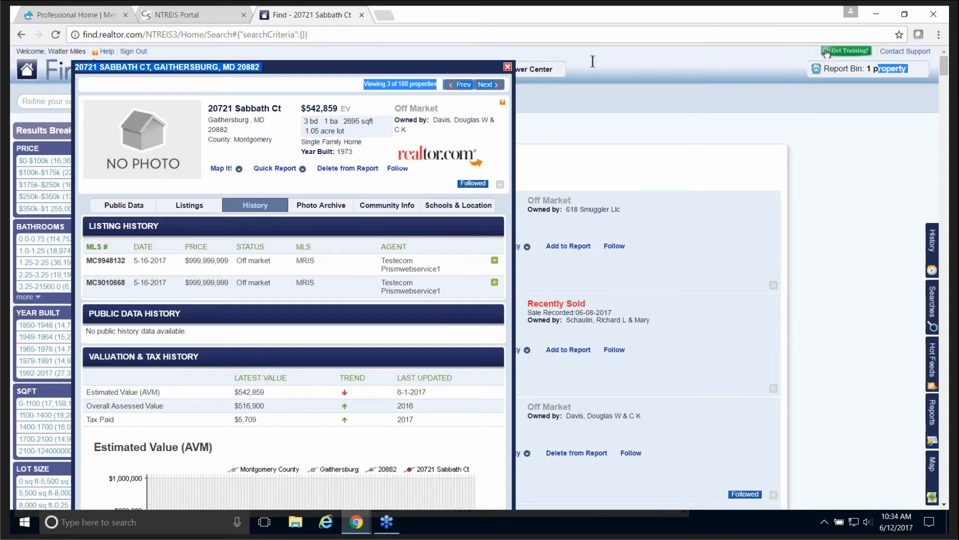
left_click_drag(880, 75, 852, 72)
left_click(853, 72)
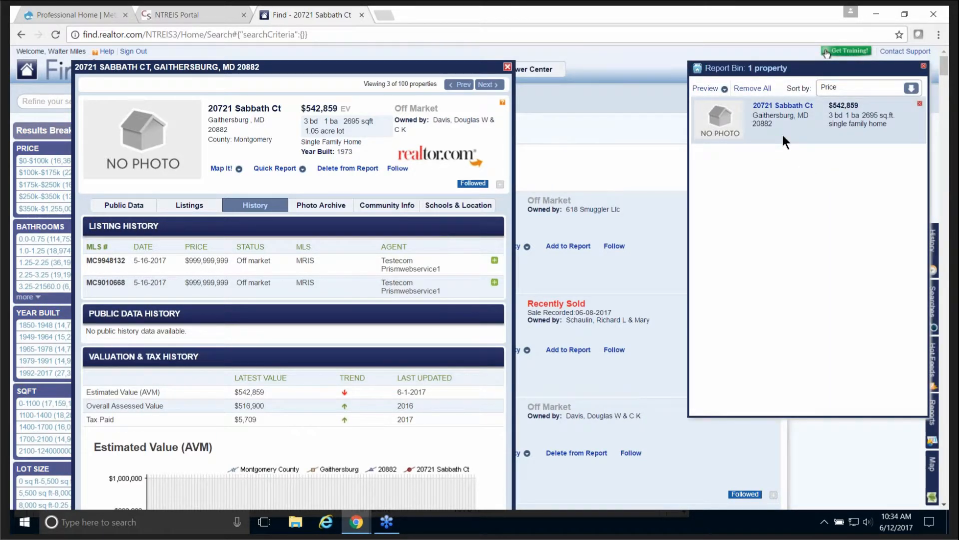
left_click(924, 68)
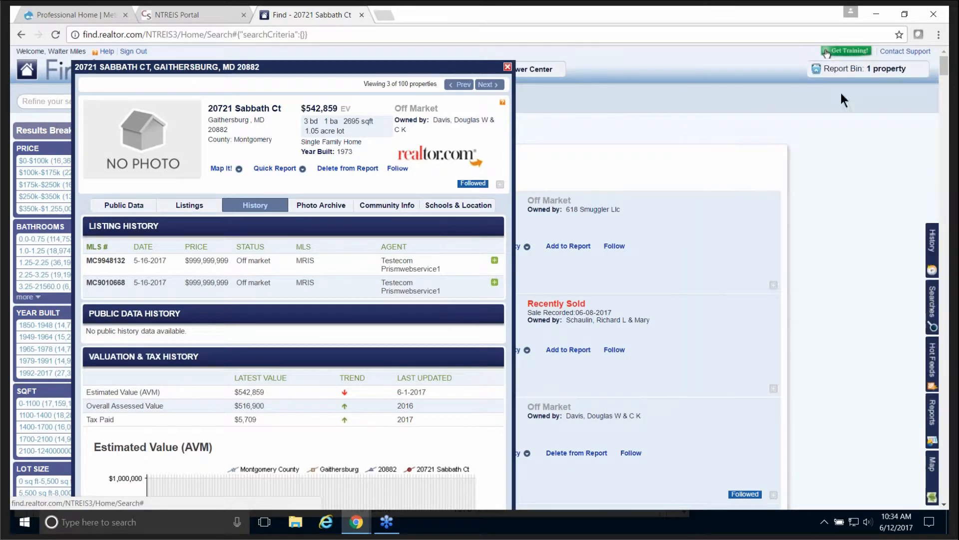
left_click(347, 173)
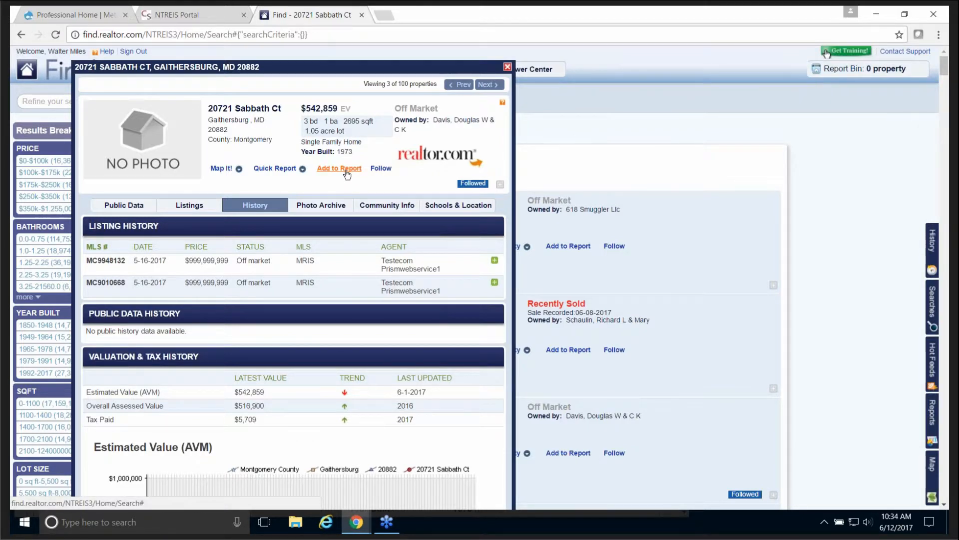
left_click(507, 68)
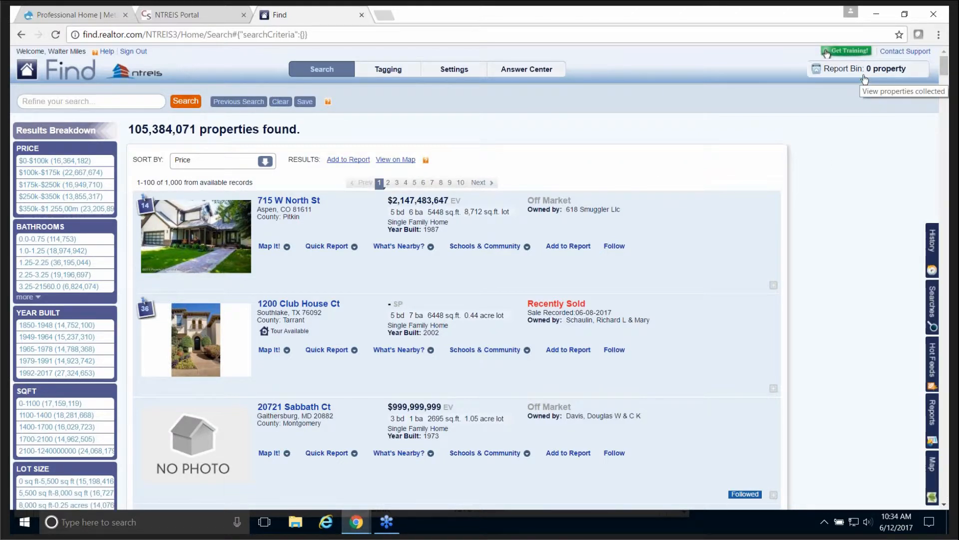
Step: Search for 'denton tx', finding 31,811 properties in Denton, TX
left_click(83, 103)
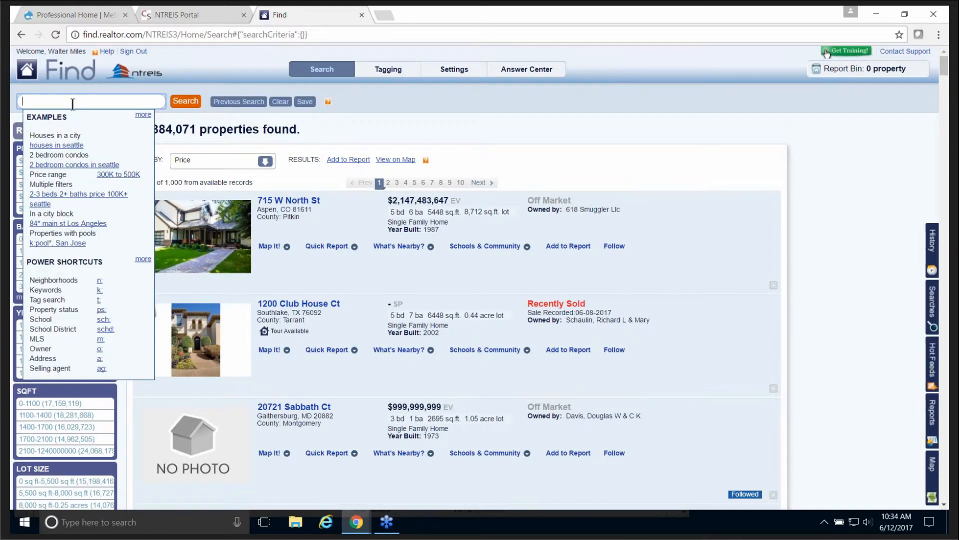
type("denton tx")
left_click(190, 105)
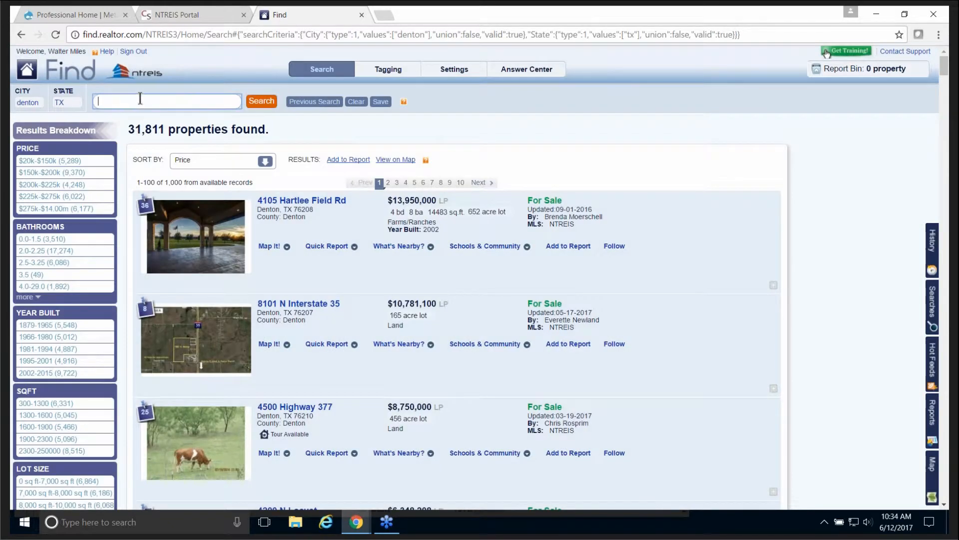
left_click(142, 97)
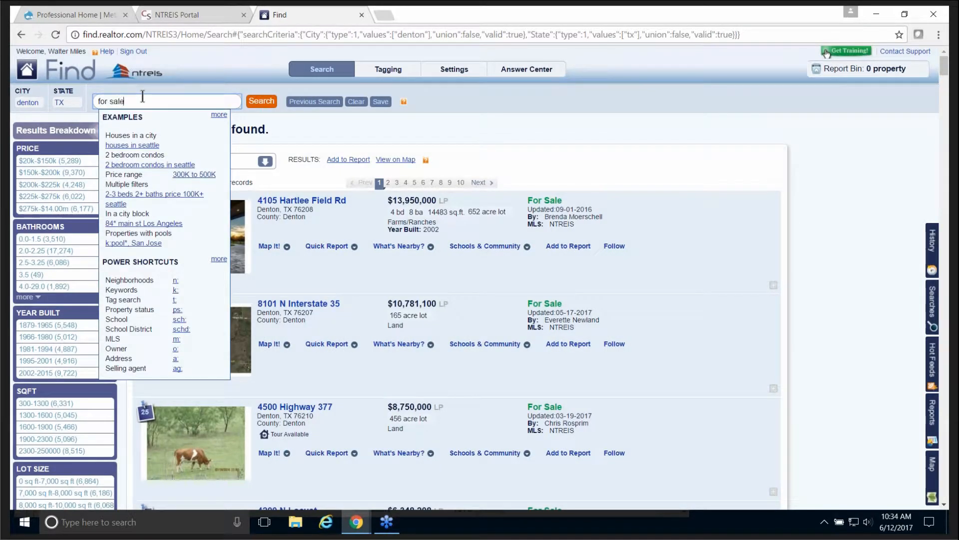
Step: Add For Sale, $400k–$500k and single family filters to the Denton search, leaving 21 properties
left_click(259, 104)
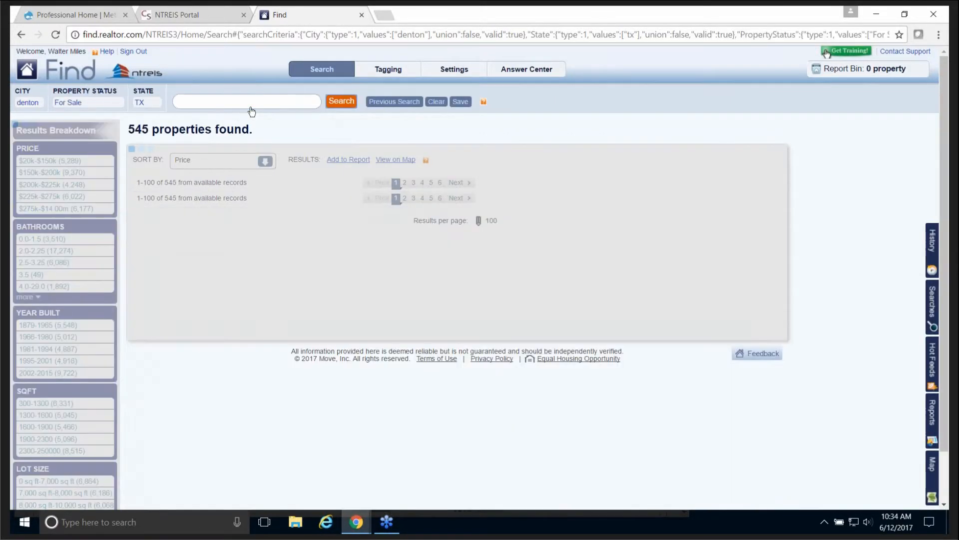
left_click(209, 103)
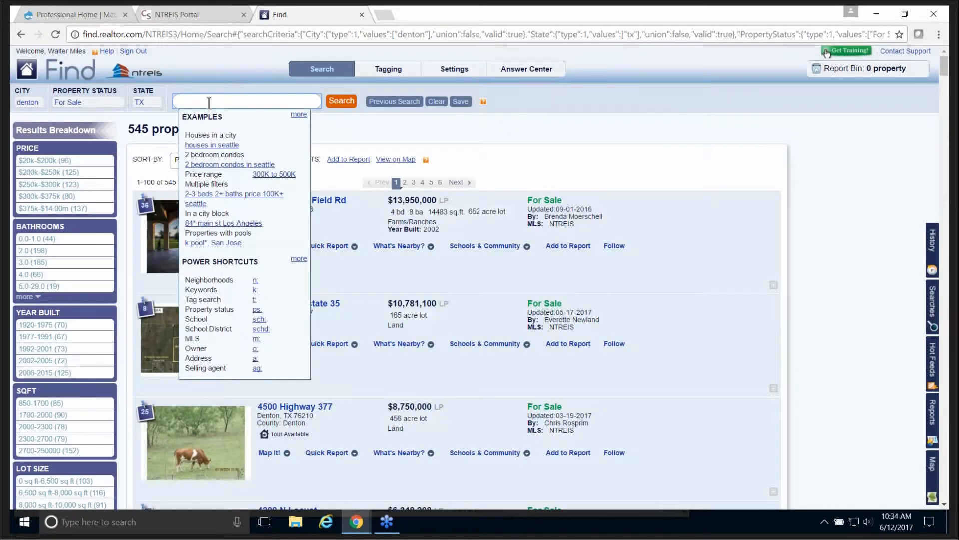
type("400")
type("k-500k")
left_click(342, 103)
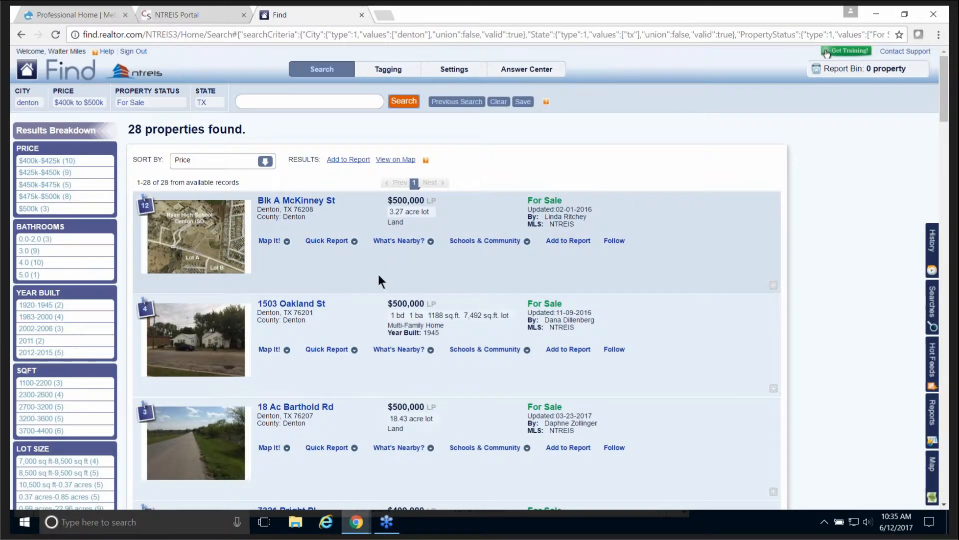
left_click(279, 103)
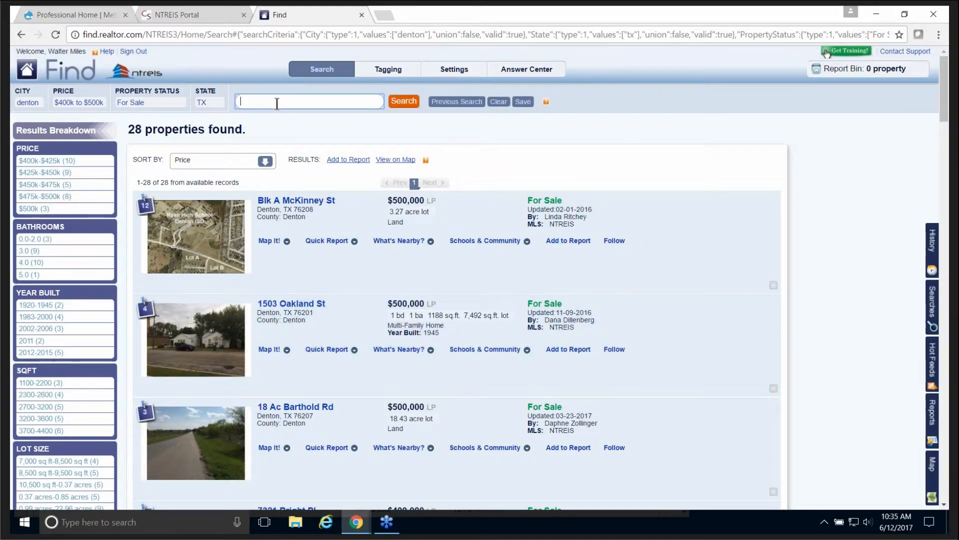
type("si")
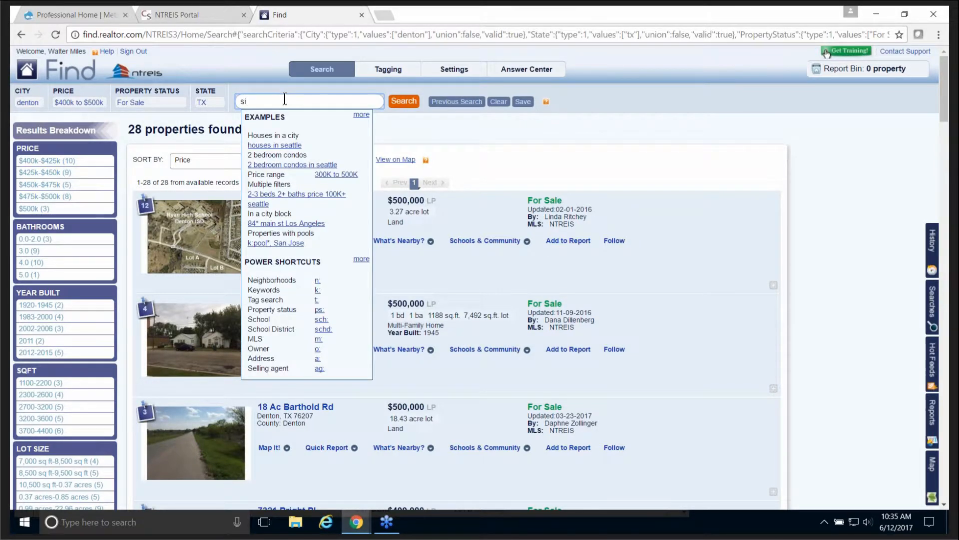
type("ngle f")
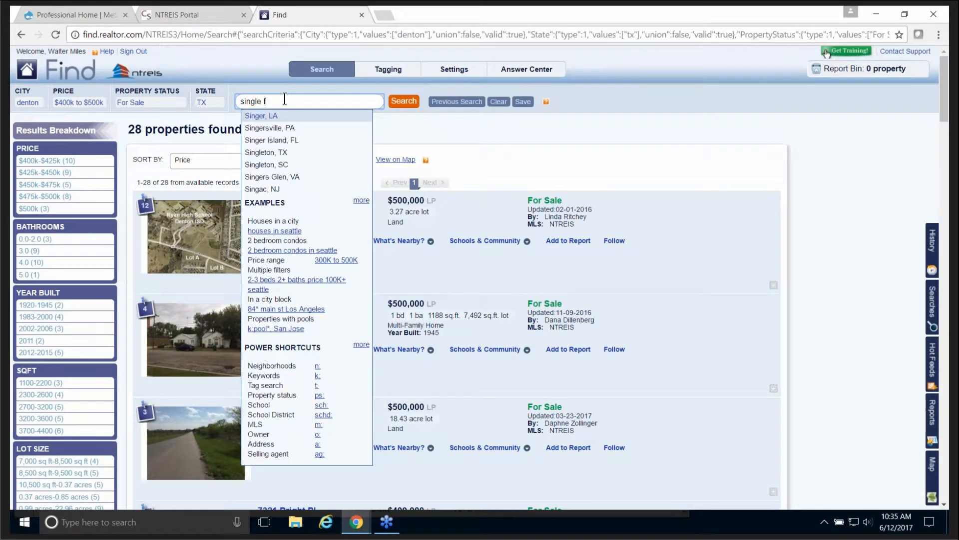
type("amily")
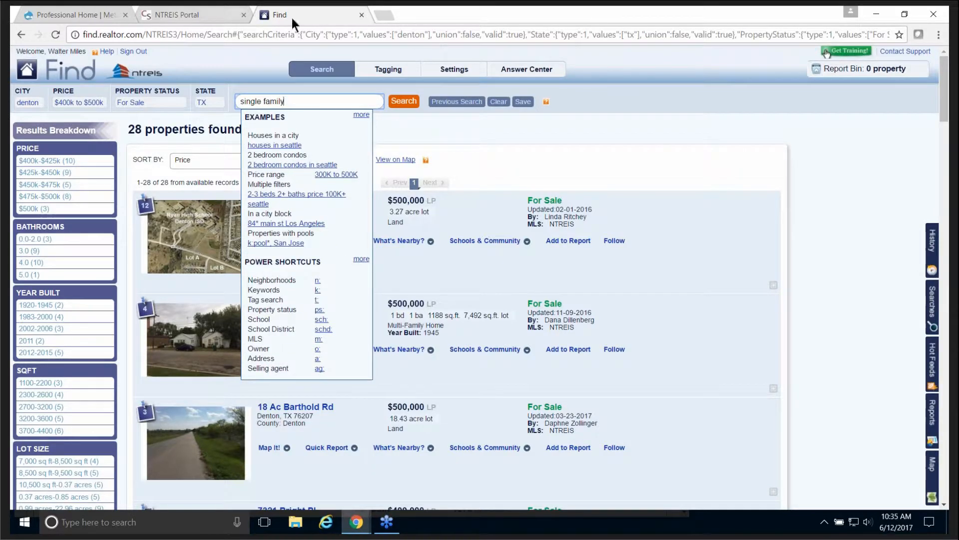
left_click(408, 103)
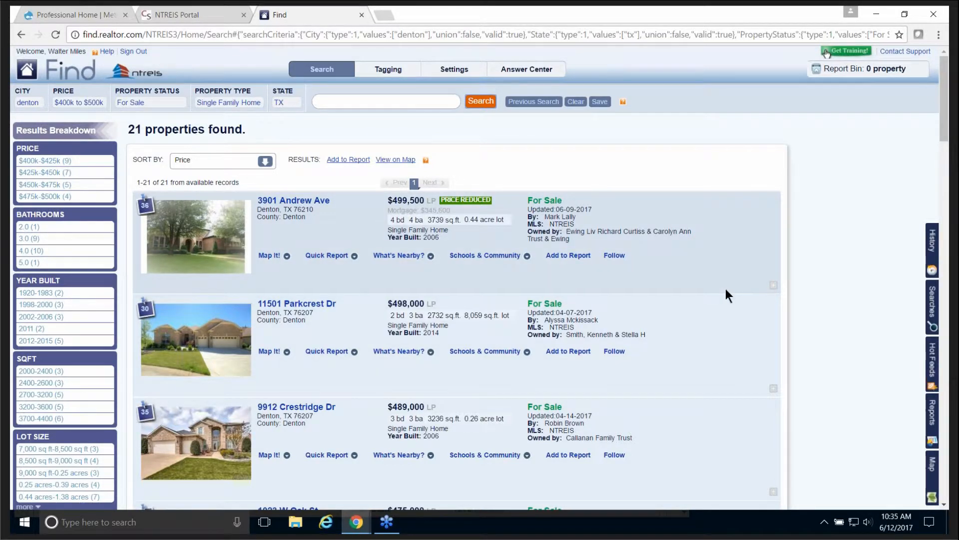
scroll(728, 291, "down", 2)
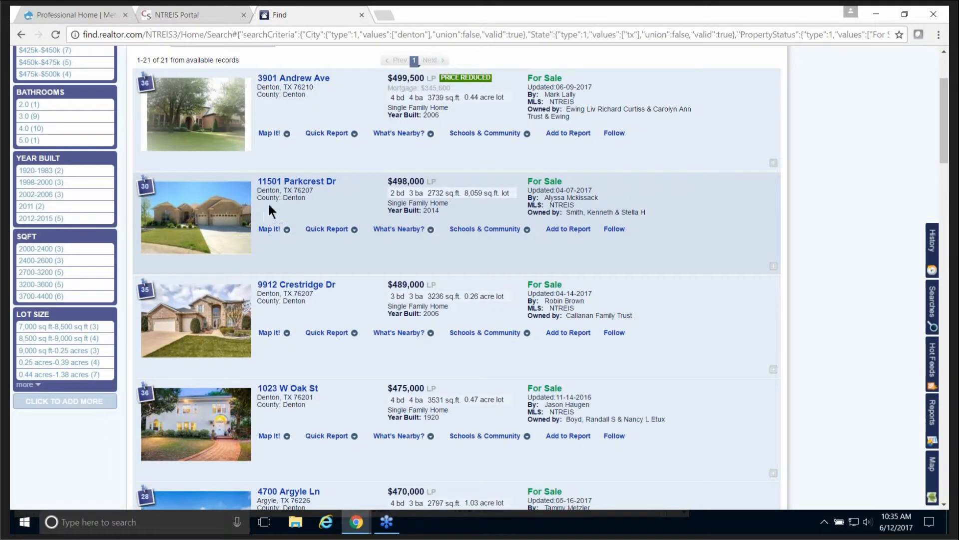
left_click(568, 230)
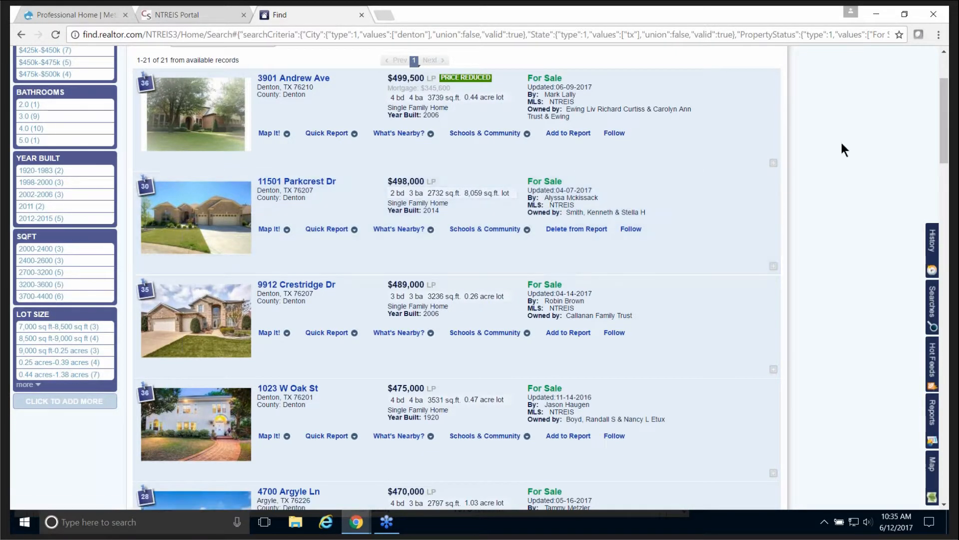
scroll(861, 135, "up", 2)
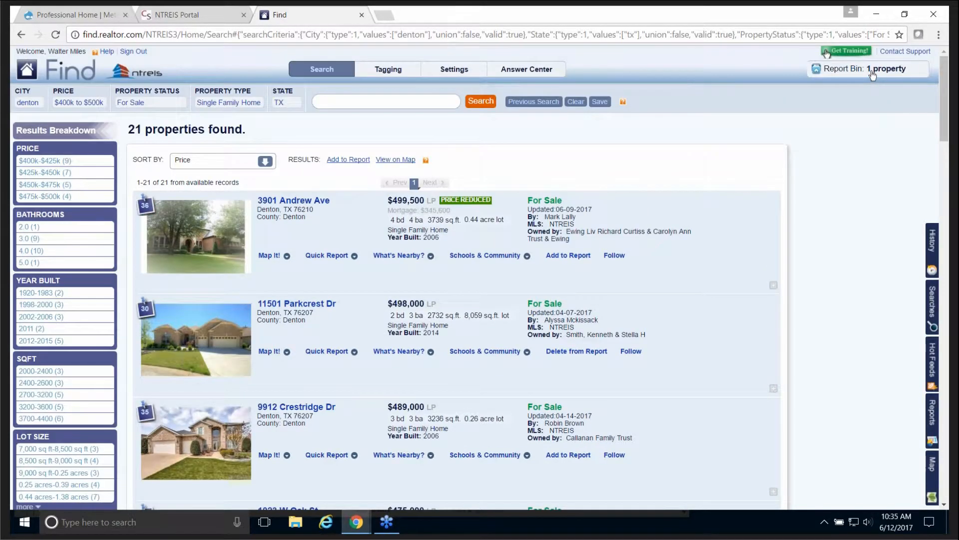
scroll(849, 176, "down", 3)
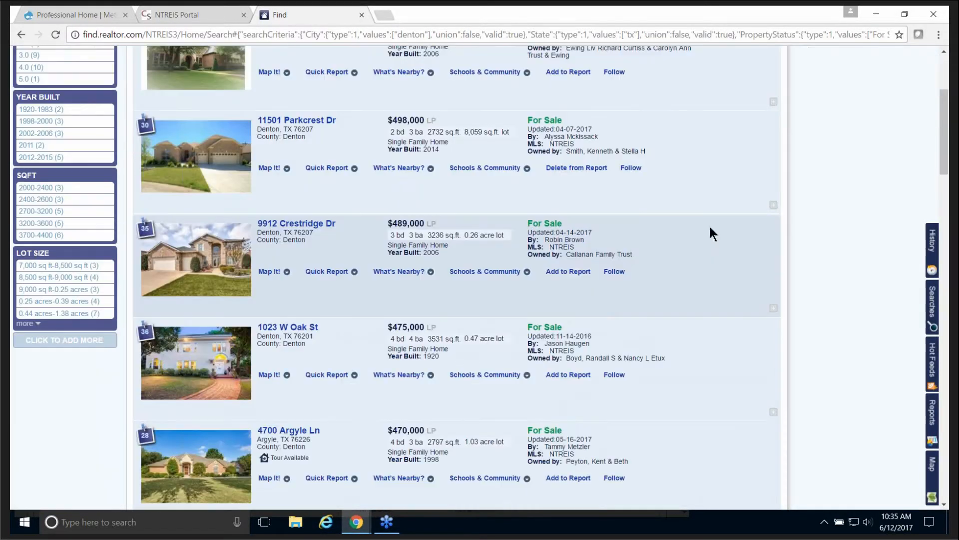
left_click(569, 272)
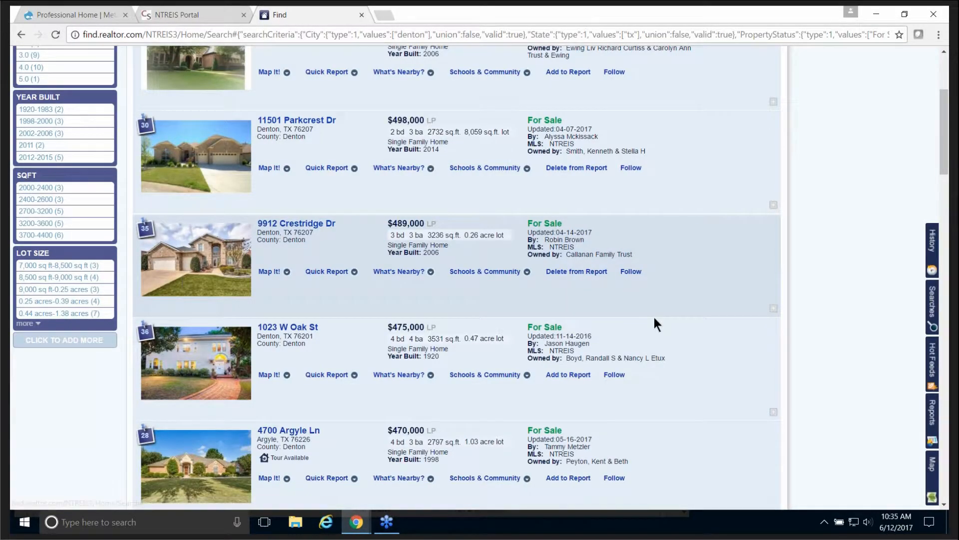
scroll(655, 319, "down", 2)
scroll(655, 318, "down", 1)
left_click(568, 290)
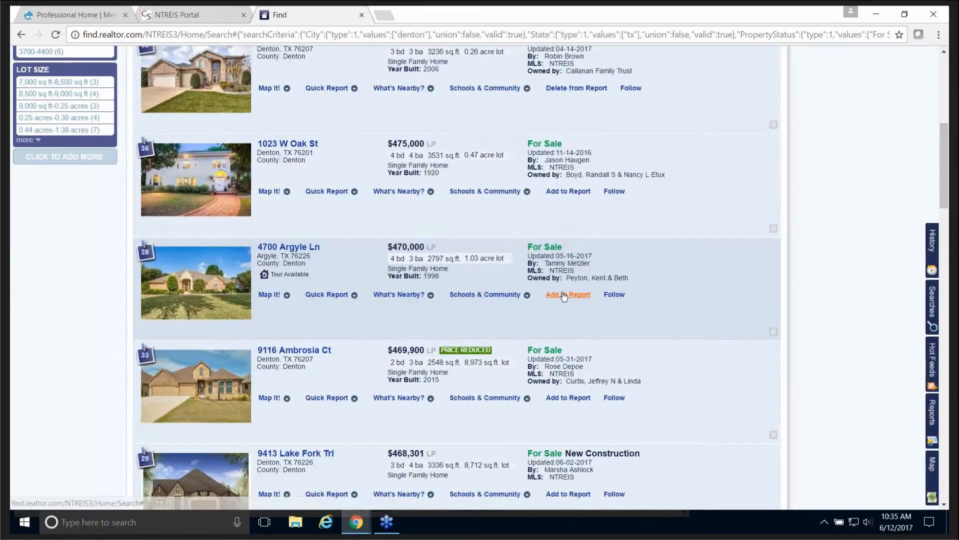
scroll(743, 308, "down", 2)
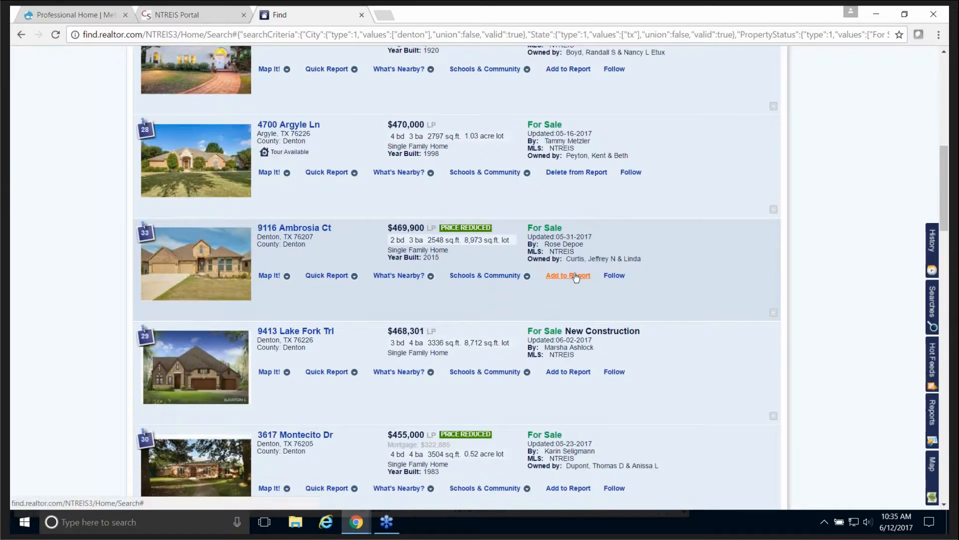
left_click(568, 276)
scroll(817, 248, "up", 10)
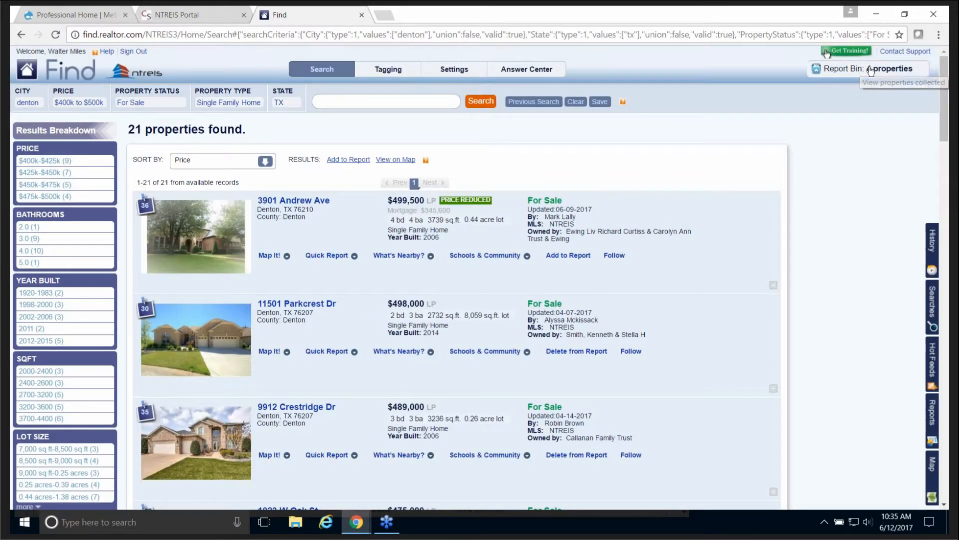
Step: Review the four properties in the Report Bin, then remove all of them
left_click(871, 69)
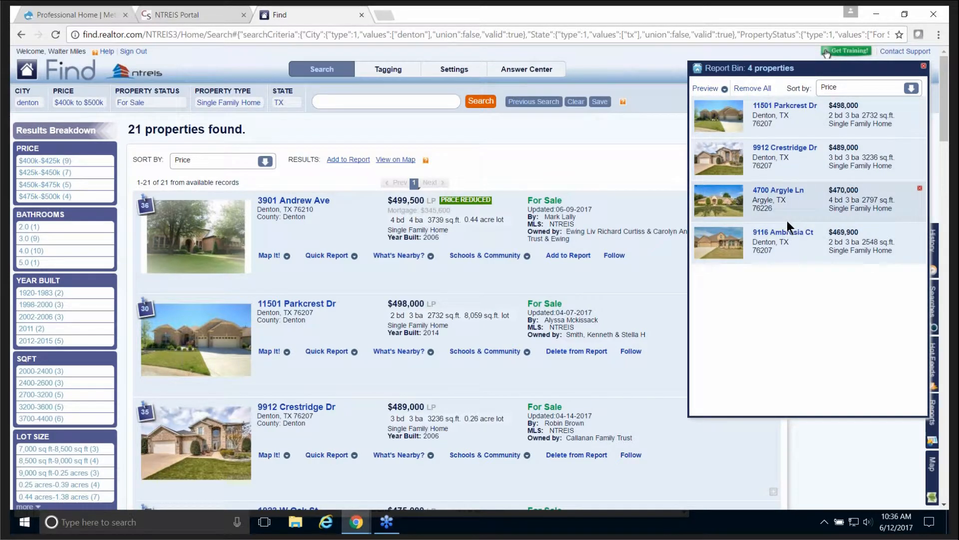
left_click(924, 66)
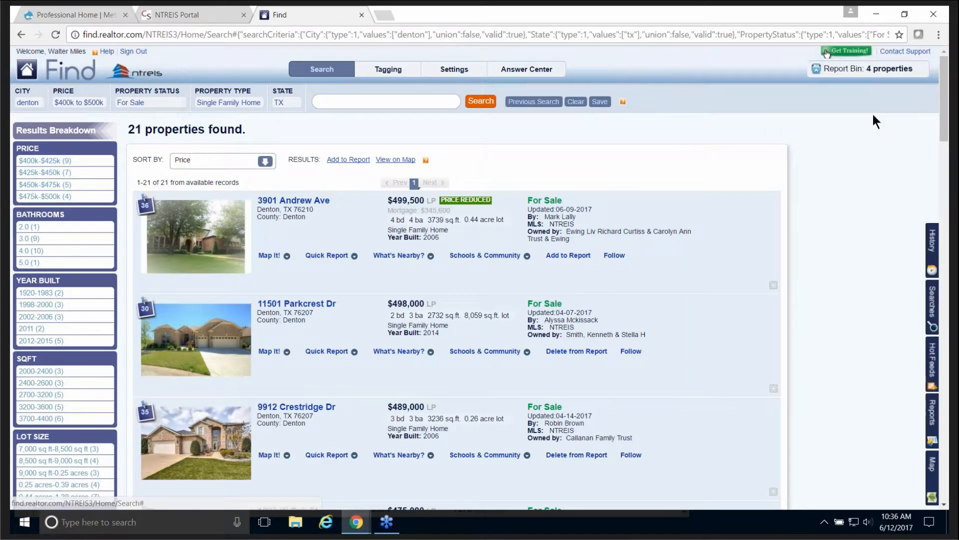
left_click(876, 72)
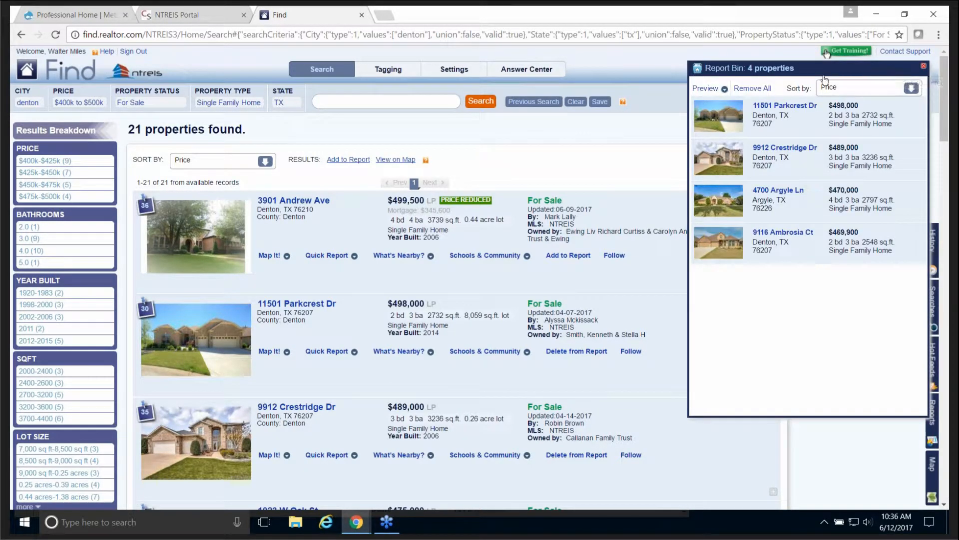
left_click(756, 91)
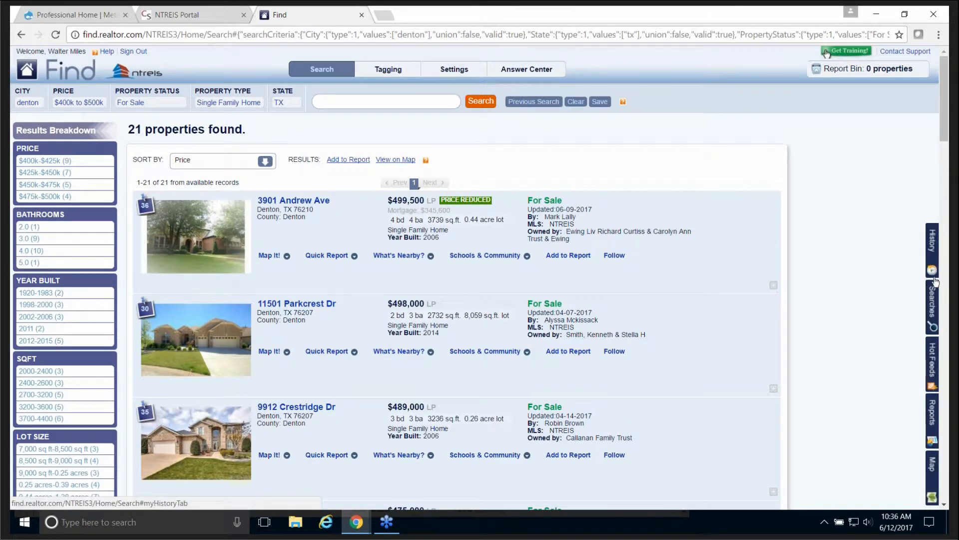
left_click(932, 310)
Step: Save the Denton search under the client's name, then clear criteria to show 105,384,125 properties
left_click(600, 103)
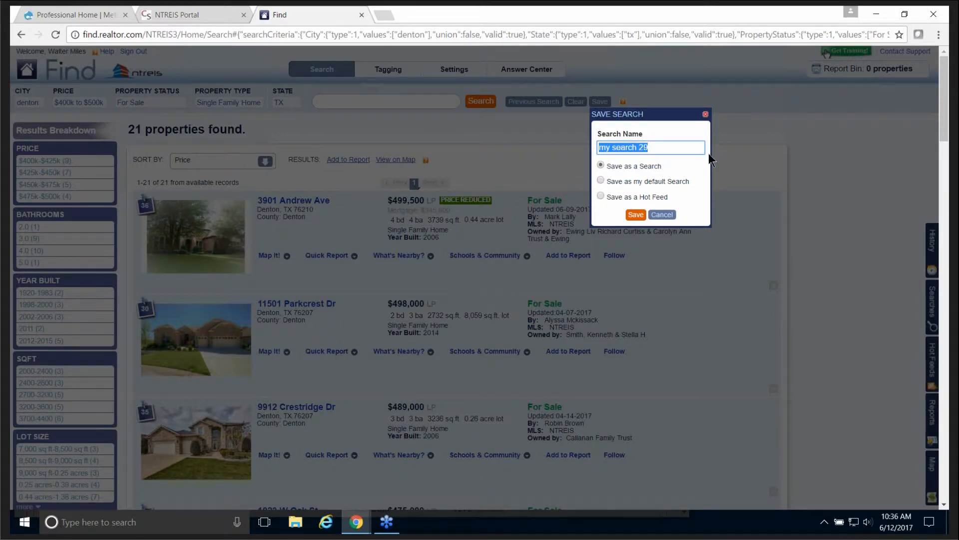
type("Donal")
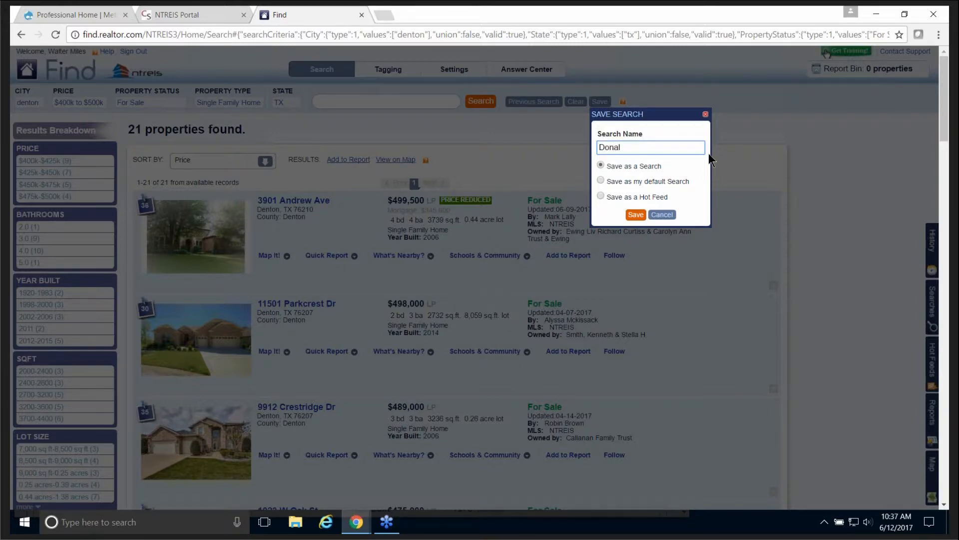
type("d Trump")
left_click(636, 215)
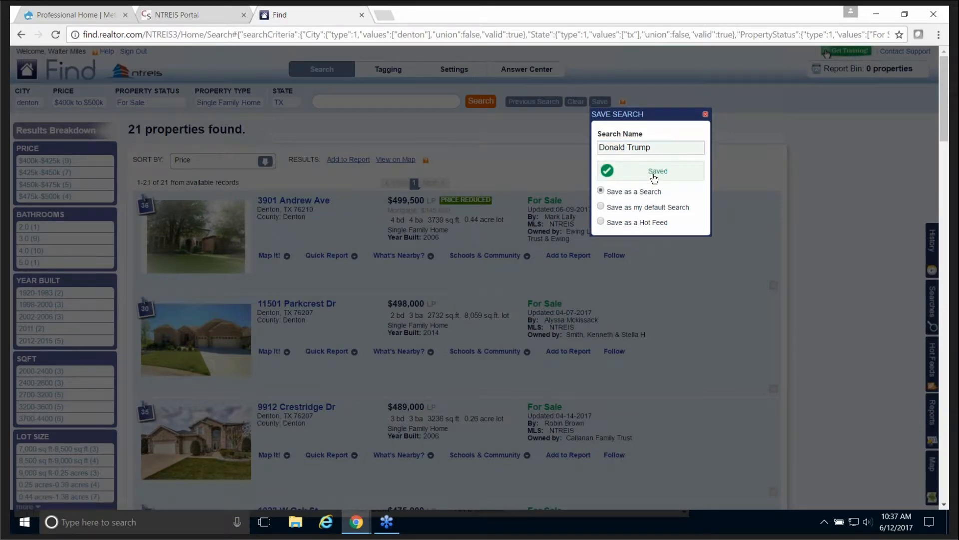
left_click(649, 176)
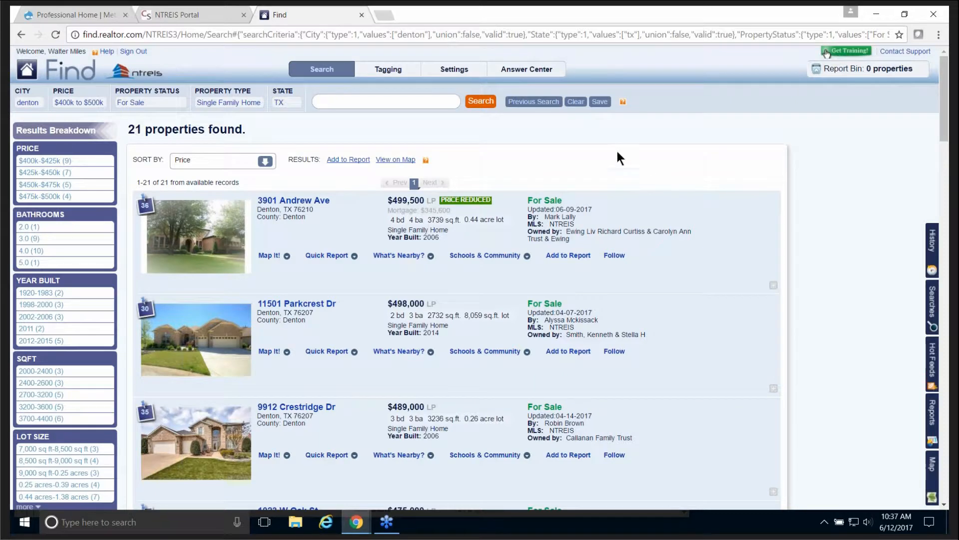
left_click(577, 102)
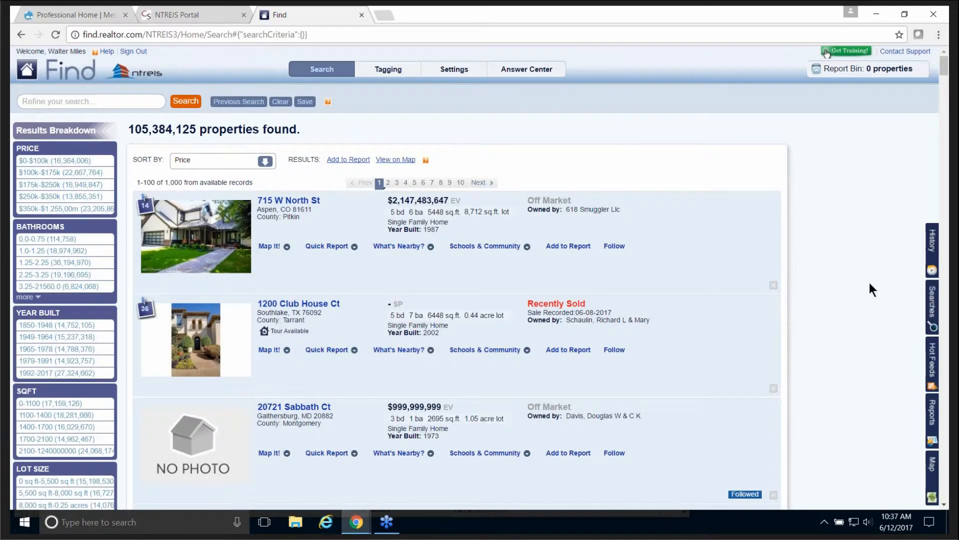
Step: Load the saved client search from the Searches list, restoring the 21 Denton listings
left_click(935, 314)
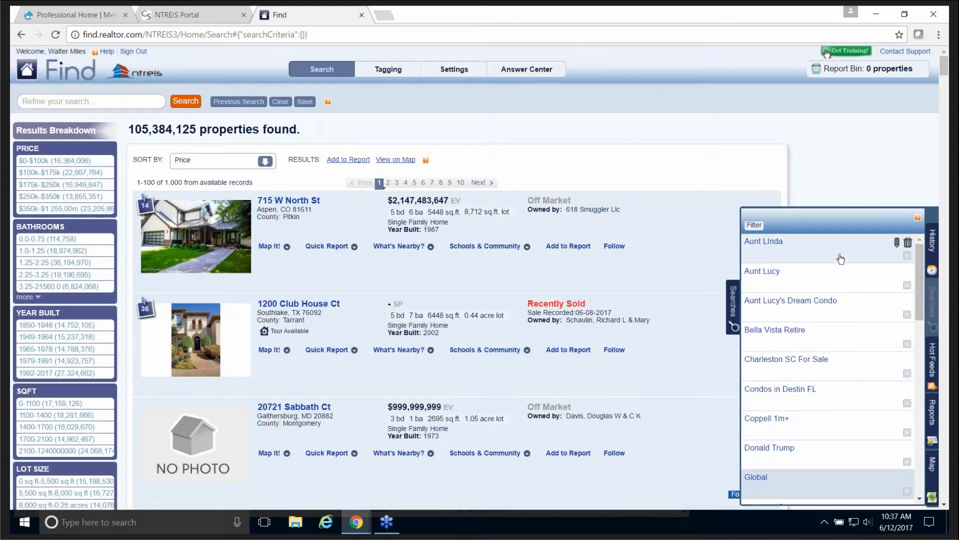
scroll(822, 287, "down", 3)
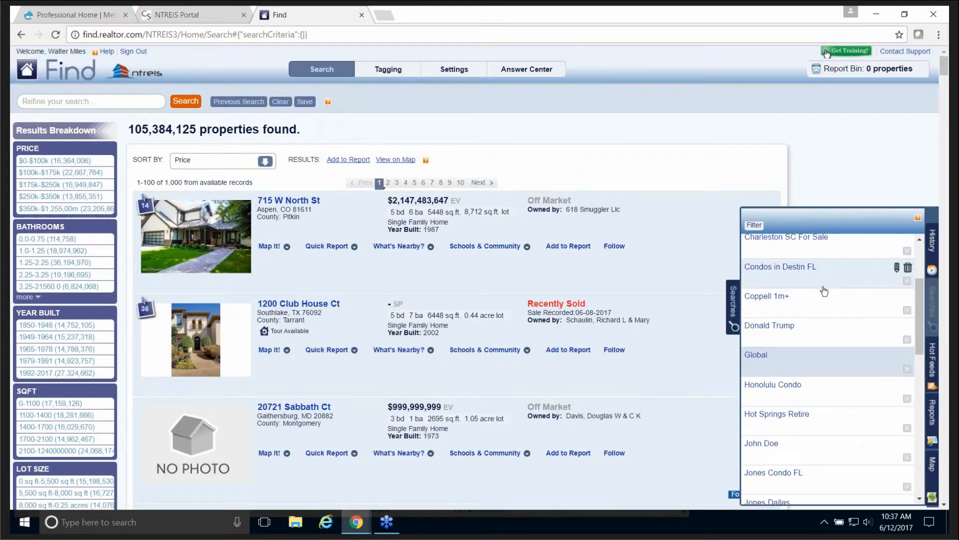
scroll(825, 293, "down", 2)
scroll(823, 293, "up", 2)
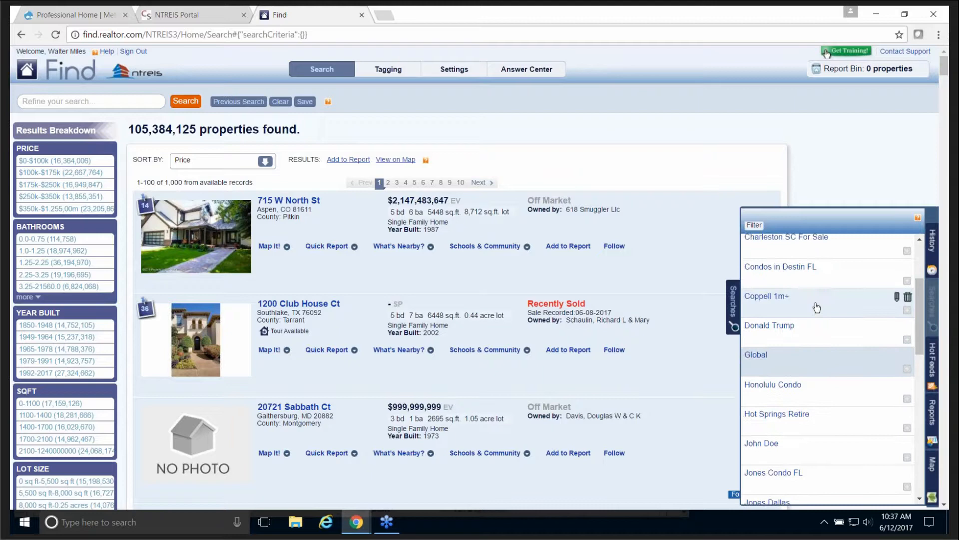
left_click(786, 331)
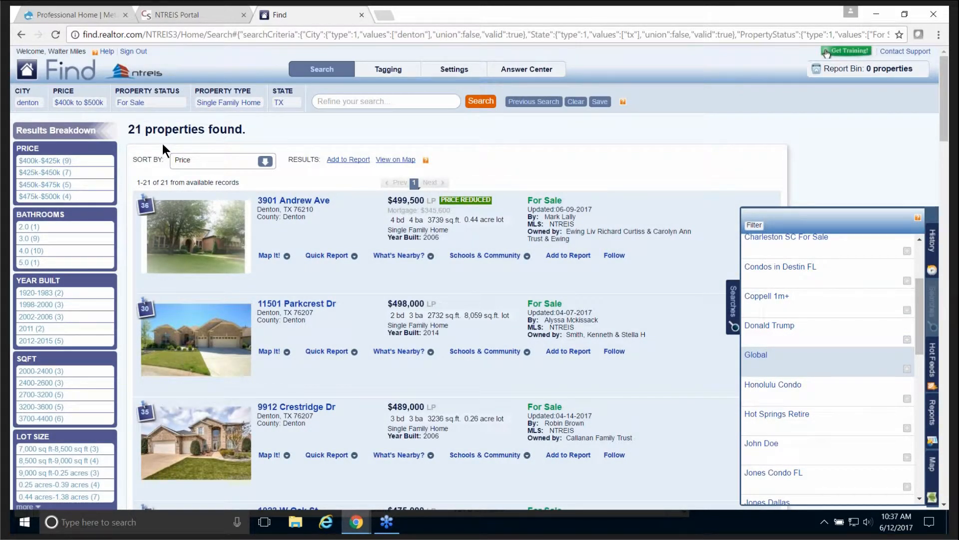
left_click(734, 313)
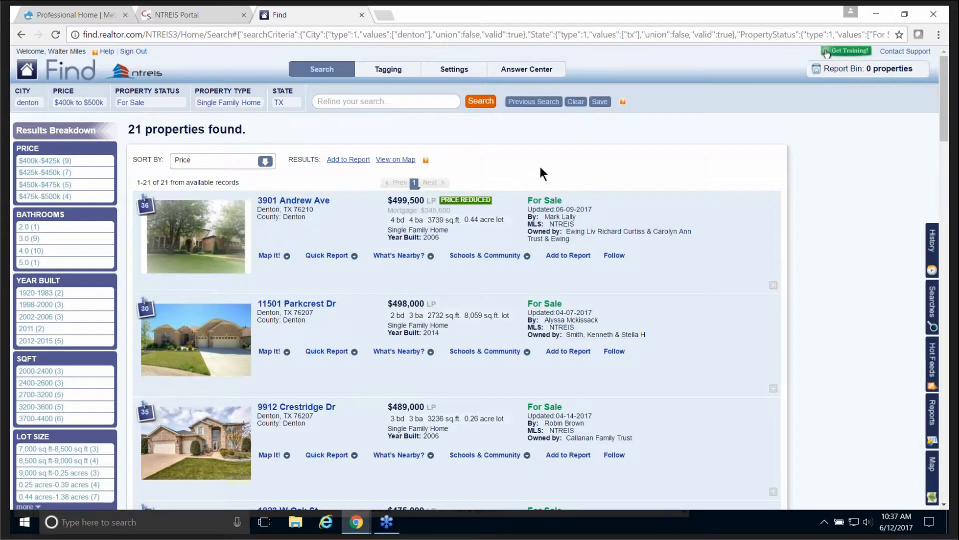
Step: Cancel saving the search and clear the Denton criteria, listing all 105,384,147 properties
left_click(600, 101)
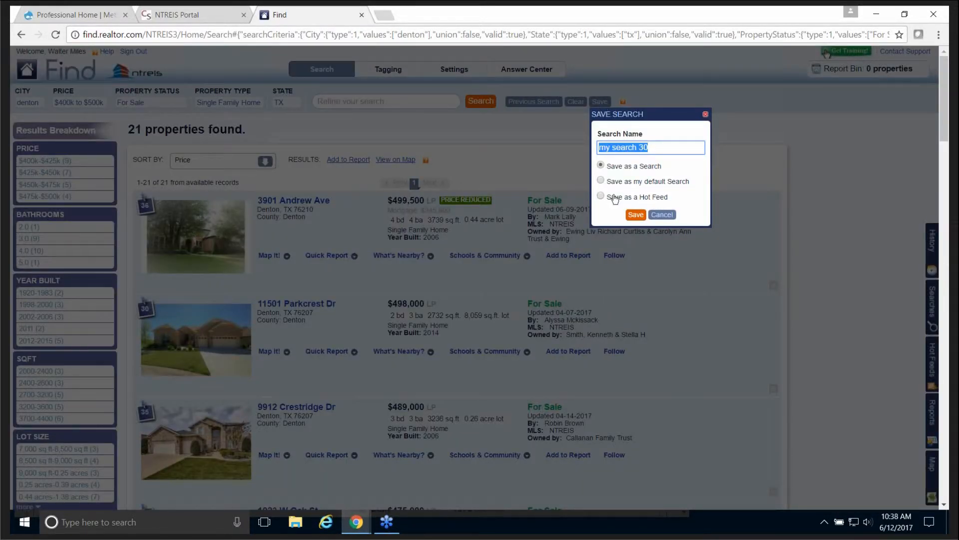
left_click(661, 215)
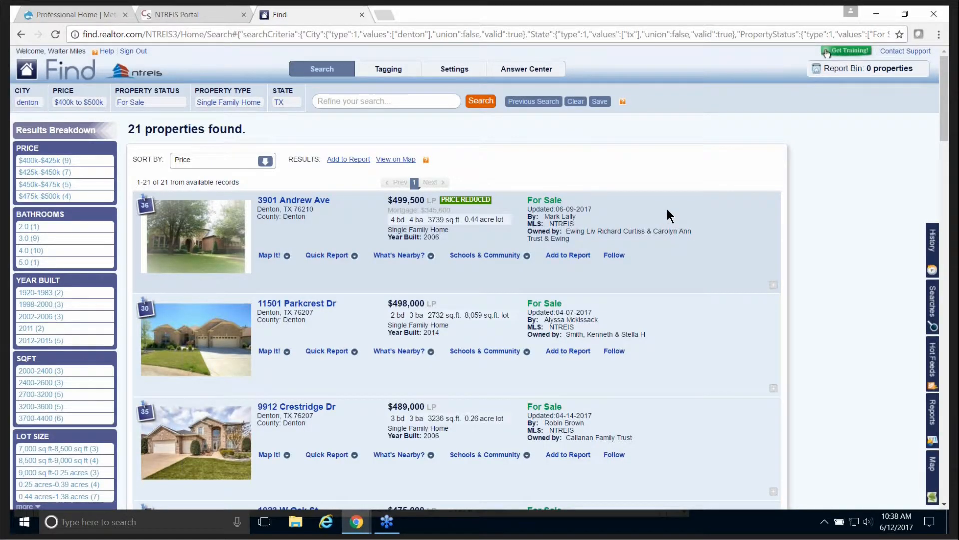
left_click(577, 103)
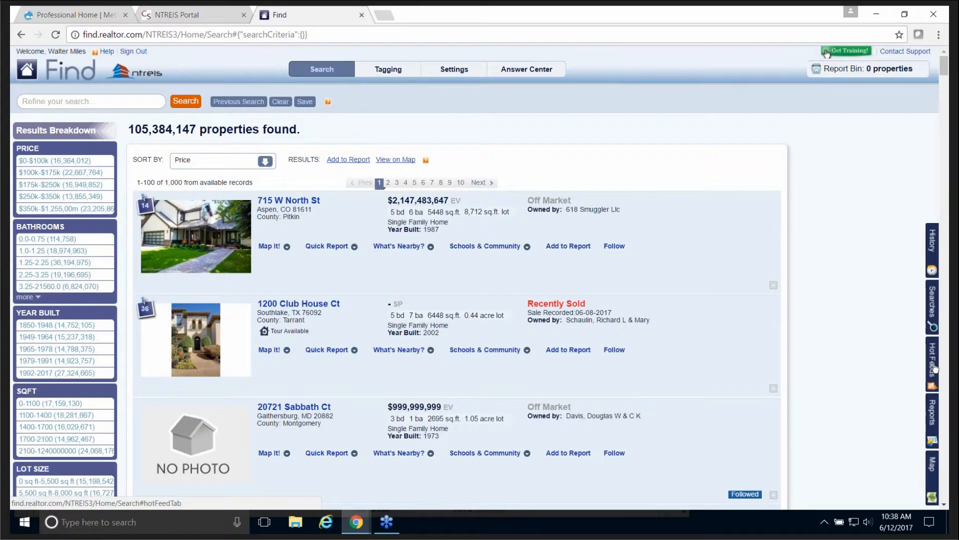
left_click(932, 368)
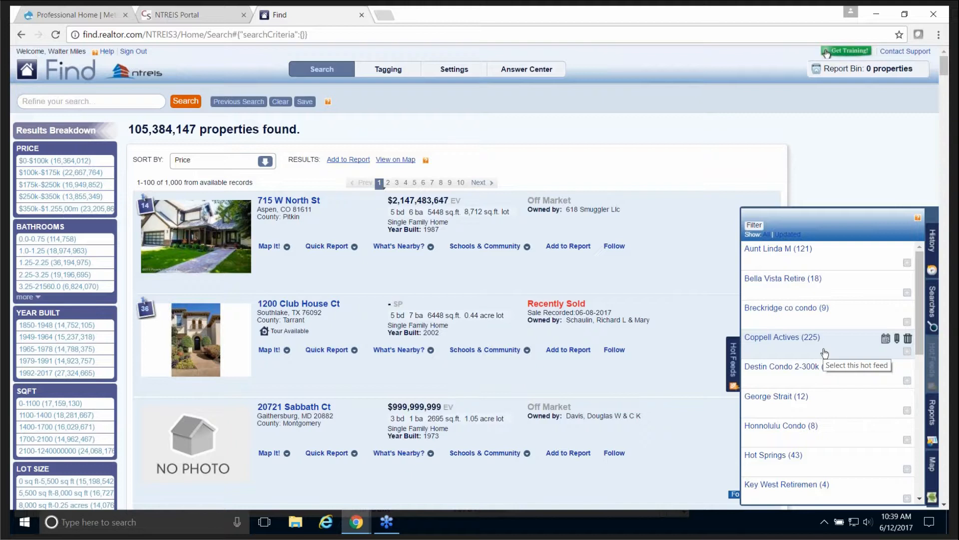
left_click(731, 363)
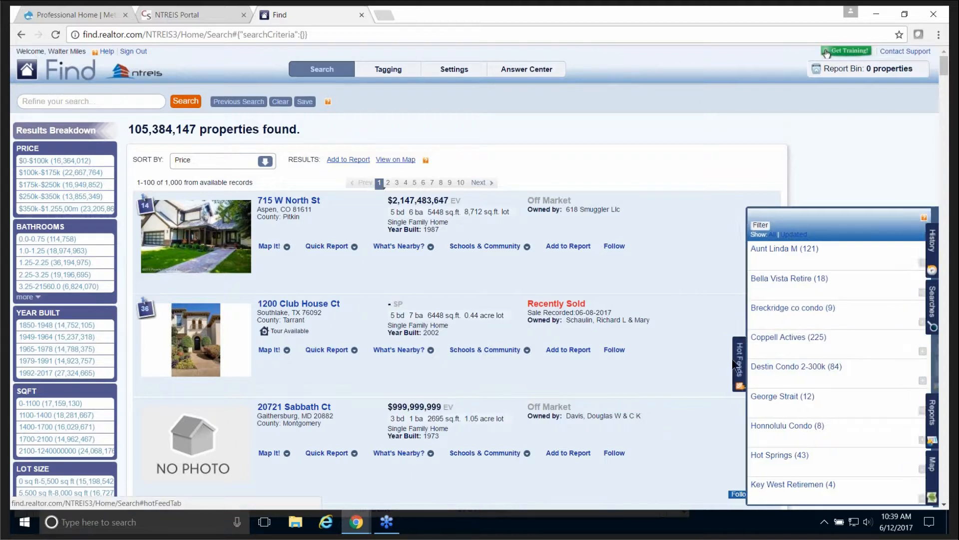
left_click(931, 412)
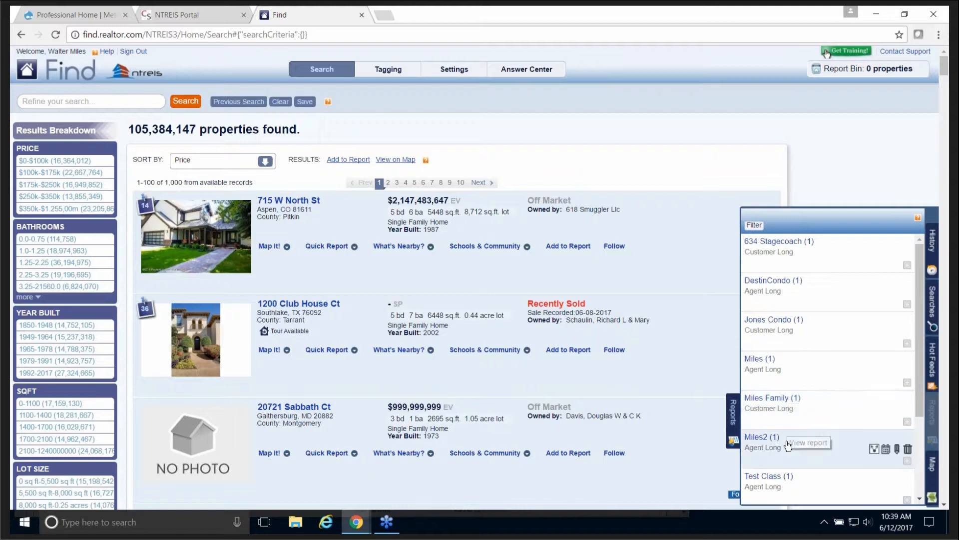
left_click(736, 424)
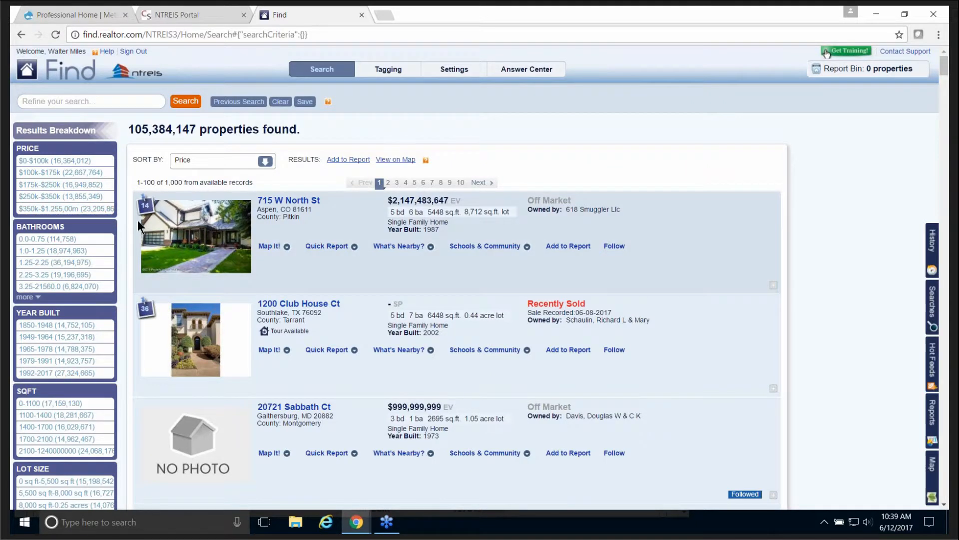
Step: Search for Destin, FL from the location suggestions, returning 21,458 properties
left_click(117, 102)
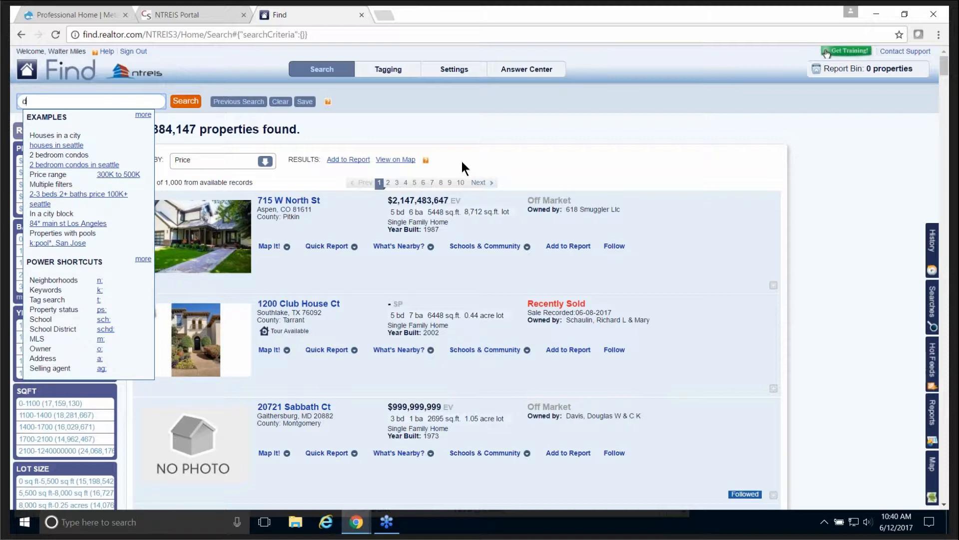
type("estin")
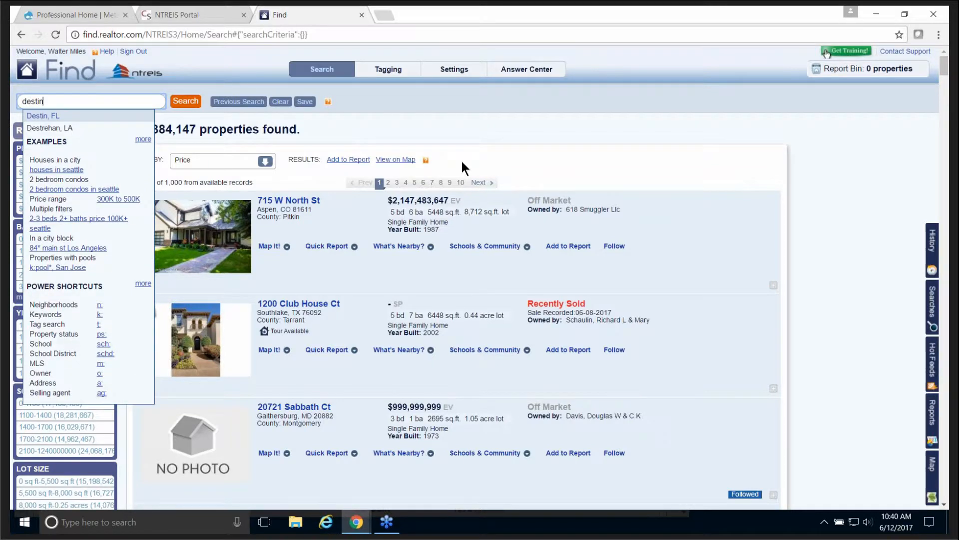
left_click(71, 117)
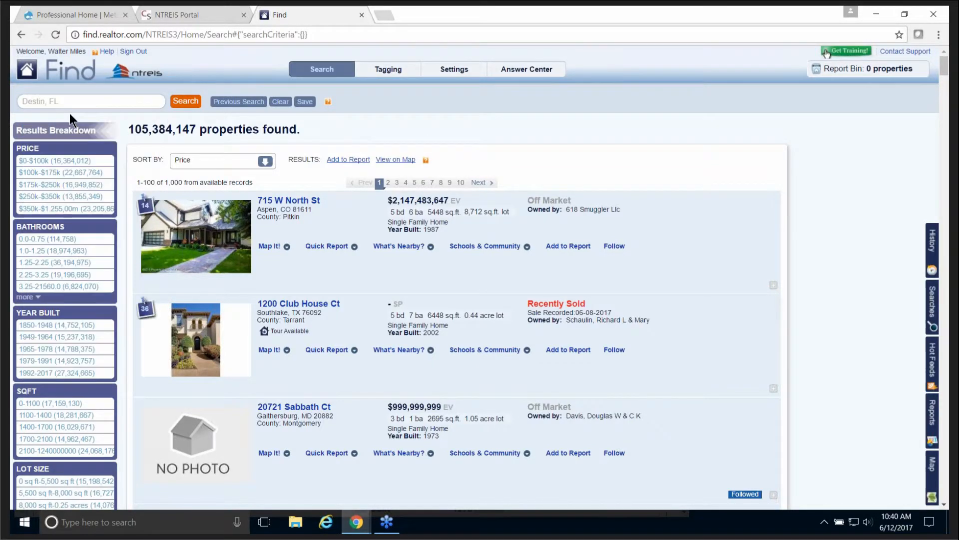
left_click(188, 105)
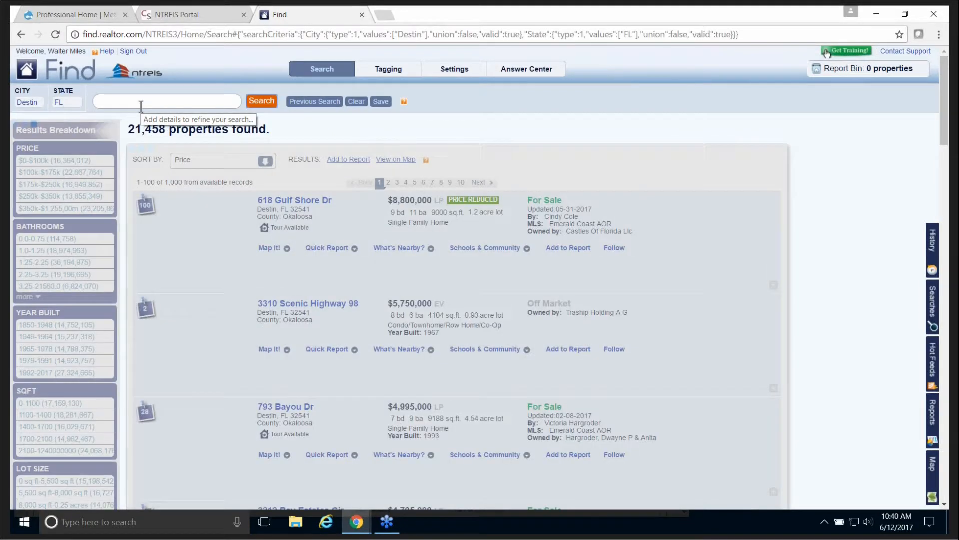
left_click(194, 96)
Step: Add For Sale status and a $350k–$450k price range to the Destin search
type("for")
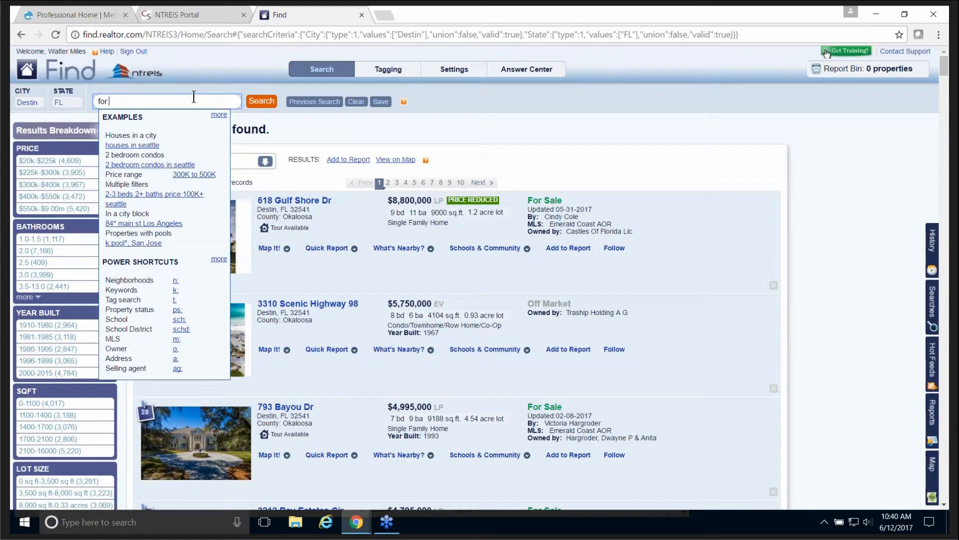
type(" sale condo")
left_click(264, 100)
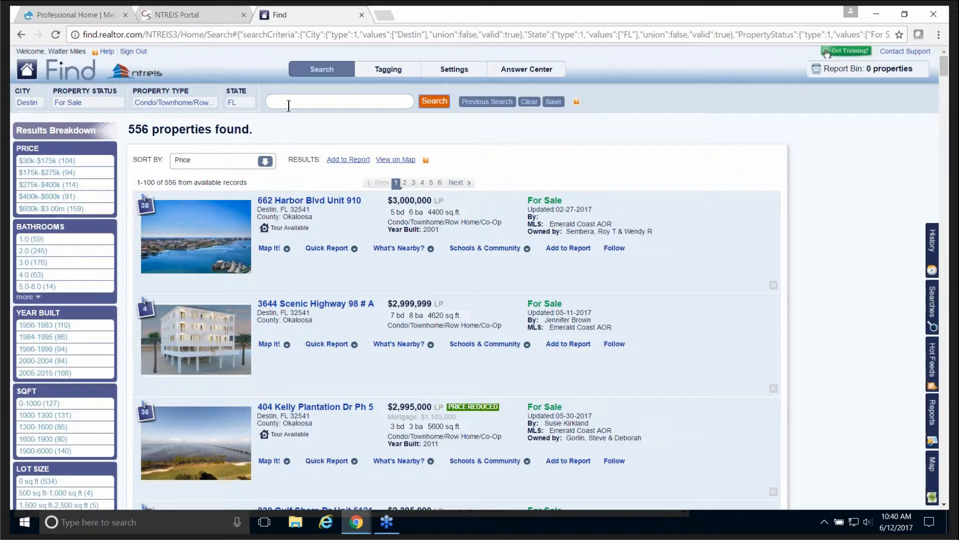
left_click(289, 102)
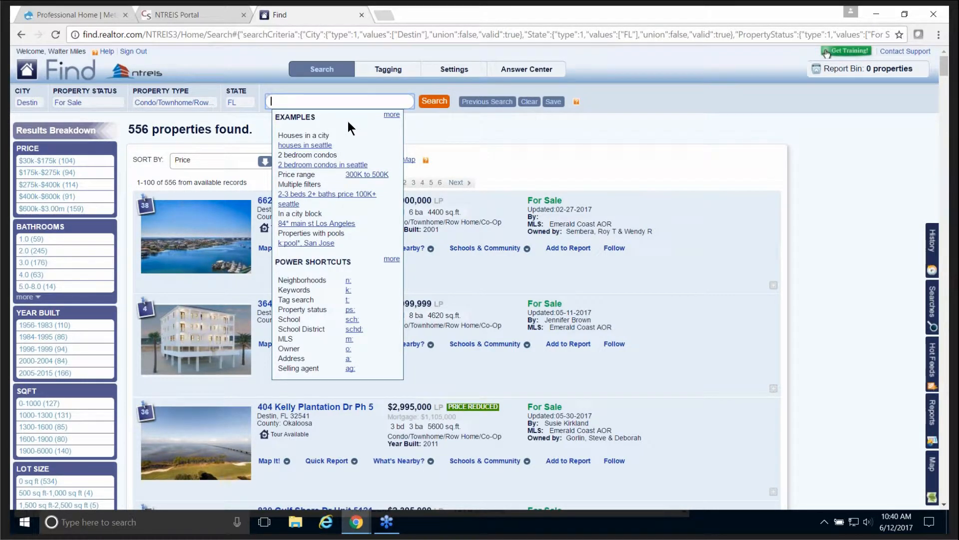
type("350k-450k")
left_click(435, 101)
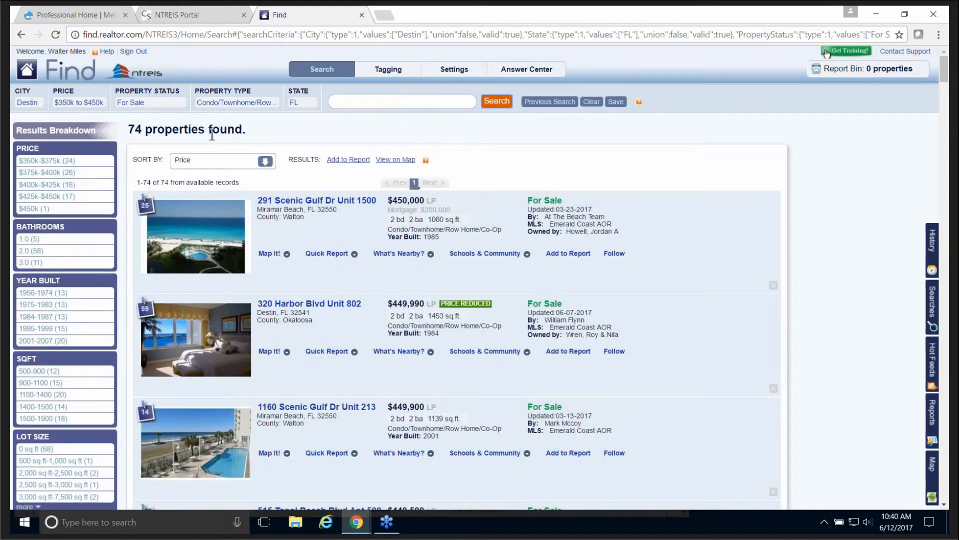
Step: Add the 'water front' keyword, narrowing the results to 29 properties
left_click(367, 101)
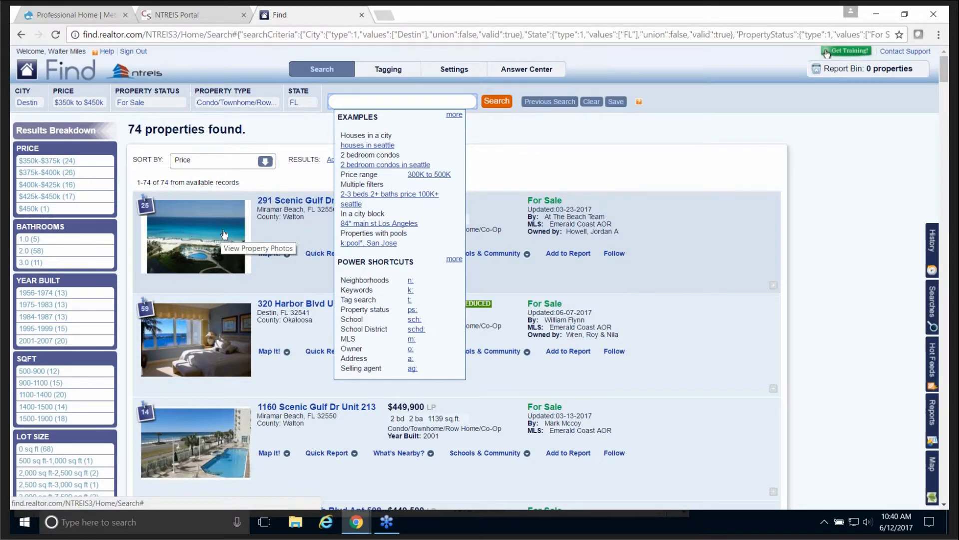
type("w")
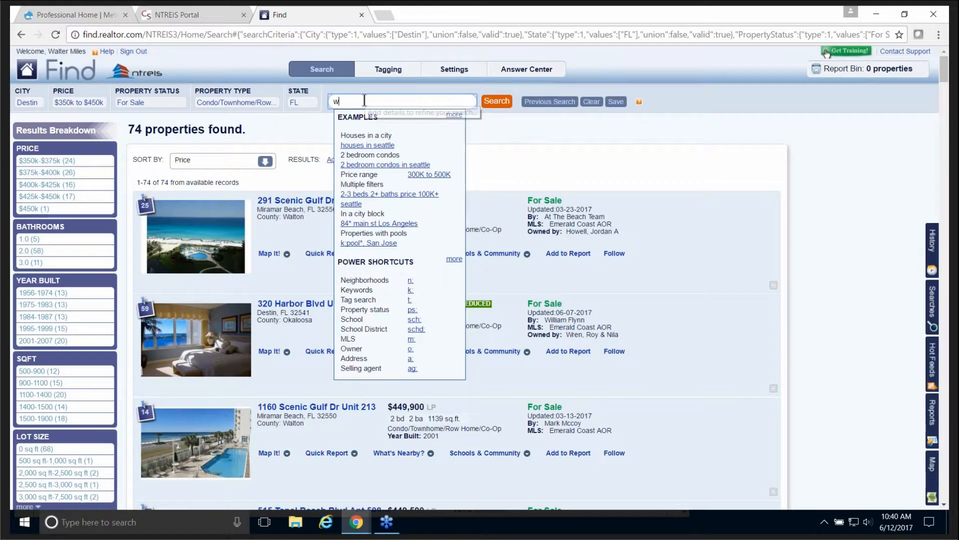
type("ater")
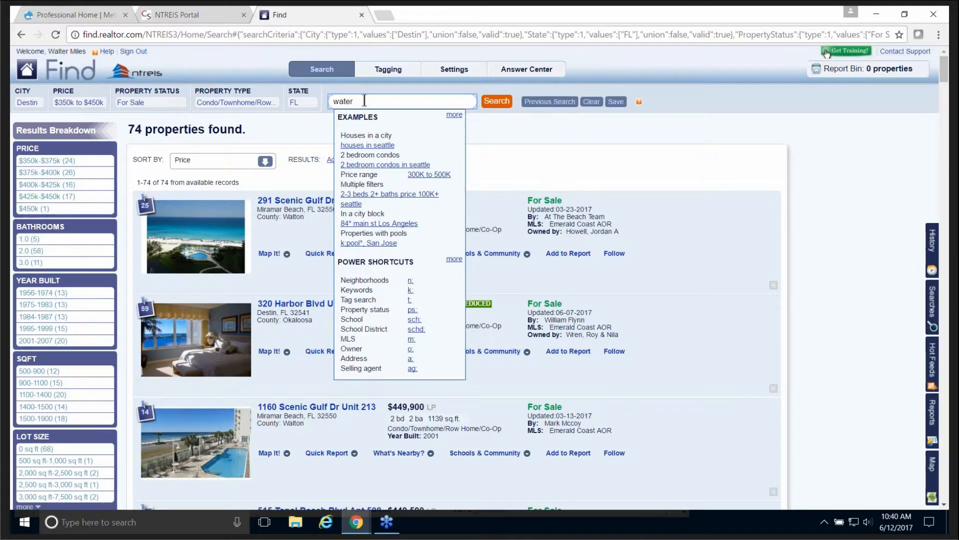
type(" front")
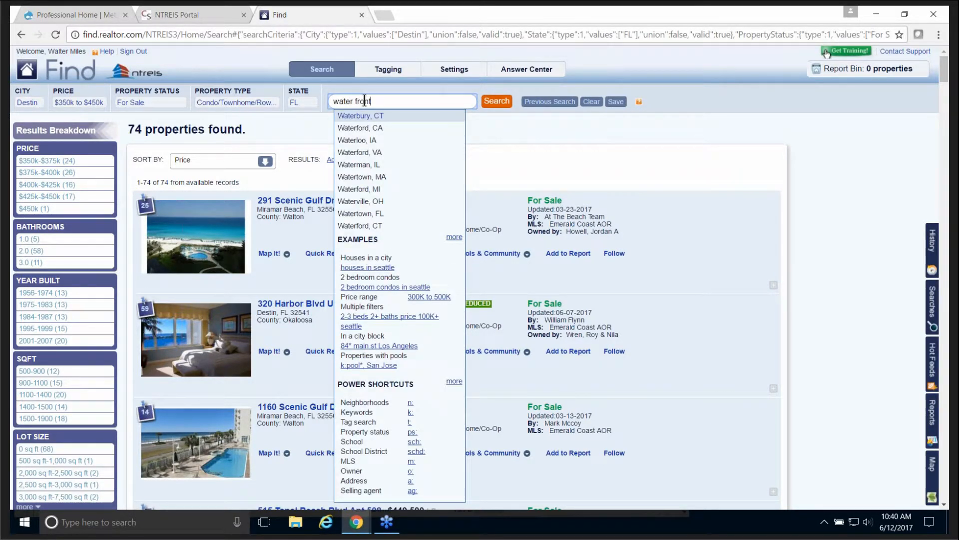
left_click(502, 102)
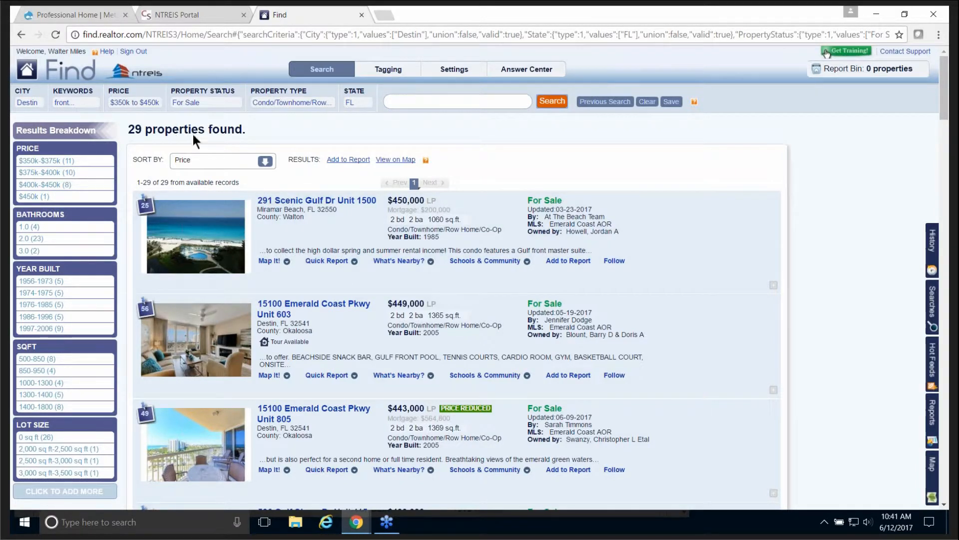
left_click(320, 199)
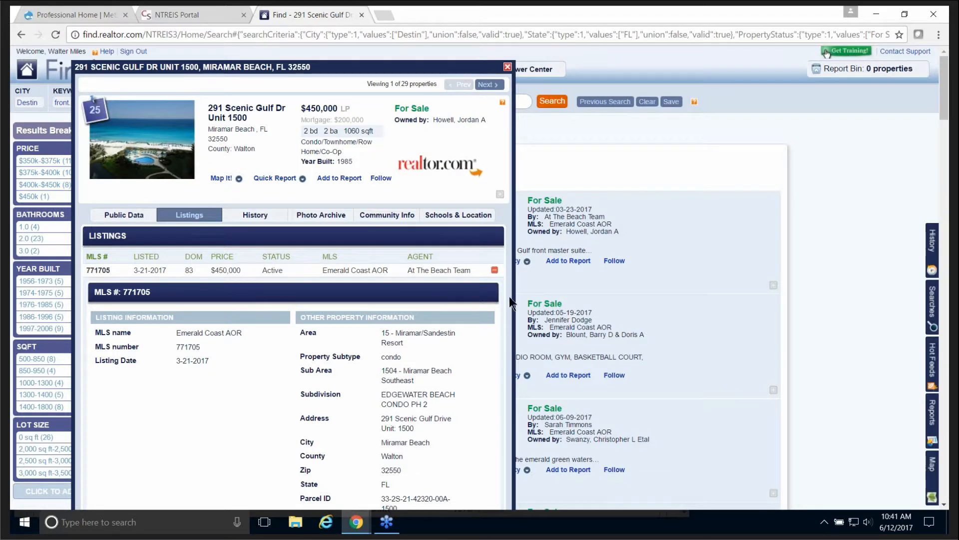
scroll(422, 306, "down", 12)
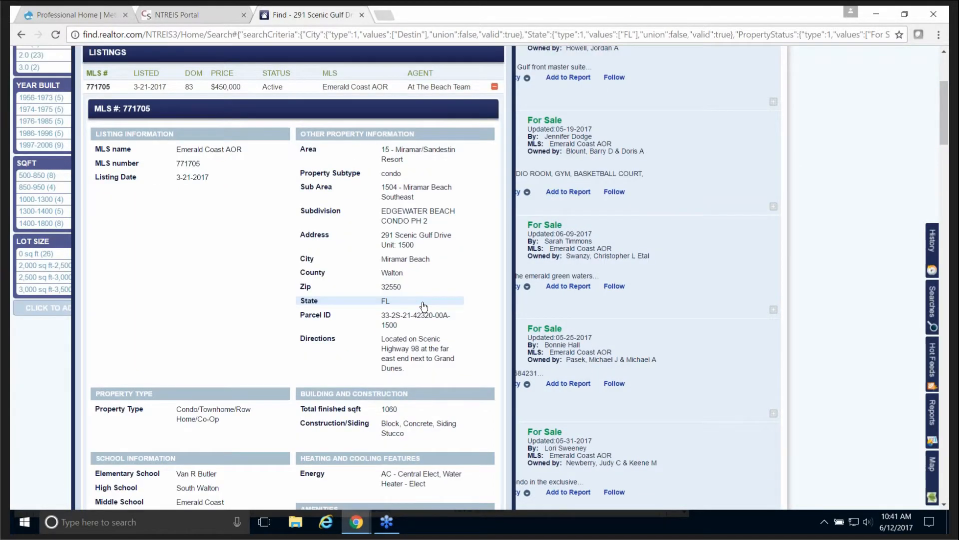
scroll(401, 307, "down", 9)
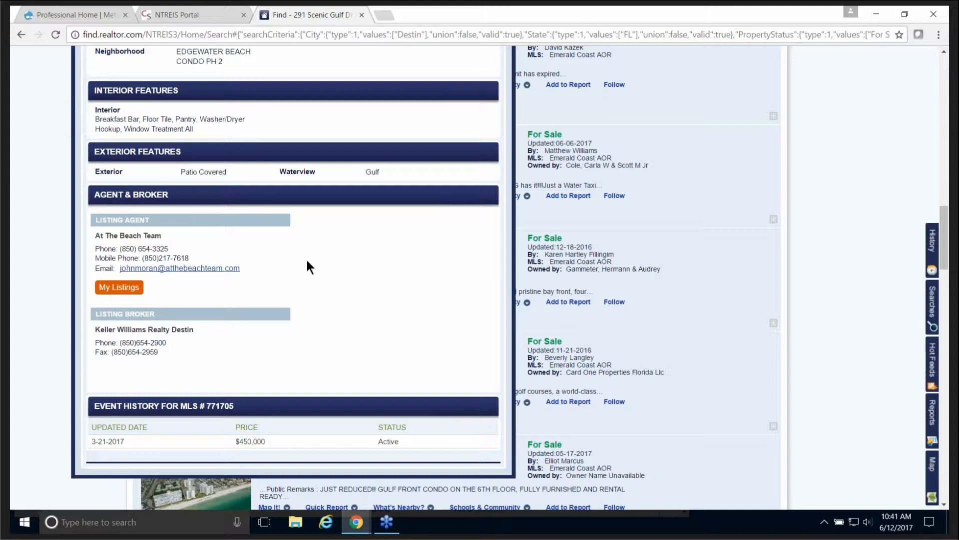
scroll(319, 263, "up", 8)
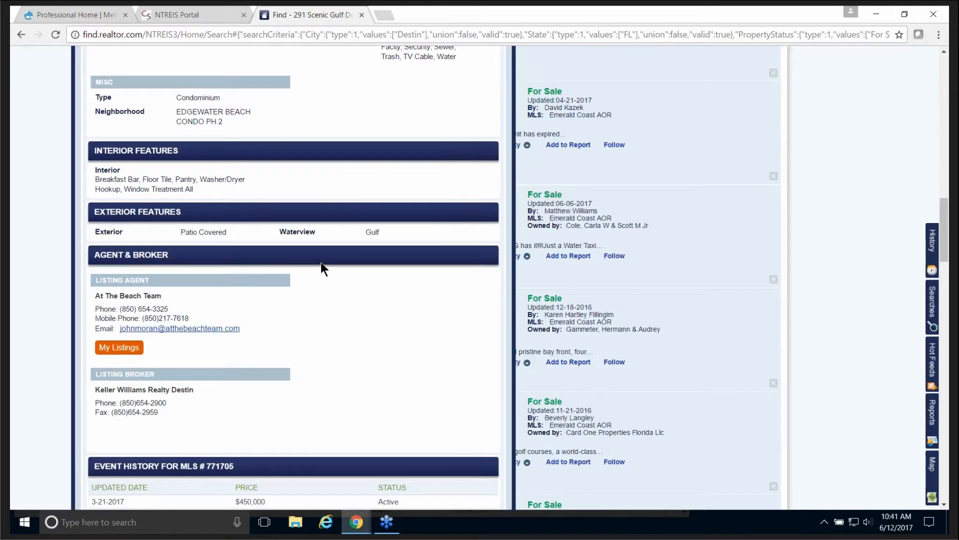
scroll(322, 265, "up", 10)
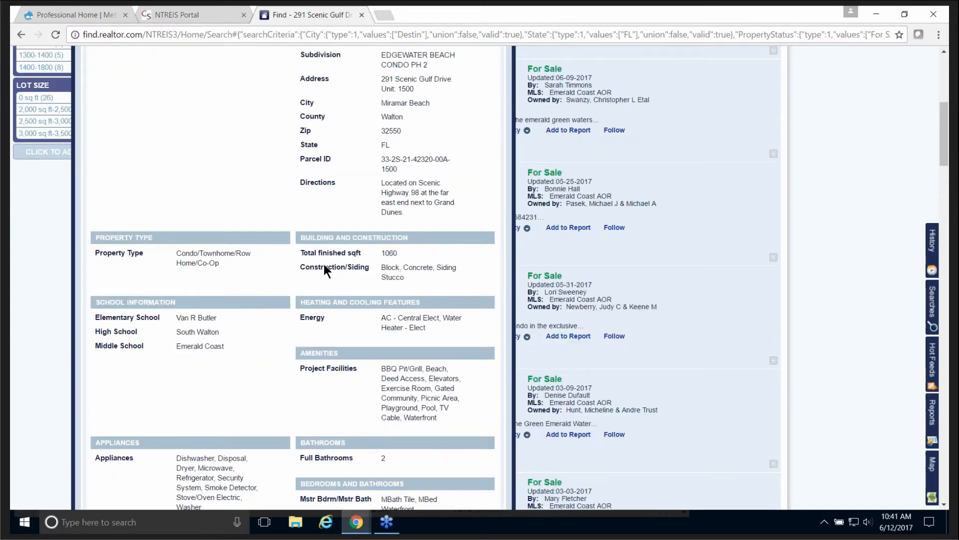
scroll(324, 268, "up", 4)
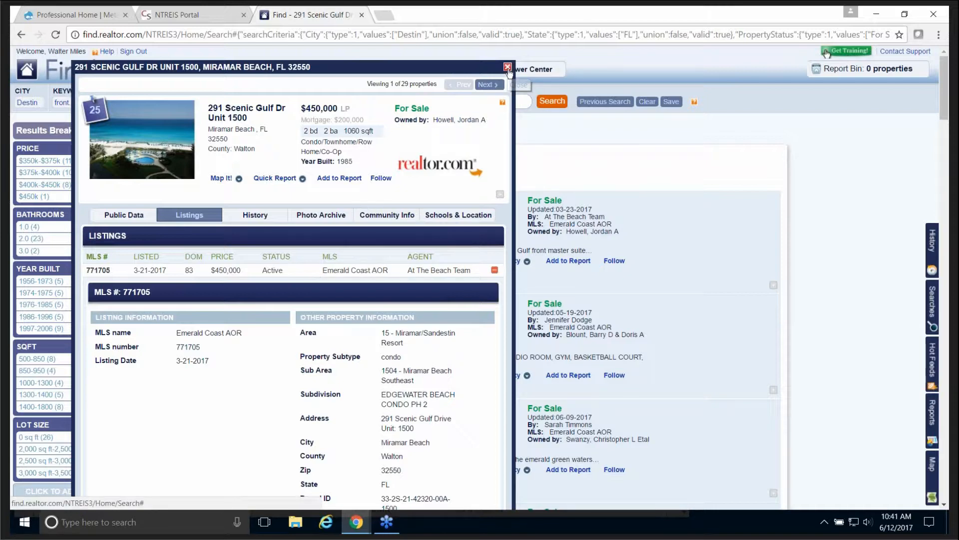
left_click(507, 68)
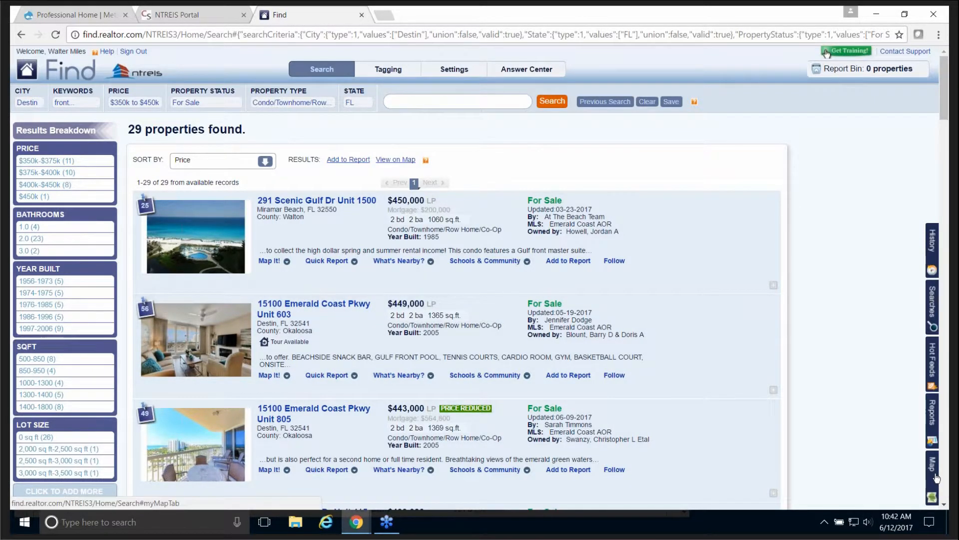
Step: Show the 29 Destin results on a zoomed-in aerial map around Crystal Beach
left_click(934, 475)
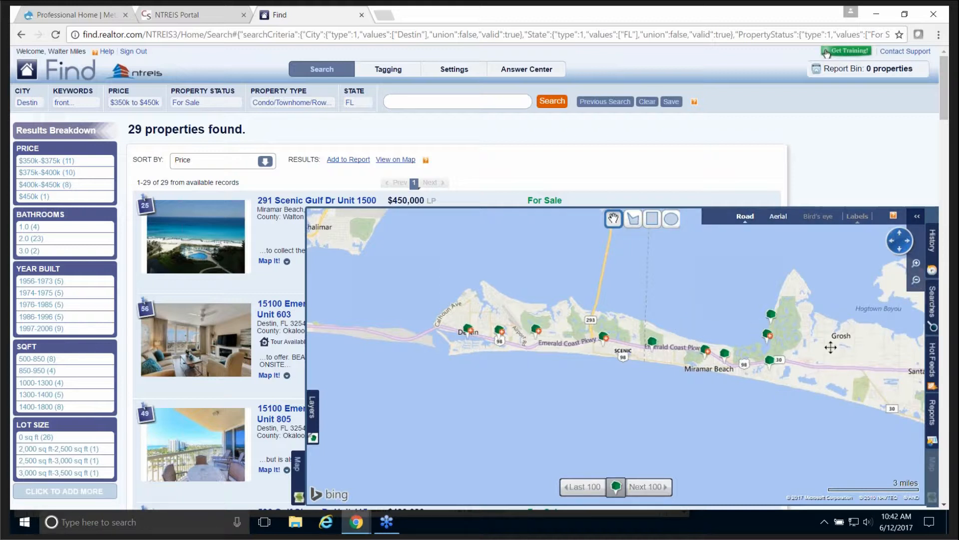
left_click(916, 265)
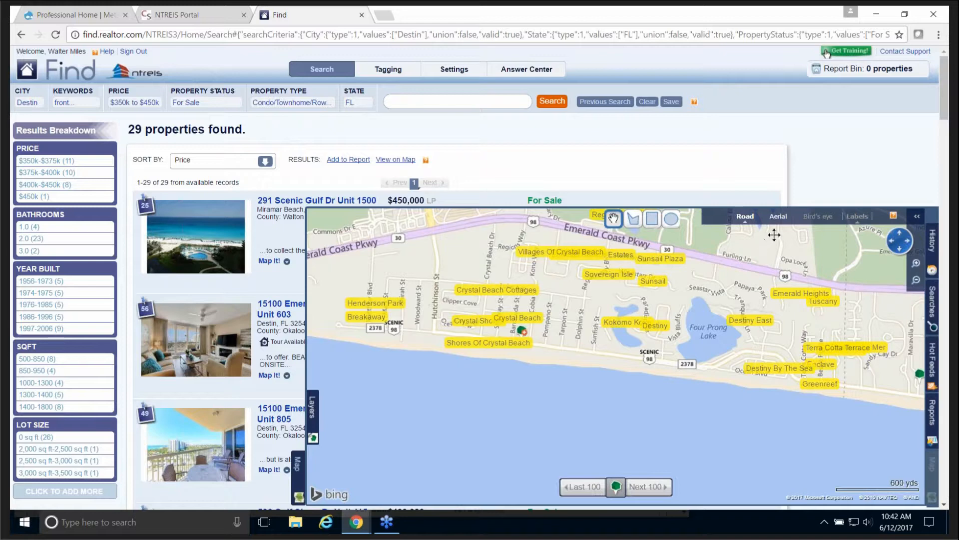
left_click(778, 216)
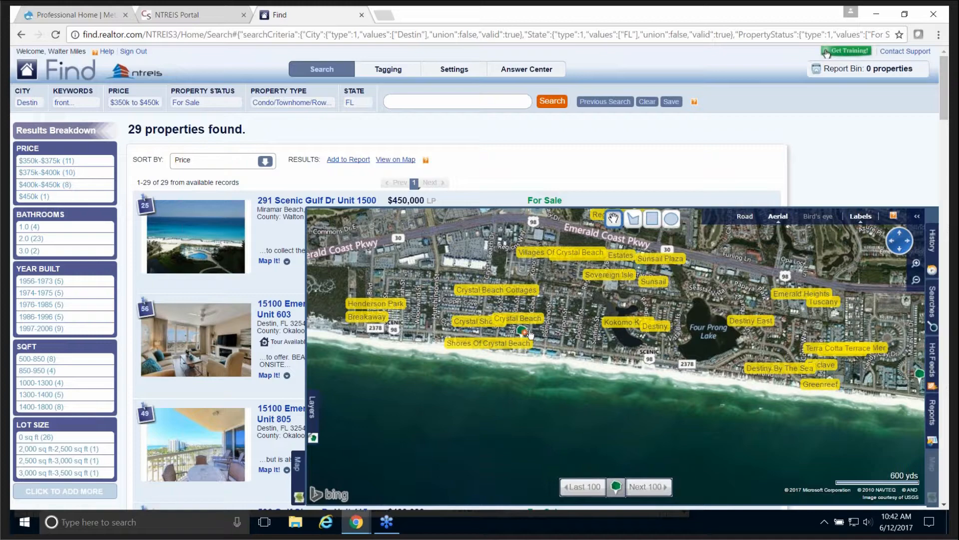
Step: Pan the aerial map past Indian Bayou and Destin Harbor, then east along Emerald Coast Pkwy
left_click_drag(321, 246, 558, 345)
left_click_drag(487, 304, 549, 370)
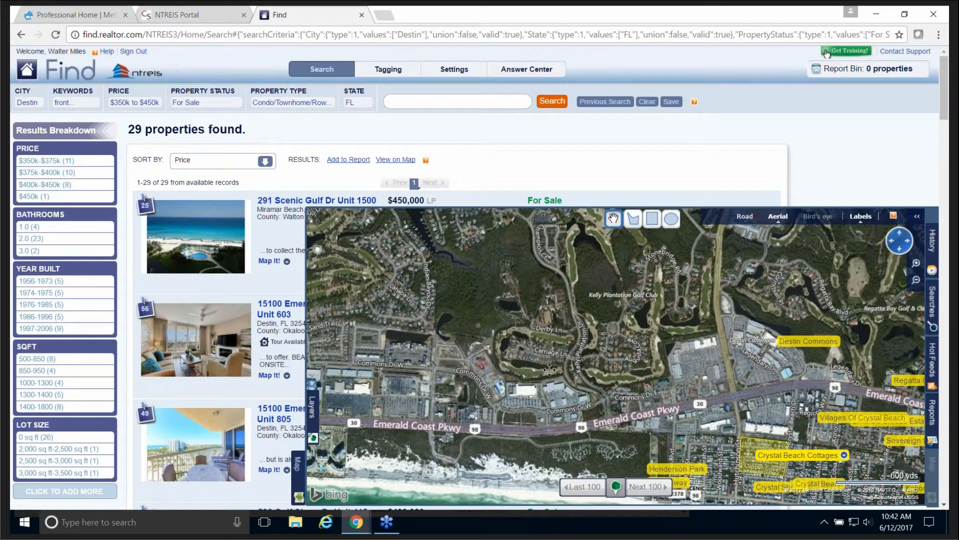
left_click_drag(477, 307, 552, 394)
left_click_drag(482, 327, 650, 440)
left_click_drag(489, 389, 645, 414)
left_click_drag(484, 428, 570, 421)
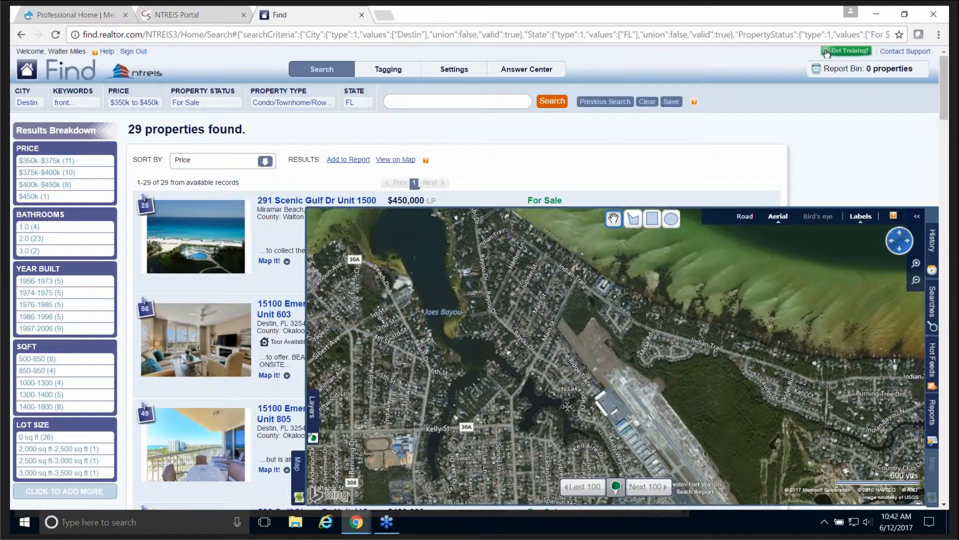
left_click_drag(567, 407, 640, 337)
left_click_drag(525, 416, 531, 286)
left_click_drag(592, 421, 589, 342)
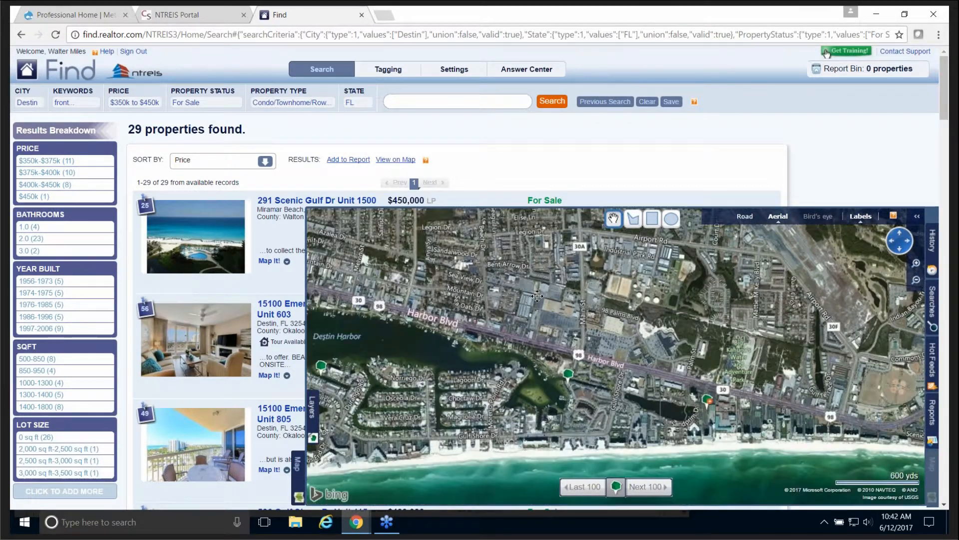
left_click_drag(614, 412, 605, 376)
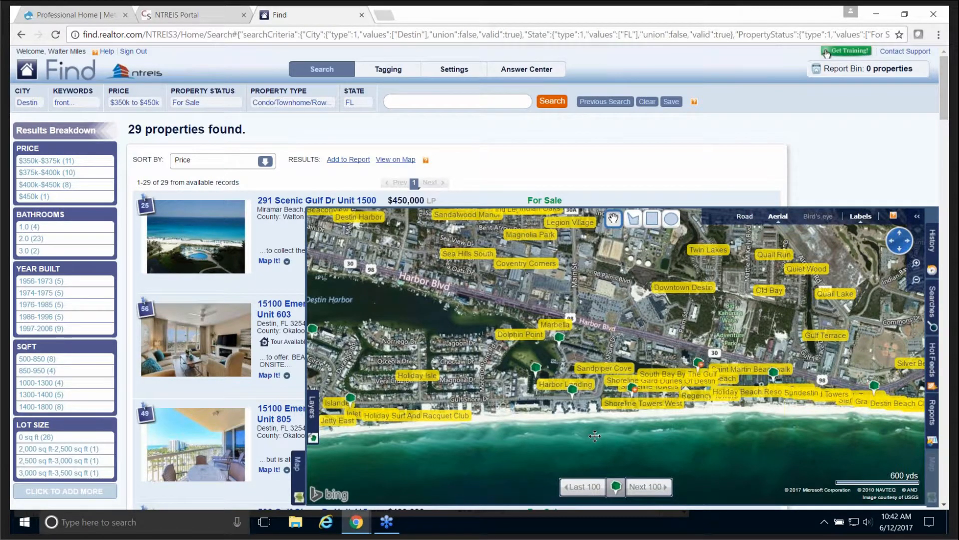
left_click_drag(594, 435, 555, 350)
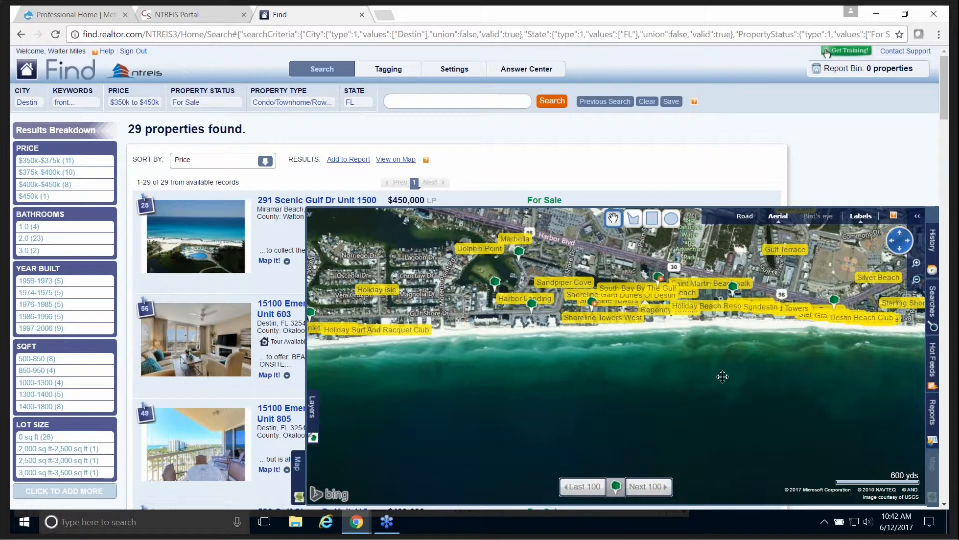
left_click_drag(723, 377, 676, 373)
left_click_drag(737, 385, 645, 402)
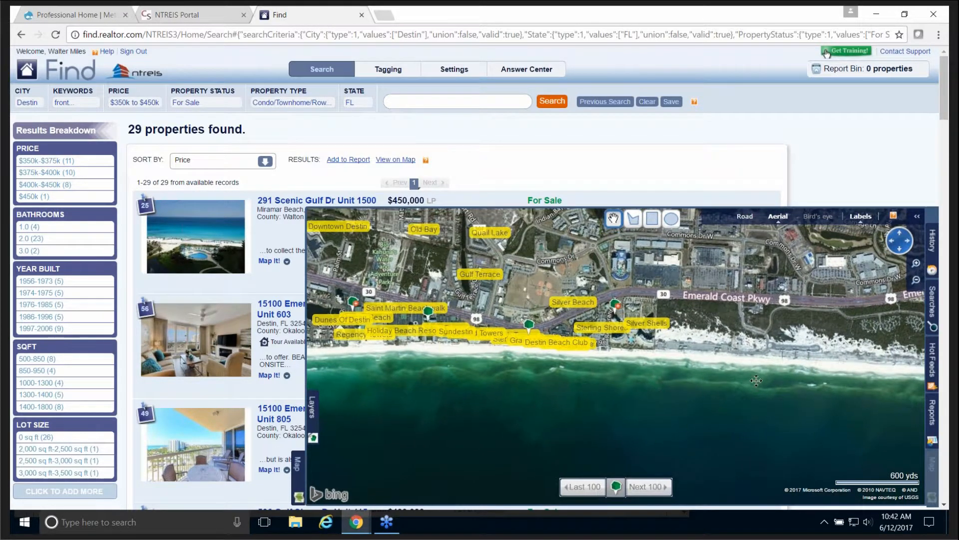
left_click_drag(760, 387, 628, 410)
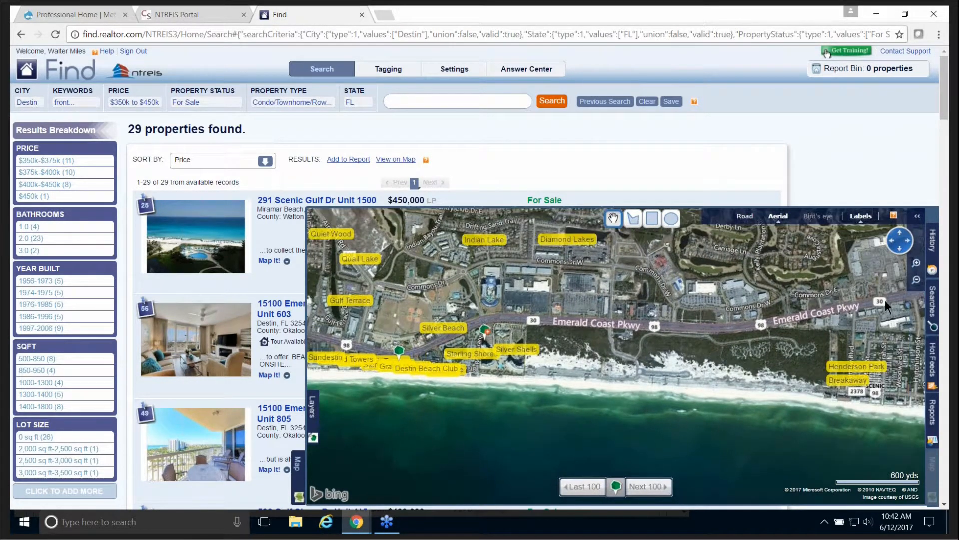
Step: Zoom out toward Miramar Beach, return to road view, and close the map panel
left_click(915, 282)
left_click(915, 283)
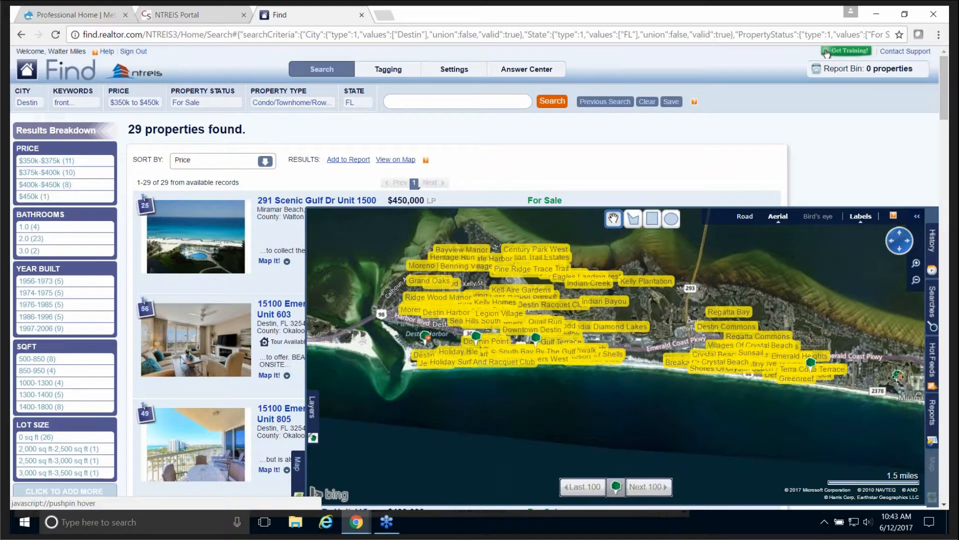
left_click_drag(841, 398, 715, 371)
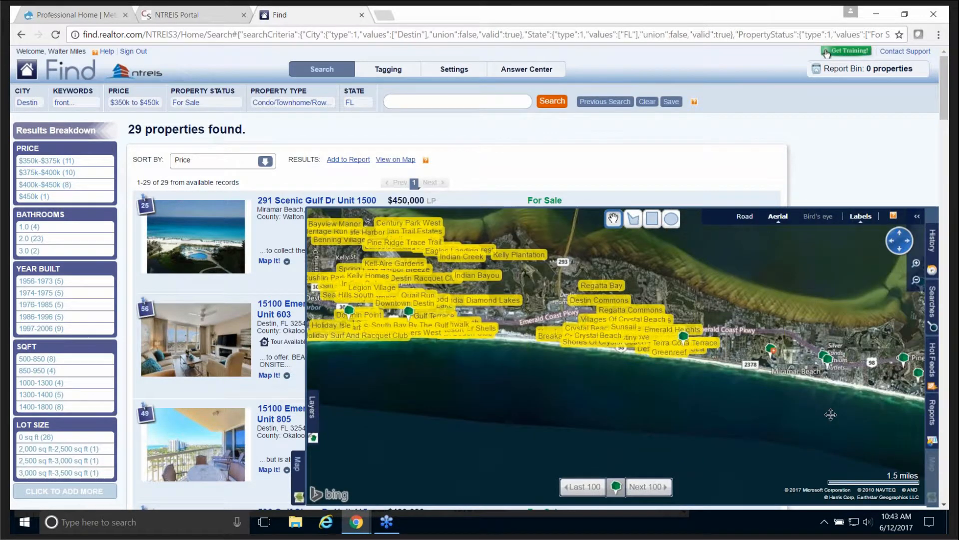
left_click_drag(831, 413, 746, 404)
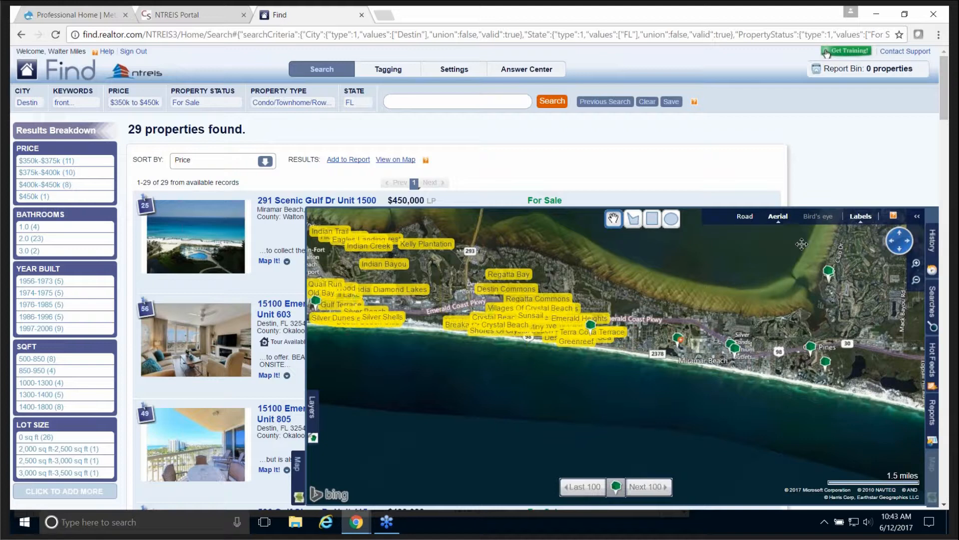
left_click(744, 217)
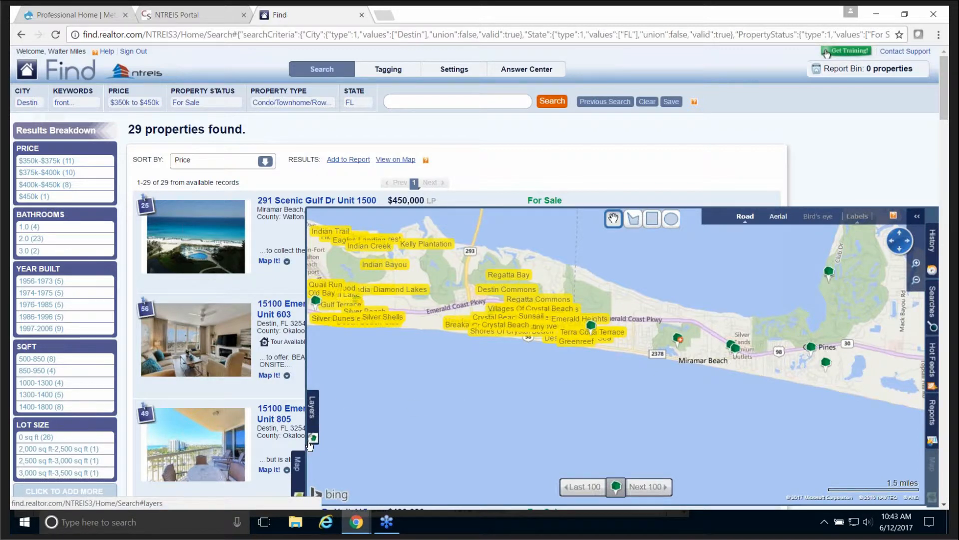
left_click(298, 466)
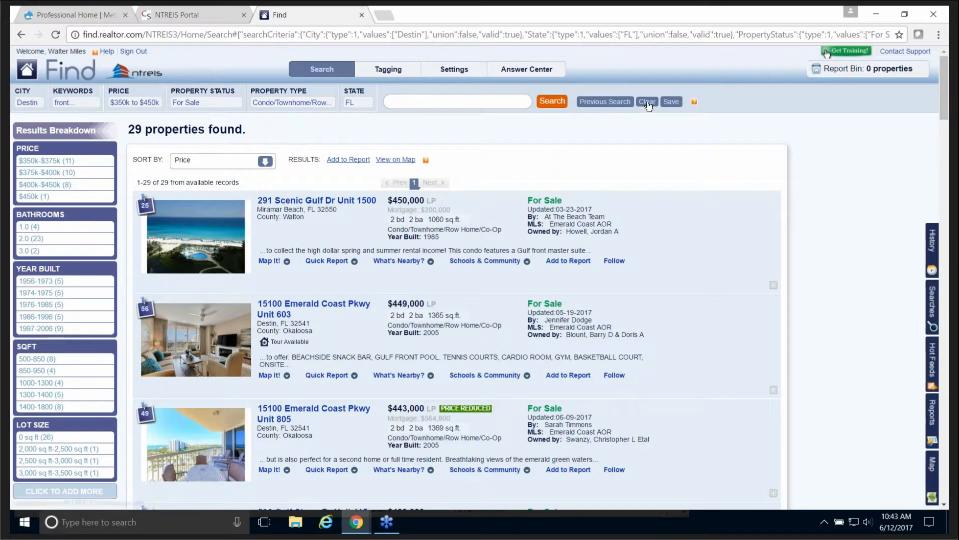
Step: Clear all search criteria and show the unfiltered results on the map
left_click(647, 102)
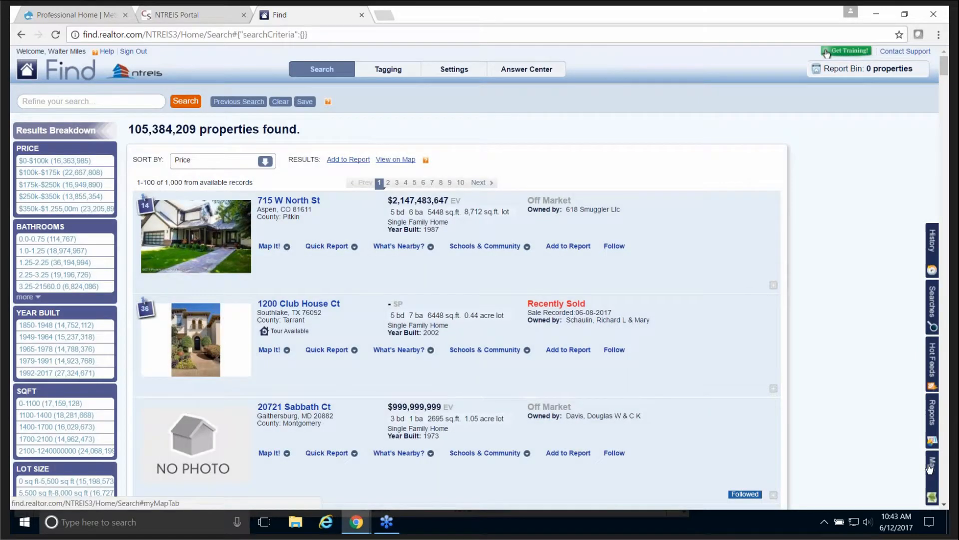
left_click(933, 471)
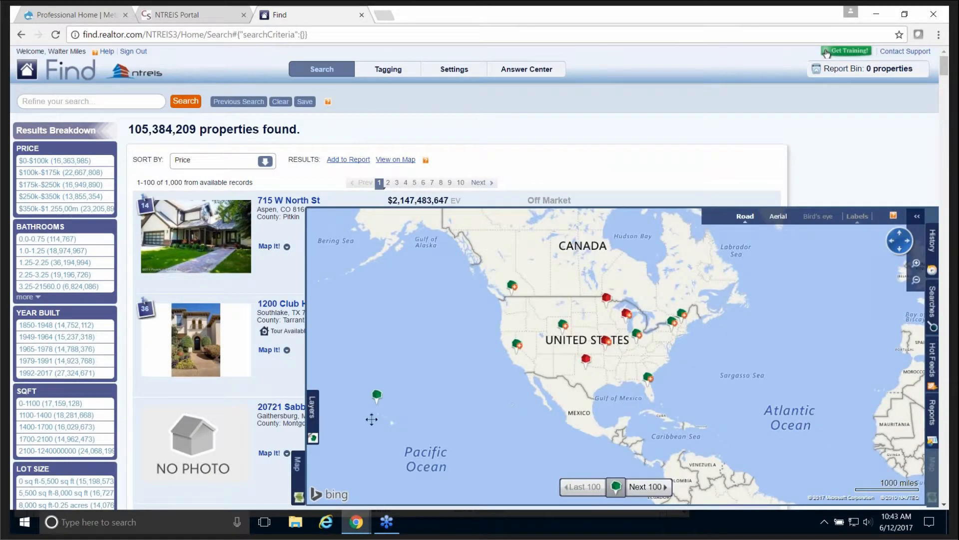
left_click(314, 418)
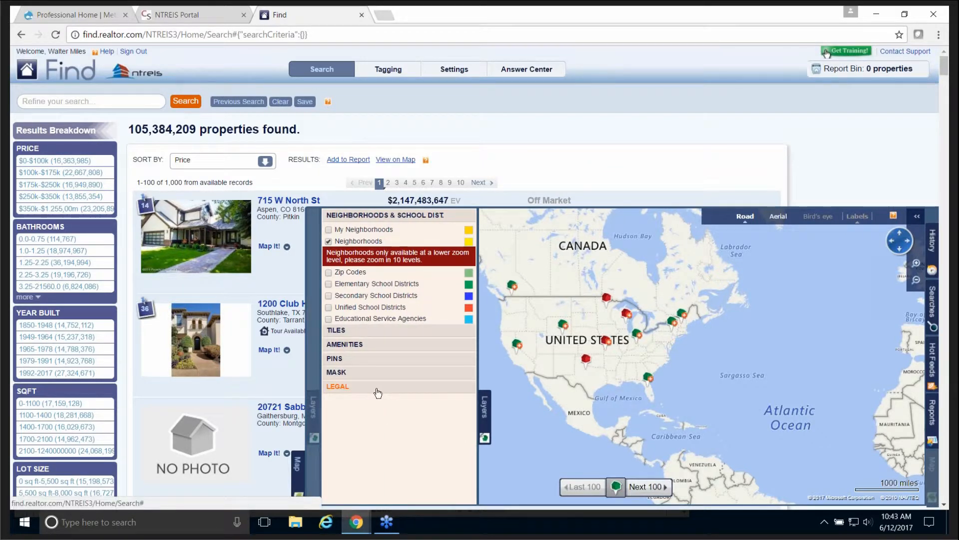
left_click(484, 418)
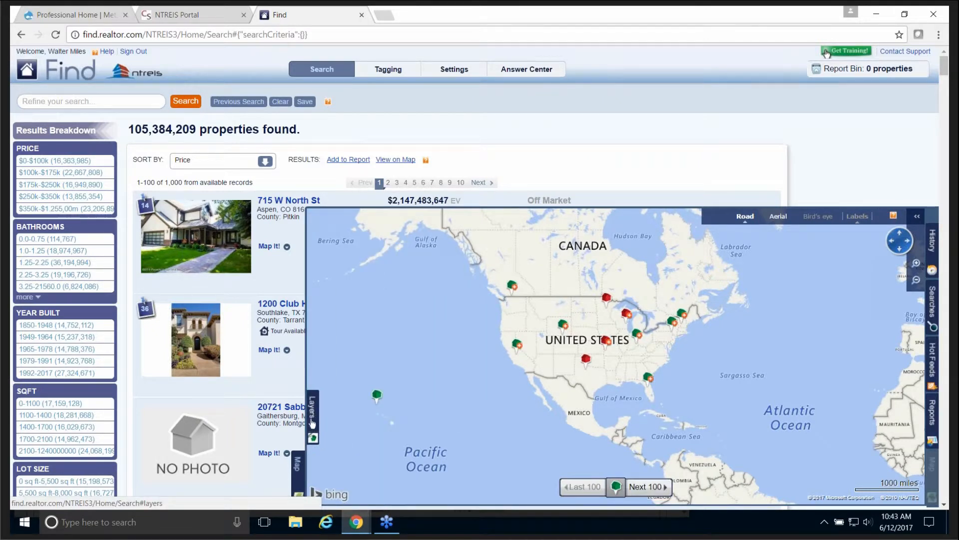
Step: Expand the Amenities, Pins and Tiles lists in the map's layer options
left_click(312, 421)
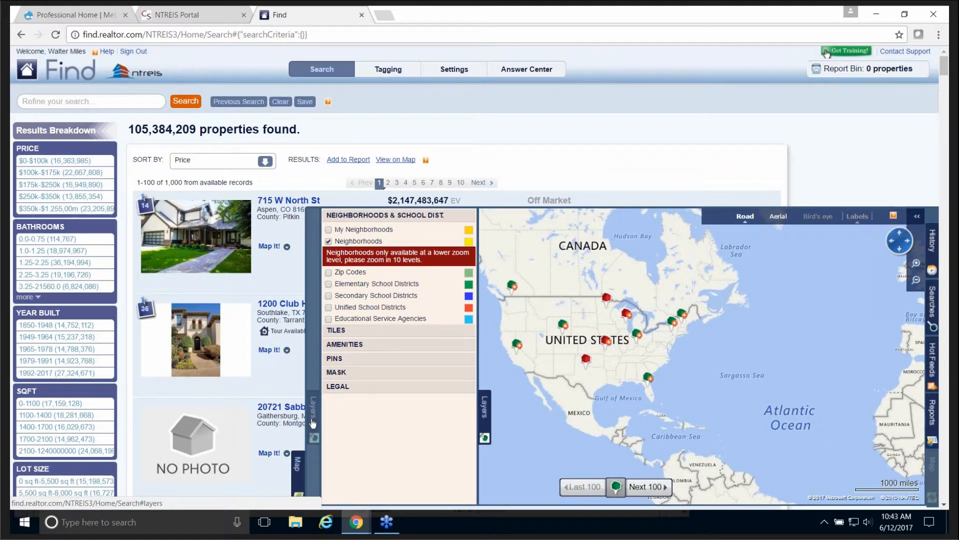
left_click(357, 348)
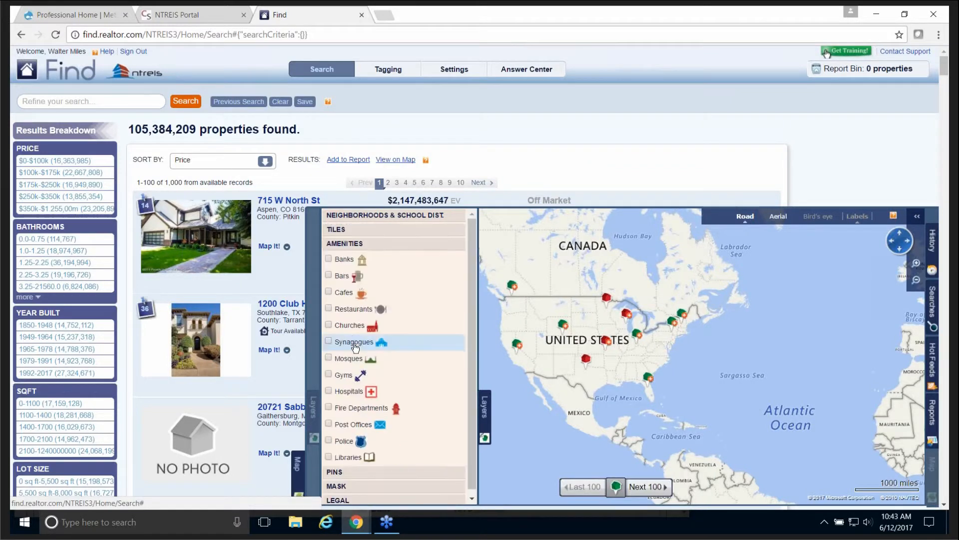
left_click(335, 472)
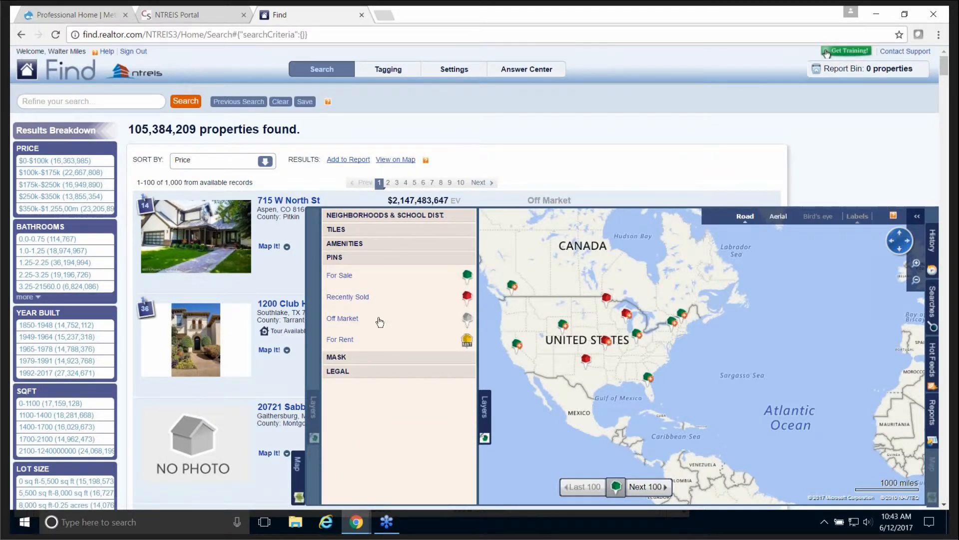
left_click(343, 232)
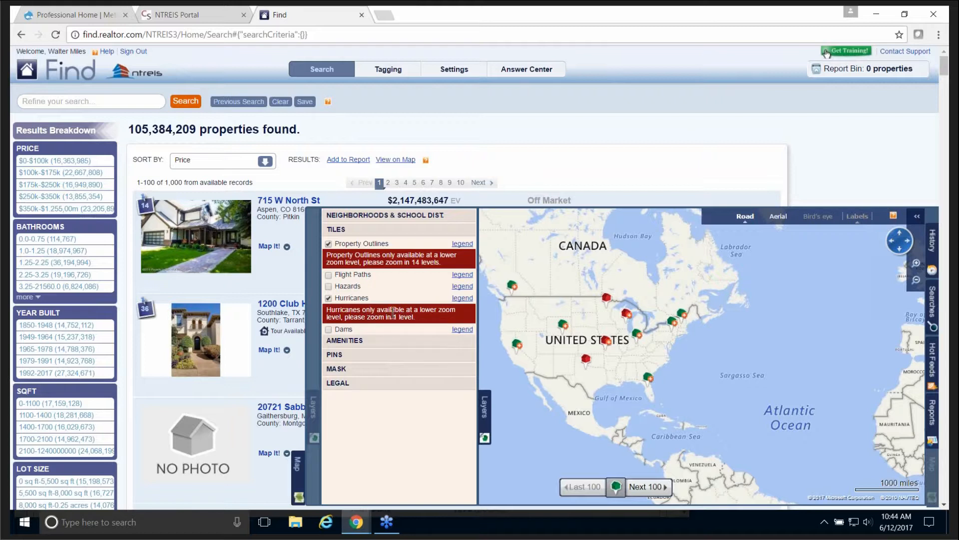
Step: Zoom in twice and pan to the Gulf Coast, Florida and Cuba to see hurricane tracks
left_click(486, 414)
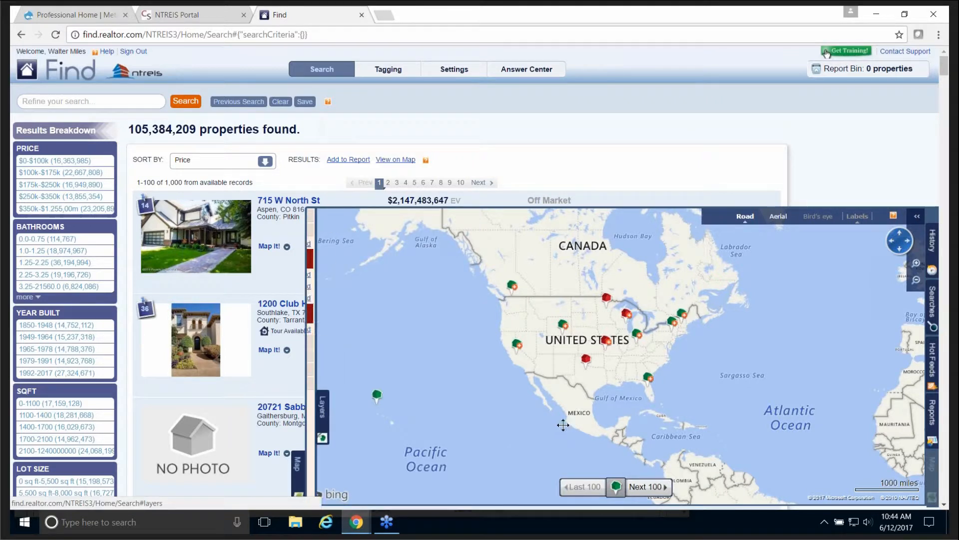
left_click(916, 263)
left_click(916, 262)
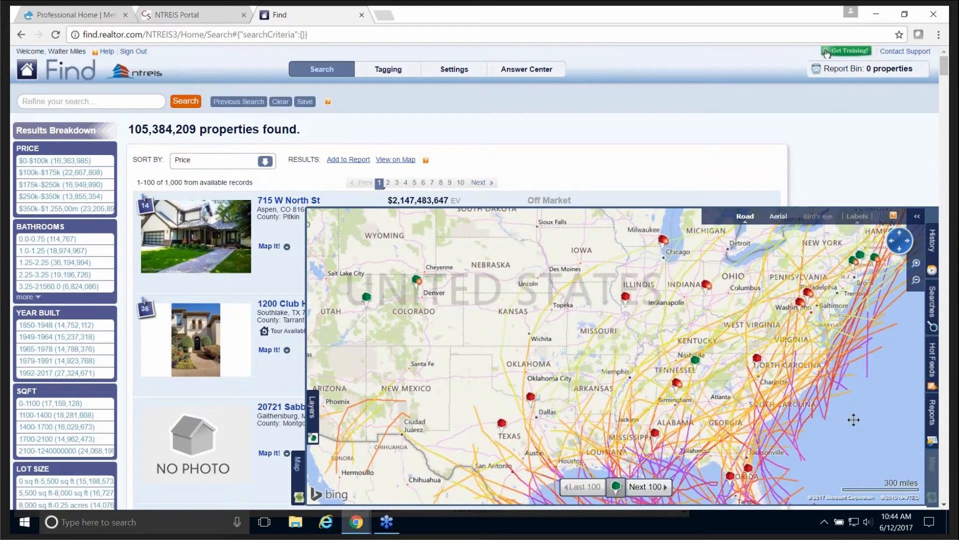
left_click_drag(852, 415, 839, 300)
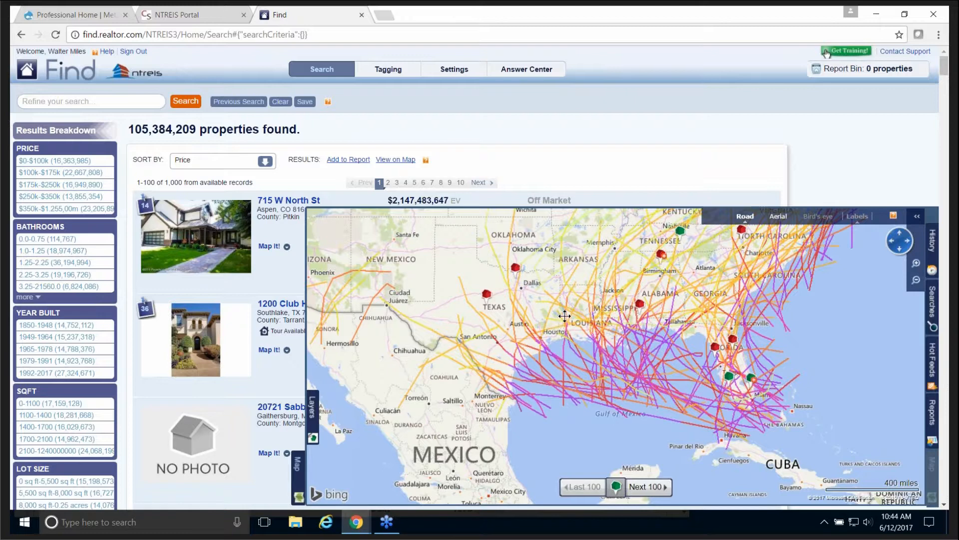
left_click_drag(545, 322, 500, 331)
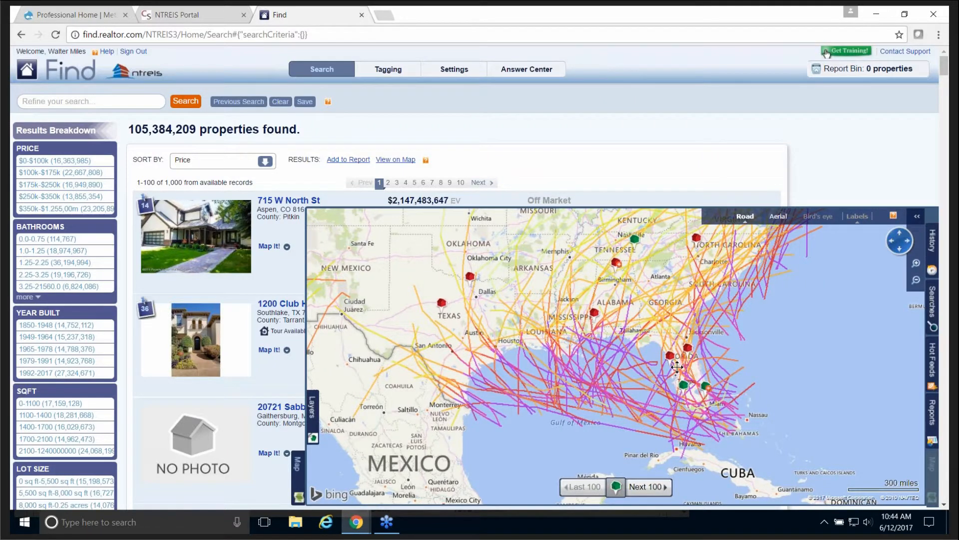
left_click_drag(641, 370, 590, 332)
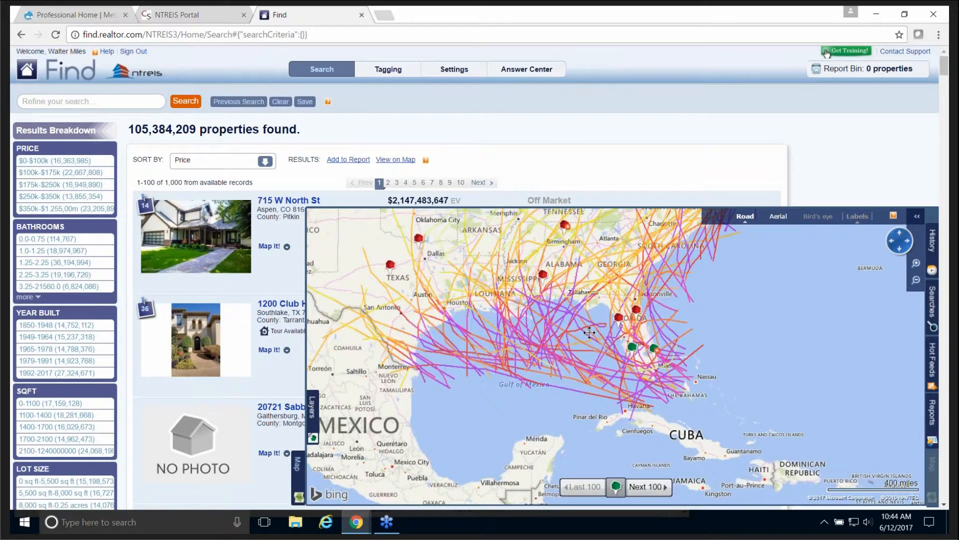
left_click(313, 407)
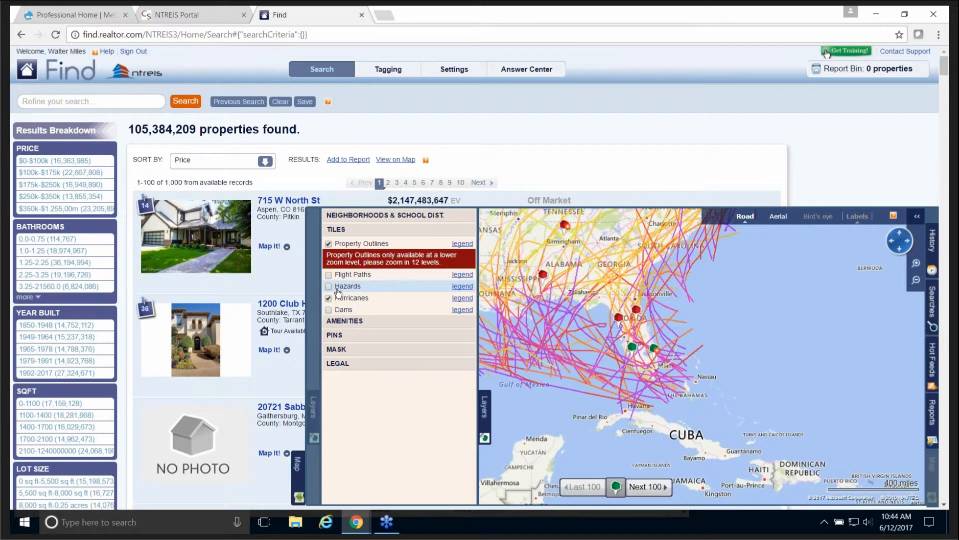
Step: Turn on the Hazards tile layer and turn off the Hurricanes layer
left_click(328, 286)
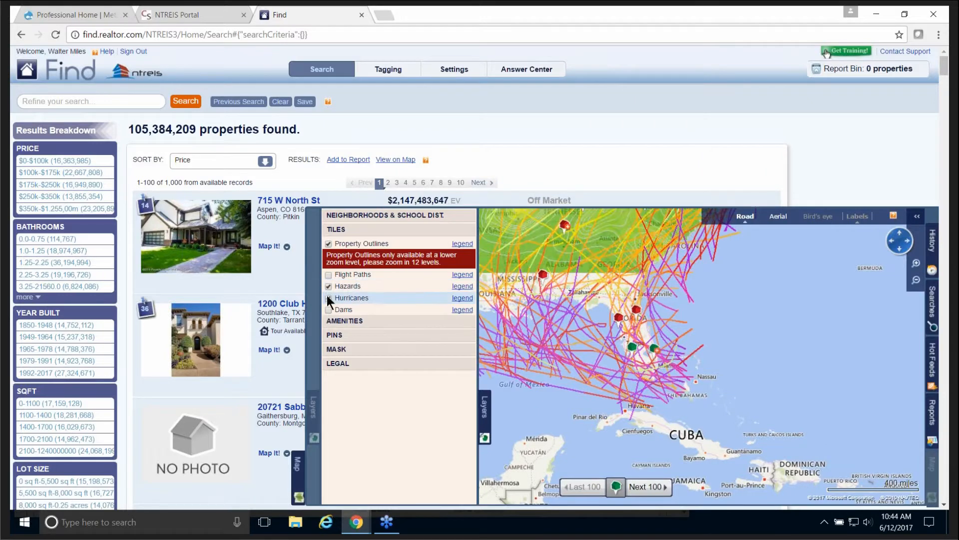
left_click(327, 298)
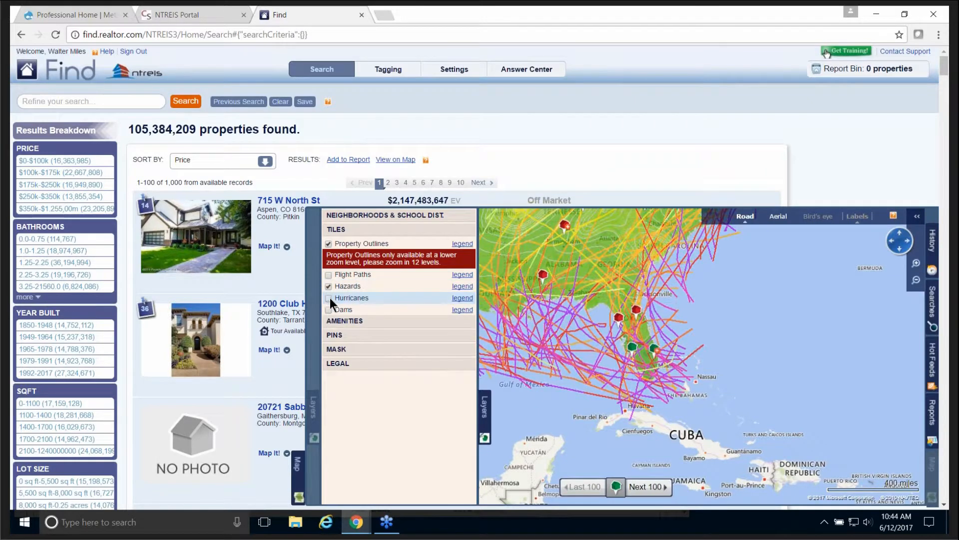
left_click(481, 406)
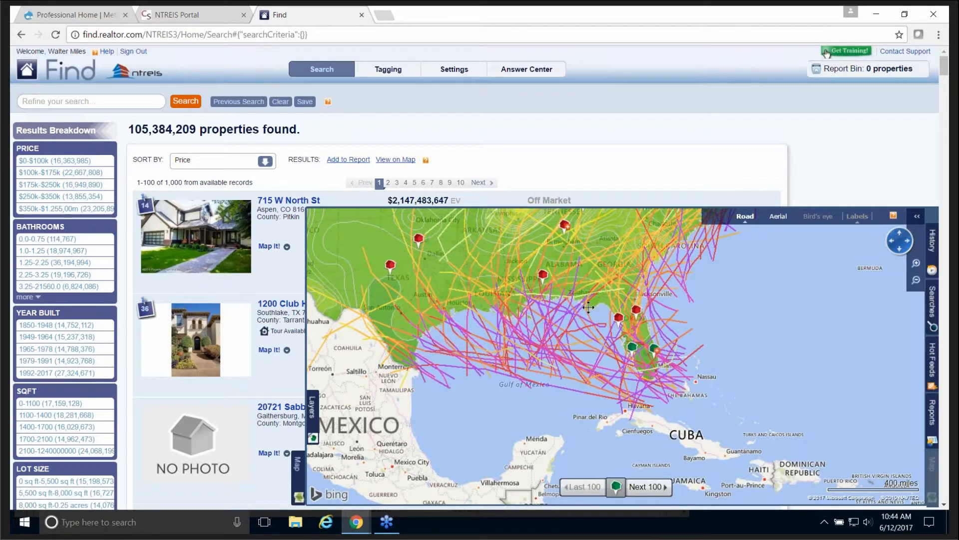
Step: Pan and zoom the map into central Texas near Menard at the 10-mile scale
left_click_drag(588, 307, 823, 381)
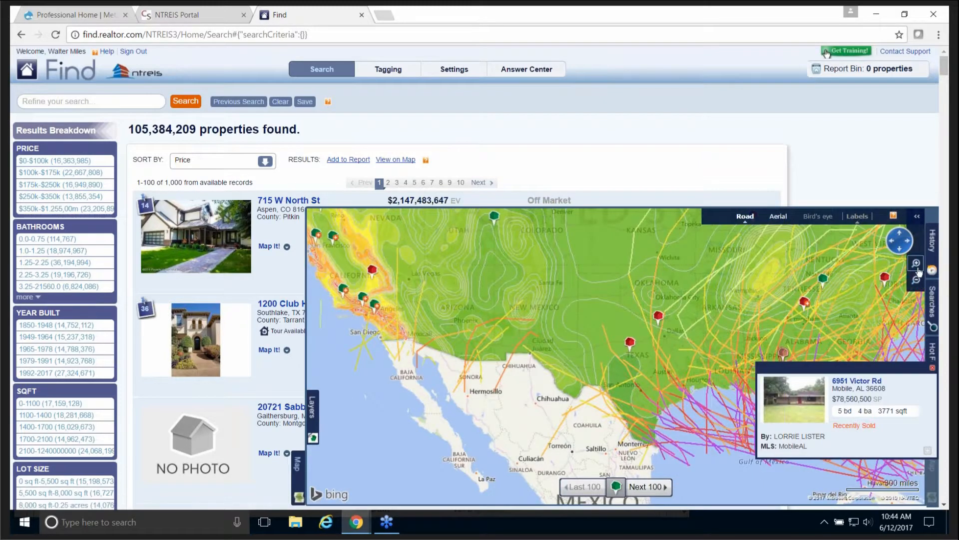
left_click(919, 272)
scroll(700, 368, "up", 2)
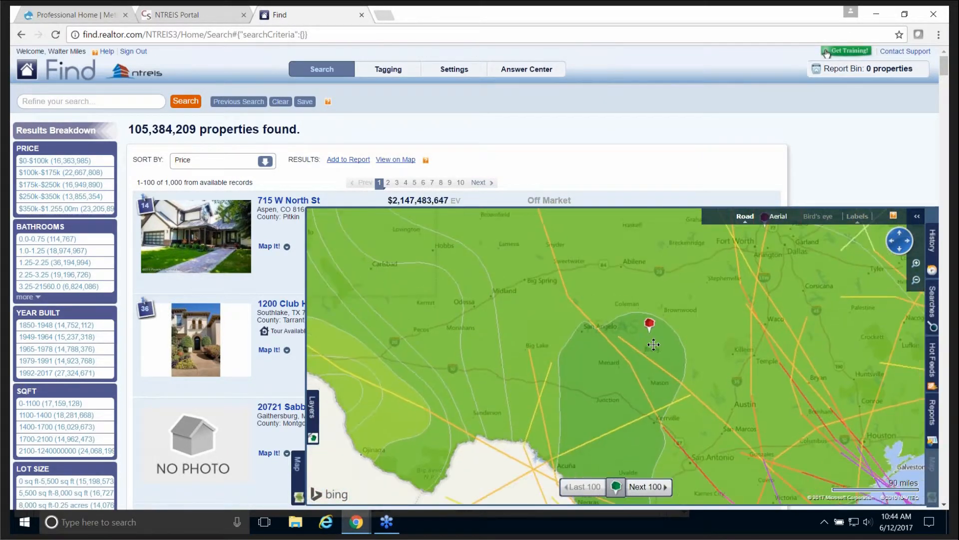
left_click(917, 272)
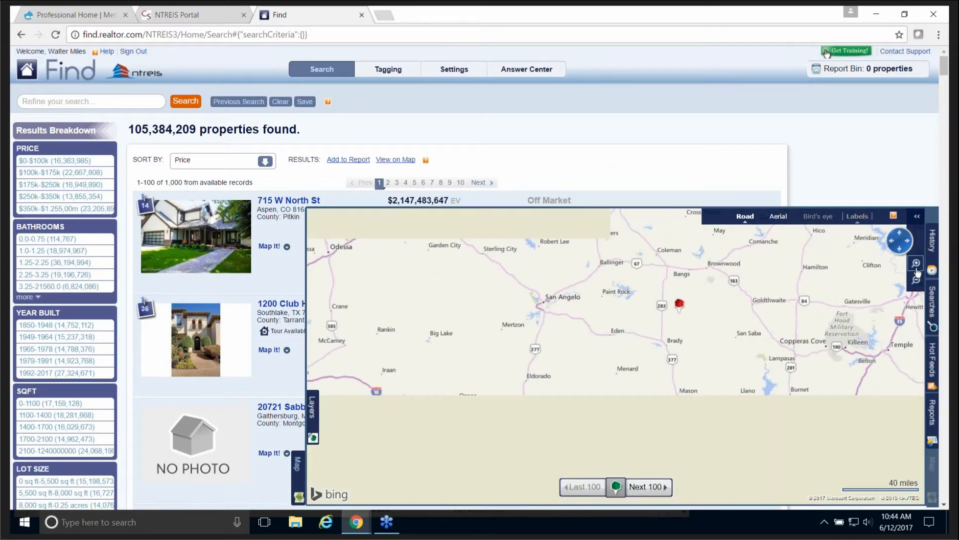
left_click_drag(672, 345, 635, 320)
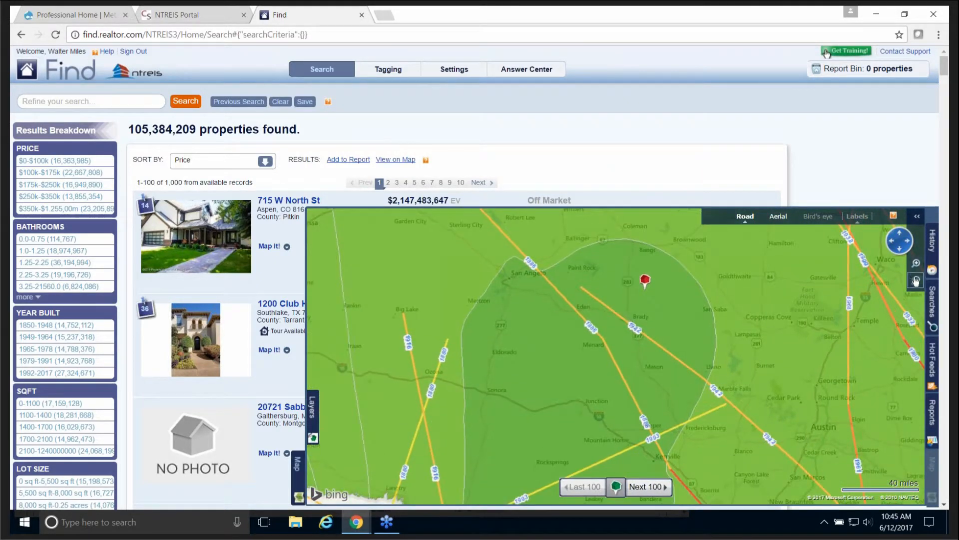
left_click(917, 265)
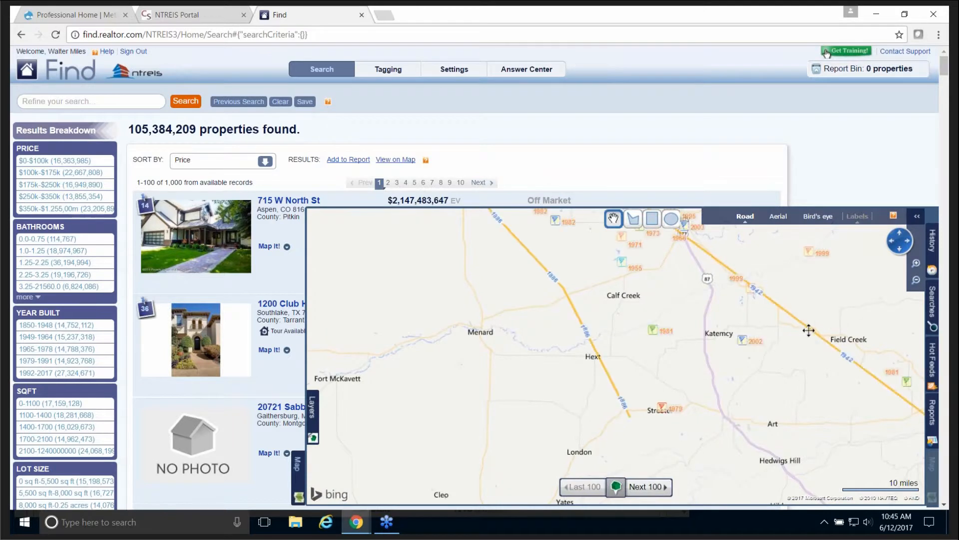
Step: Zoom to the 6-mile scale and pan north to the Melvin, Brady and Placid area
left_click_drag(788, 321, 654, 301)
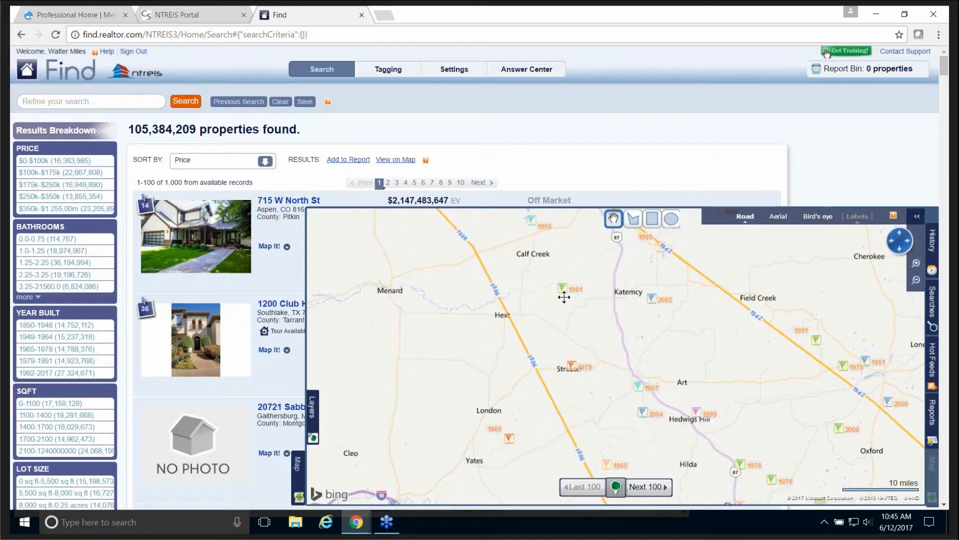
left_click(915, 263)
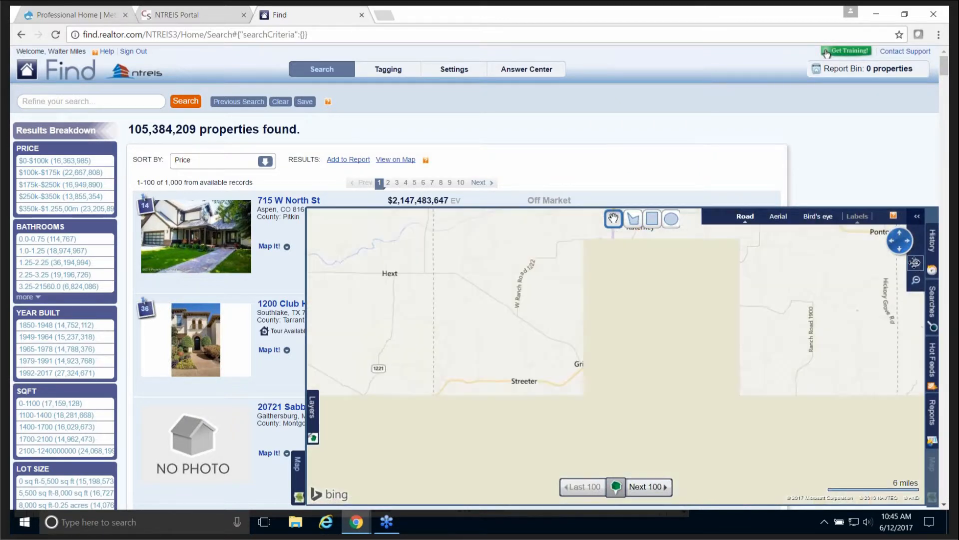
left_click_drag(678, 273, 726, 384)
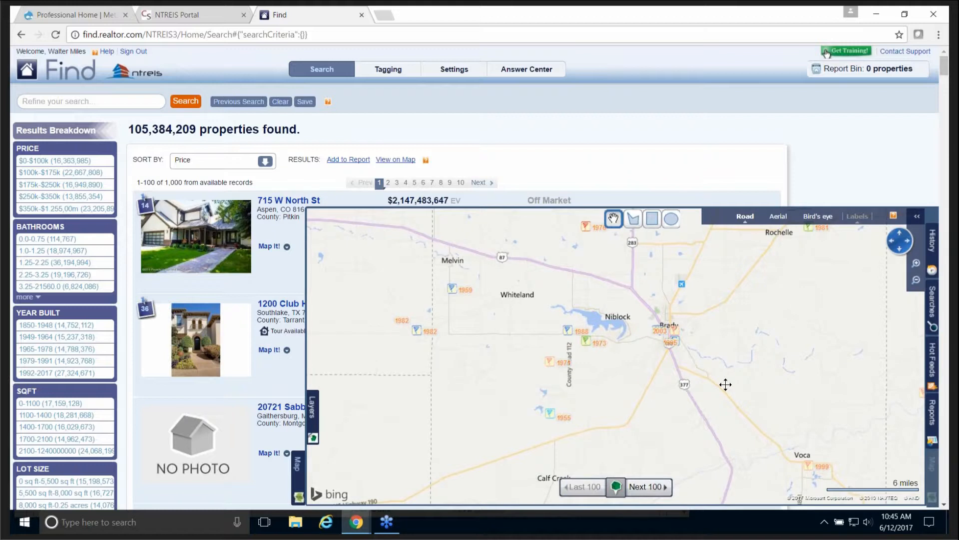
left_click_drag(661, 363, 721, 366)
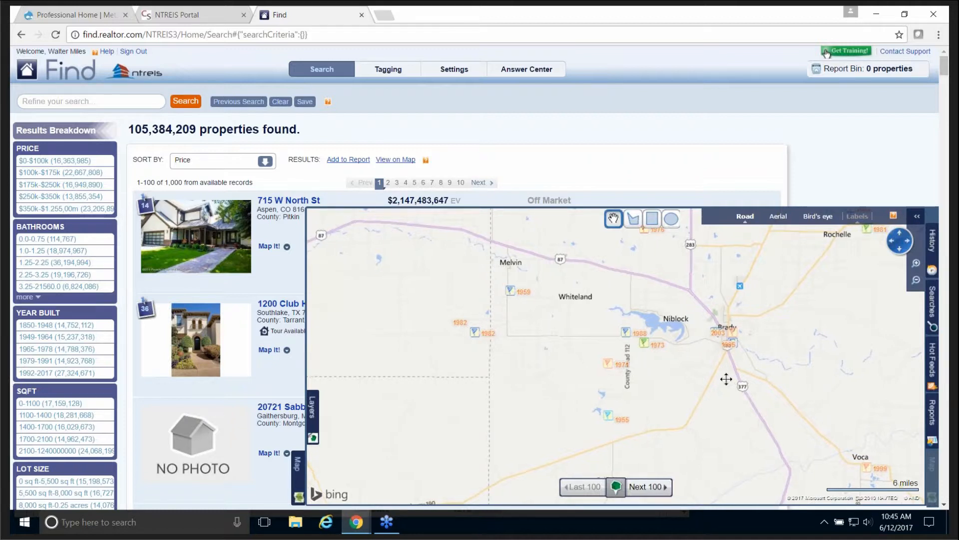
left_click_drag(726, 376, 653, 291)
left_click_drag(789, 374, 686, 303)
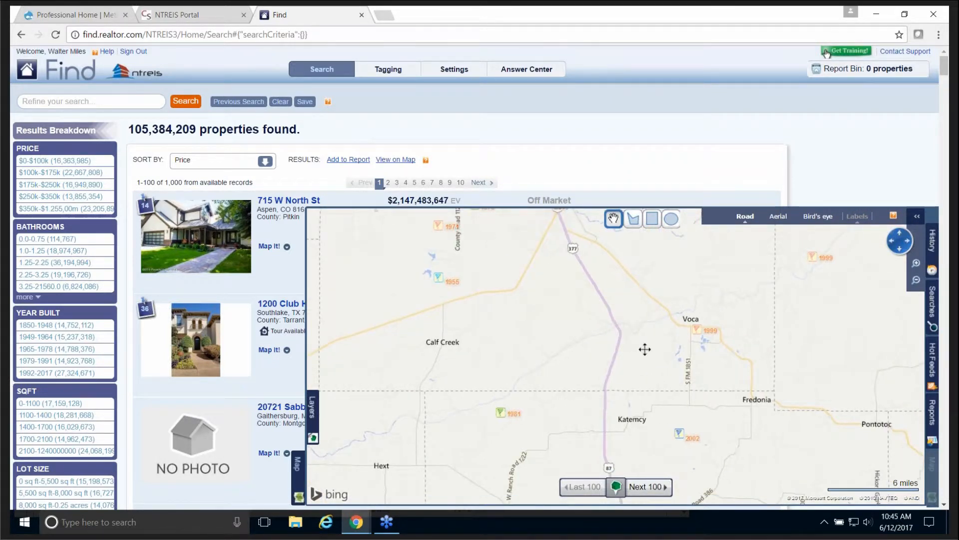
left_click_drag(644, 347, 718, 400)
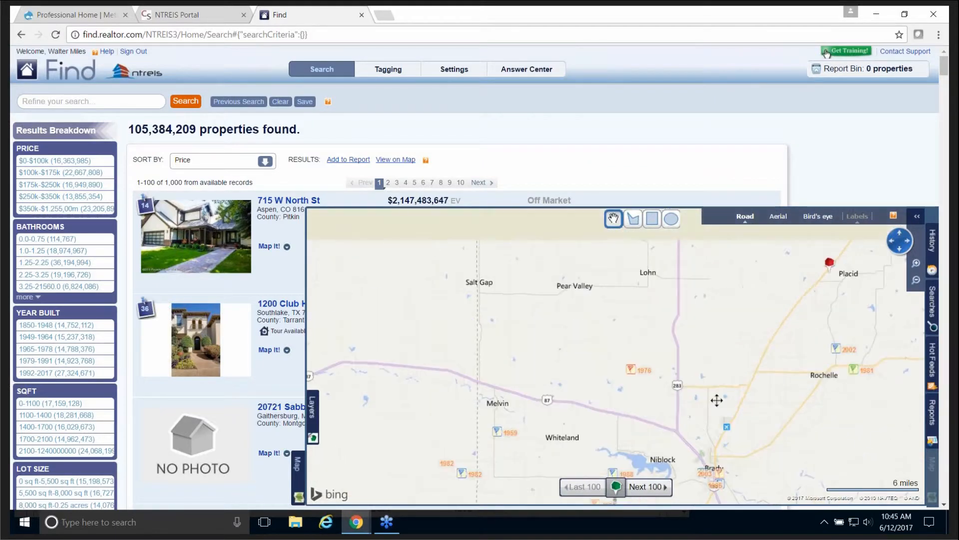
left_click(312, 408)
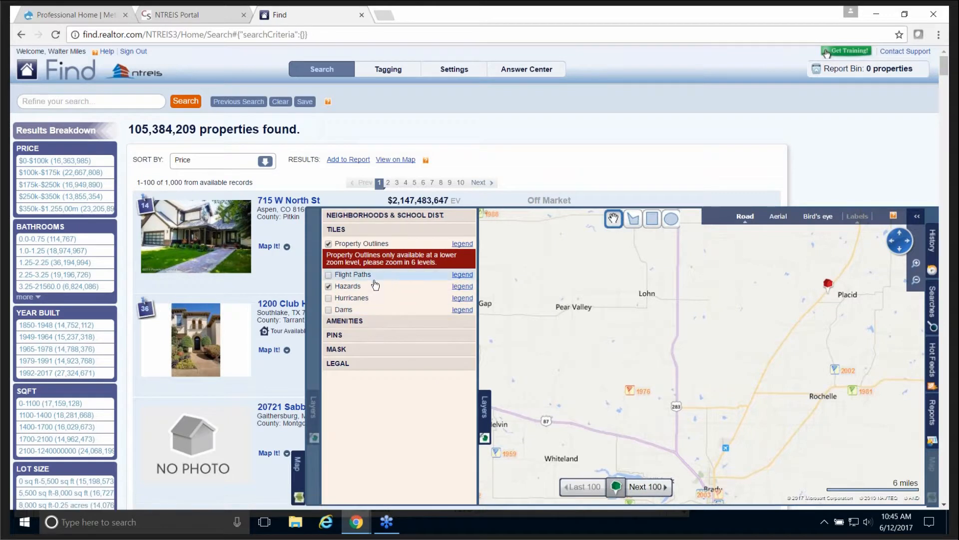
Step: Switch off Hazards, turn on Flight Paths, and center the flight-path marker near Brady
left_click(328, 288)
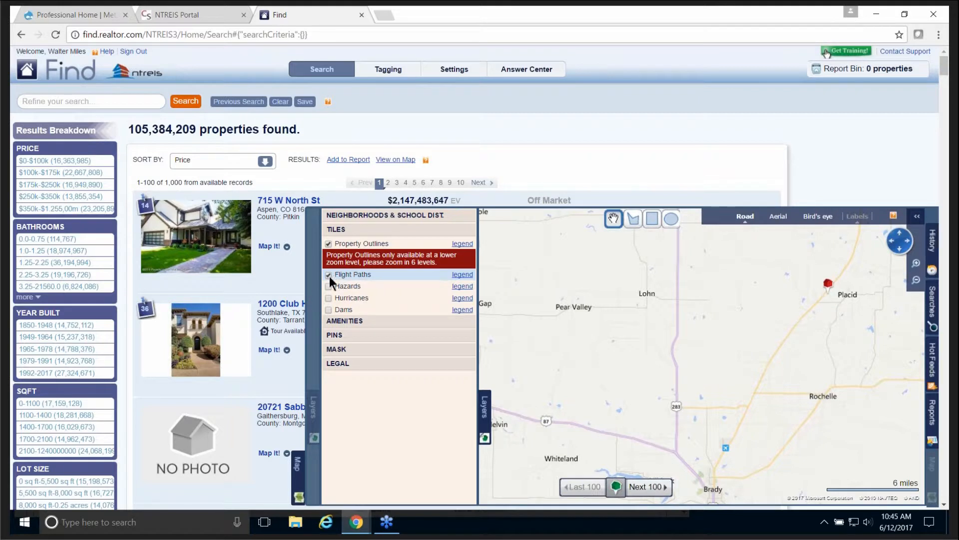
left_click(329, 277)
left_click(484, 410)
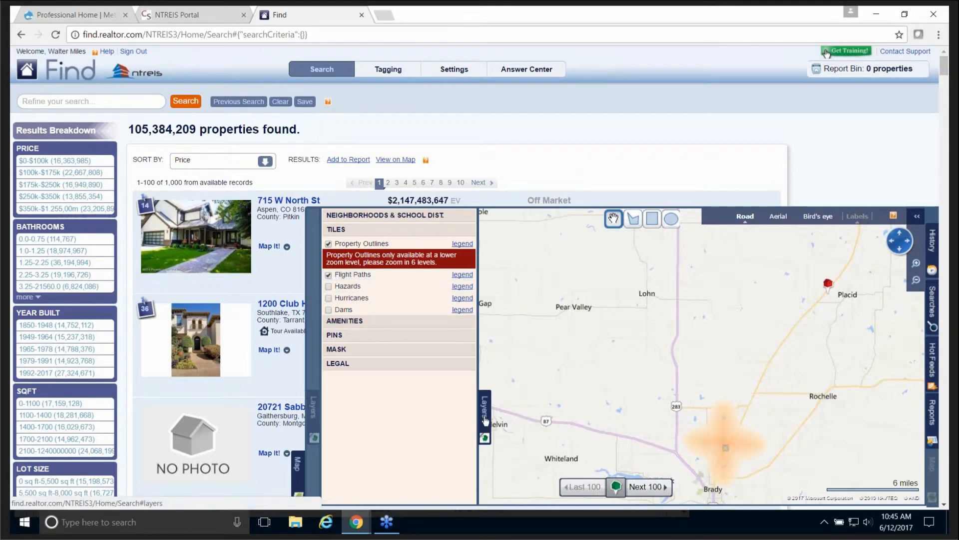
left_click_drag(776, 476, 779, 327)
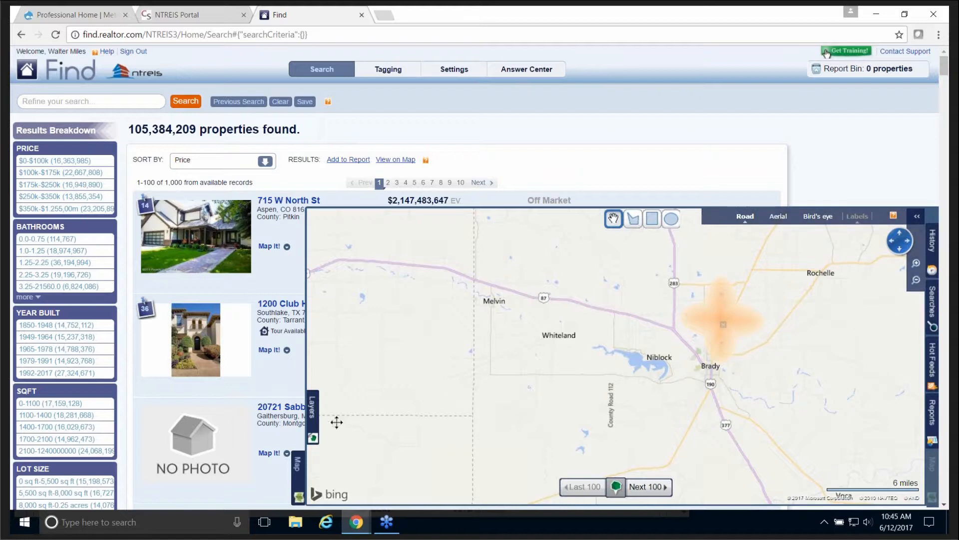
left_click(316, 421)
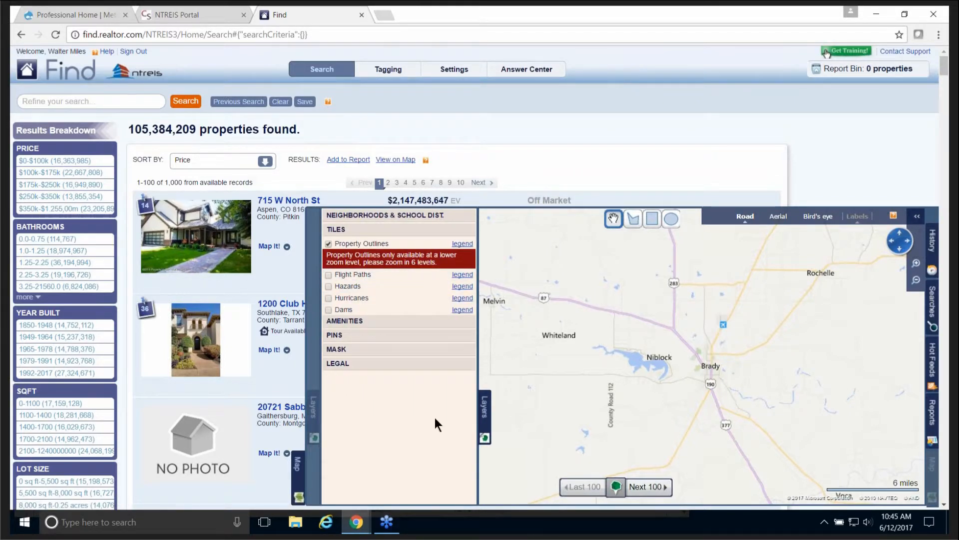
left_click(315, 437)
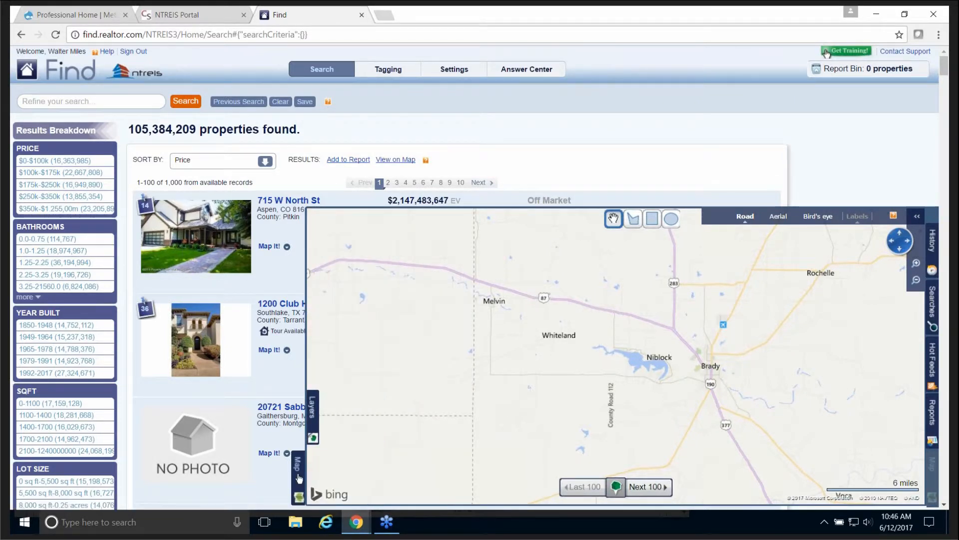
Step: Close the map, then enter 'hilton head island' and choose Hilton Head Island, SC
left_click(297, 467)
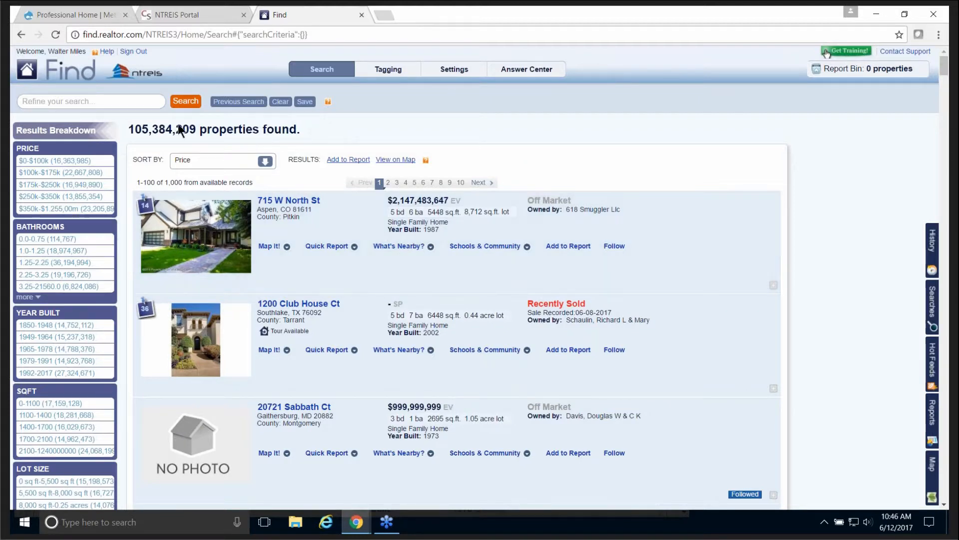
left_click(89, 101)
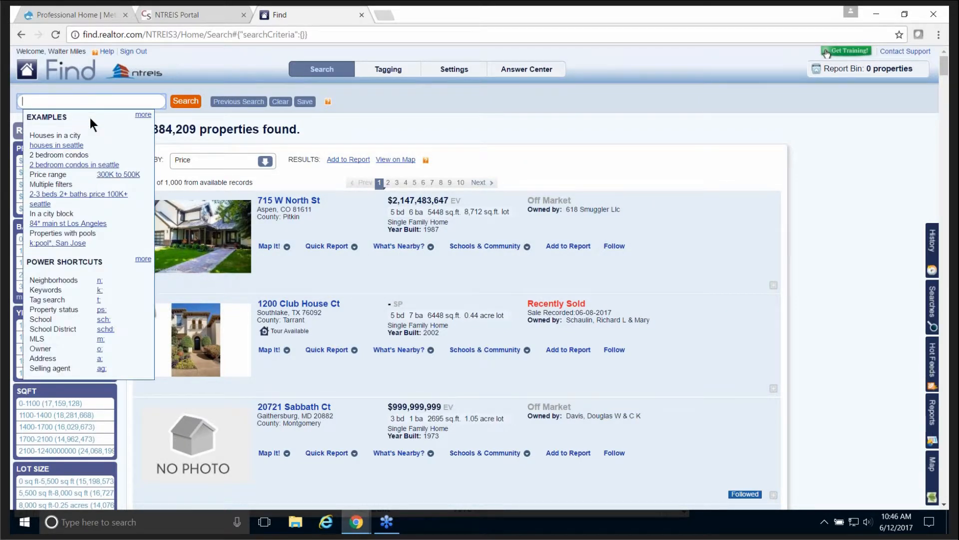
type("head is")
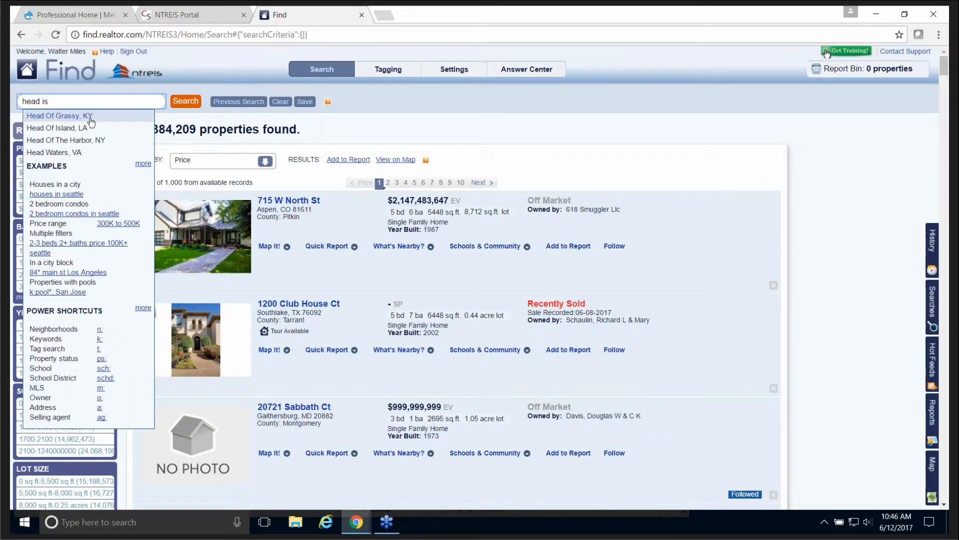
type("land")
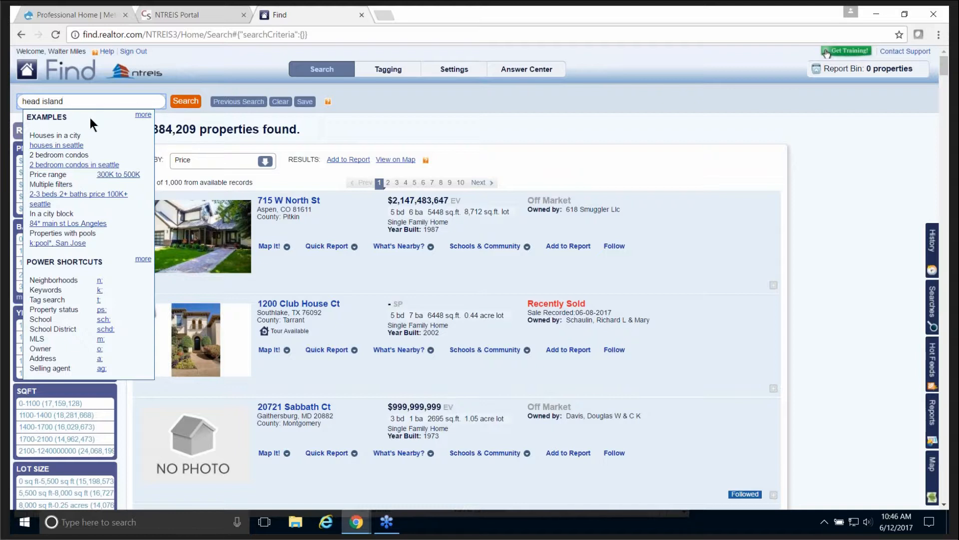
key("Left")
key("Left")
key("Left")
key("Left")
key("Left")
key("Left")
key("Left")
key("Left")
key("Left")
key("Left")
type("hilton")
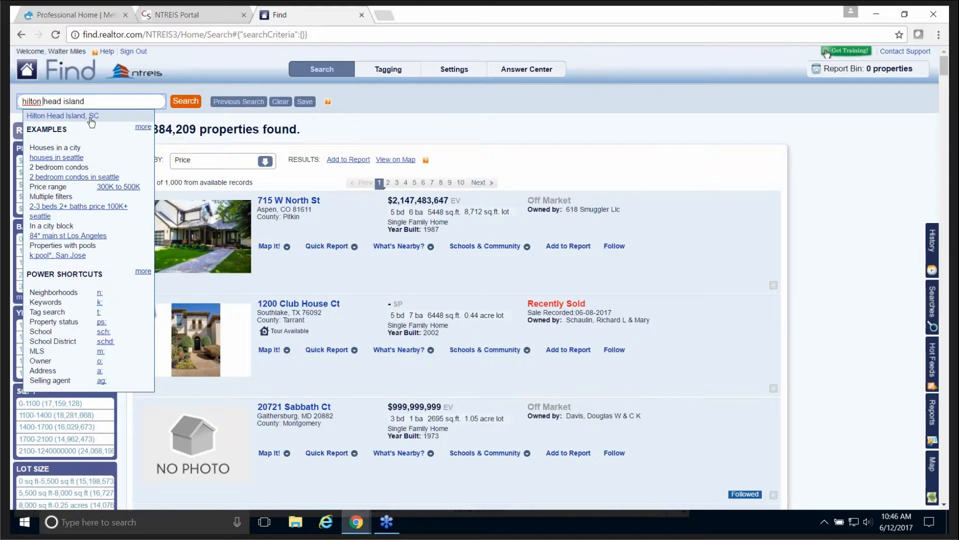
left_click(67, 115)
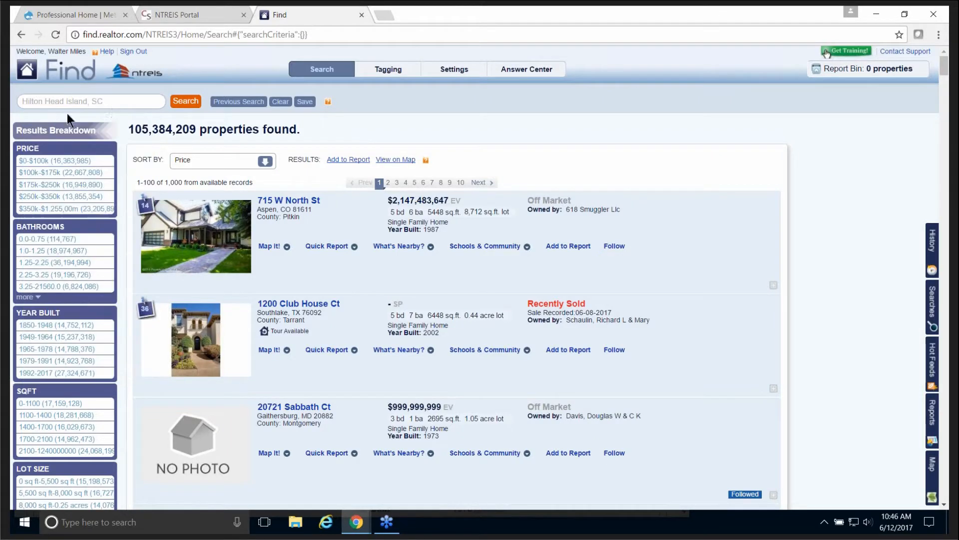
Step: Run the Hilton Head Island search and add a $1.00m to $3.00m price range
left_click(185, 105)
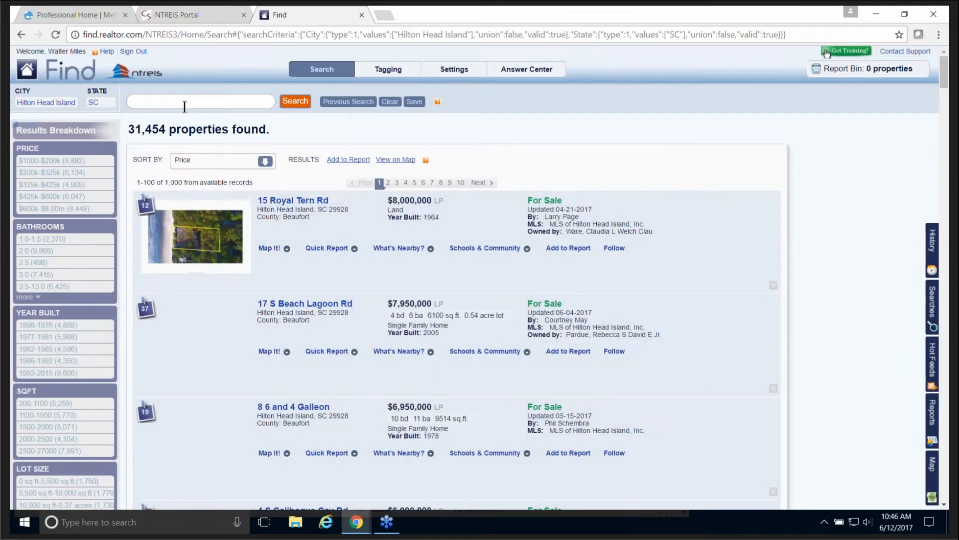
left_click(163, 102)
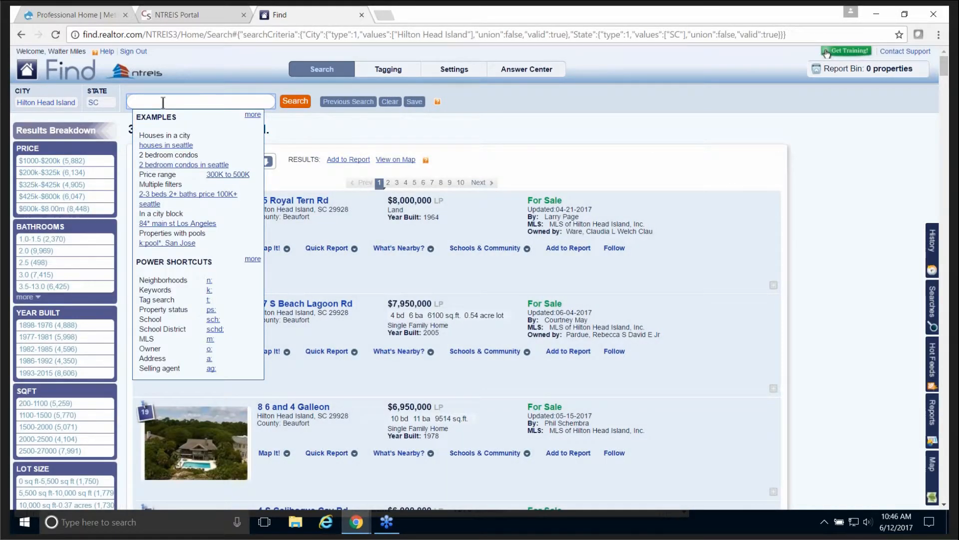
type("1m-")
key("BackSpace")
type("3m")
left_click(295, 102)
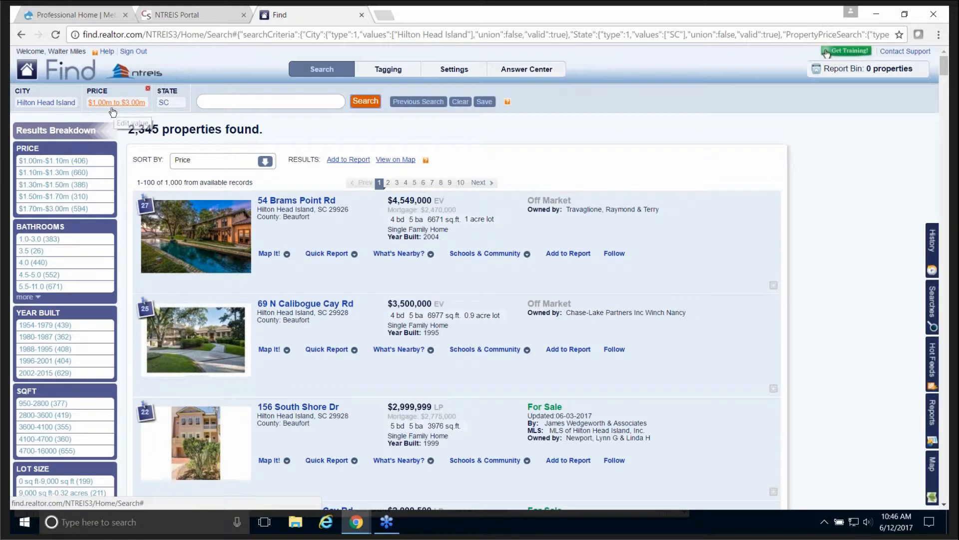
Step: Limit the results to properties for sale, leaving 225 found
left_click(217, 100)
type("for ")
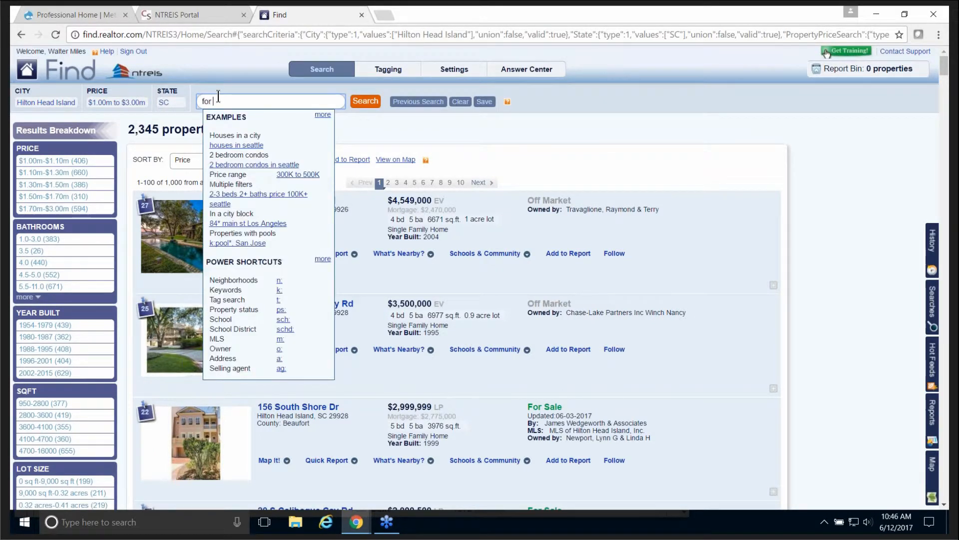
type("sale")
left_click(368, 102)
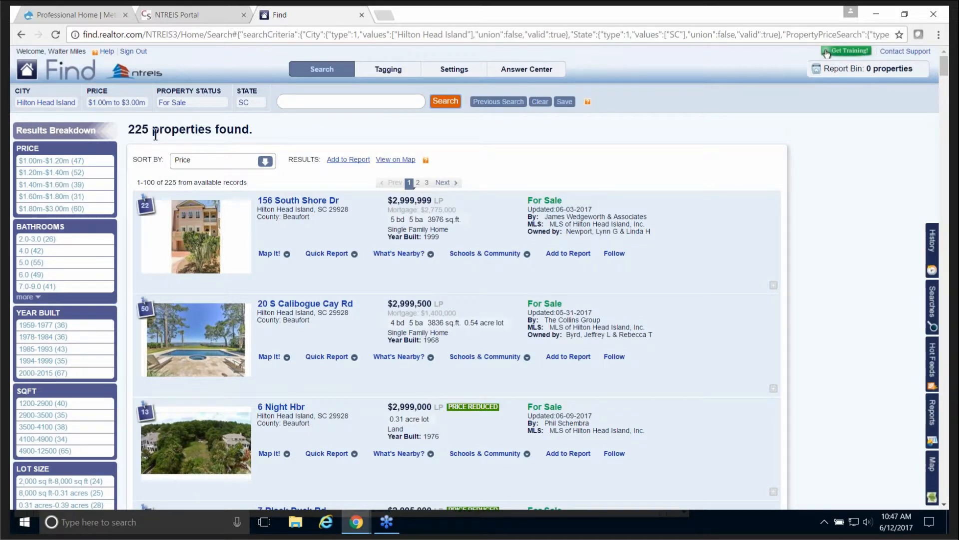
left_click(330, 101)
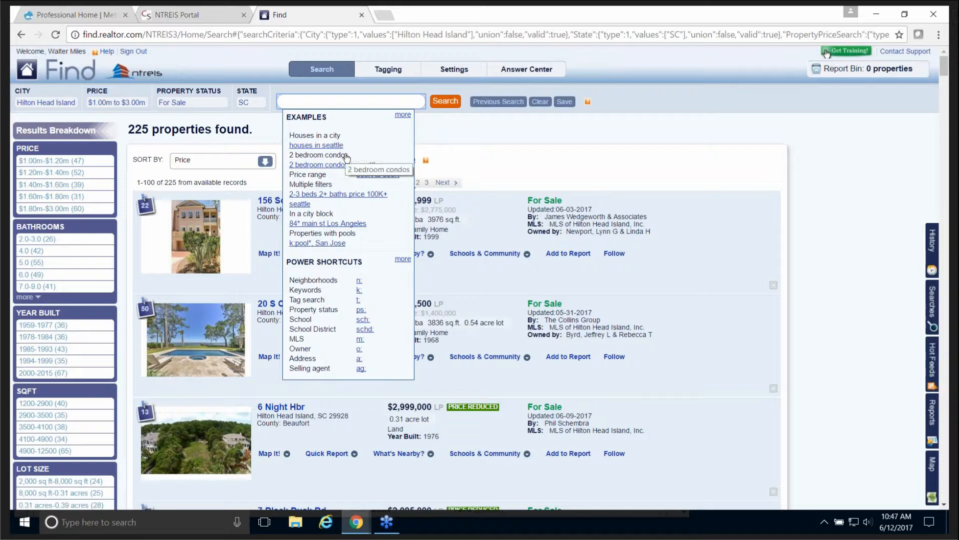
Step: Add keyword 'beach front', filter to $1.70m-$2.00m and 6 bathrooms, then clear all criteria
type("beach front")
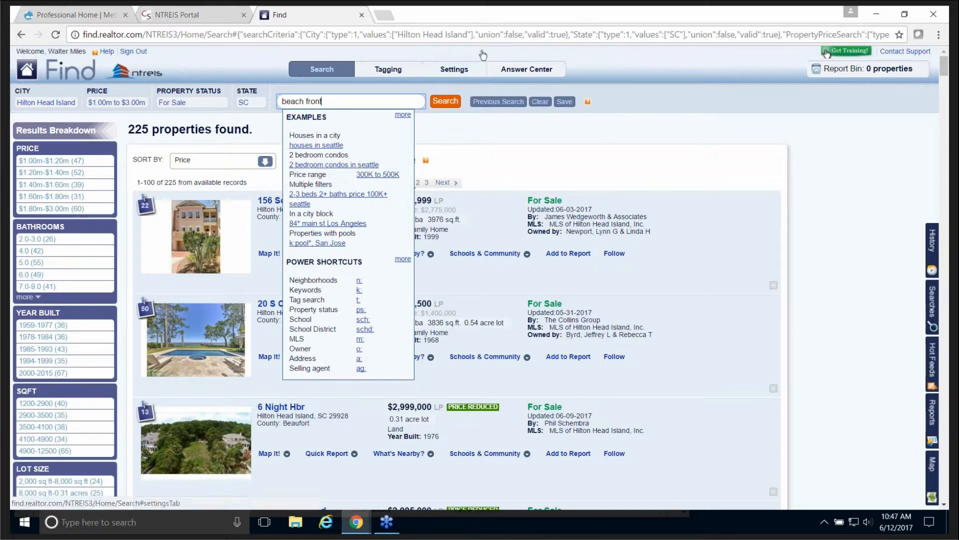
left_click(447, 100)
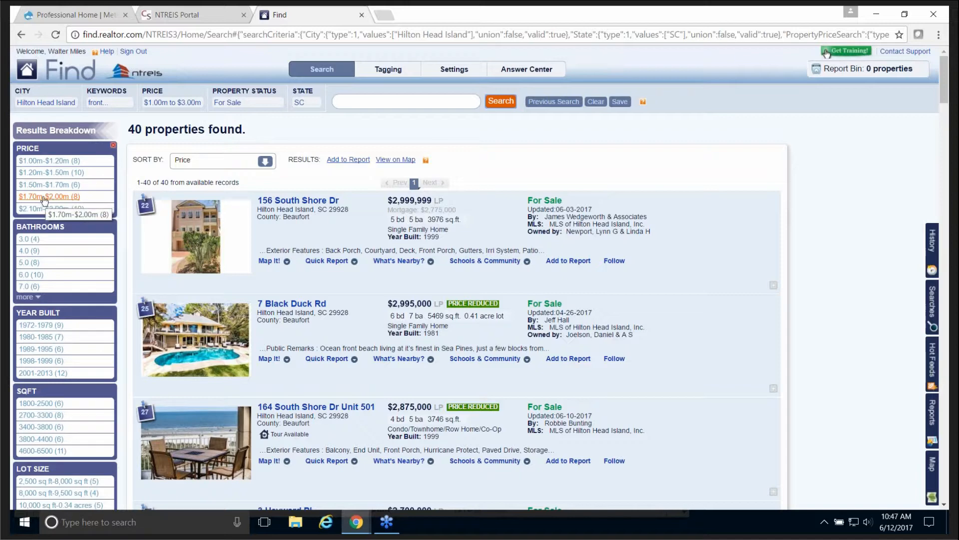
left_click(61, 198)
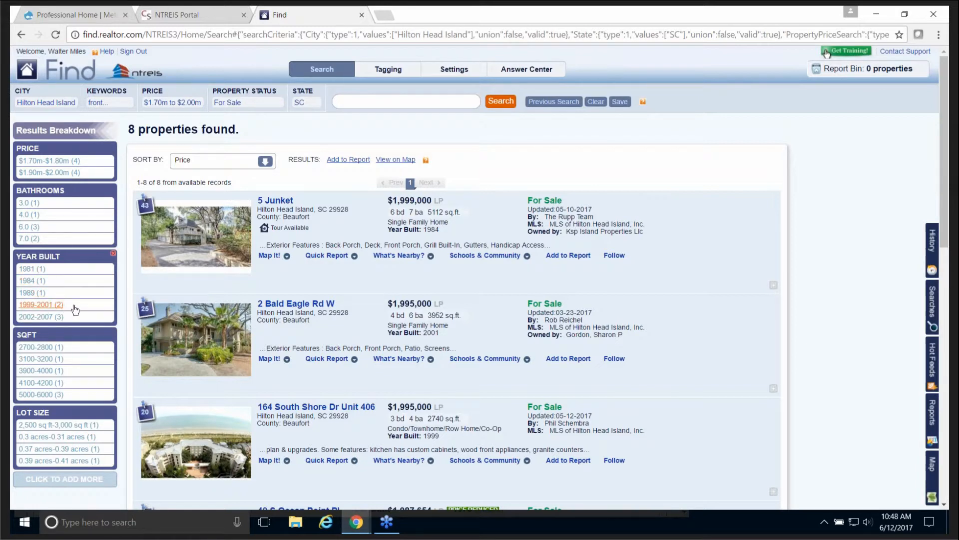
left_click(27, 228)
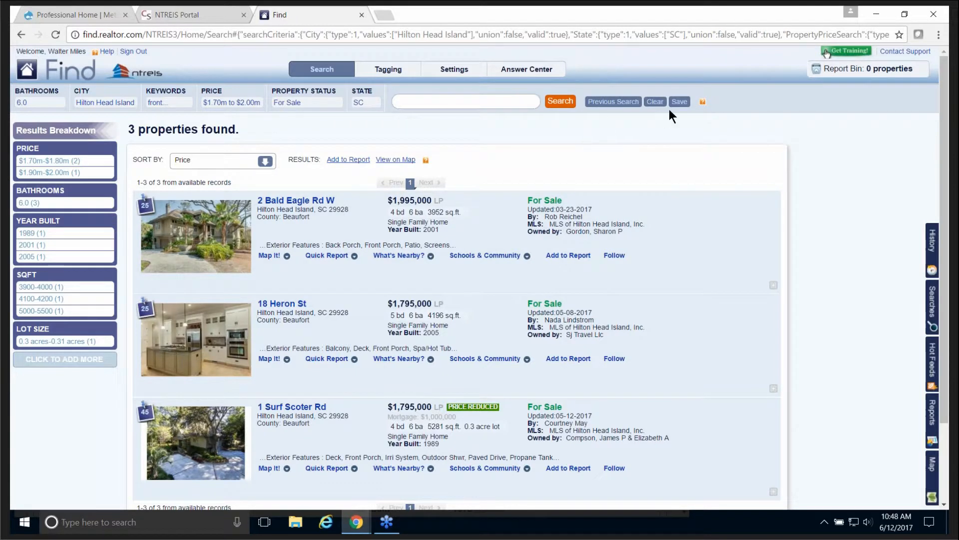
left_click(652, 101)
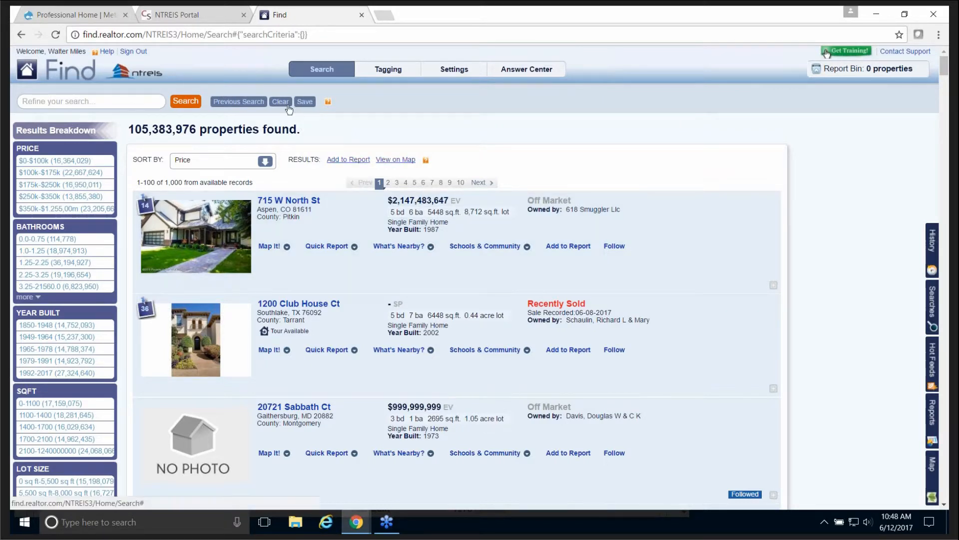
Step: Search for Tyler, TX, then refine it with 'sold' to show recently sold properties
left_click(89, 102)
type("ty")
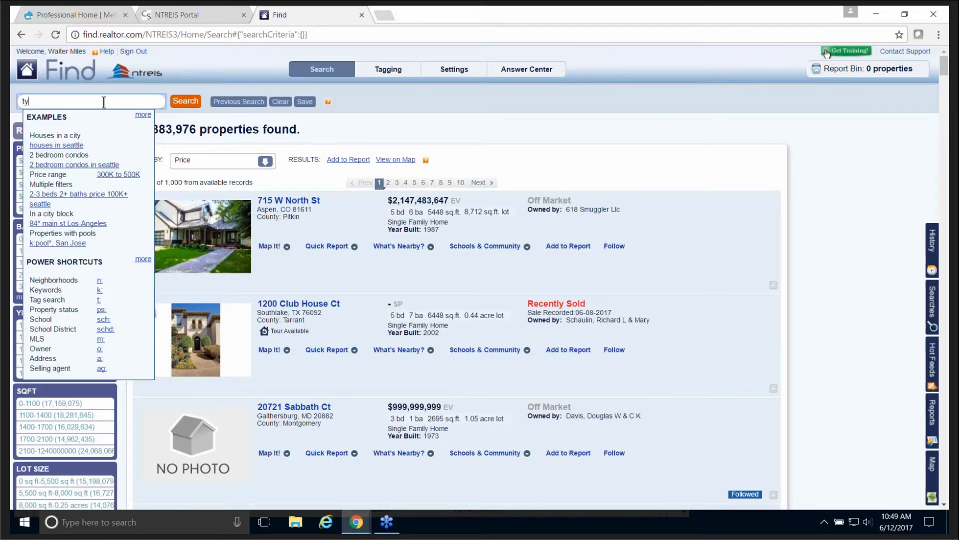
type("ler tx")
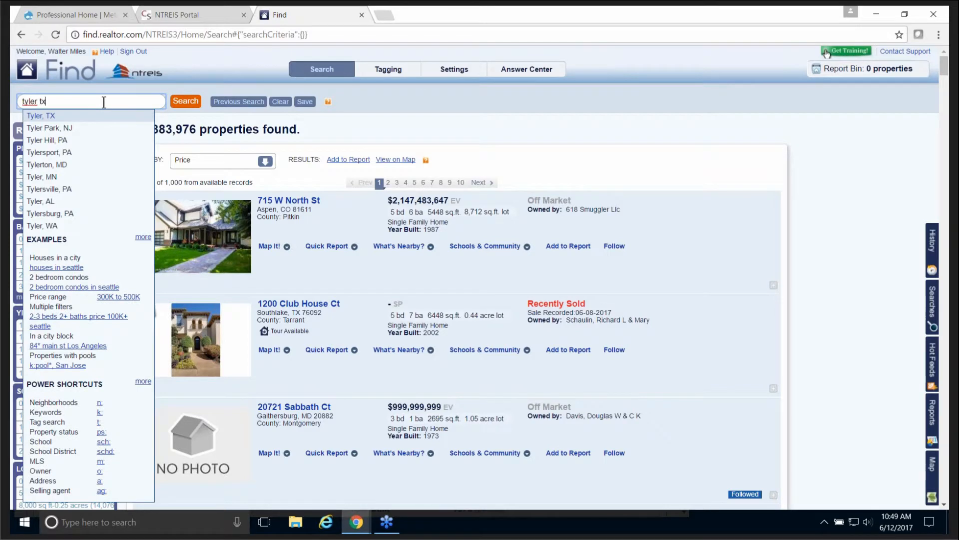
left_click(186, 101)
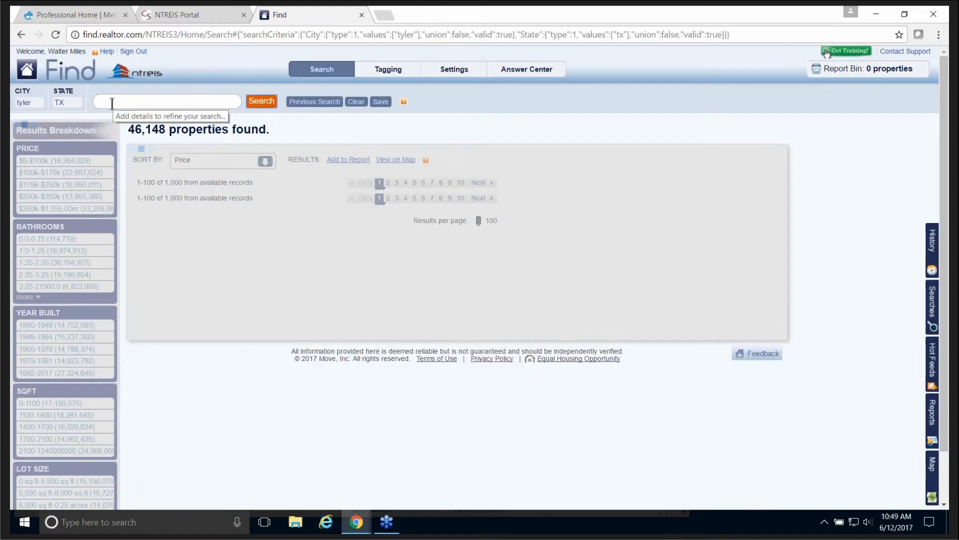
left_click(112, 103)
type("sold")
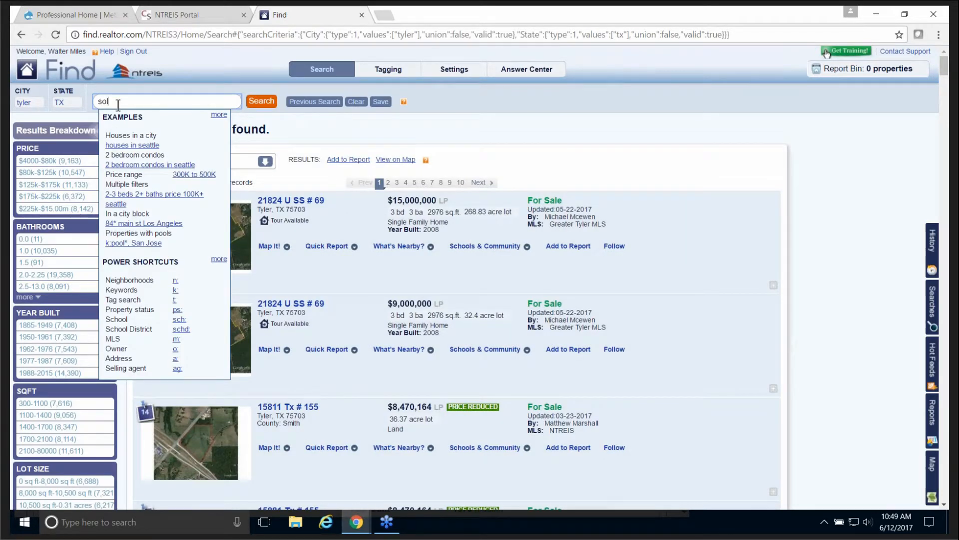
left_click(256, 106)
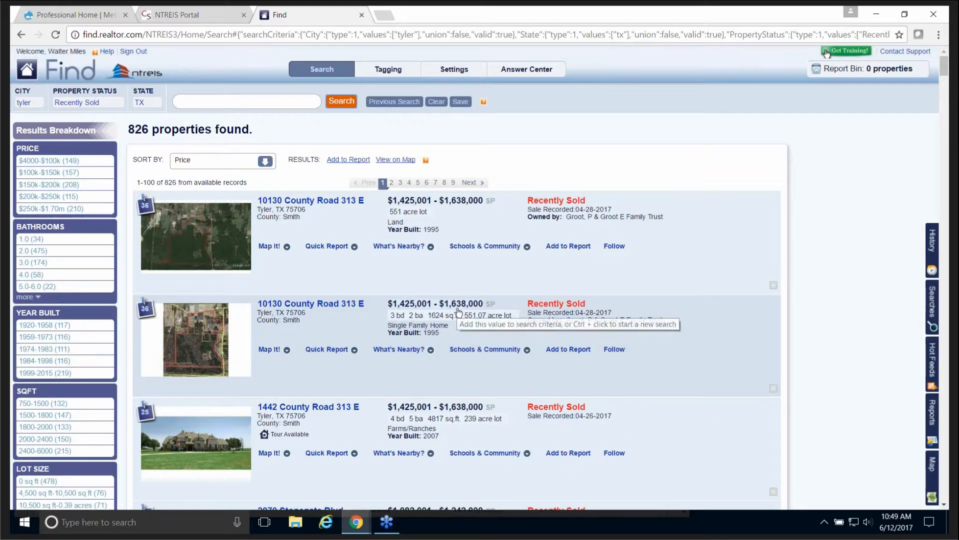
scroll(458, 311, "down", 6)
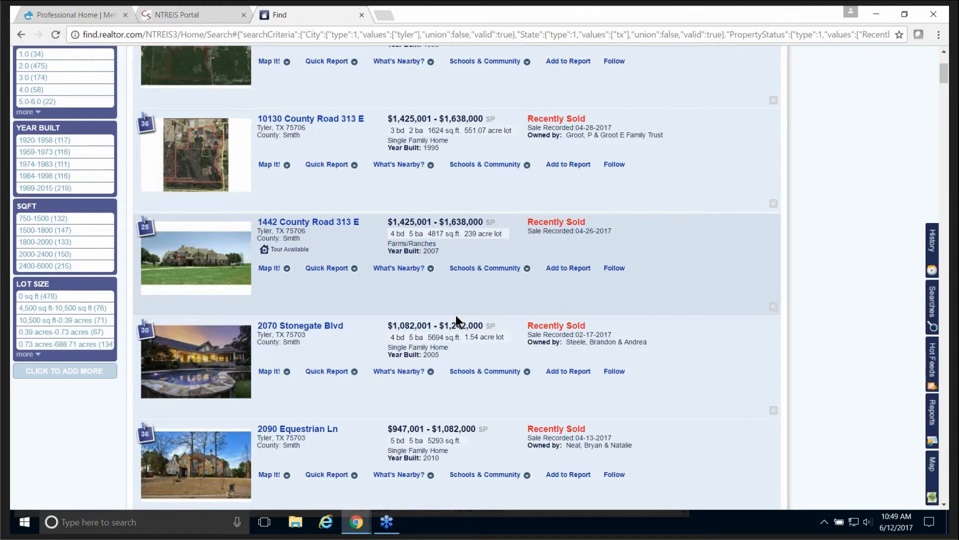
scroll(455, 318, "down", 1)
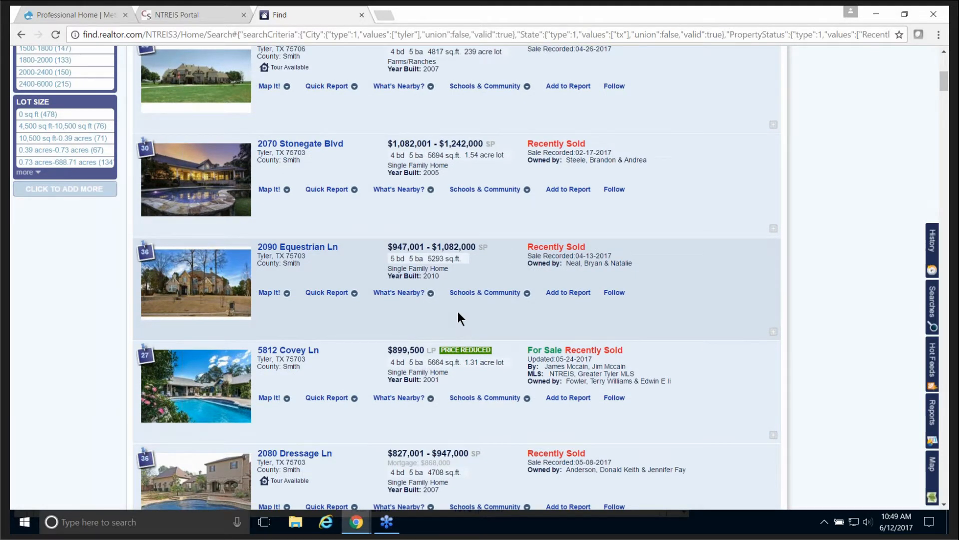
scroll(457, 310, "down", 1)
scroll(458, 311, "down", 1)
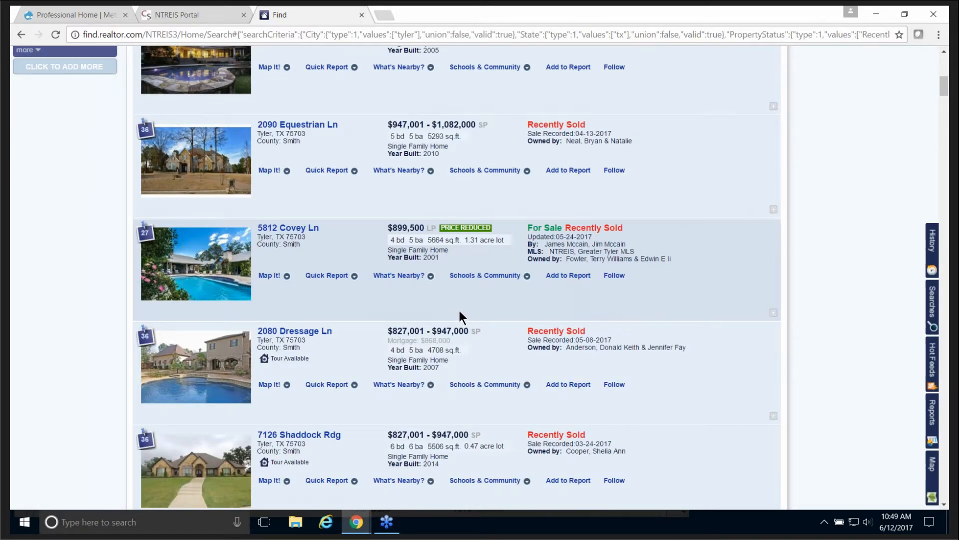
scroll(457, 312, "down", 3)
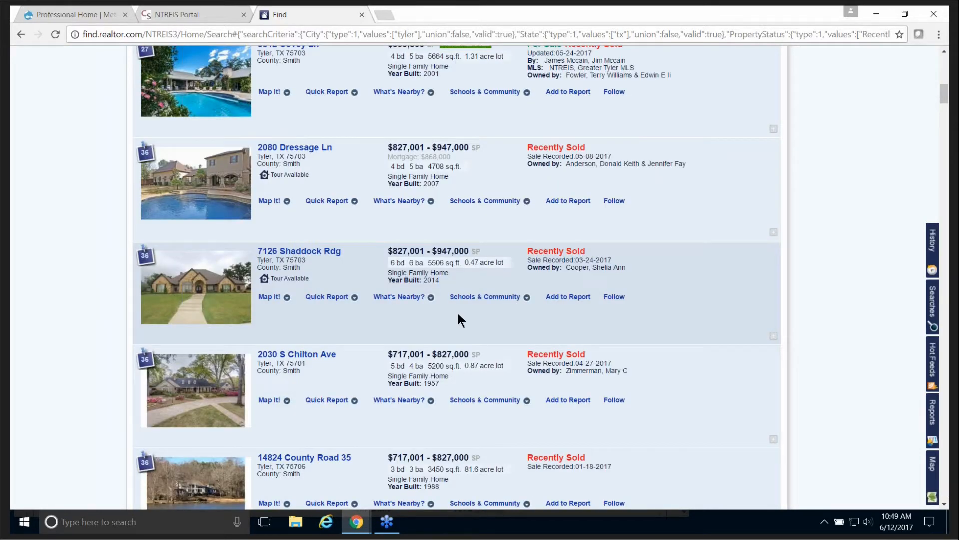
scroll(458, 314, "down", 2)
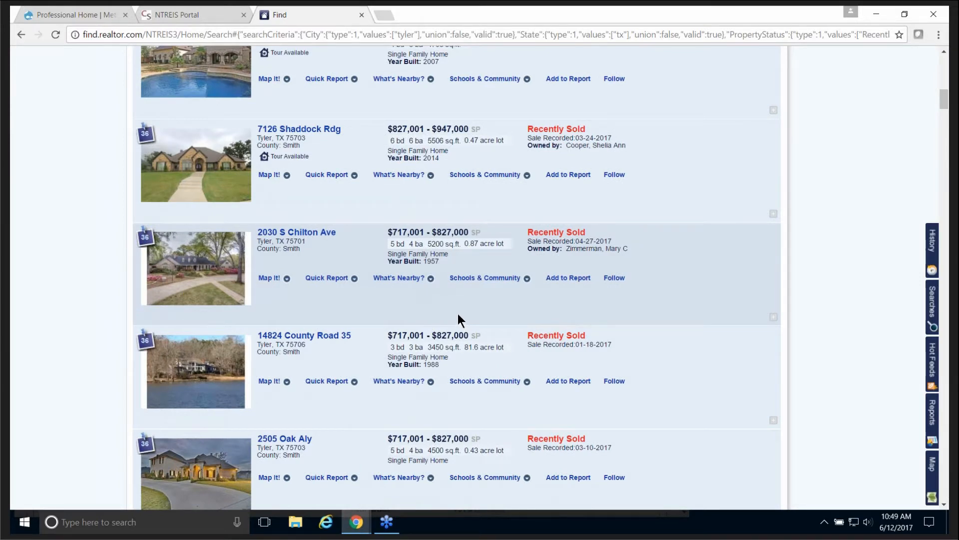
scroll(457, 315, "down", 1)
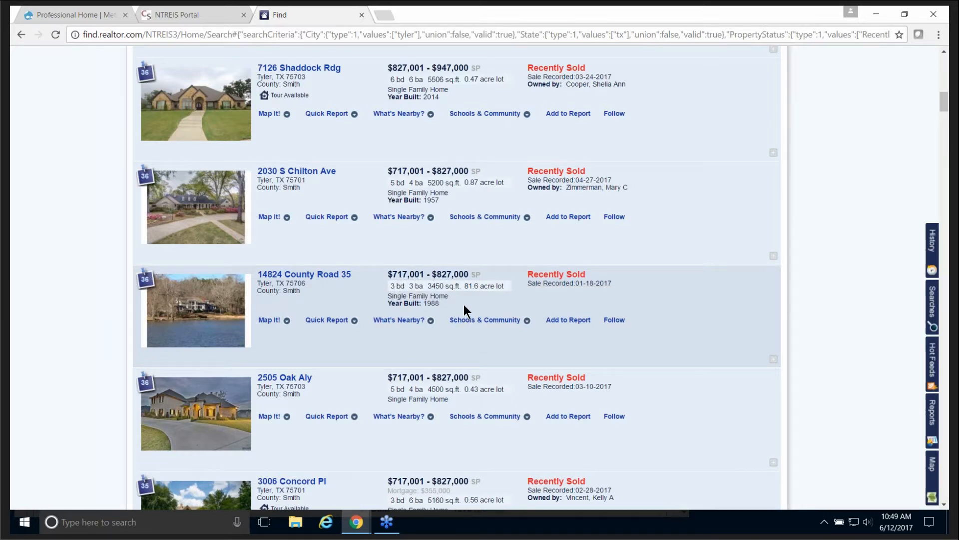
scroll(464, 306, "up", 6)
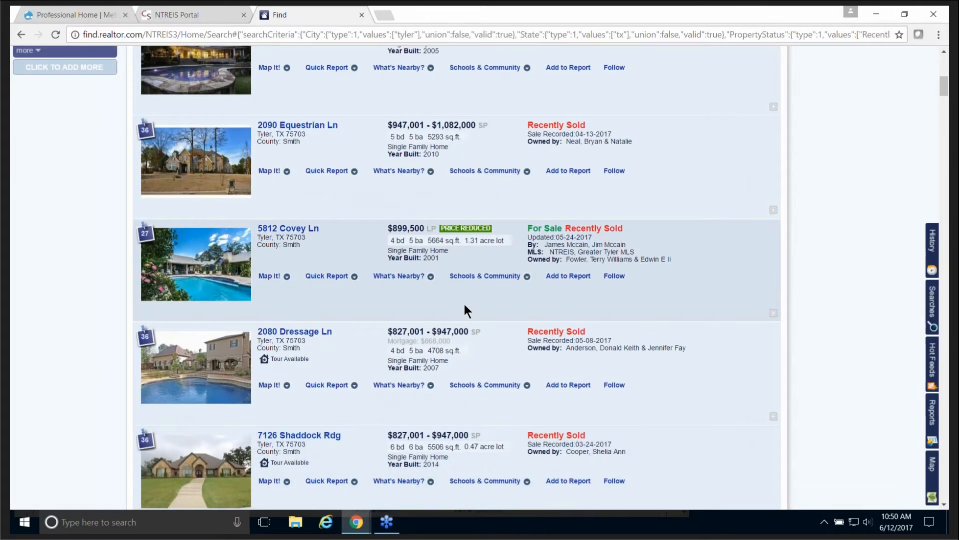
scroll(463, 303, "up", 6)
scroll(463, 310, "up", 2)
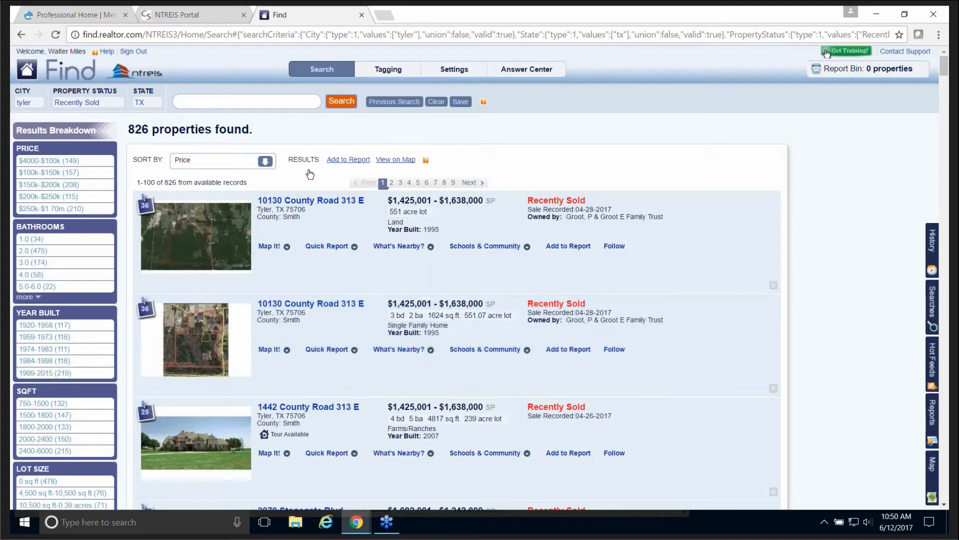
Step: Clear the Tyler criteria and run a new 'zero lot' search
left_click(434, 102)
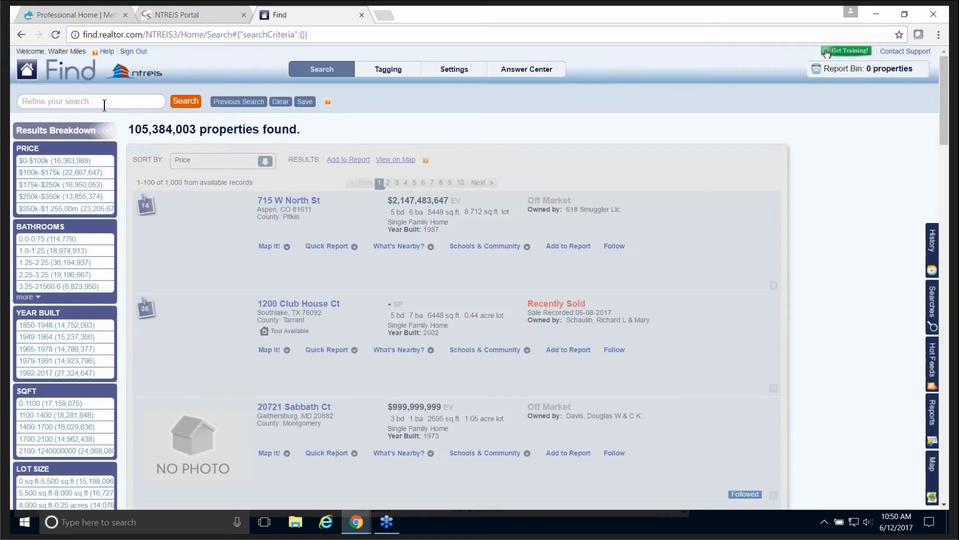
left_click(91, 101)
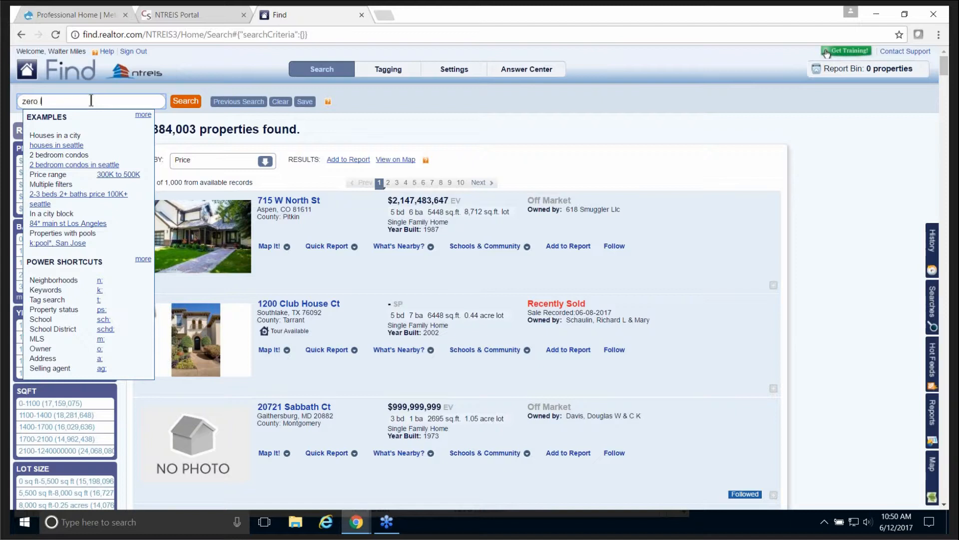
type("zero lot line")
left_click(193, 103)
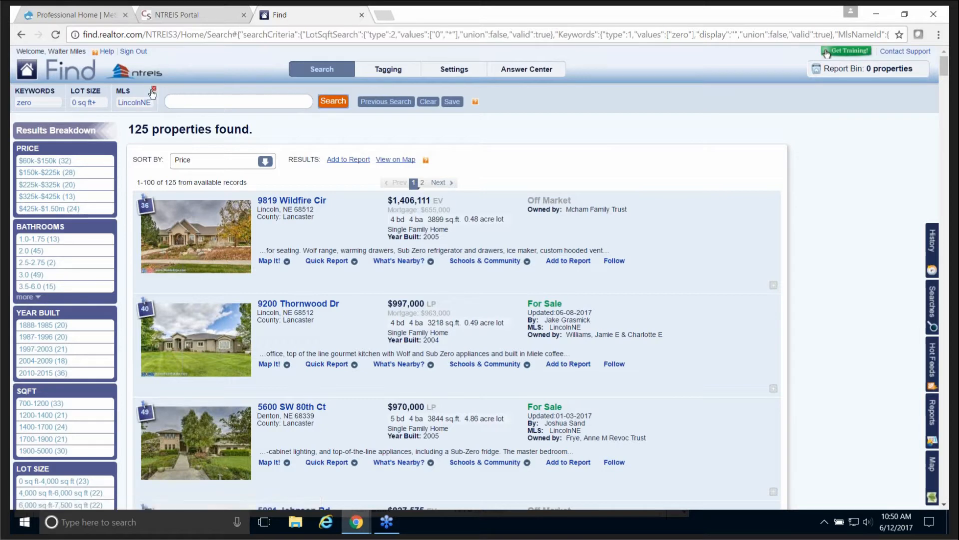
Step: Remove the LincolnNE MLS and lot size criteria and change the keyword to 'zero lot line'
left_click(153, 89)
left_click(108, 91)
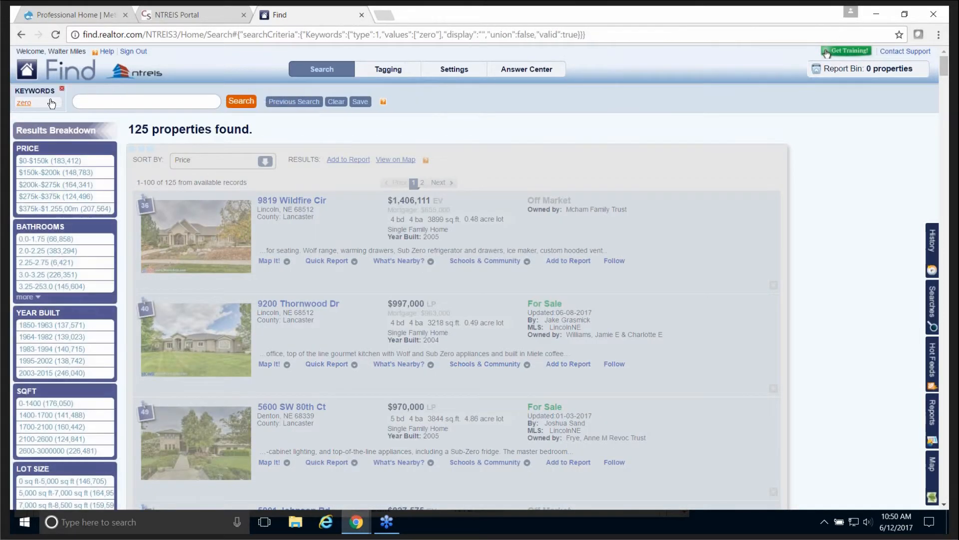
left_click(48, 103)
left_click(51, 140)
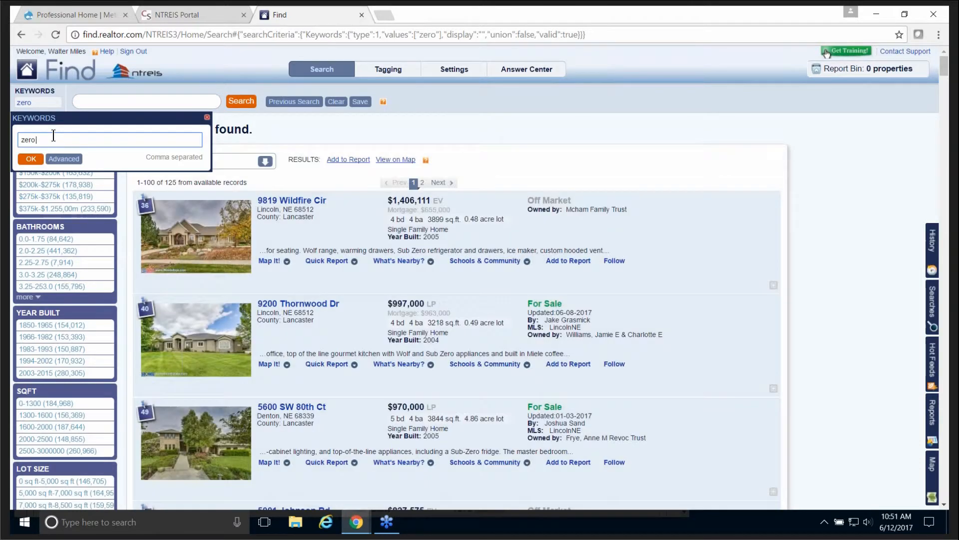
type("lot")
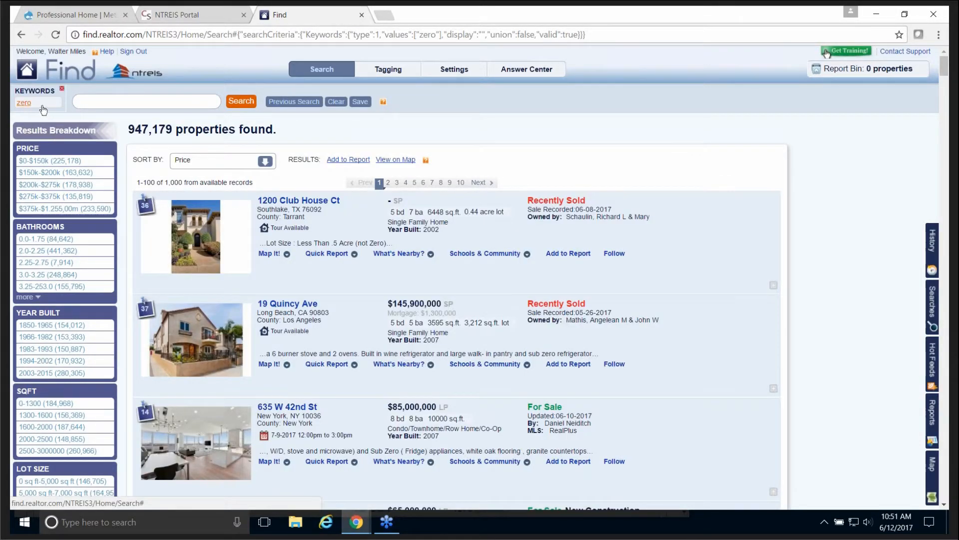
left_click(41, 104)
left_click(46, 138)
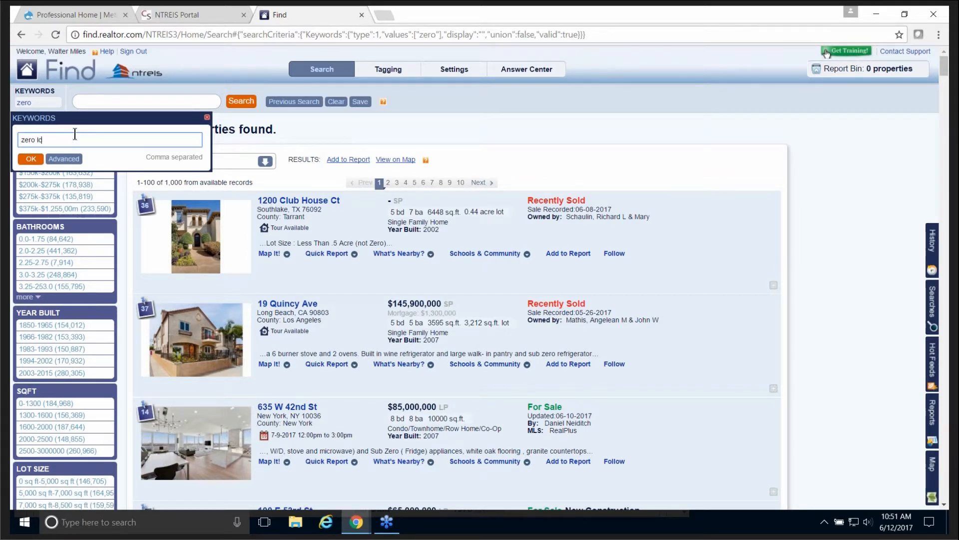
type("lot line")
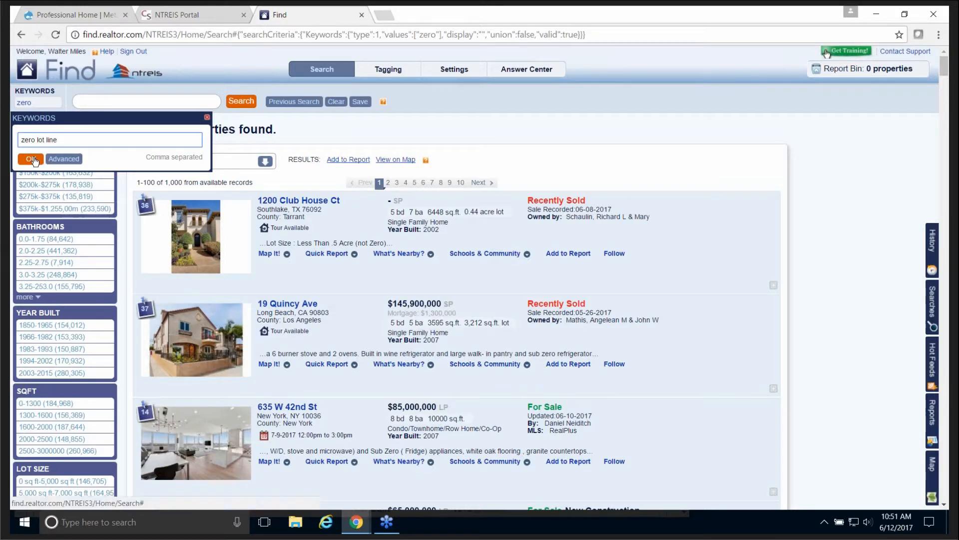
left_click(32, 159)
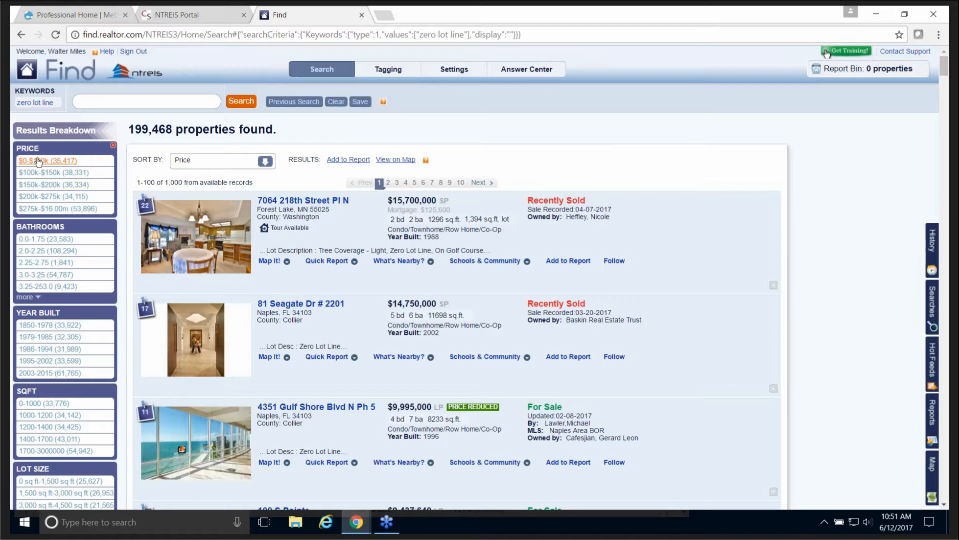
Step: Search 'dallas' to narrow the zero lot line results to Dallas, TX (2,125), then clear all criteria
left_click(109, 103)
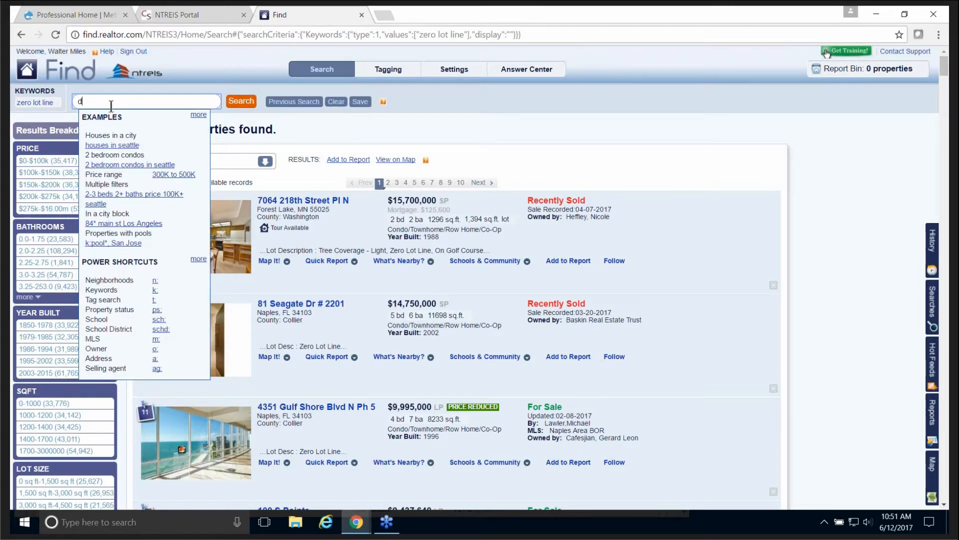
type("dallas tx")
left_click(238, 102)
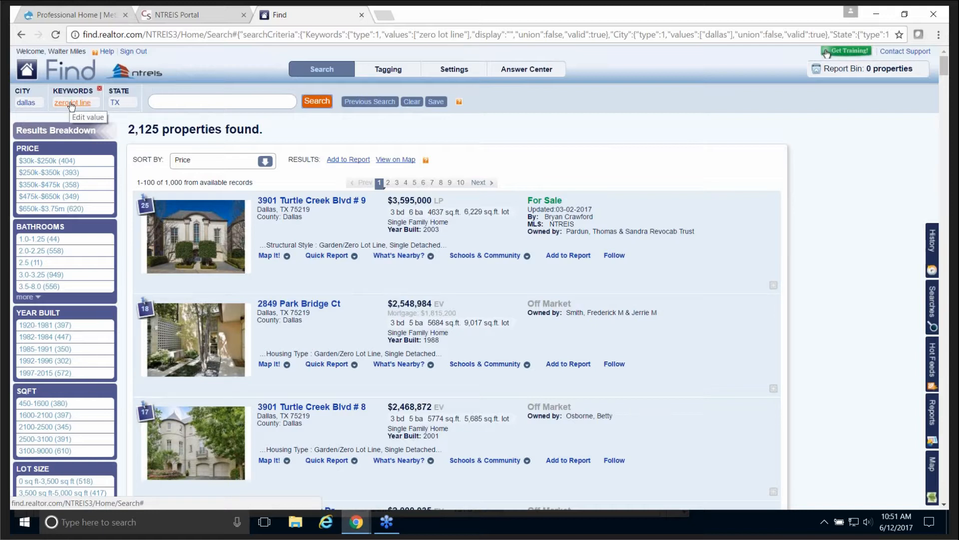
left_click(414, 102)
Step: Run a new search for 'for sale' to filter to For Sale properties (2,564,525)
left_click(109, 100)
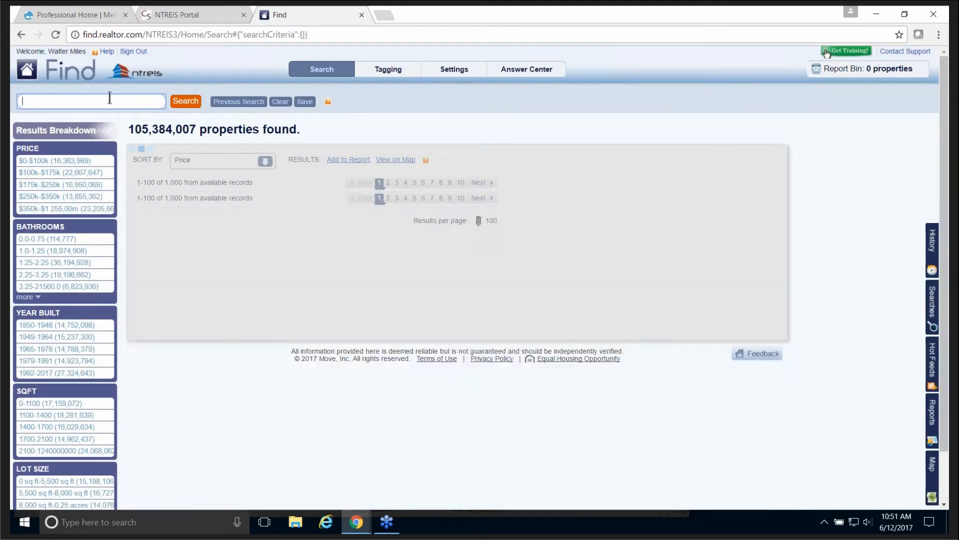
type("for sale")
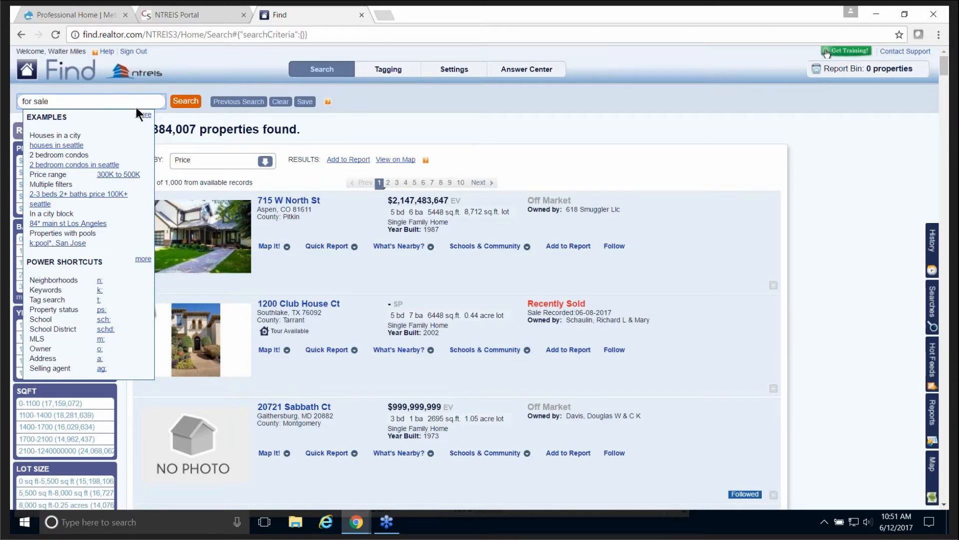
left_click(180, 100)
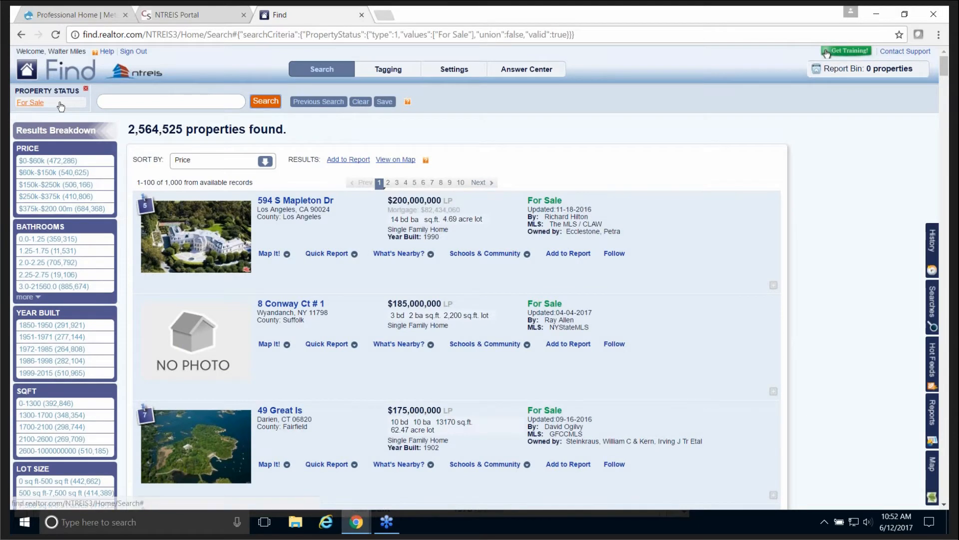
Step: Review the Property Status choices and close them without changes
left_click(59, 105)
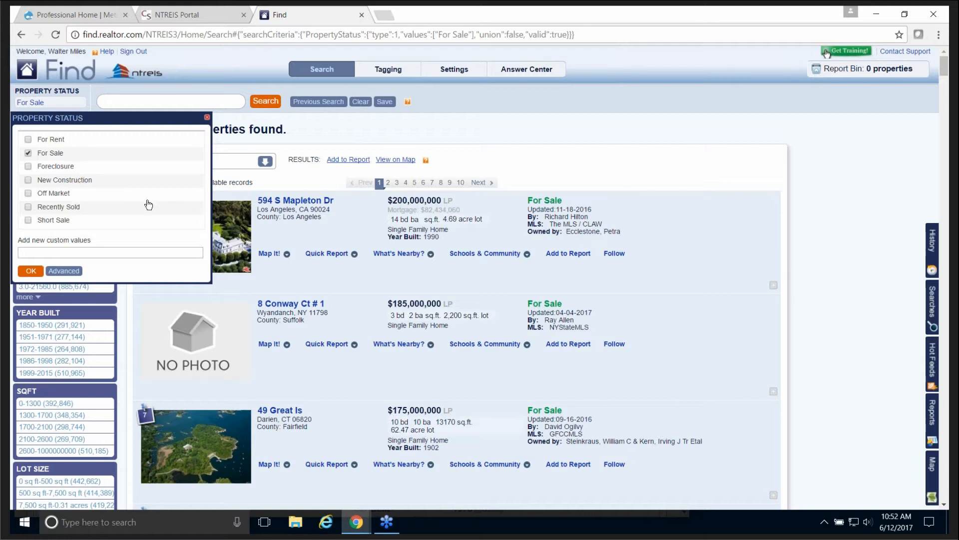
left_click(207, 118)
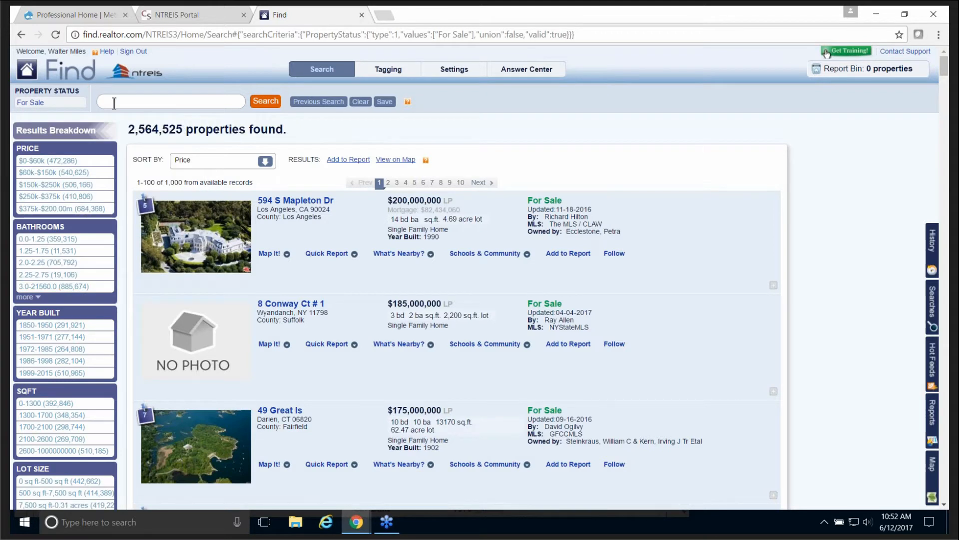
mouse_move(80, 89)
Step: Replace the For Sale criterion with a 'condo' search for Condo/Townhome properties
left_click(87, 89)
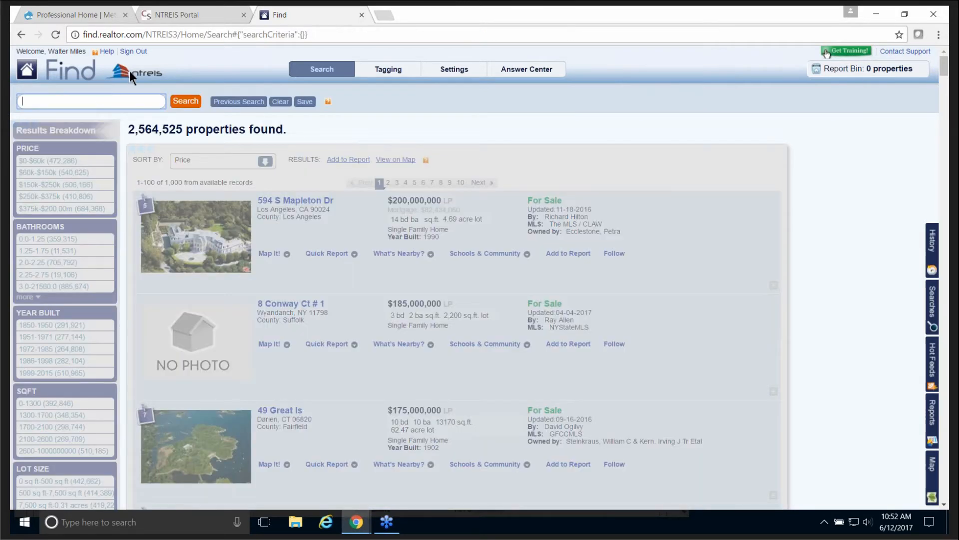
type("condo")
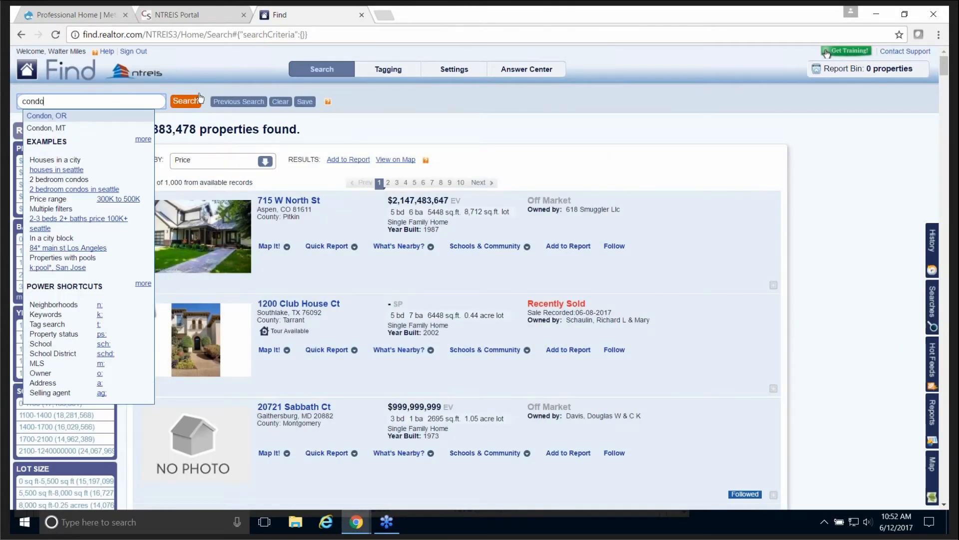
left_click(179, 101)
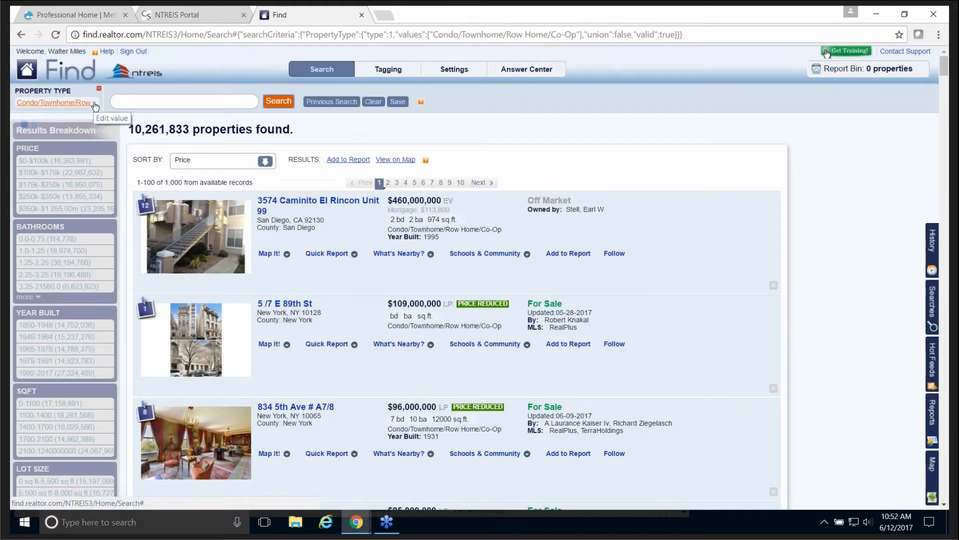
Step: Review the Property Type choices unchanged, then remove the condo property type filter
left_click(94, 105)
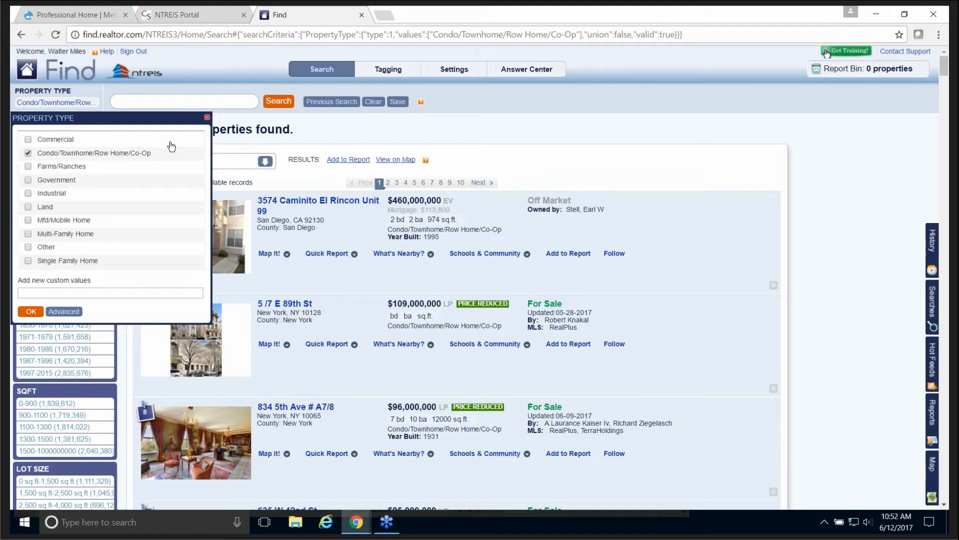
left_click(207, 118)
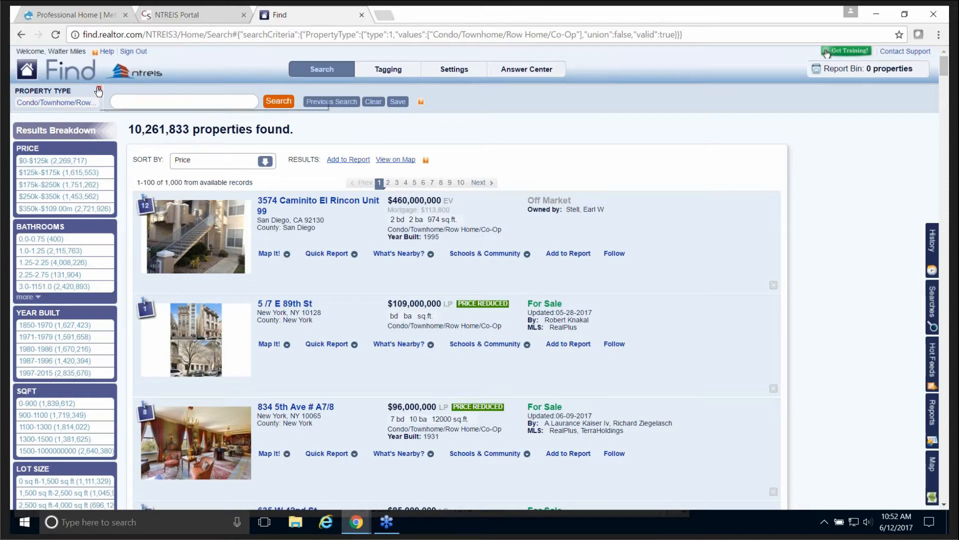
left_click(99, 88)
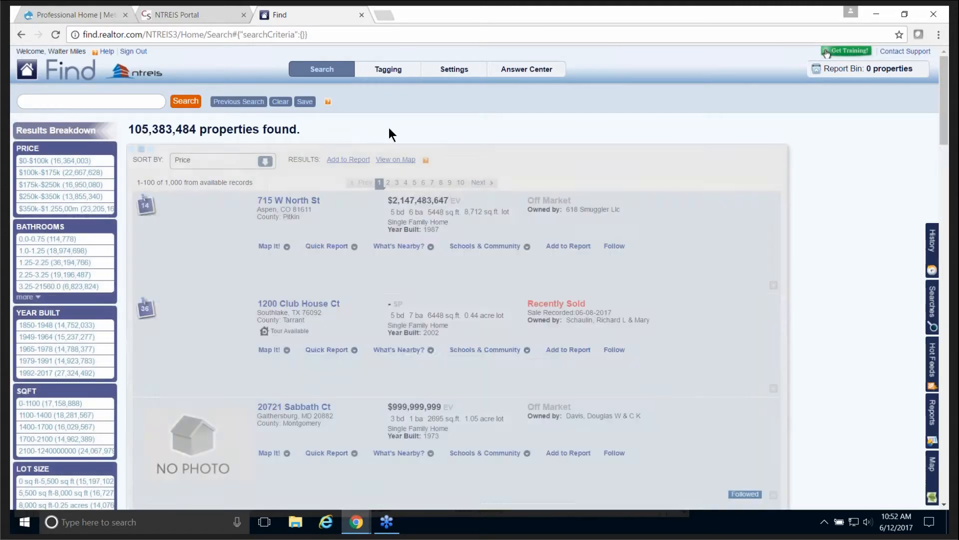
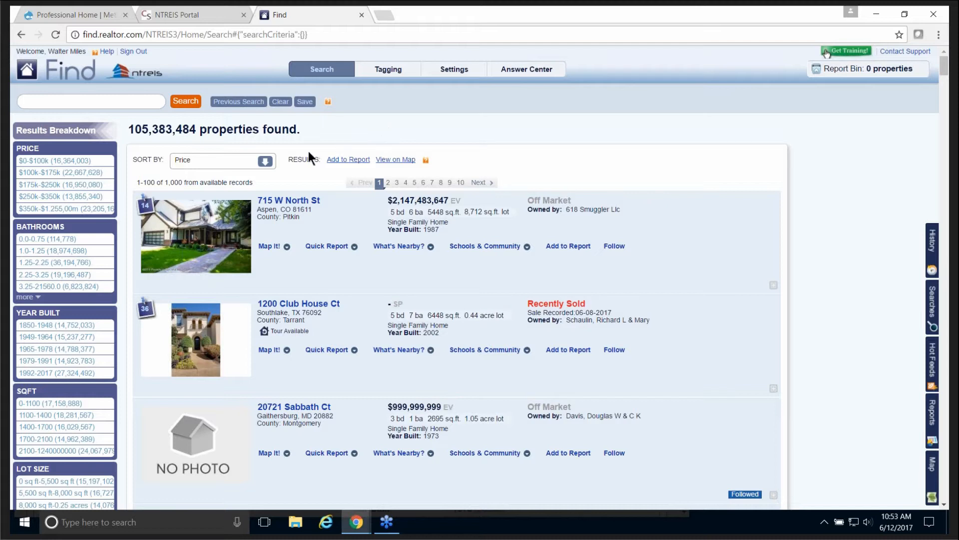
Step: Search for properties that are for sale
left_click(91, 101)
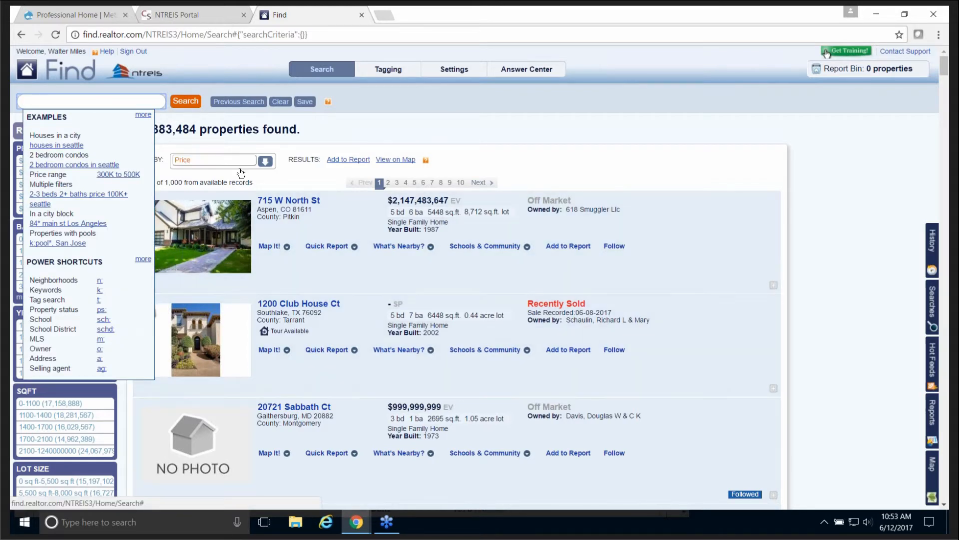
left_click(109, 101)
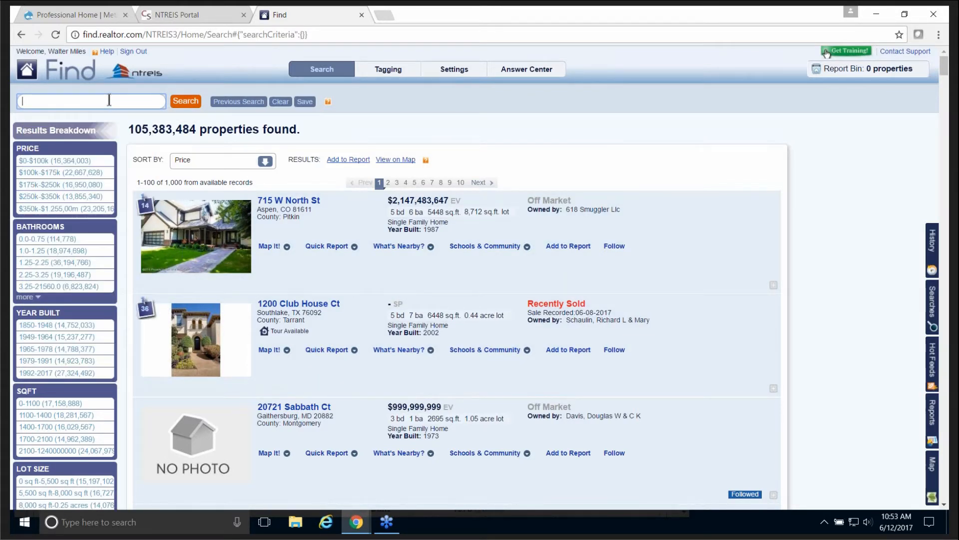
type("for sale")
left_click(185, 101)
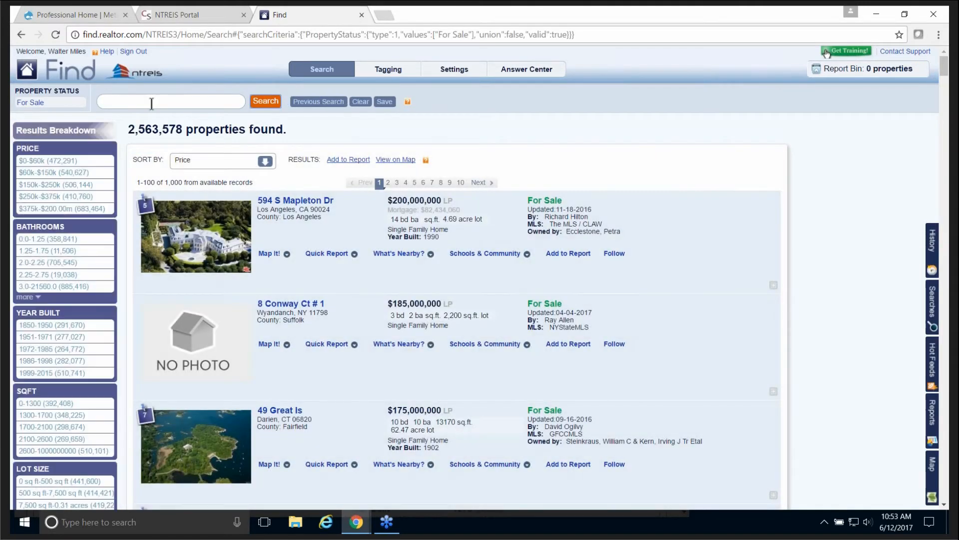
Step: Add Frisco and a 500k-600k price range, leaving 264 properties
left_click(151, 103)
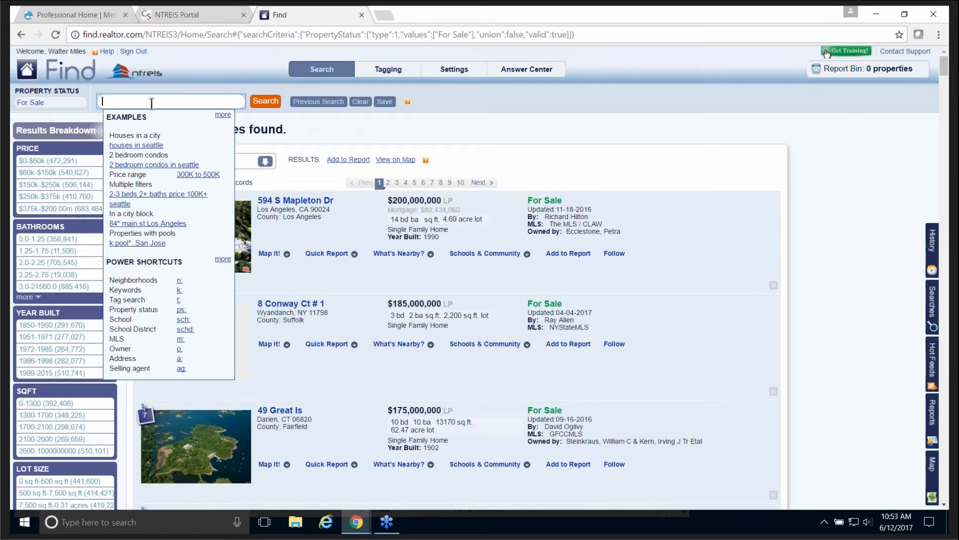
type("frisco")
left_click(267, 102)
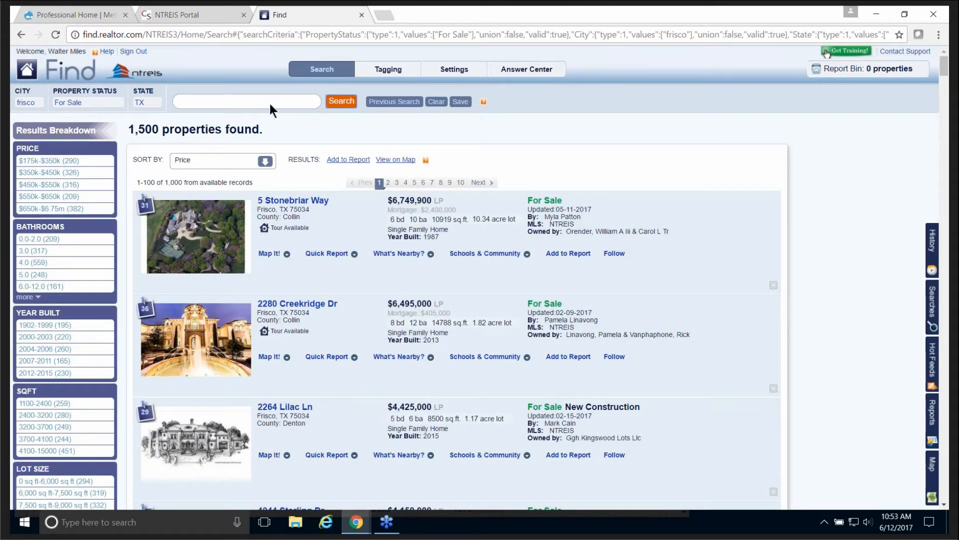
left_click(223, 102)
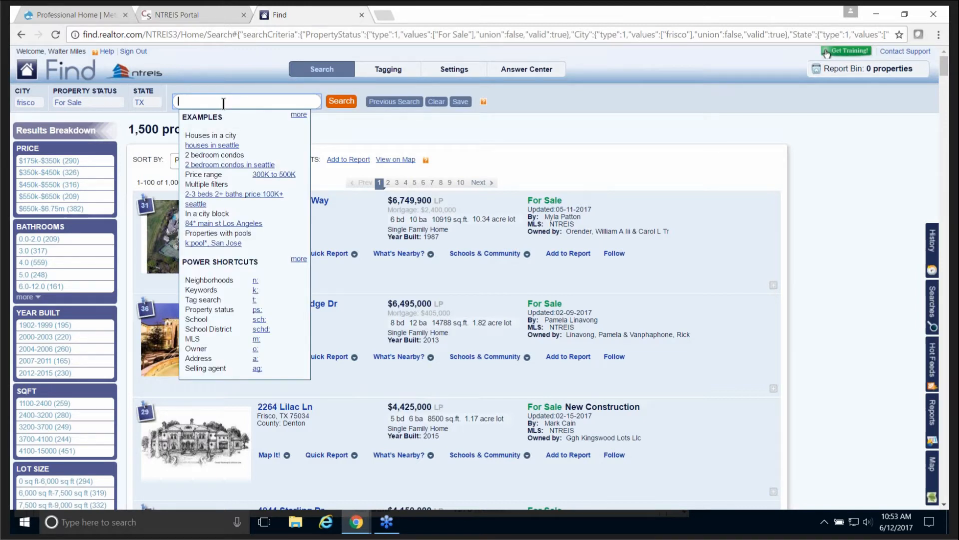
type("500k-600k")
left_click(337, 103)
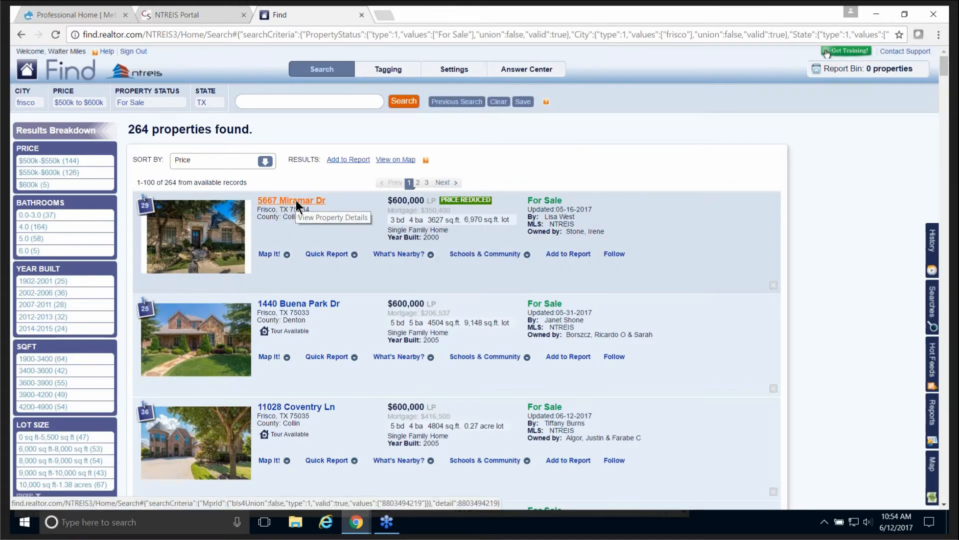
left_click(296, 201)
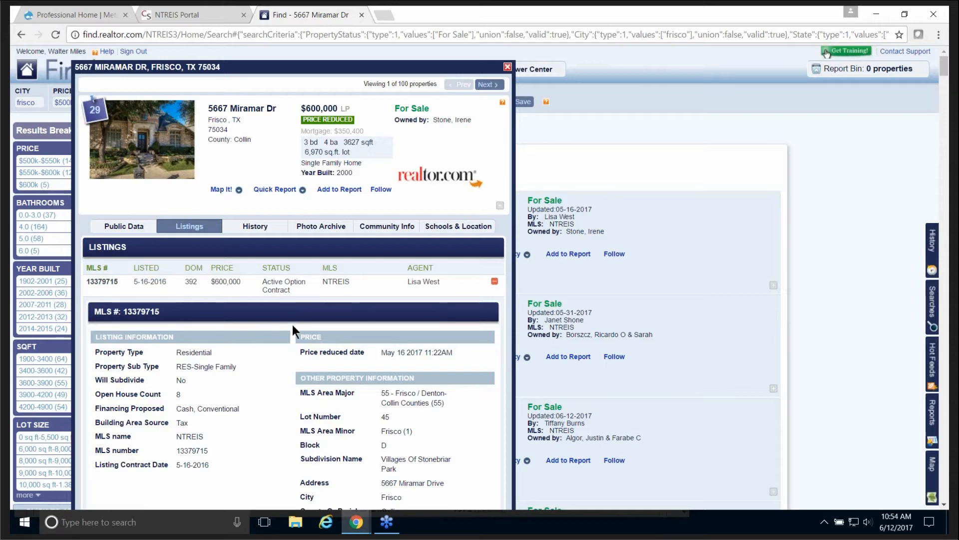
scroll(292, 324, "down", 2)
scroll(286, 324, "down", 6)
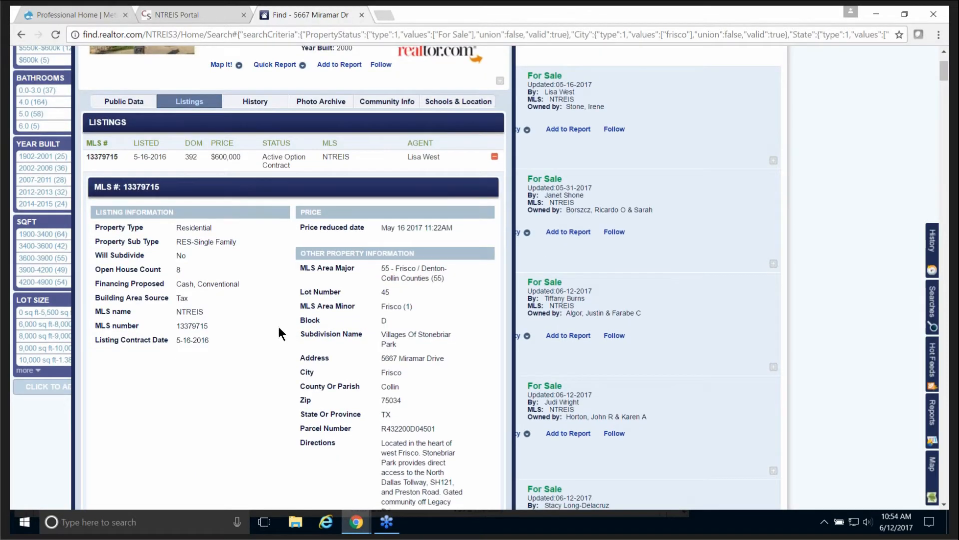
scroll(284, 322, "down", 10)
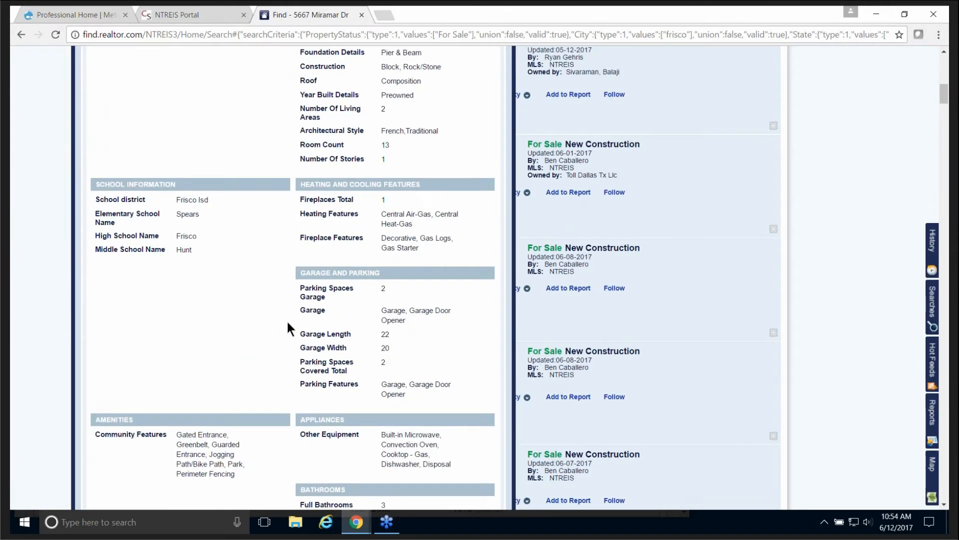
scroll(290, 322, "down", 5)
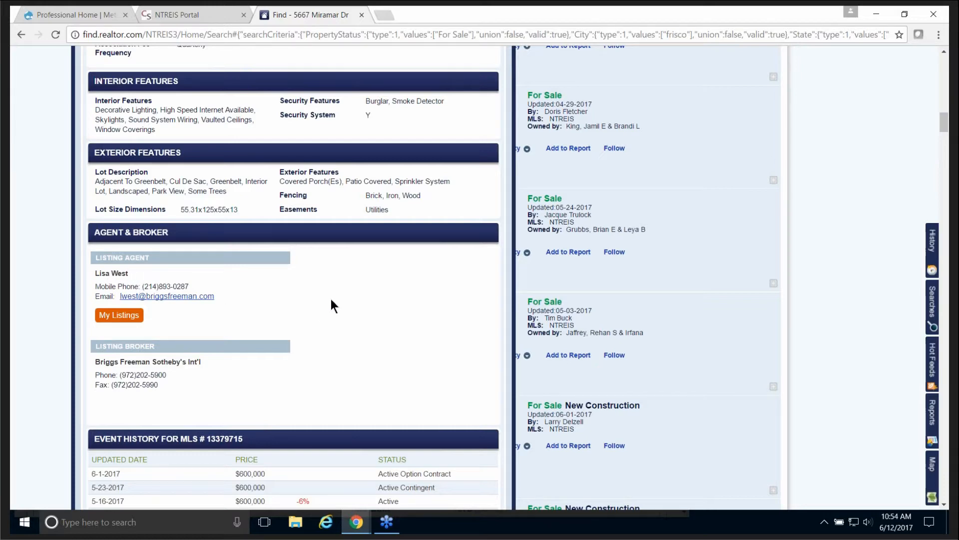
scroll(332, 299, "up", 8)
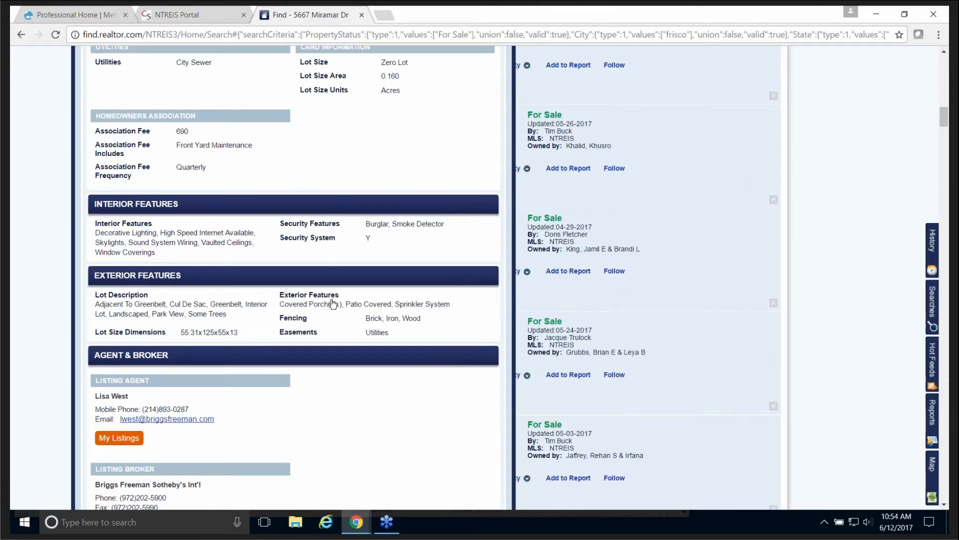
scroll(332, 298, "up", 11)
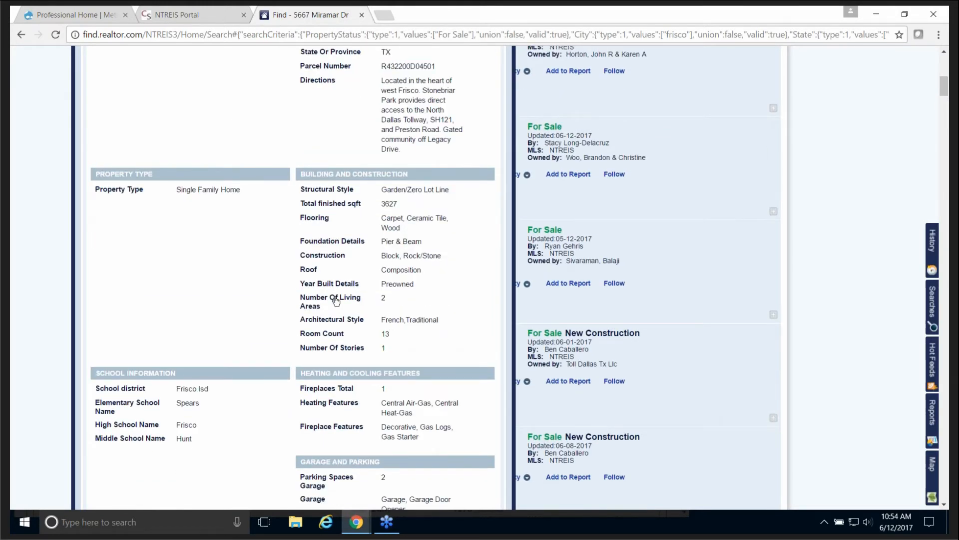
scroll(338, 300, "up", 6)
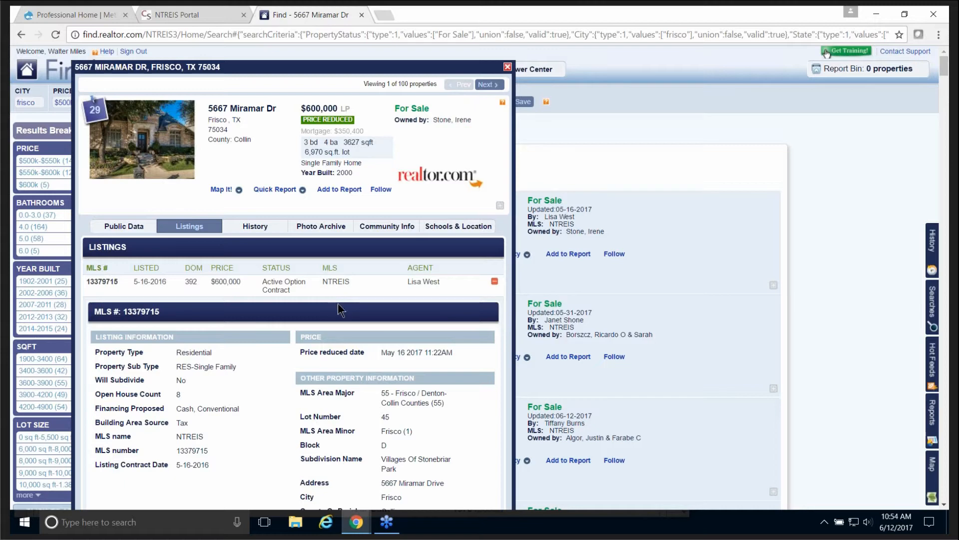
scroll(340, 305, "down", 15)
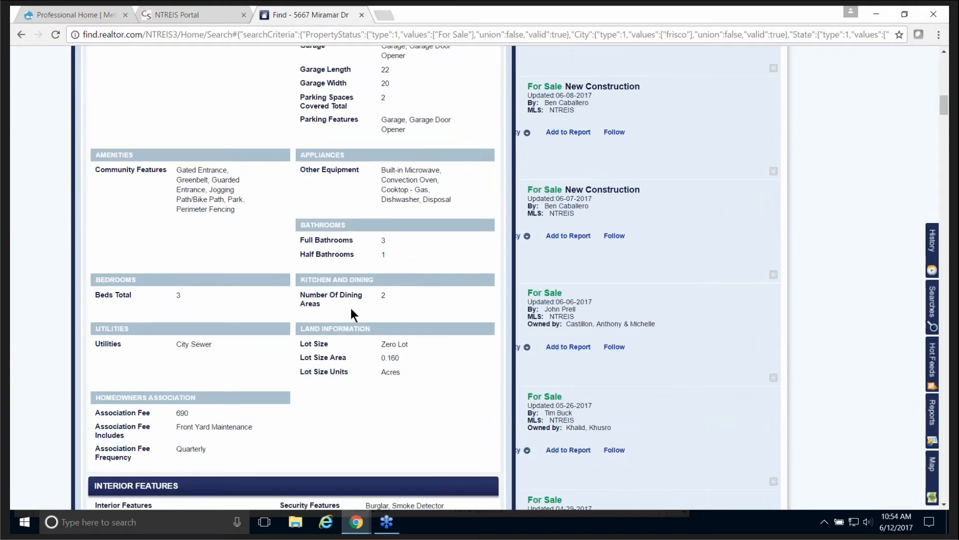
scroll(352, 310, "down", 8)
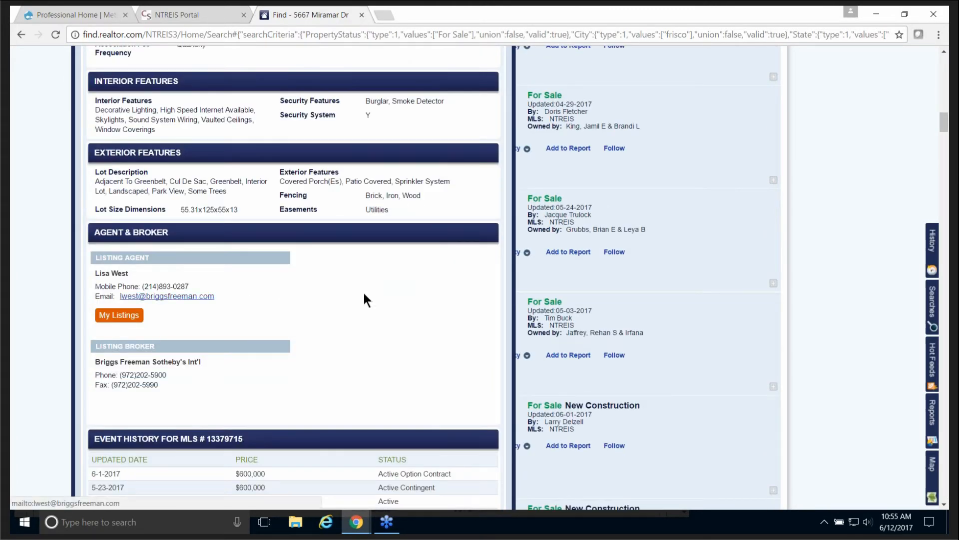
scroll(385, 293, "up", 12)
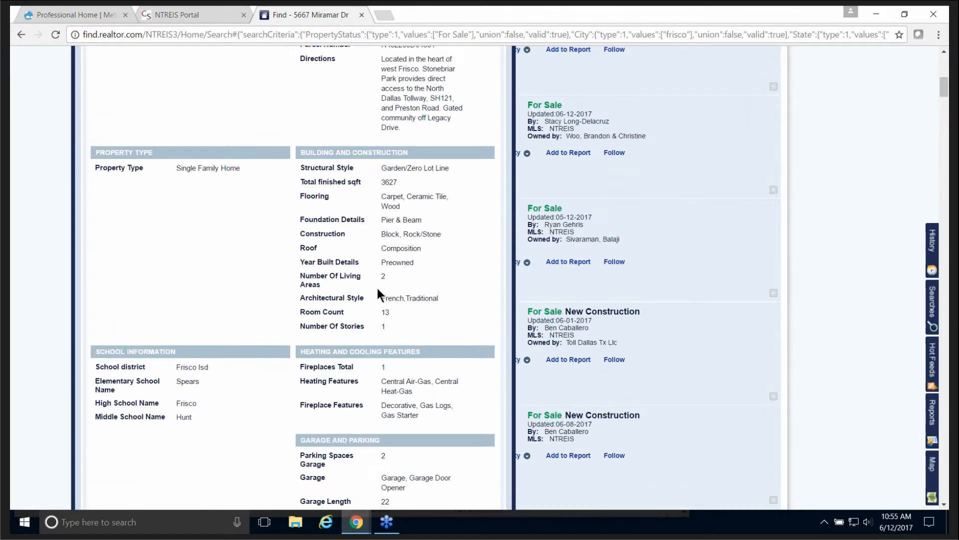
scroll(377, 288, "up", 15)
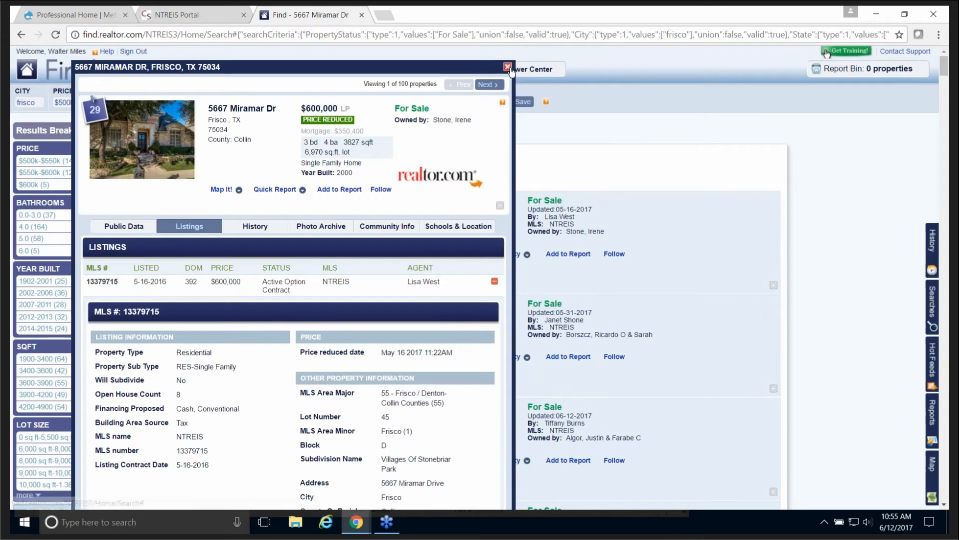
left_click(508, 67)
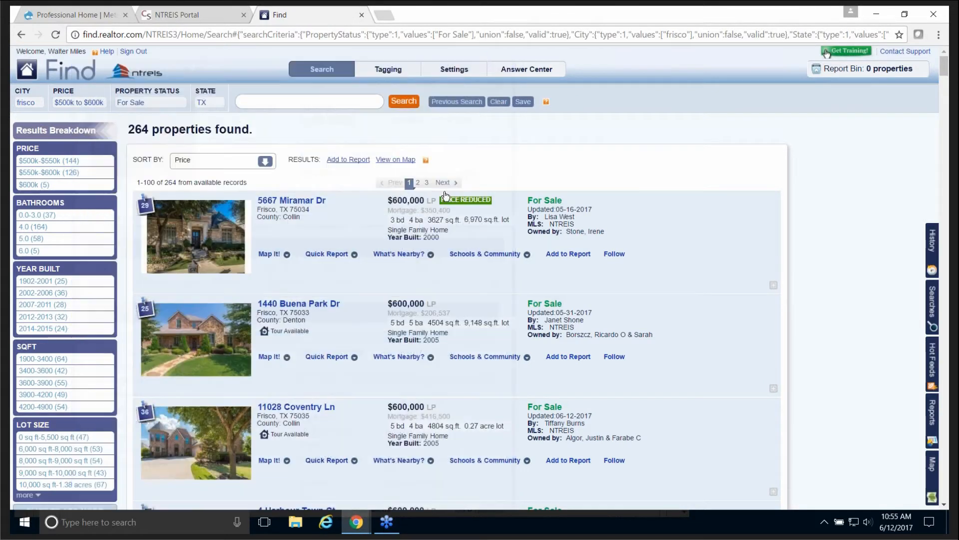
Step: Clear all criteria back to 105,383,451 properties and browse the full Power Shortcuts list
left_click(497, 101)
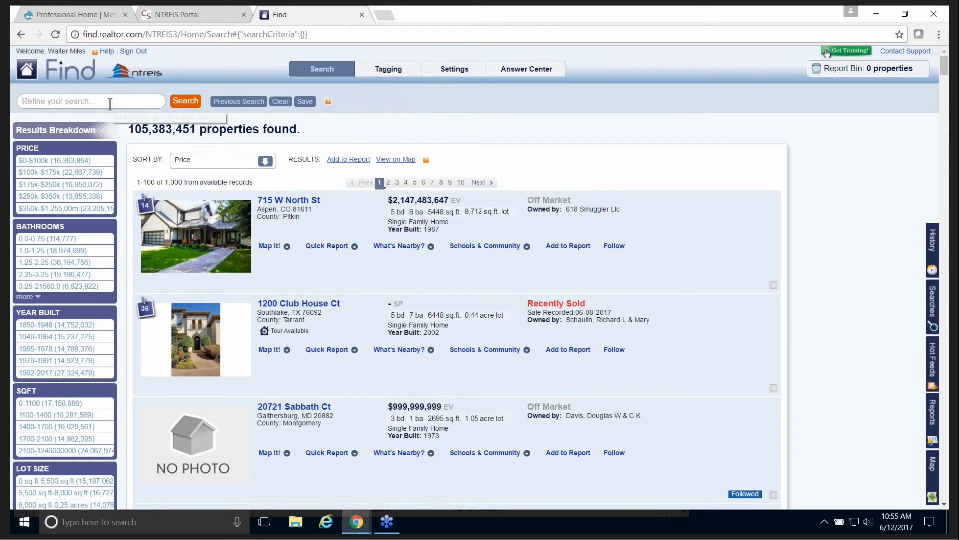
left_click(110, 104)
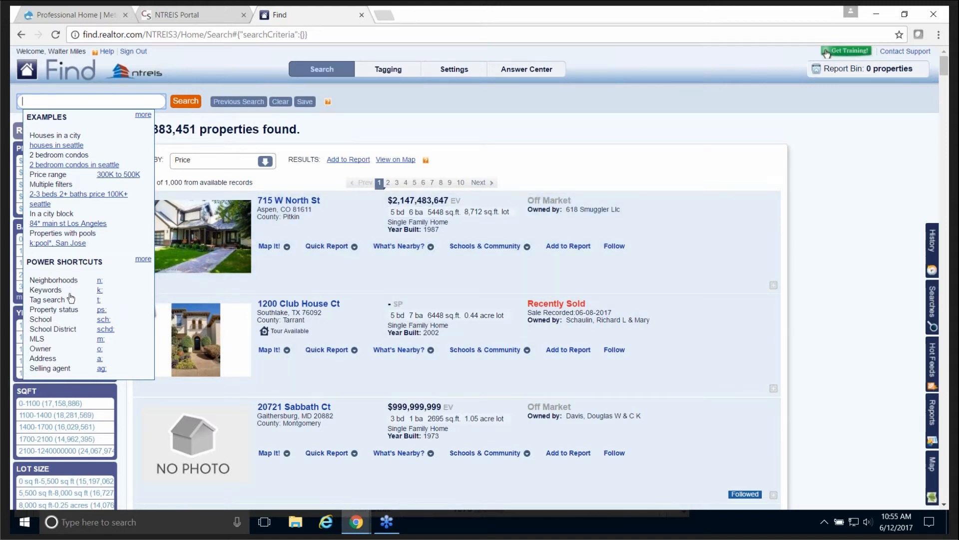
left_click(142, 260)
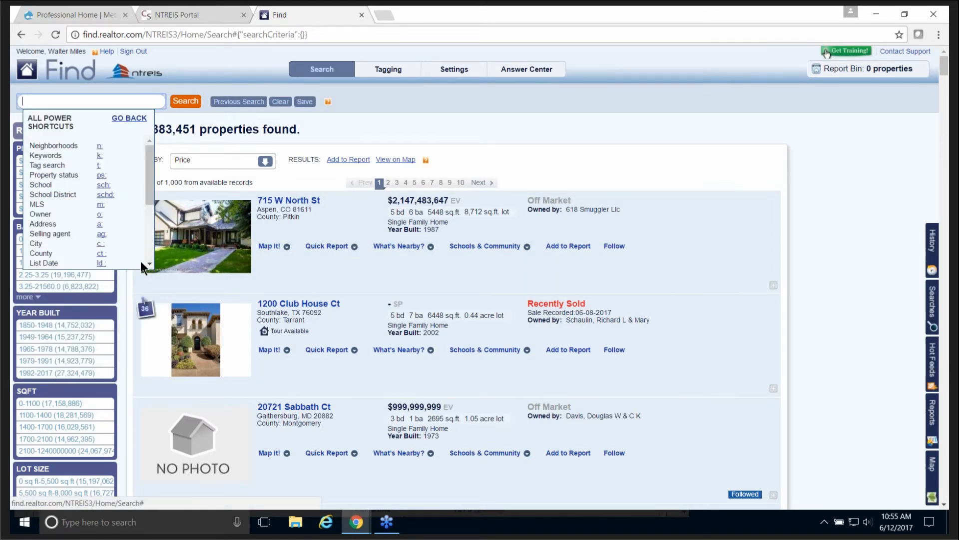
left_click_drag(151, 169, 150, 188)
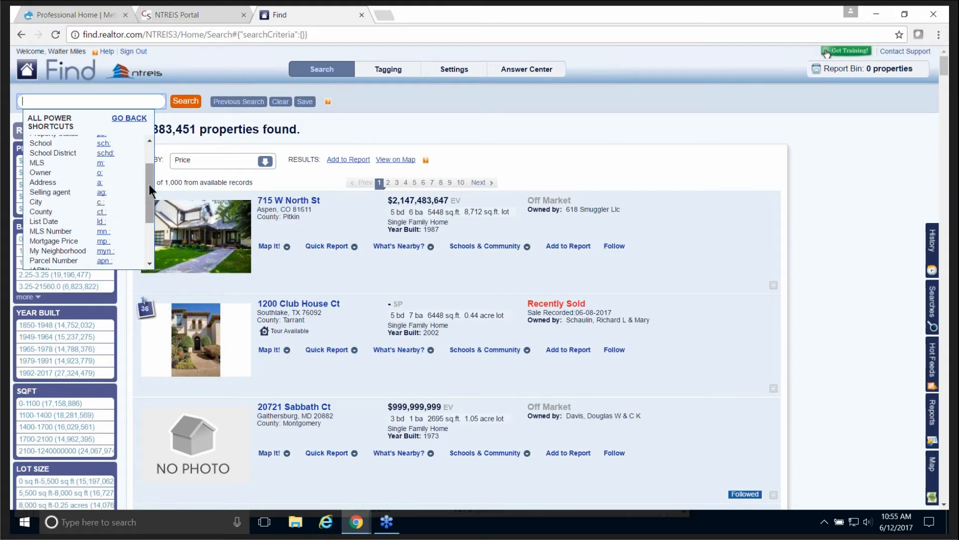
left_click_drag(149, 184, 148, 169)
left_click(63, 100)
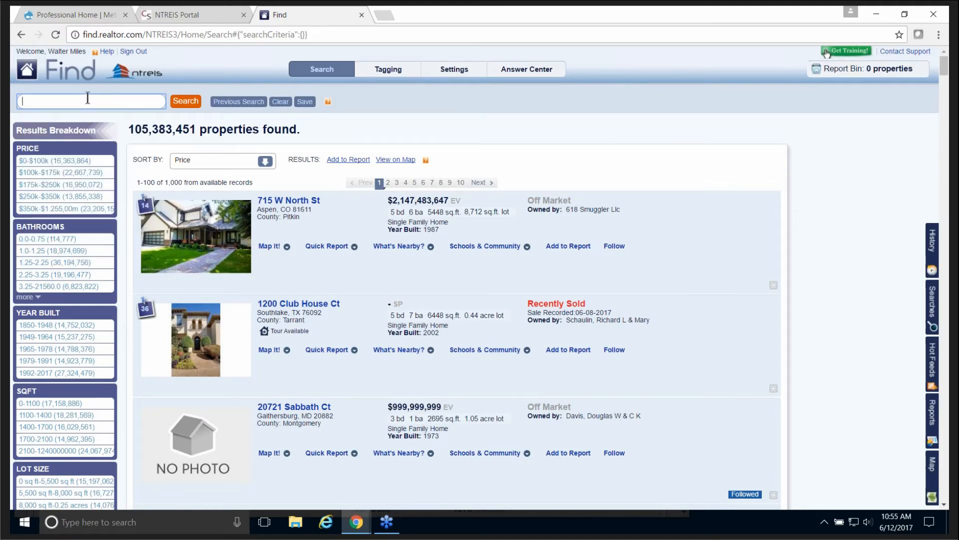
Step: Search Denton County, TX, then add an ag: agent shortcut and 'sold' to reach 3 results
type("denton")
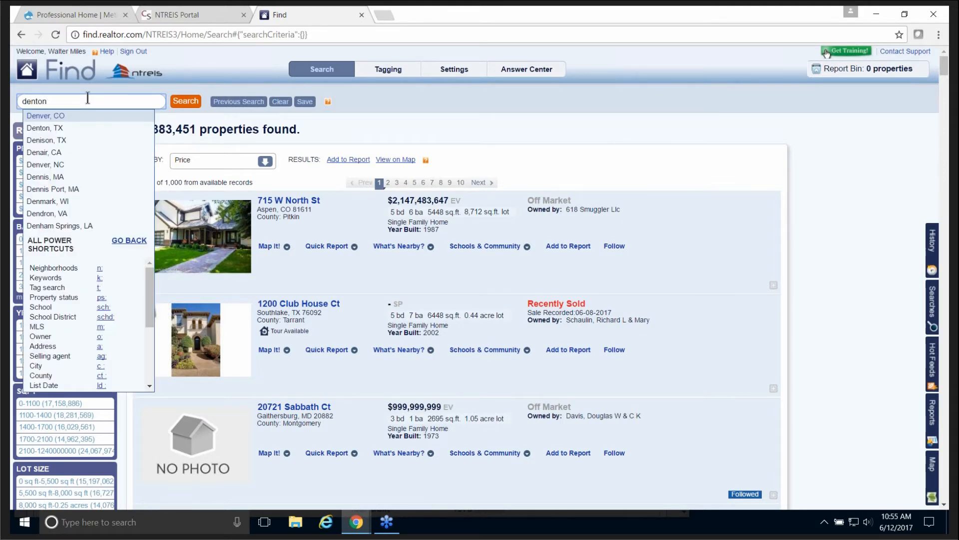
type(" c")
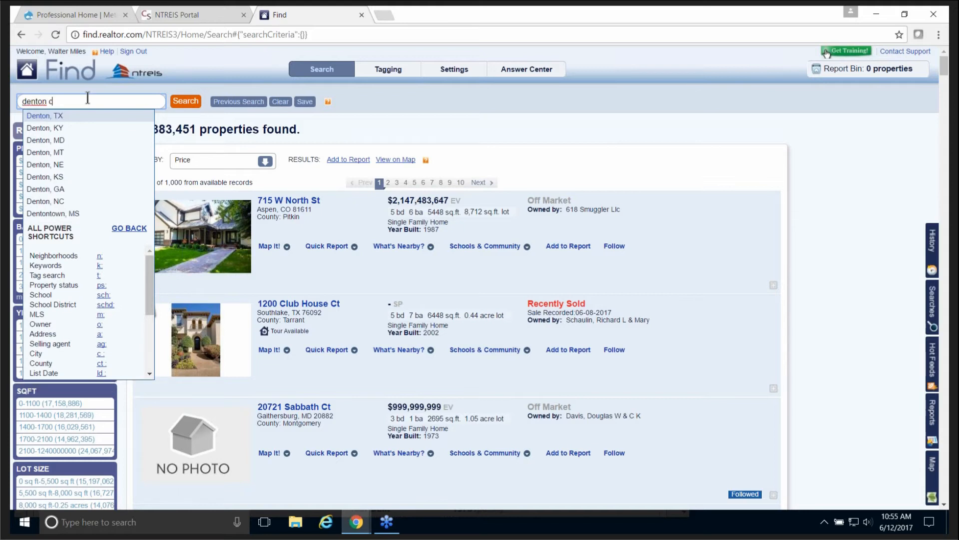
type("ounty tx")
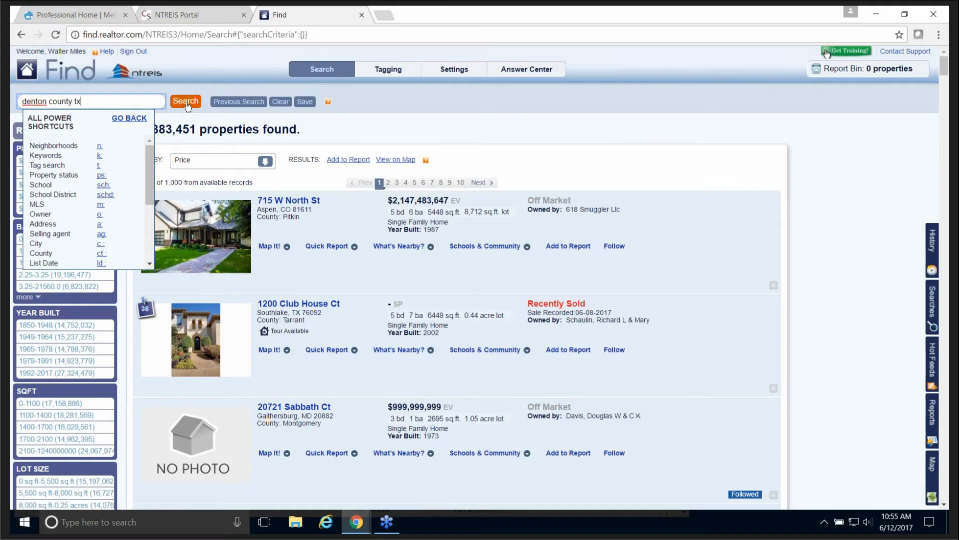
left_click(186, 104)
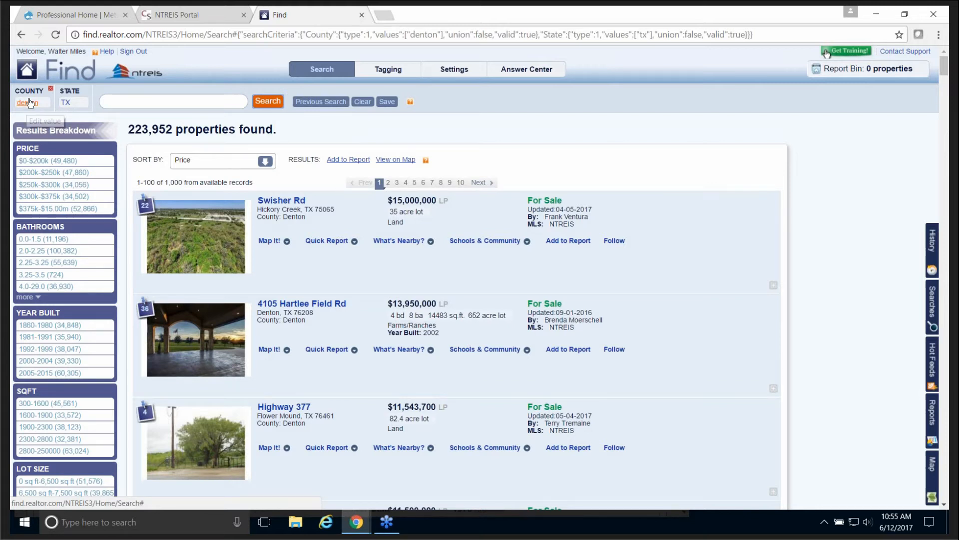
left_click(122, 103)
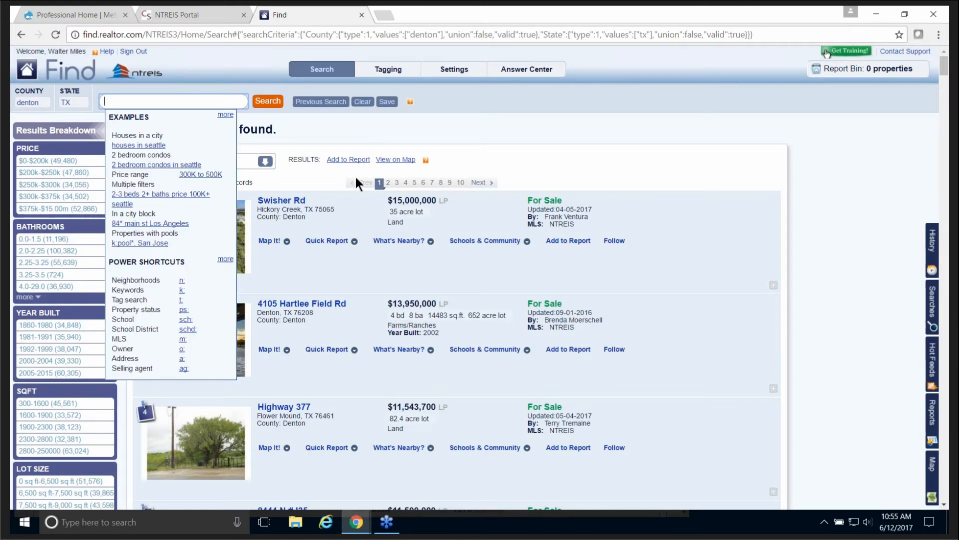
type("ag:miles")
left_click(270, 106)
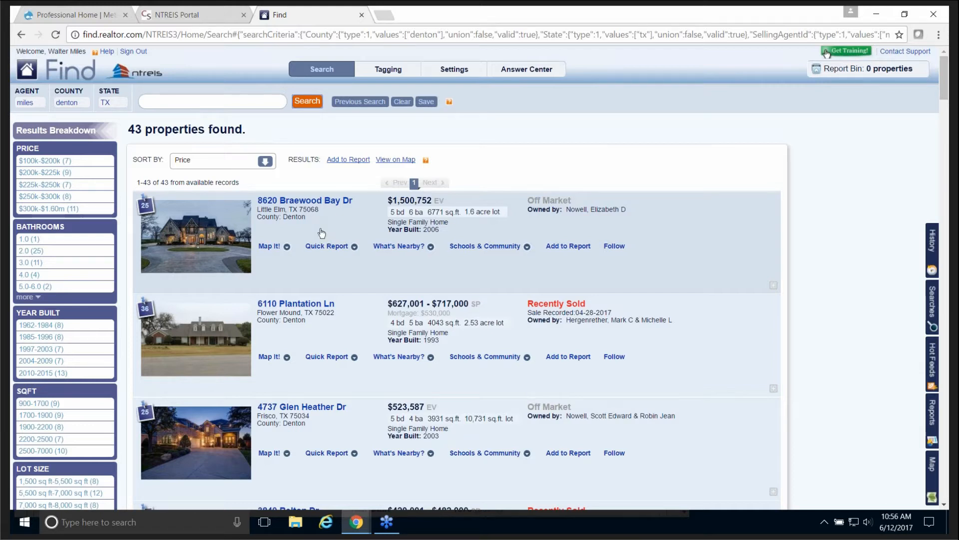
left_click(198, 98)
type("sold")
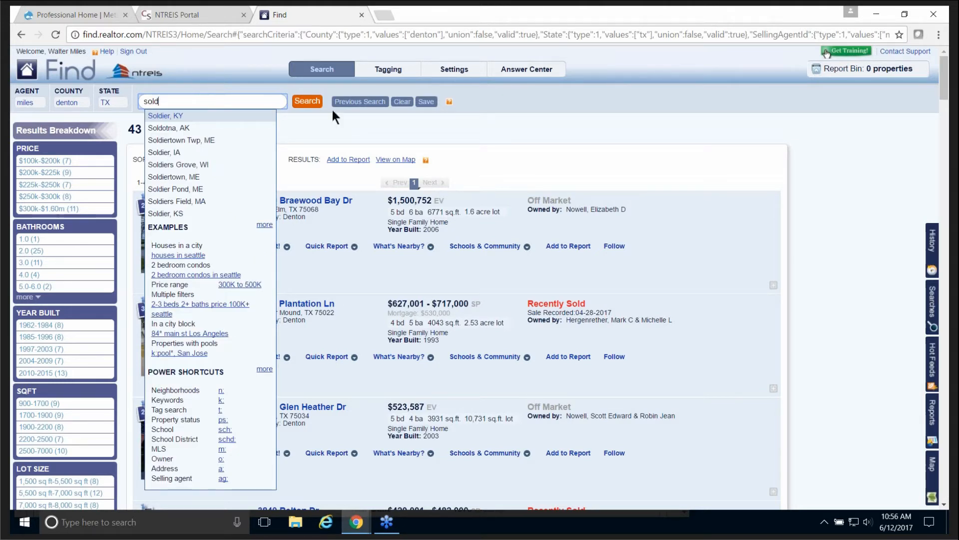
left_click(307, 104)
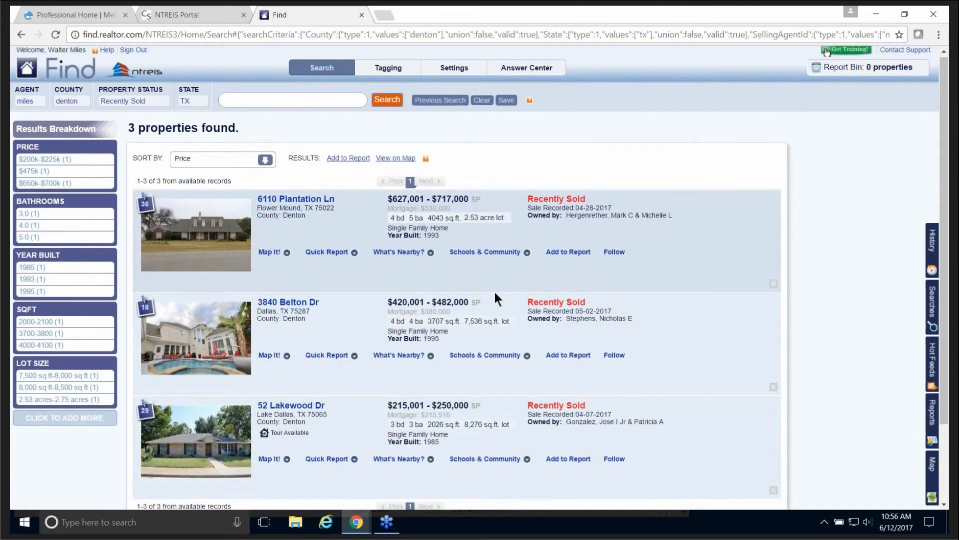
scroll(494, 291, "down", 3)
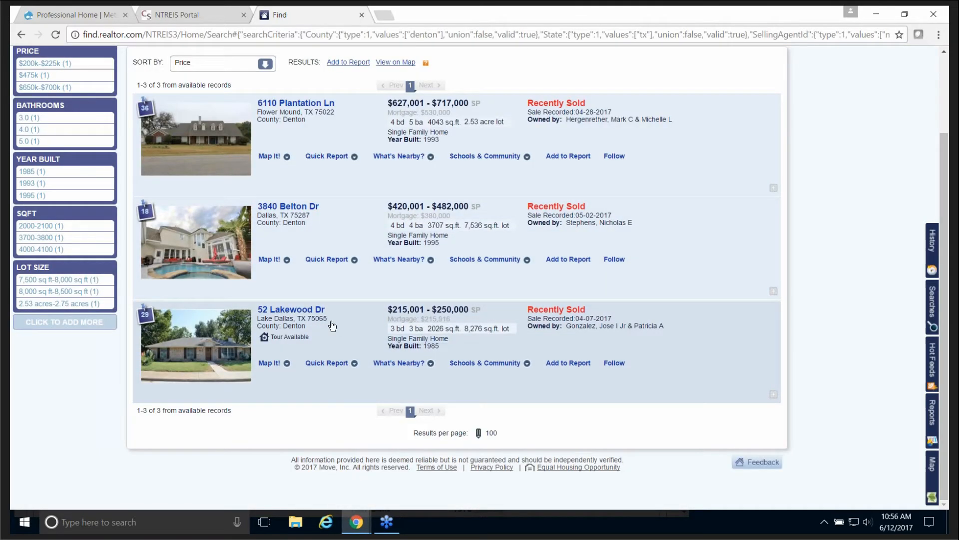
left_click(309, 310)
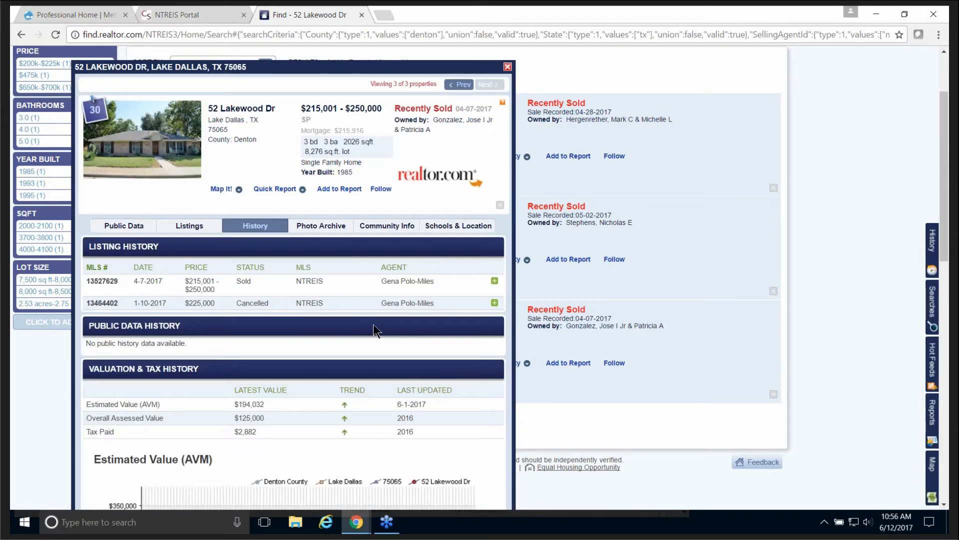
left_click(189, 225)
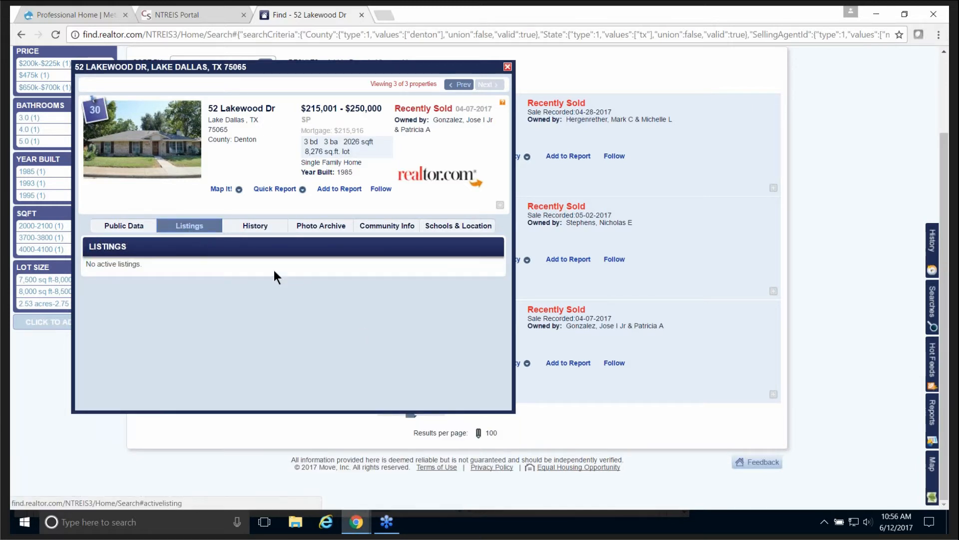
left_click(255, 229)
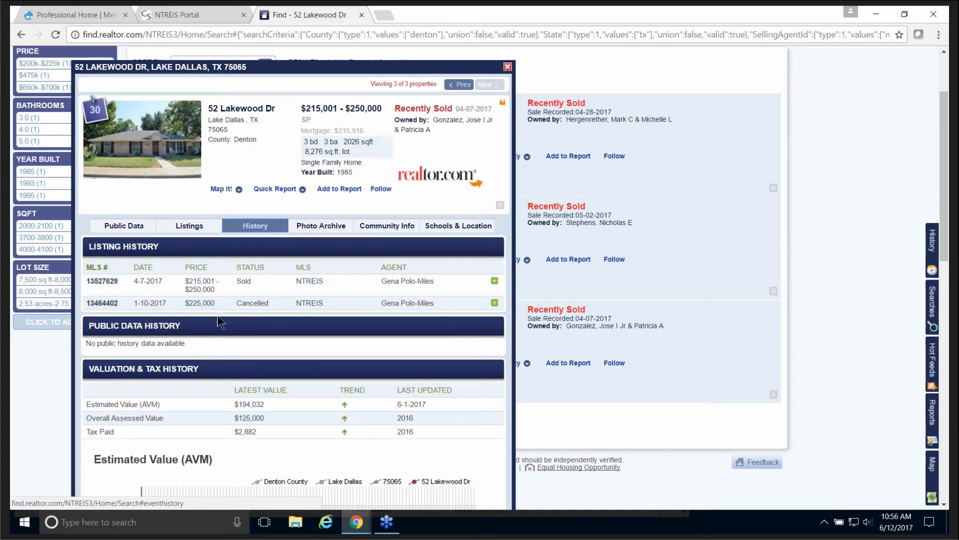
left_click(494, 281)
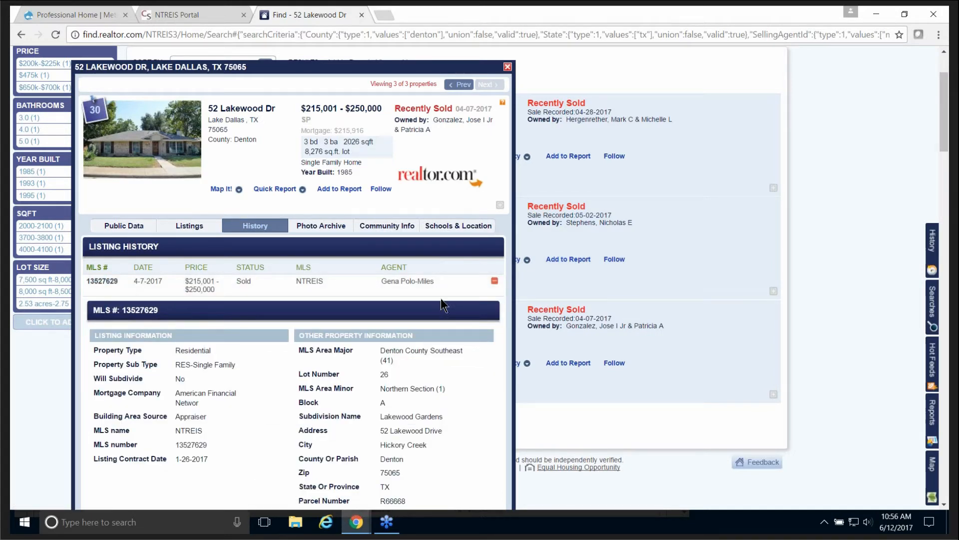
scroll(429, 311, "down", 15)
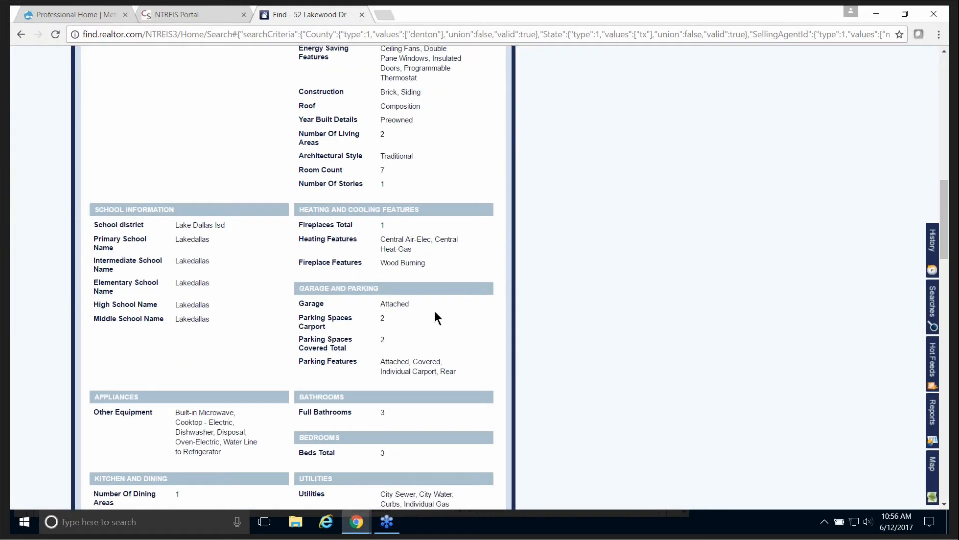
scroll(439, 308, "down", 7)
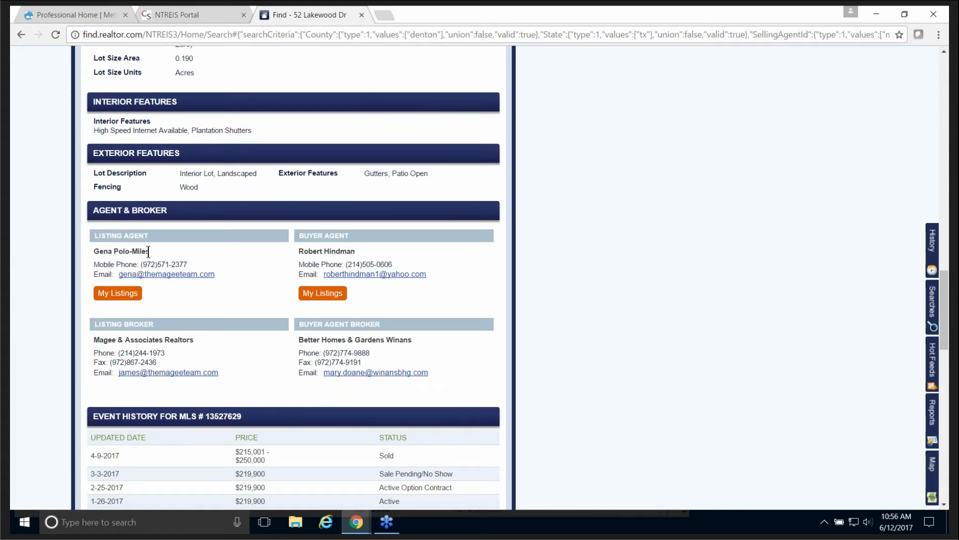
left_click_drag(150, 252, 93, 251)
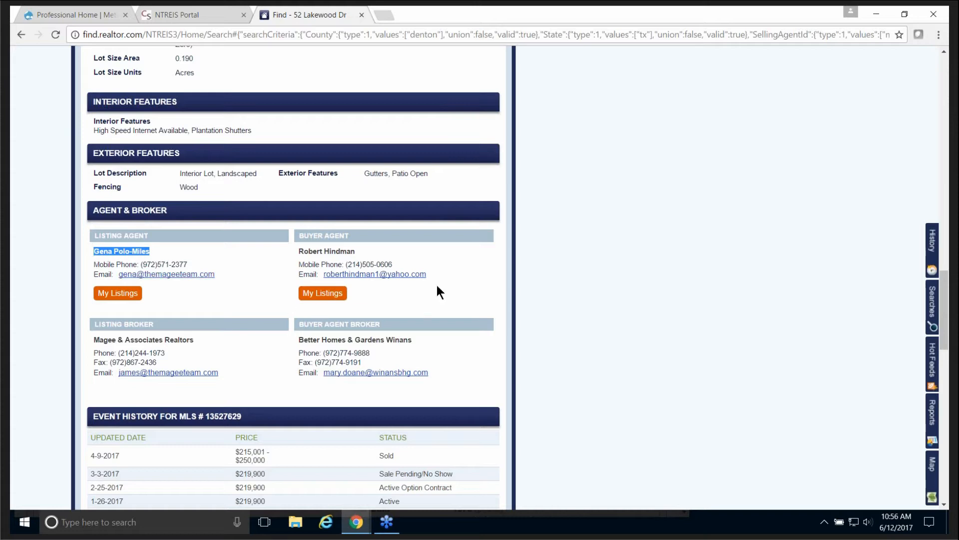
scroll(450, 284, "up", 12)
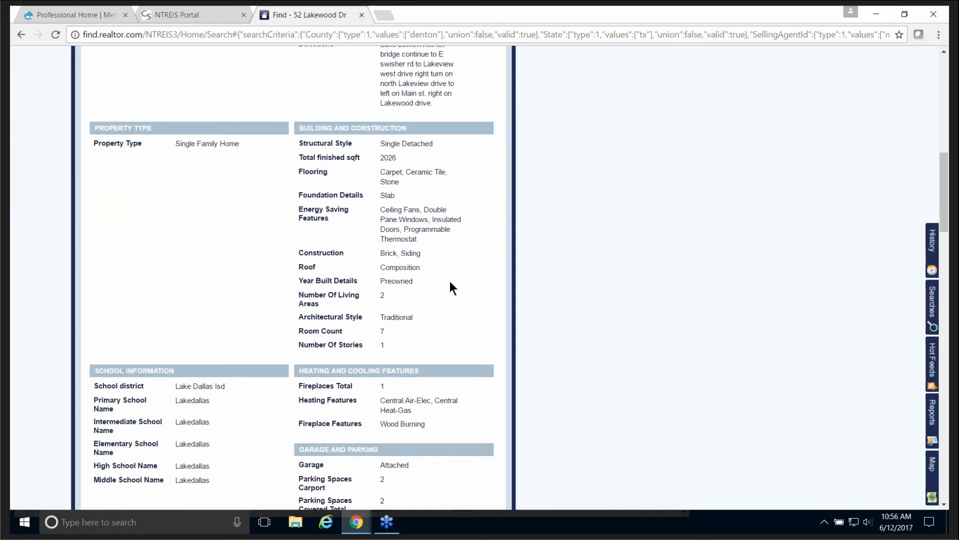
scroll(452, 279, "up", 10)
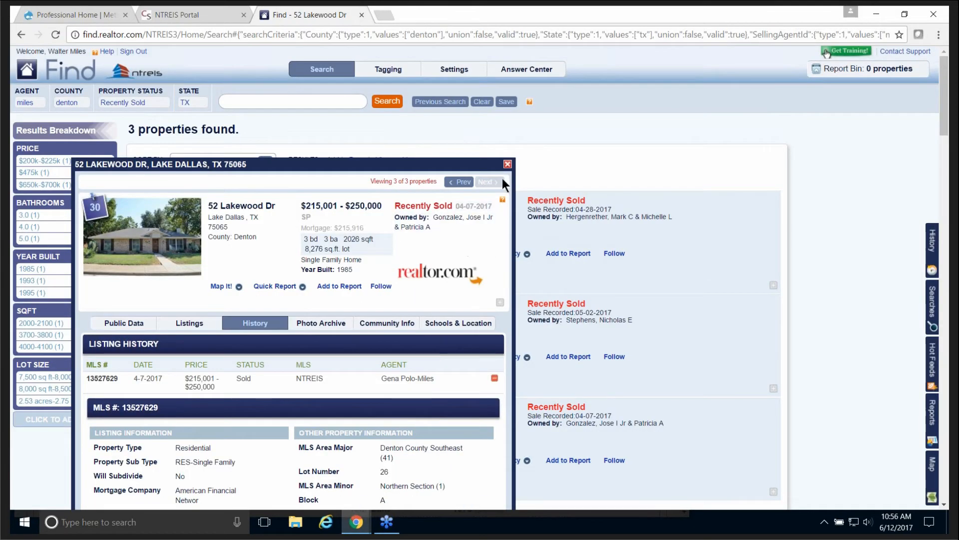
left_click(508, 164)
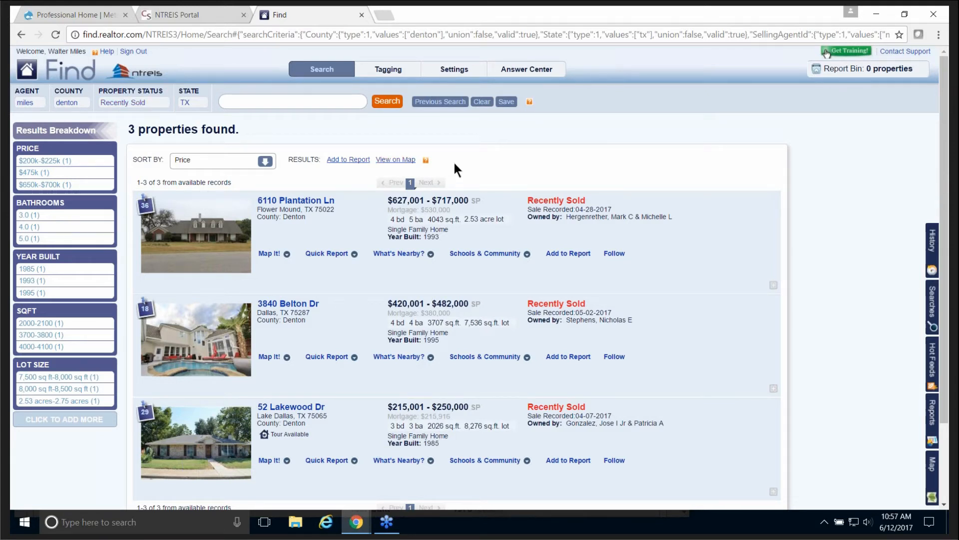
left_click(506, 102)
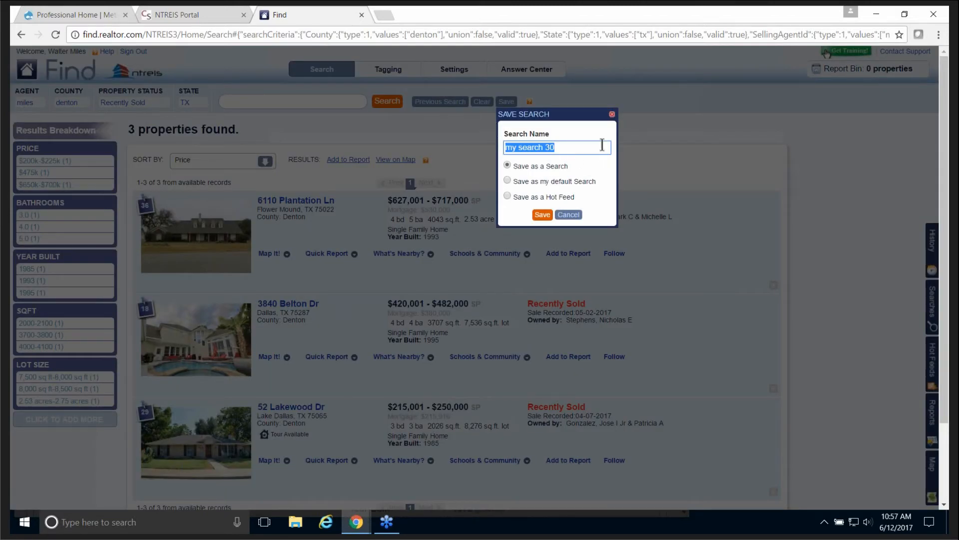
left_click(612, 115)
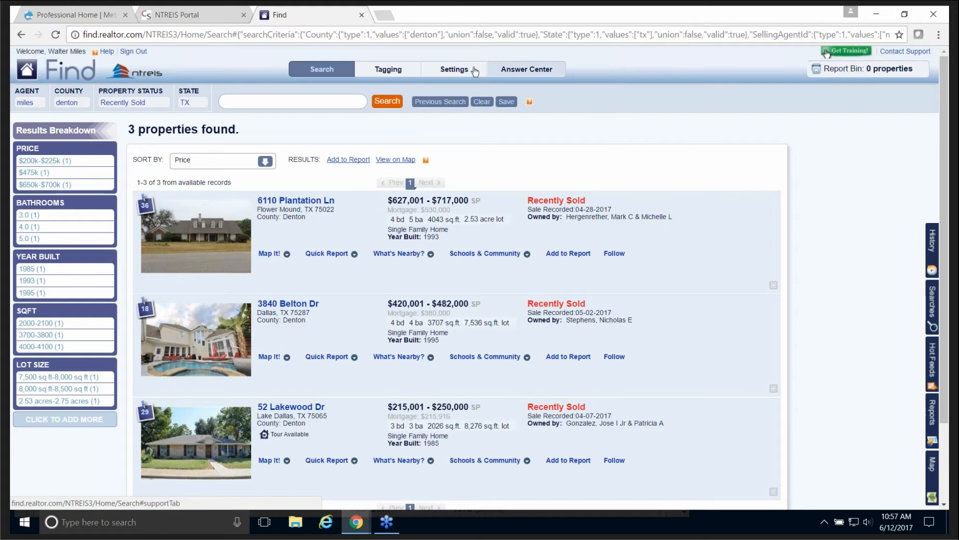
Step: Trial-edit the agent profile's first name in Settings and review the Profile Preview
left_click(455, 70)
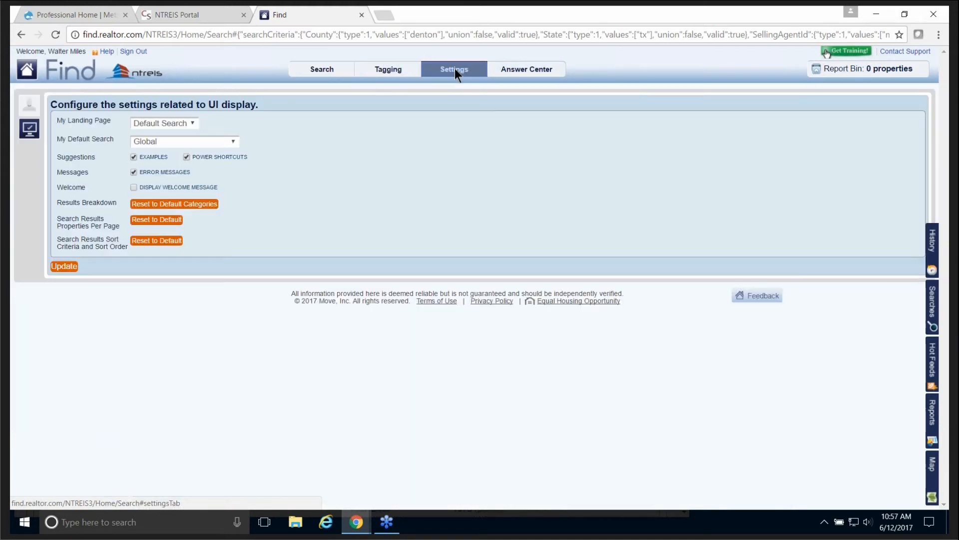
left_click(28, 106)
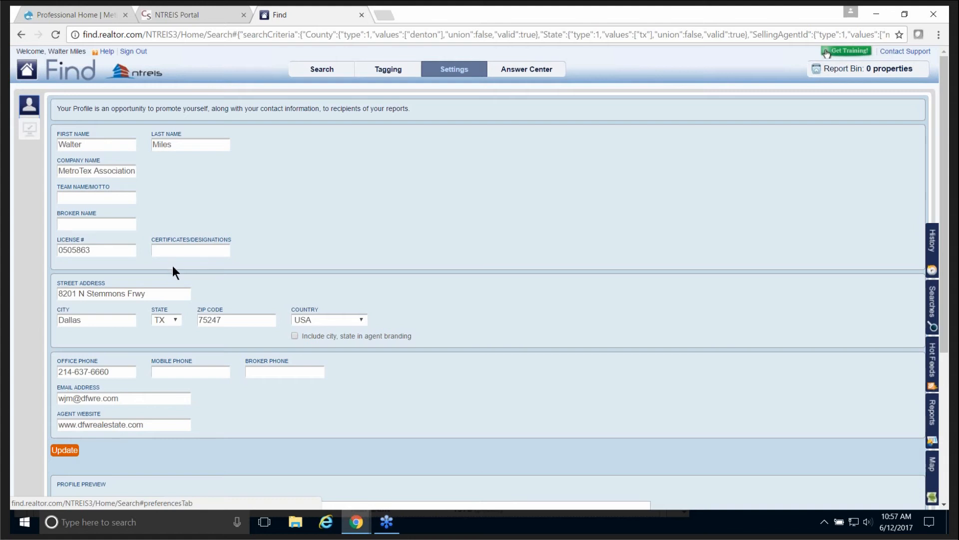
left_click(82, 144)
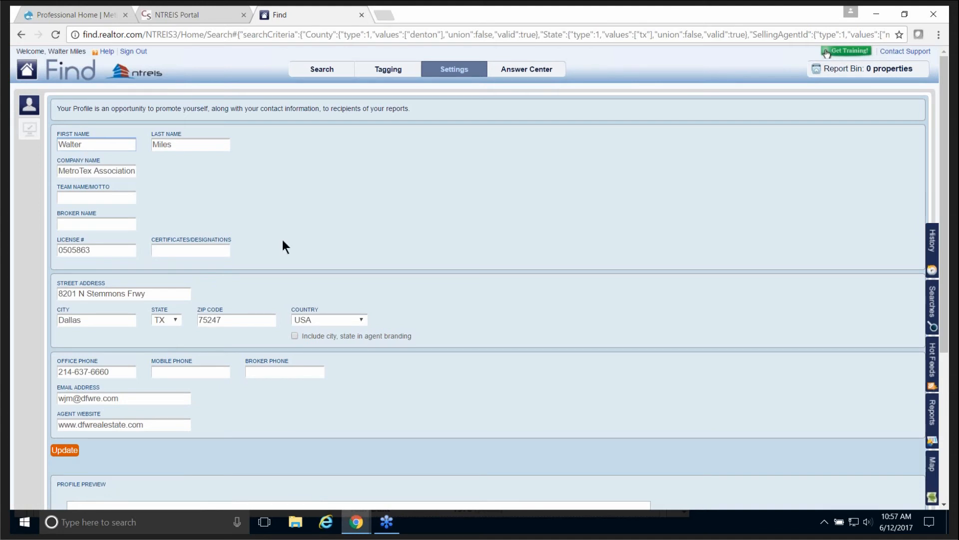
key("BackSpace")
key("BackSpace")
key("BackSpace")
type(". J.")
scroll(558, 260, "down", 5)
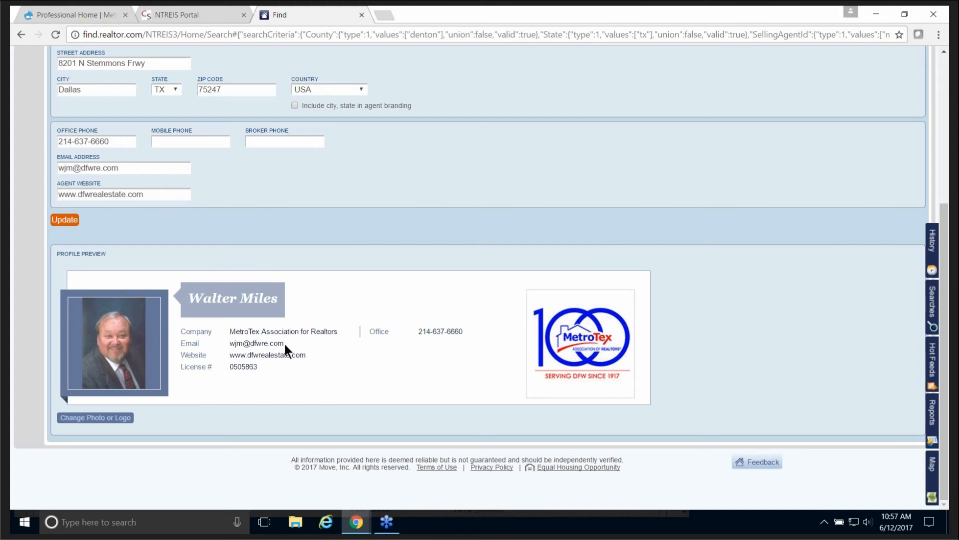
scroll(333, 325, "up", 5)
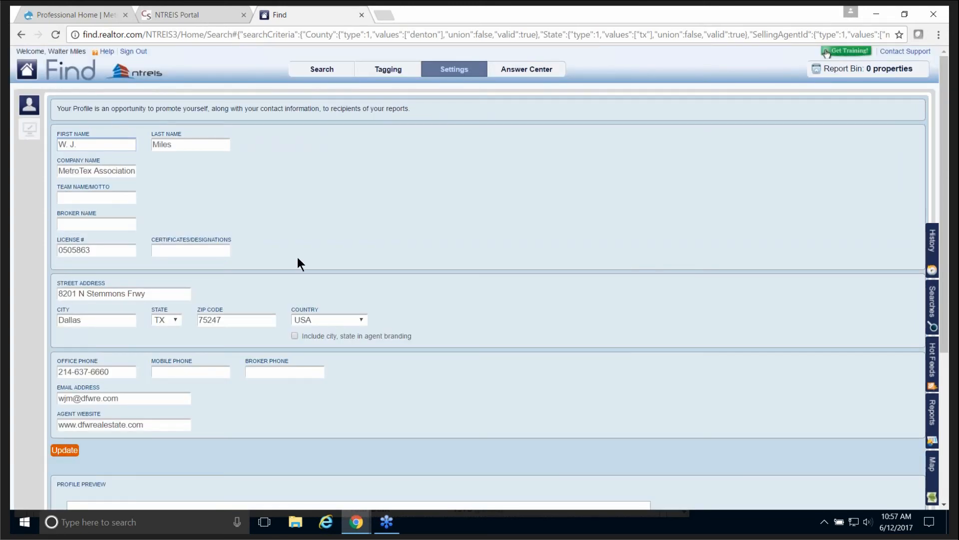
scroll(297, 257, "down", 5)
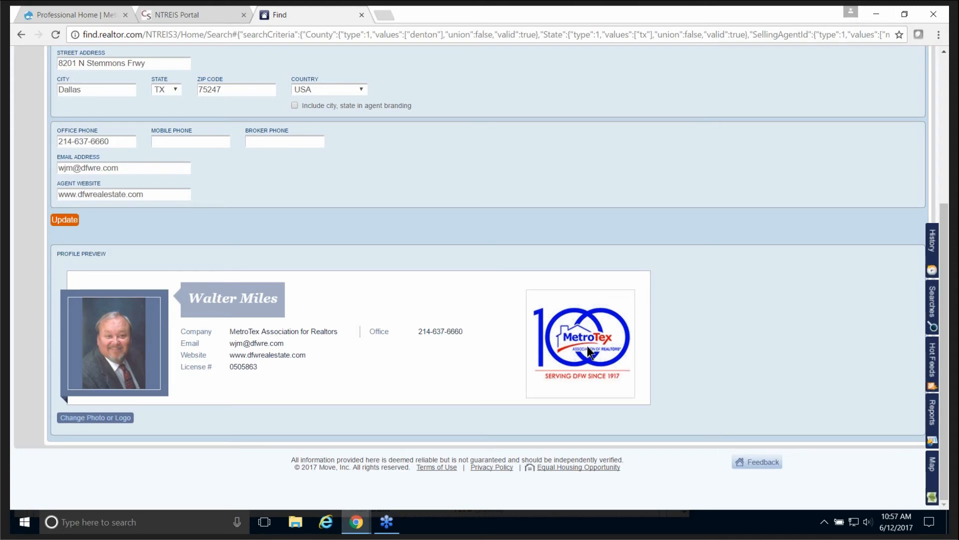
scroll(587, 345, "up", 5)
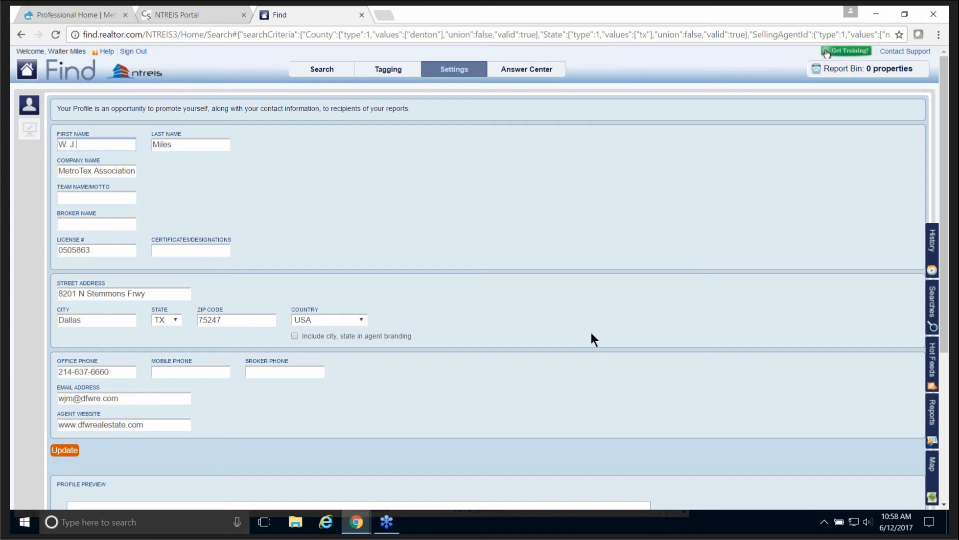
Step: Discard the unsaved profile changes and return to the 3 sold property results
left_click(322, 73)
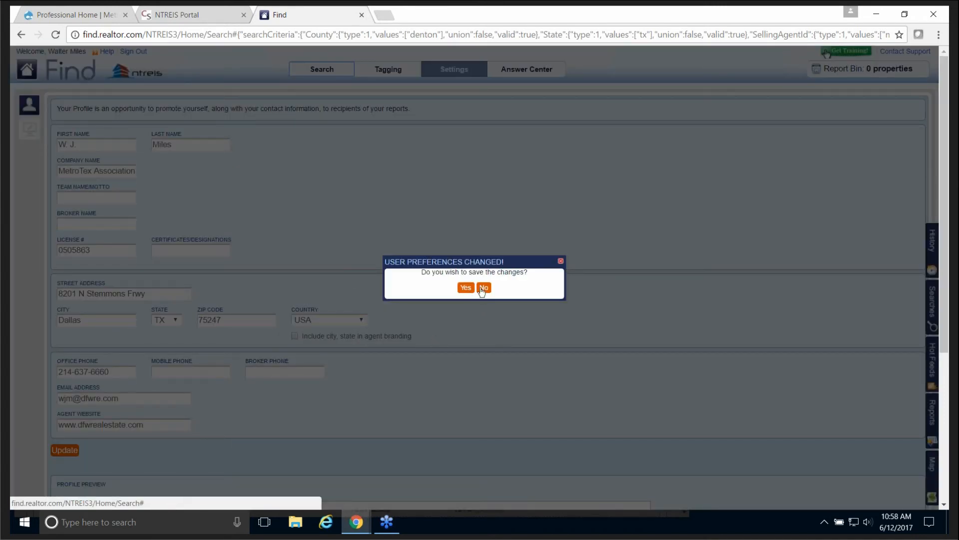
left_click(480, 289)
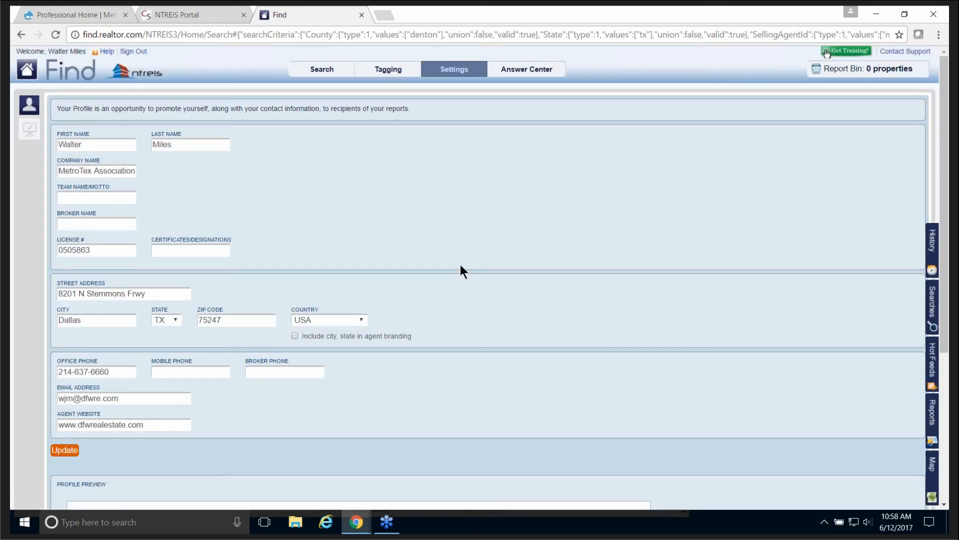
left_click(323, 65)
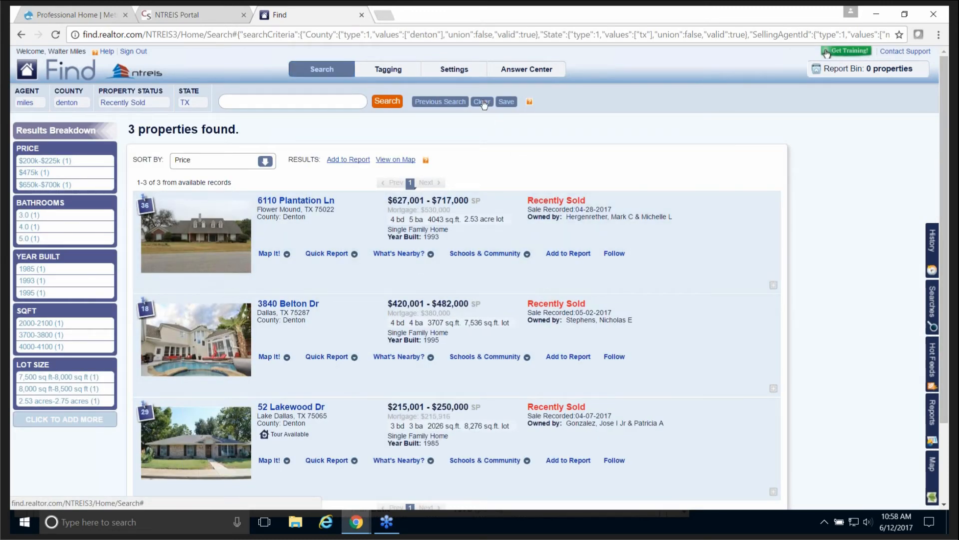
Step: Clear the search to 105,383,487 properties and switch to the MetroTex home page
left_click(487, 101)
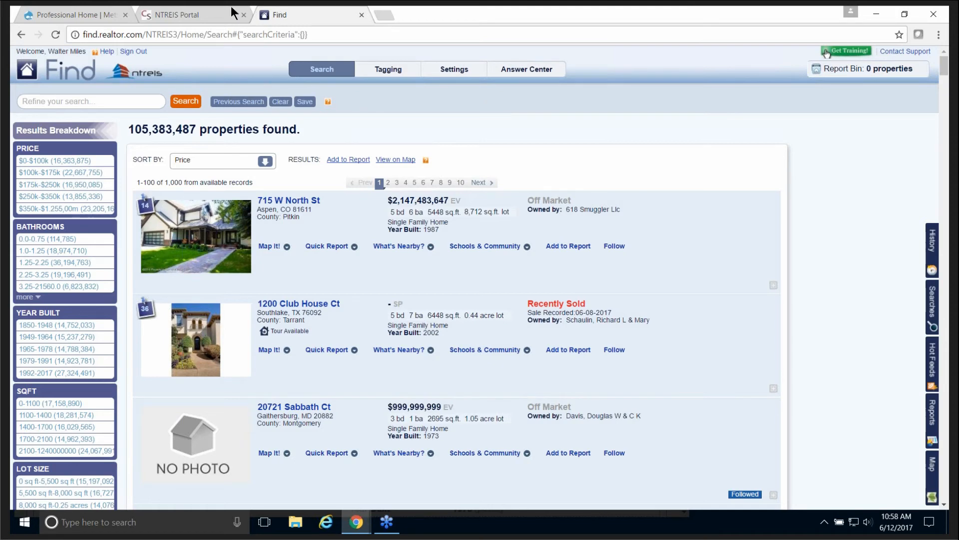
left_click(100, 14)
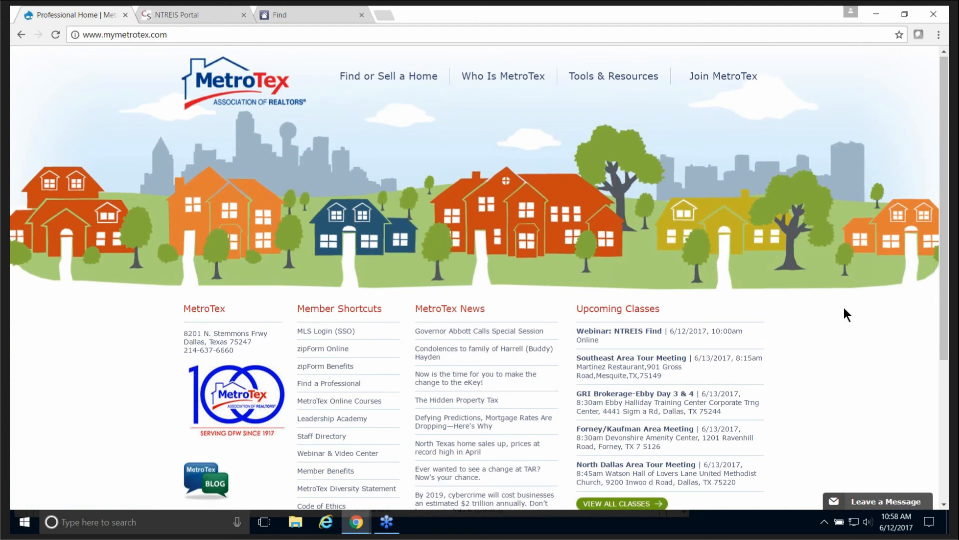
Step: Open the full MetroTex upcoming classes calendar via View All Classes
scroll(844, 308, "down", 2)
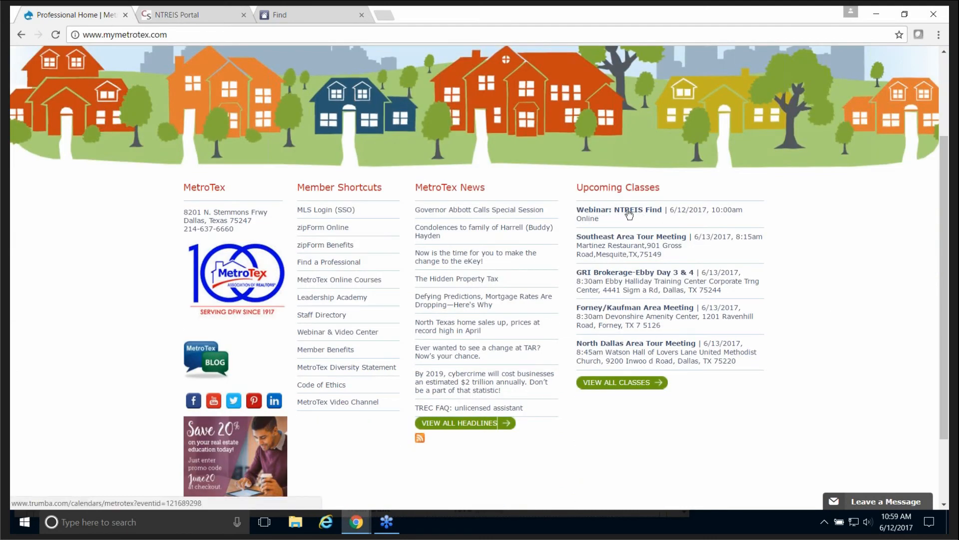
left_click(624, 383)
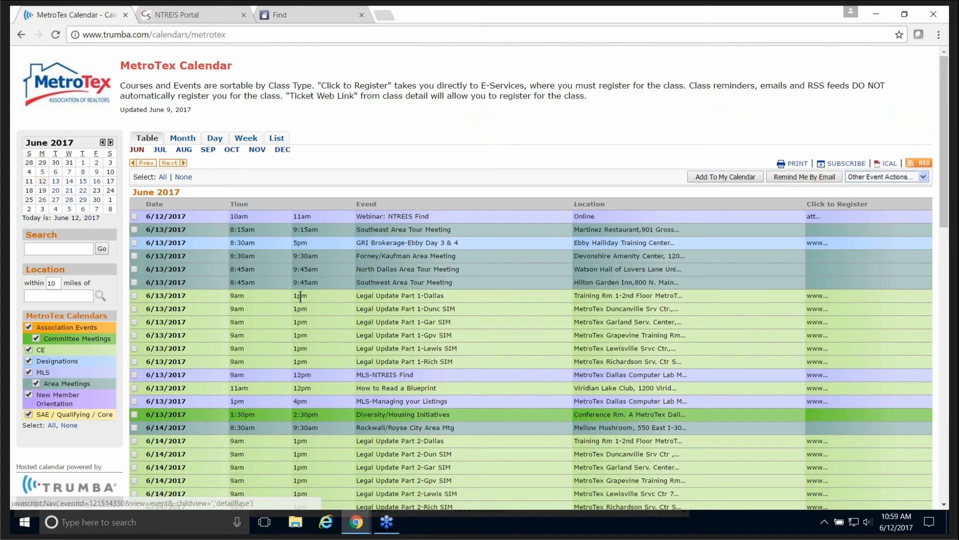
scroll(305, 295, "down", 1)
scroll(306, 295, "down", 2)
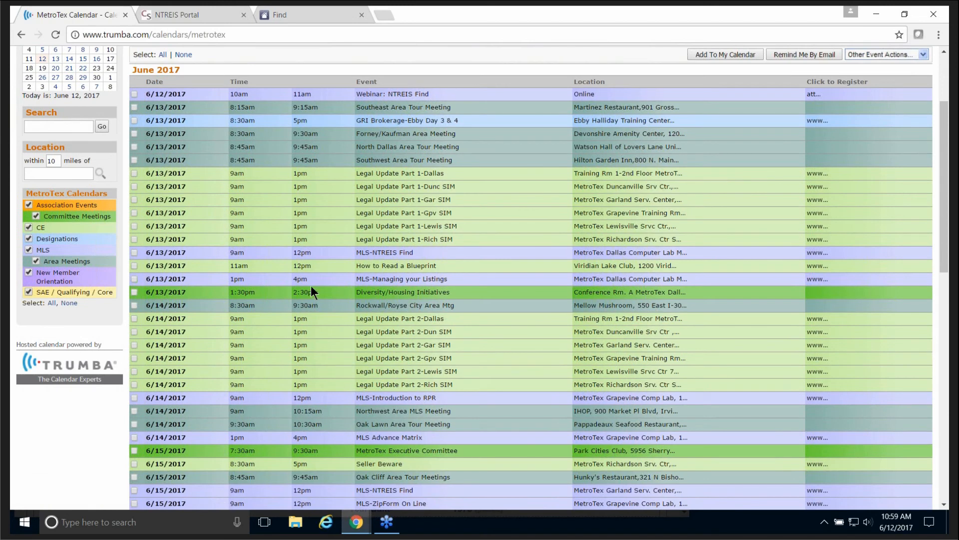
scroll(314, 283, "down", 1)
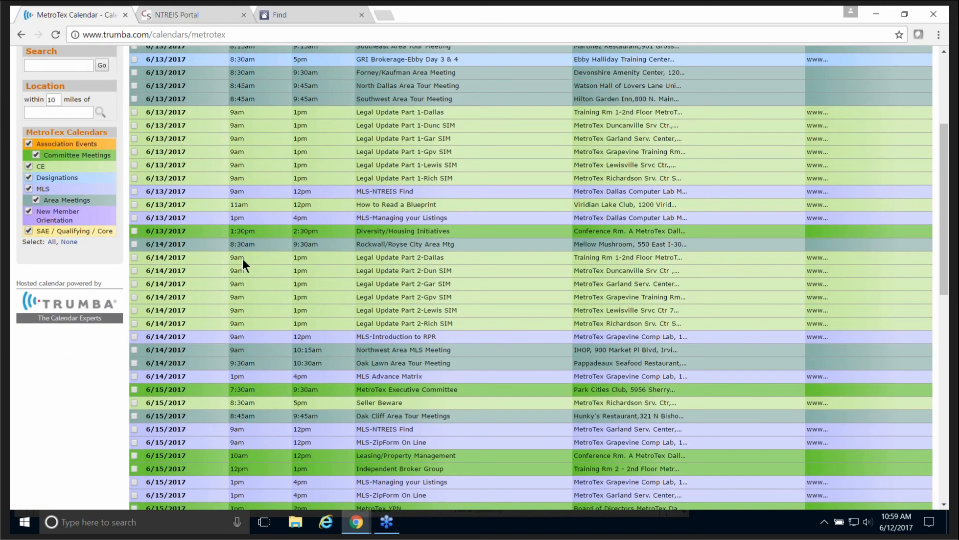
Step: Hide SAE/Qualifying/Core, Area Meetings, CE and Committee Meetings, leaving only MLS classes
left_click(28, 230)
left_click(35, 199)
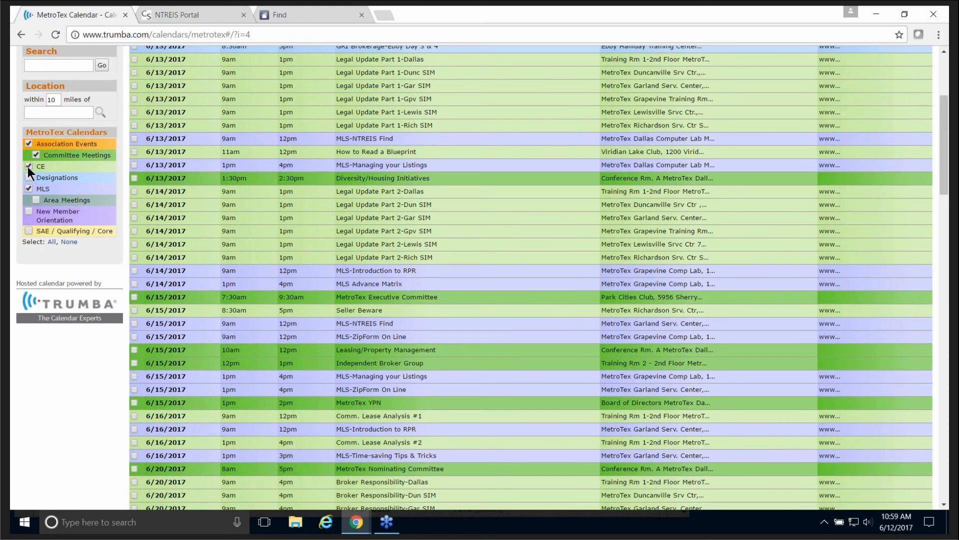
left_click(27, 166)
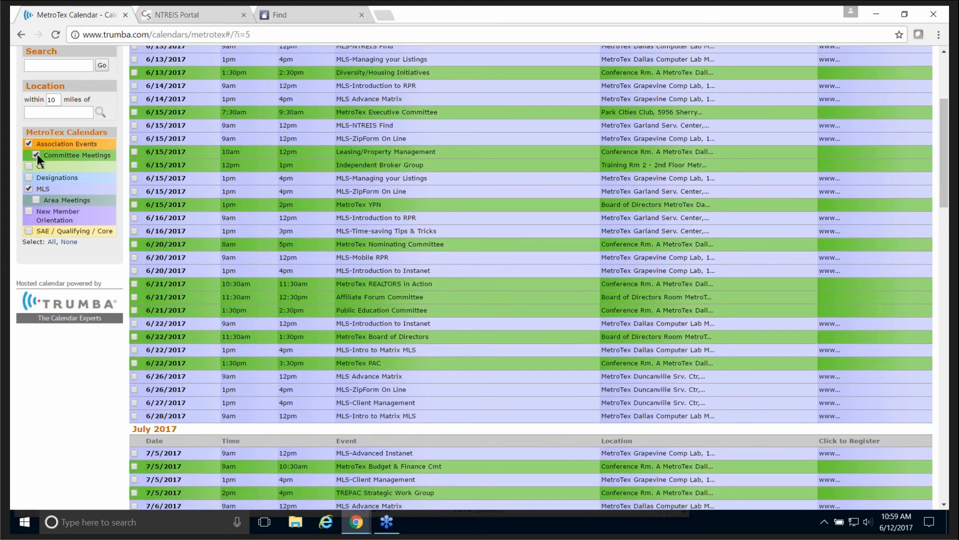
left_click(33, 152)
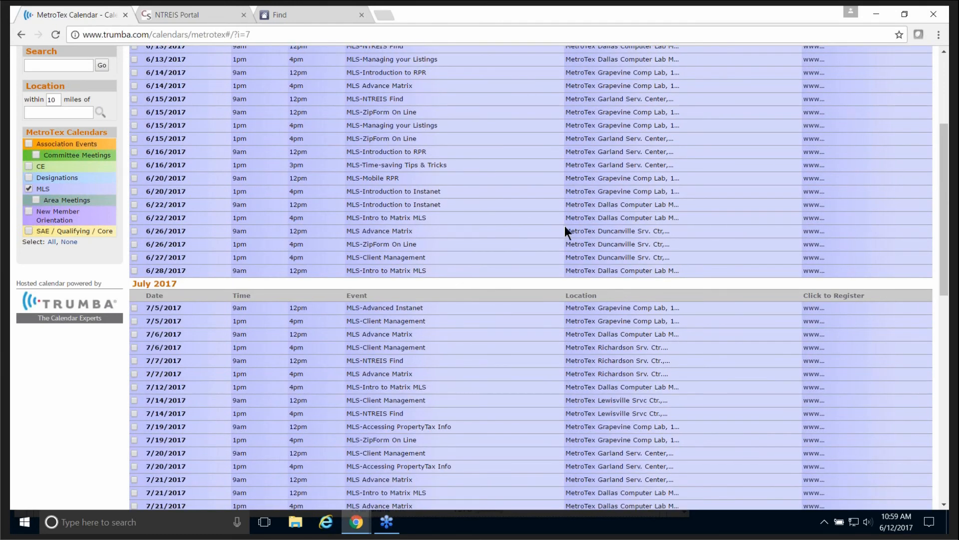
scroll(564, 224, "up", 3)
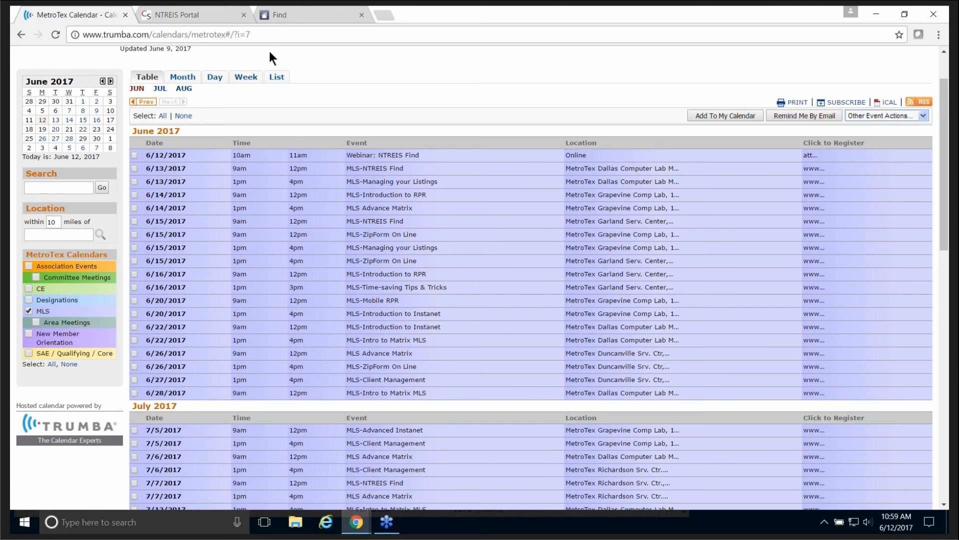
Step: Load mymetrotex.com and open the MetroTex Video Channel (youtube.com/dfwrevideos) in a new tab
left_click(275, 33)
type("my")
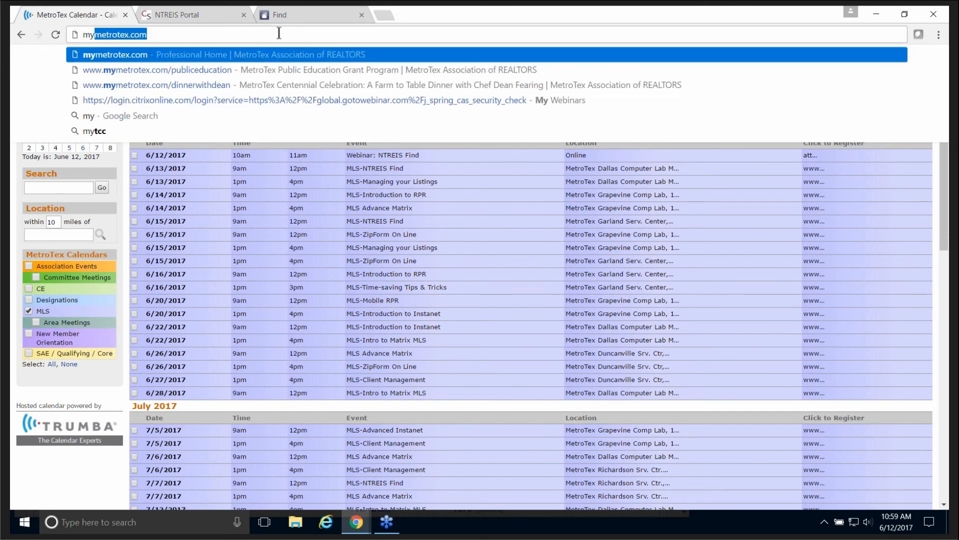
key("Return")
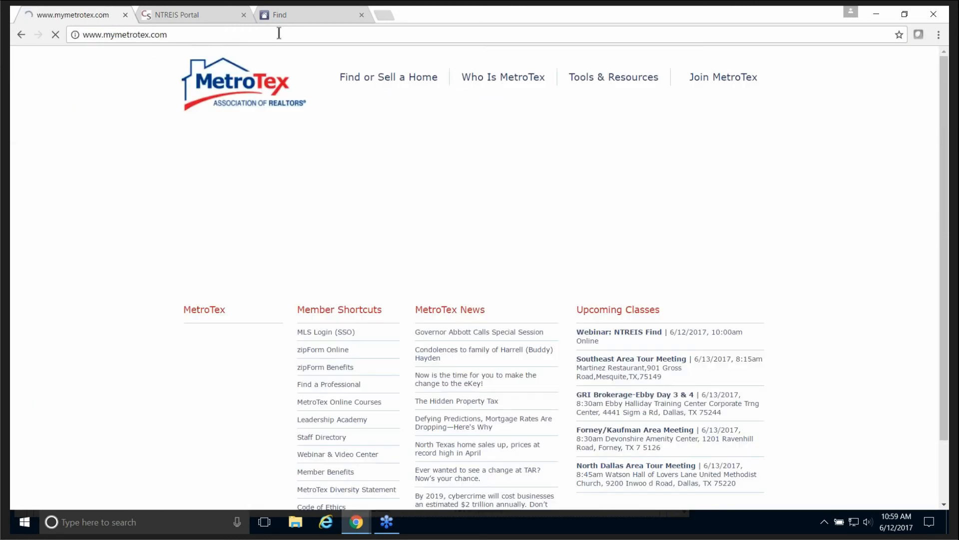
scroll(300, 415, "down", 2)
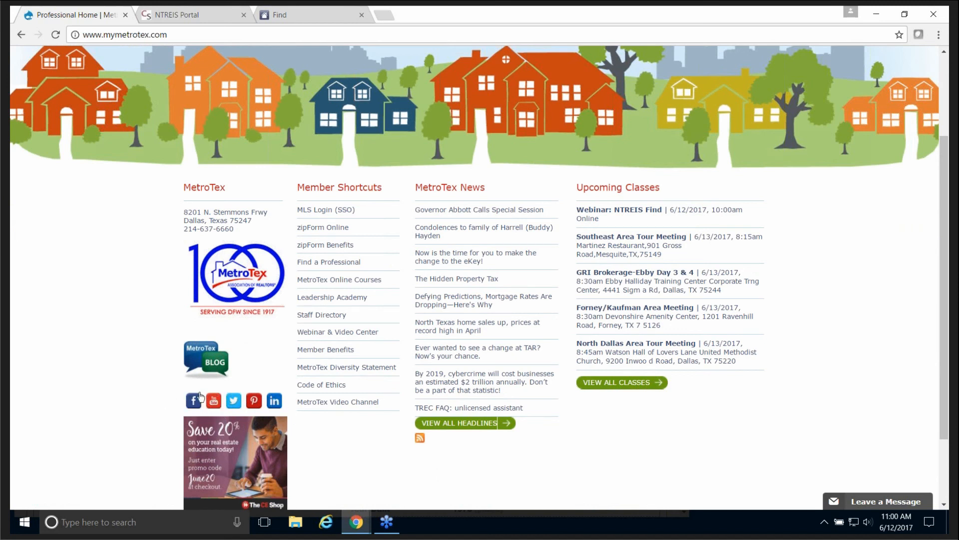
left_click(214, 403)
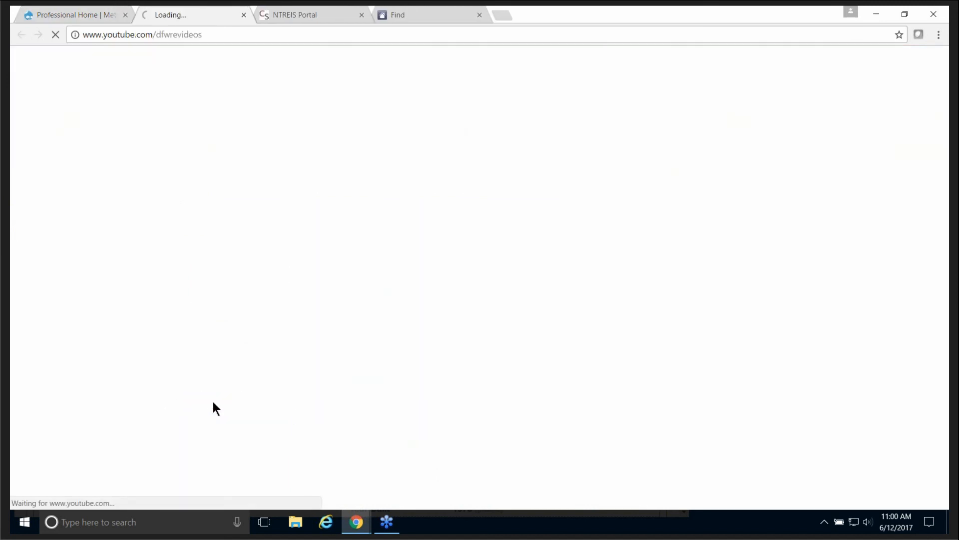